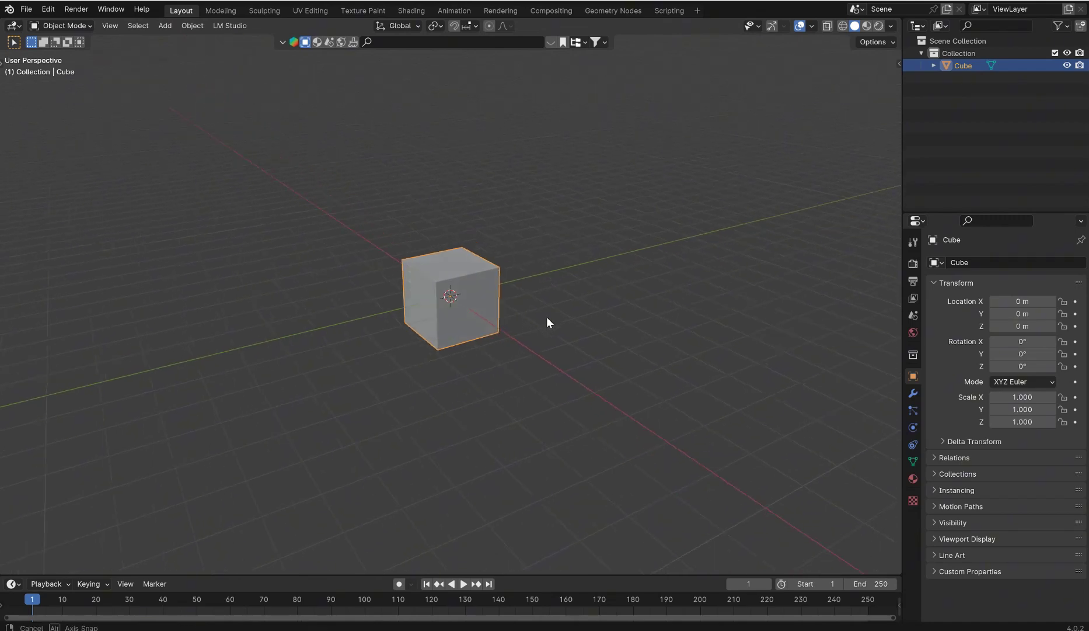
Delete the existing cube and add a new mesh cube at the world origin.
key(Delete)
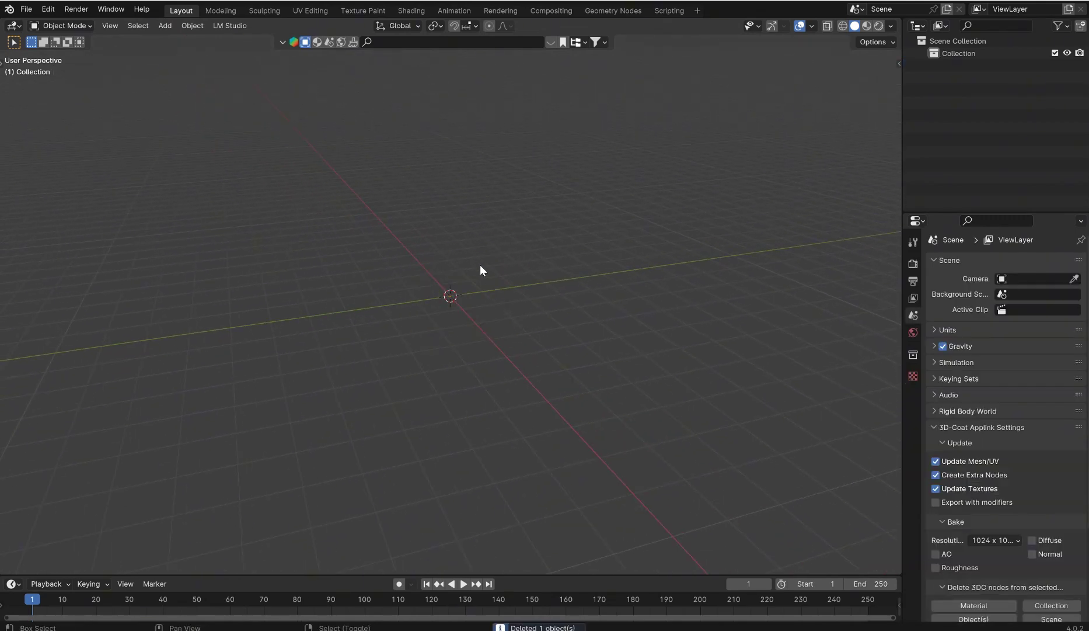
key(shift+a)
mouse_move(470, 226)
click(526, 251)
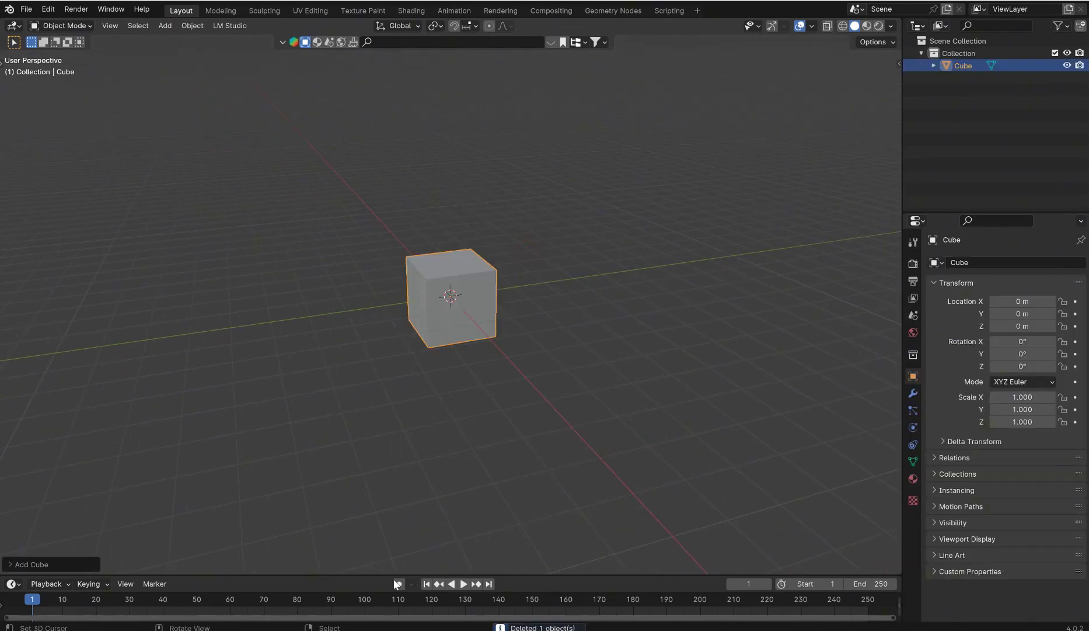
Split the 3D viewport vertically, turn the new area into a Geometry Node Editor and hide its sidebar.
right_click(902, 388)
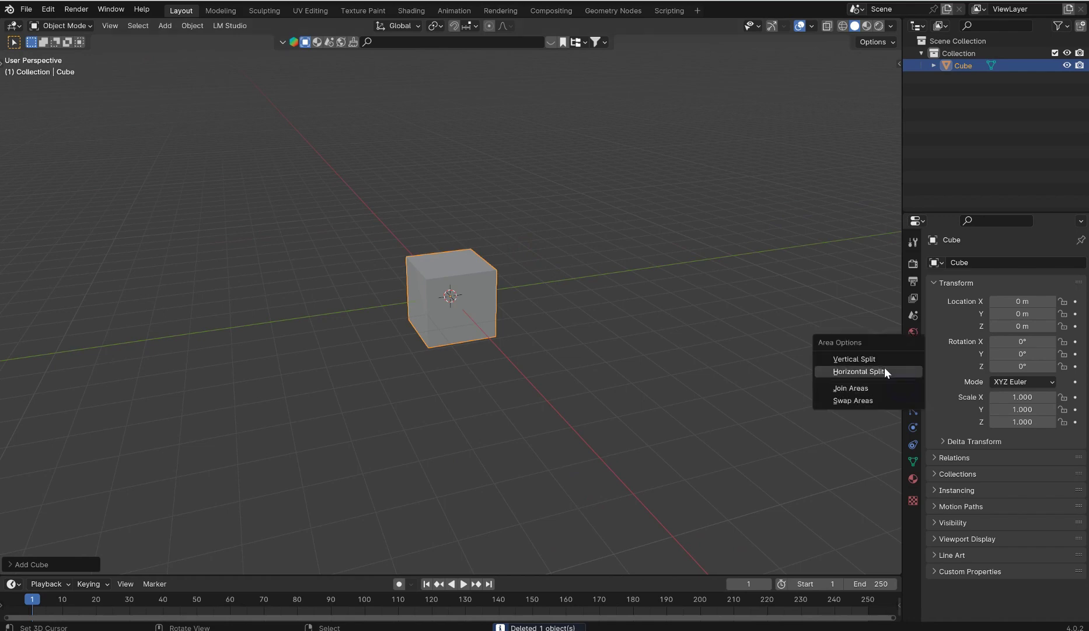
click(832, 357)
click(299, 350)
click(320, 27)
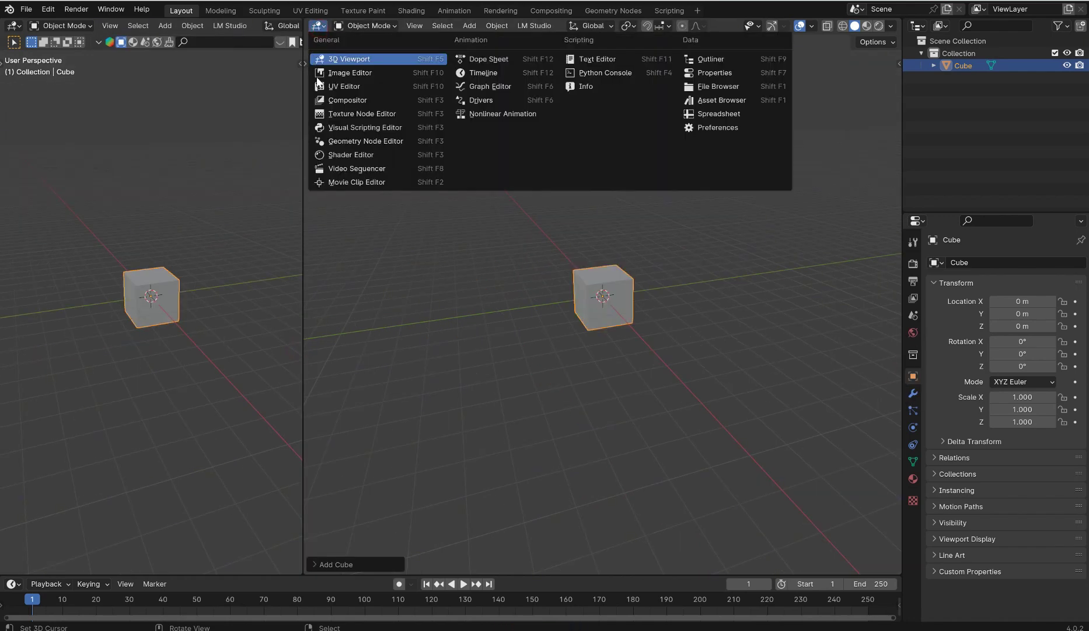
click(362, 141)
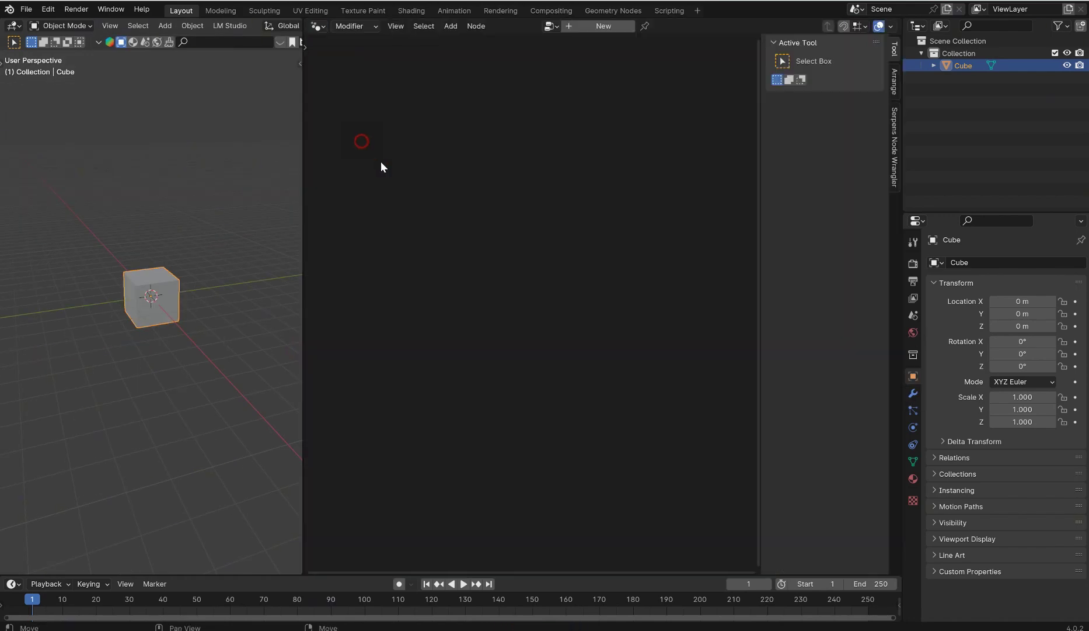
key(n)
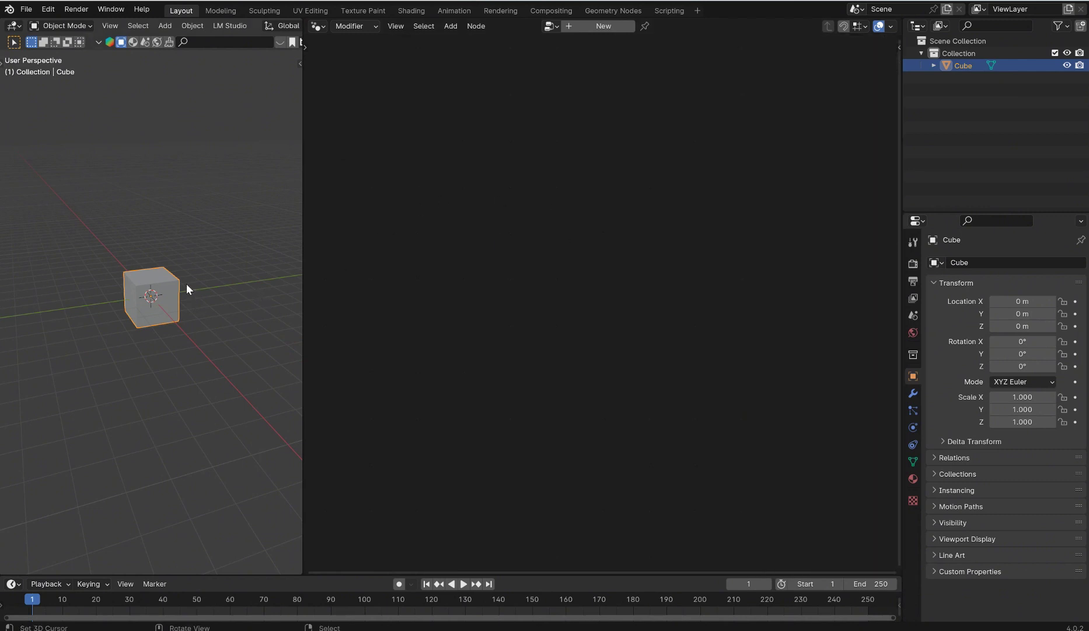
Create a new geometry node tree for the cube and cut the link between Group Input and Group Output.
middle_drag(186, 284, 177, 295)
click(616, 28)
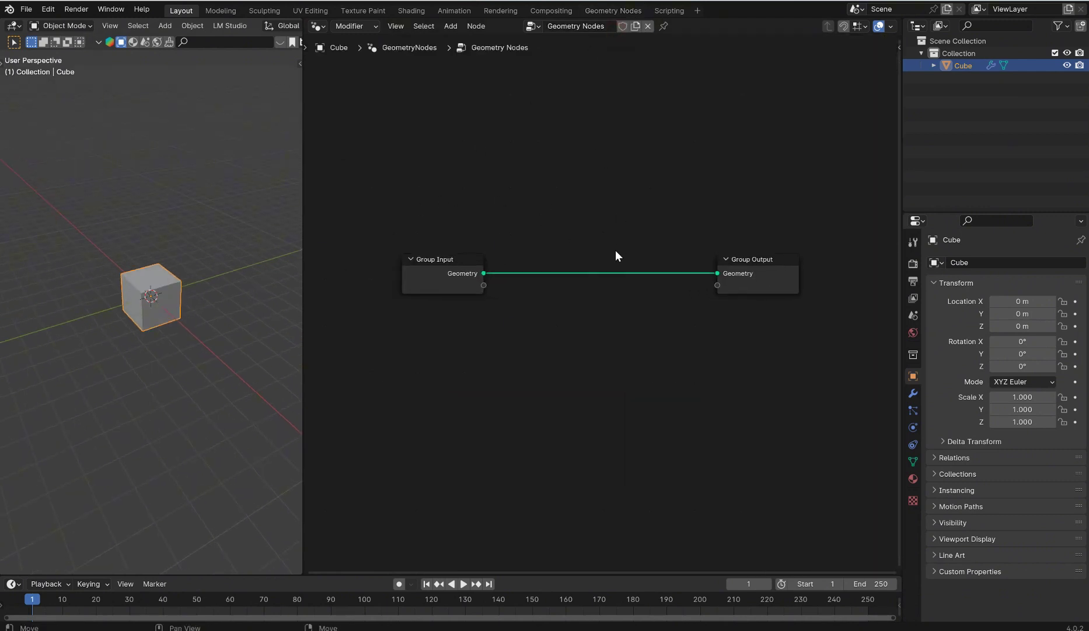
scroll(489, 280, up, 2)
ctrl+right_drag(797, 119, 476, 368)
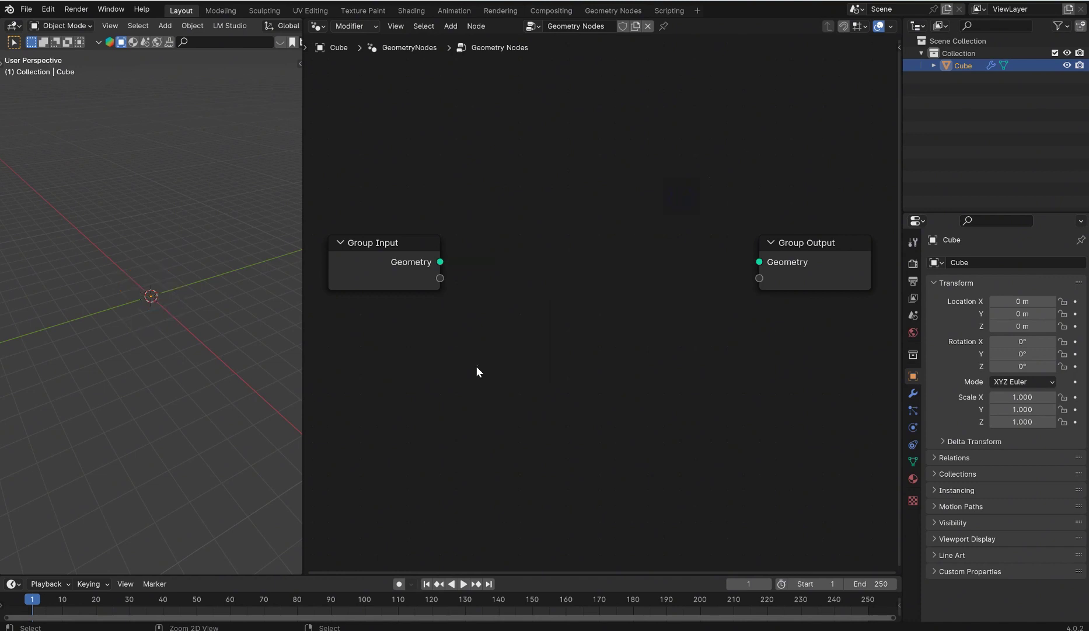
Add a Mesh Circle node and connect its Mesh output to the Group Output's Geometry.
key(shift+a)
text(mesh c)
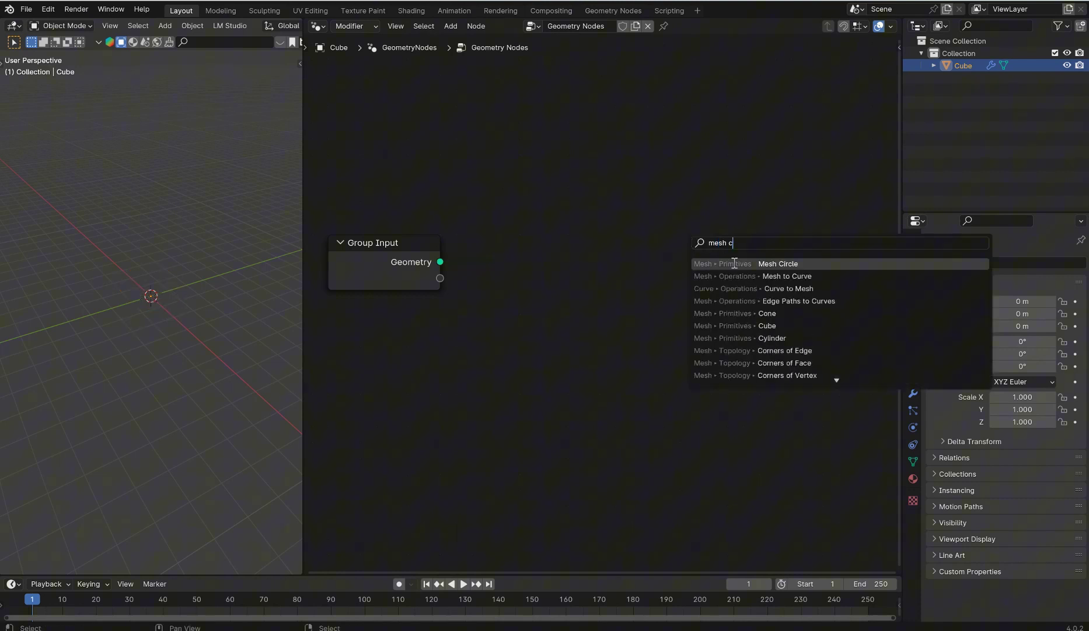
click(734, 263)
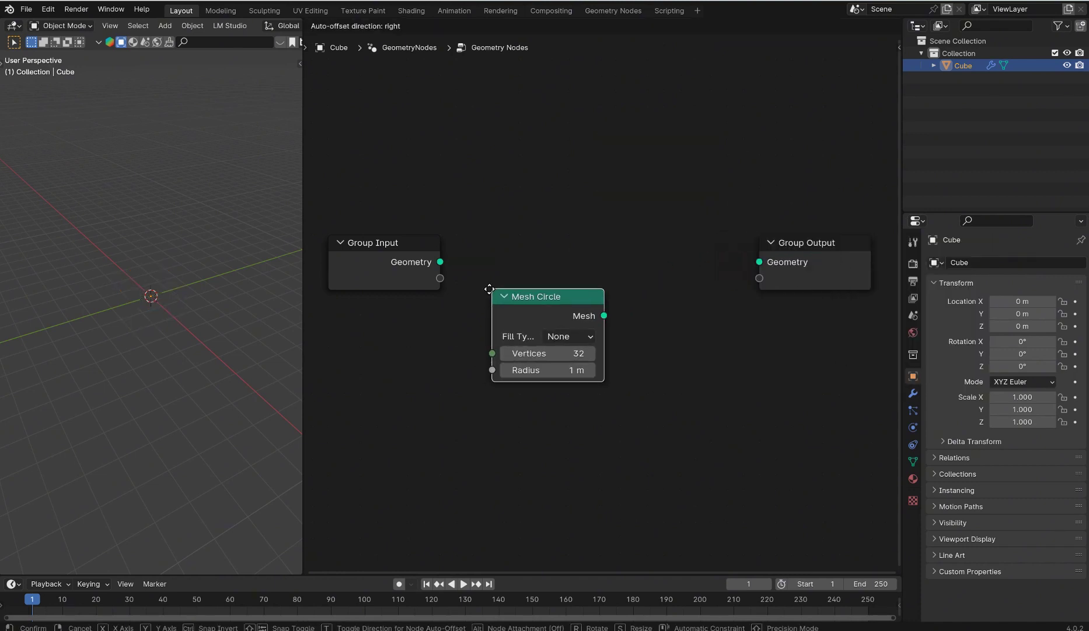
click(453, 338)
drag(563, 363, 759, 261)
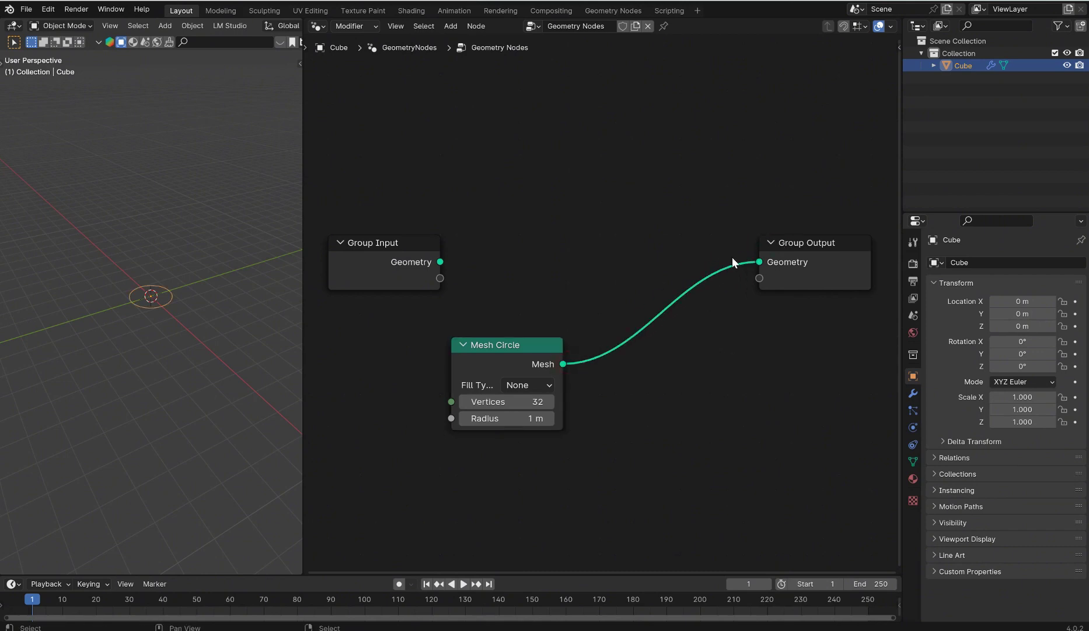
Show the circle in top view and insert an Instance on Points node between Mesh Circle and Group Output.
key(KP_7)
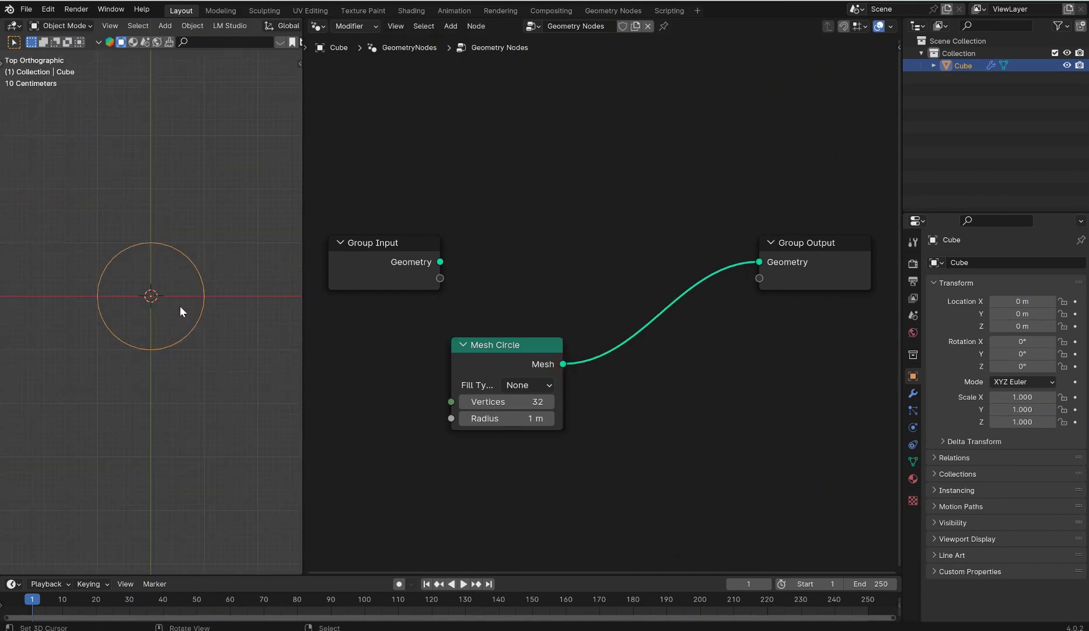
scroll(193, 298, up, 4)
scroll(748, 344, down, 1)
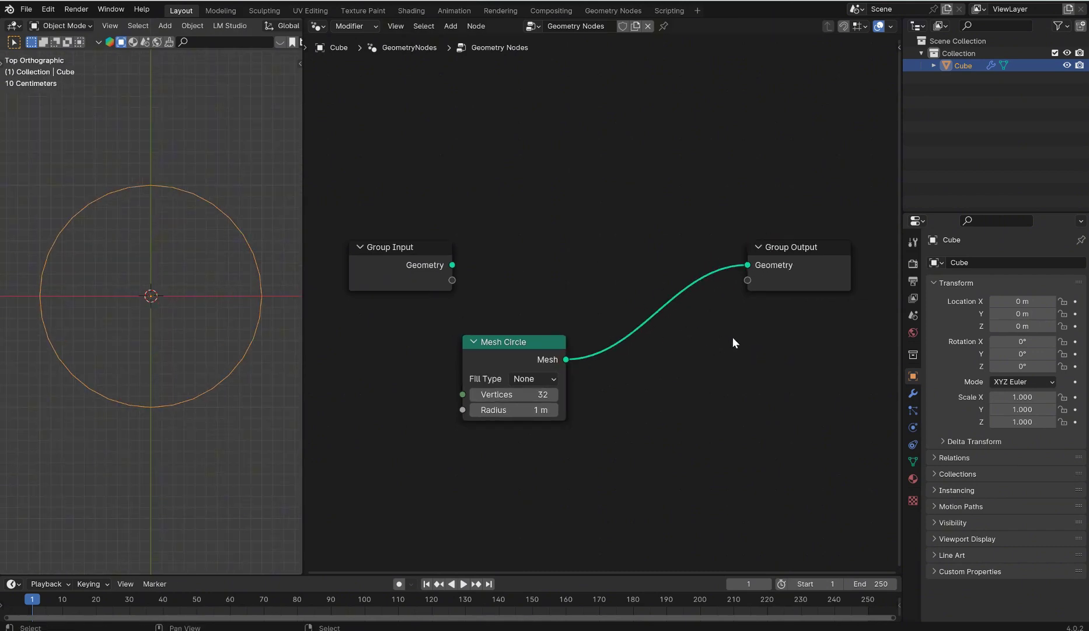
key(shift+a)
mouse_move(723, 333)
text(instance on)
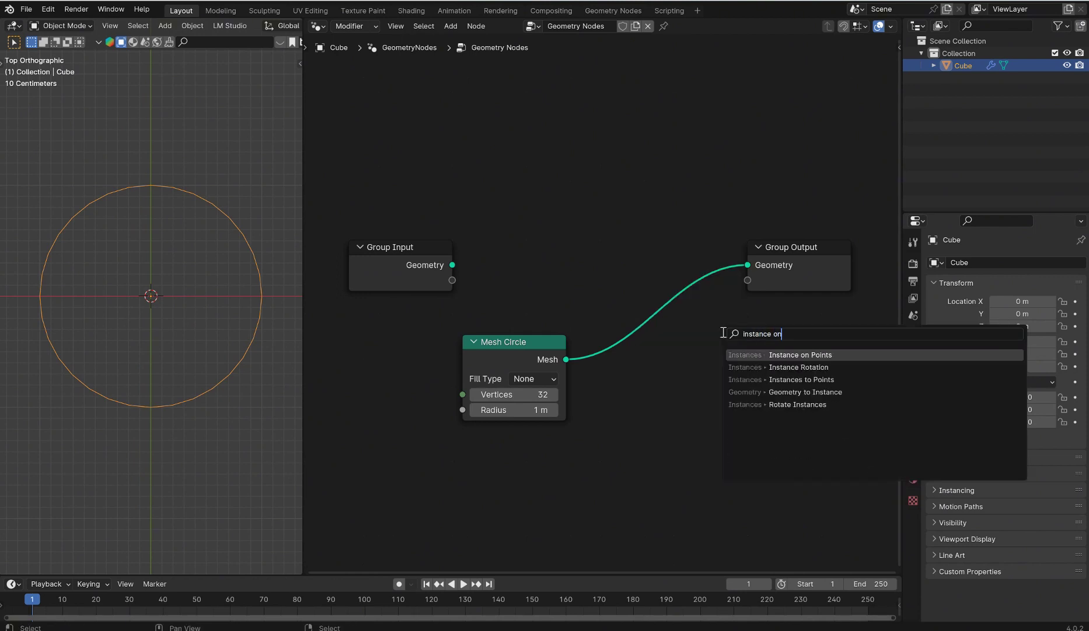
key(Return)
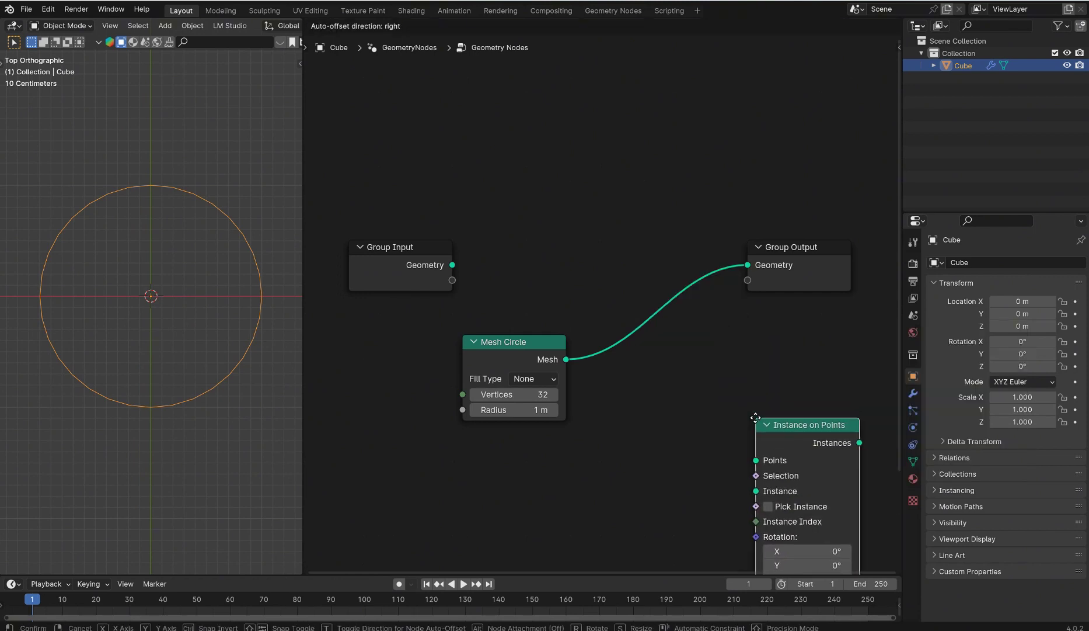
click(622, 251)
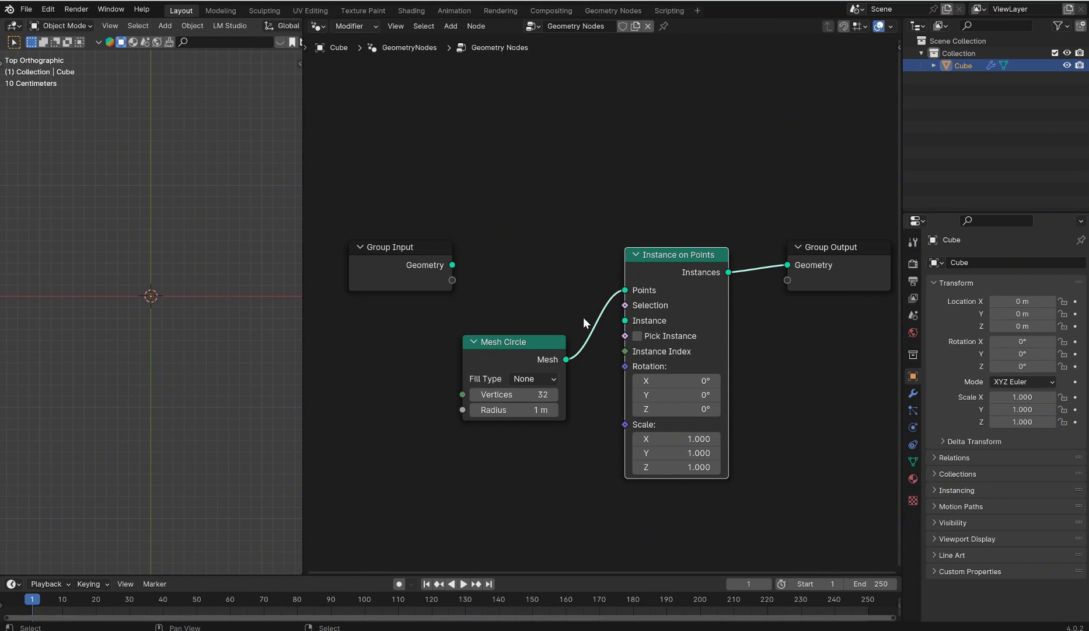
Move the Group Input node out of the way and place Mesh Circle just before Instance on Points.
drag(531, 342, 508, 163)
drag(387, 248, 300, 133)
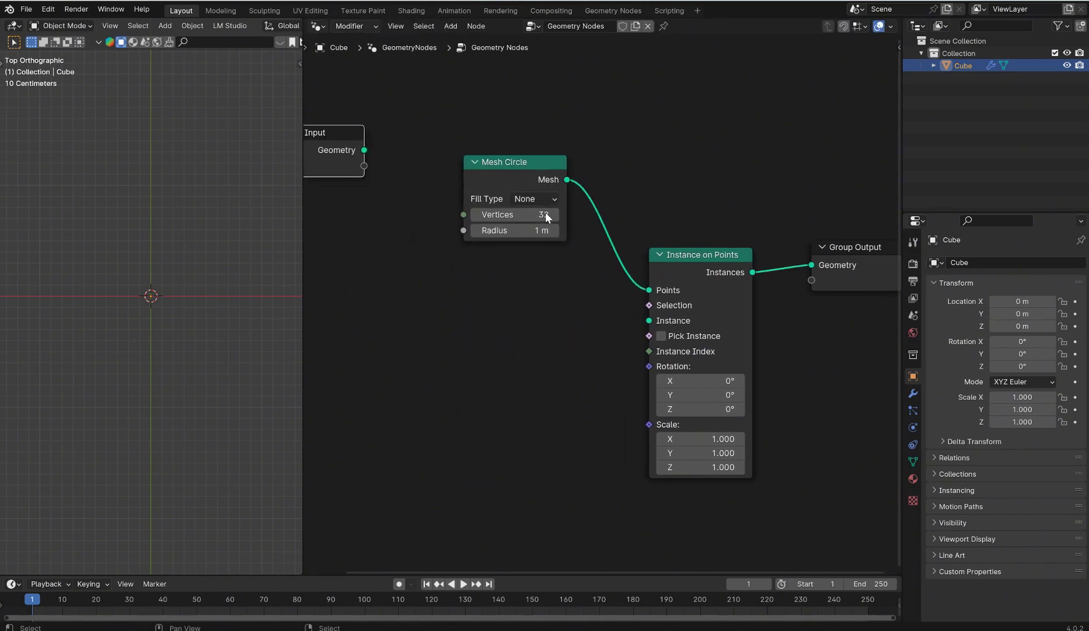
drag(535, 201, 507, 274)
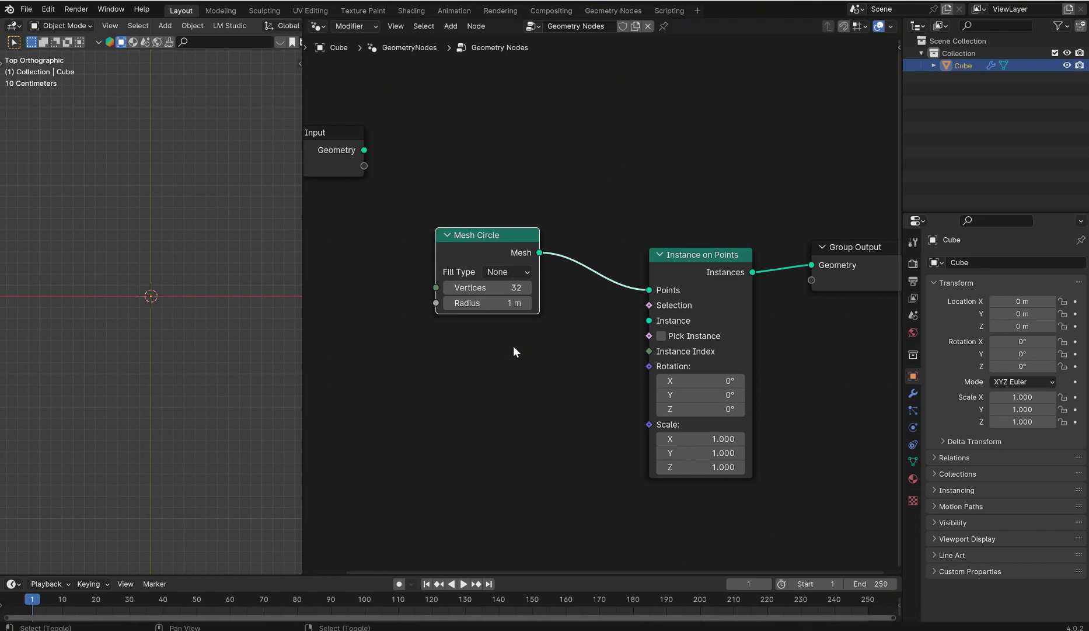
Add a UV Sphere node with a 0.06 m radius and connect its Mesh to the Instance input of Instance on Points.
key(shift+a)
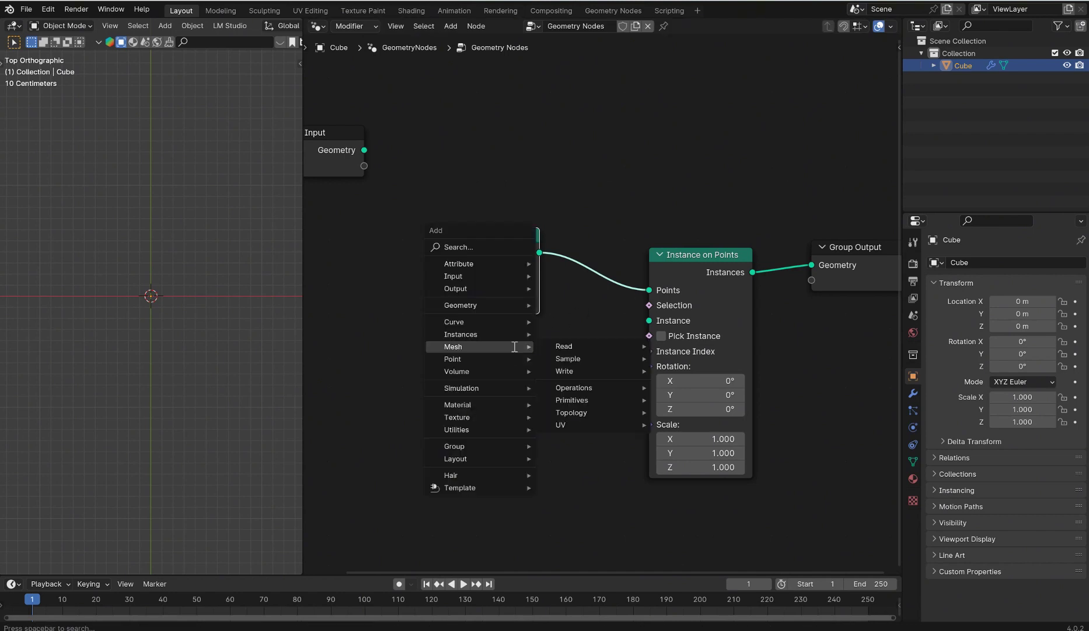
text(uv)
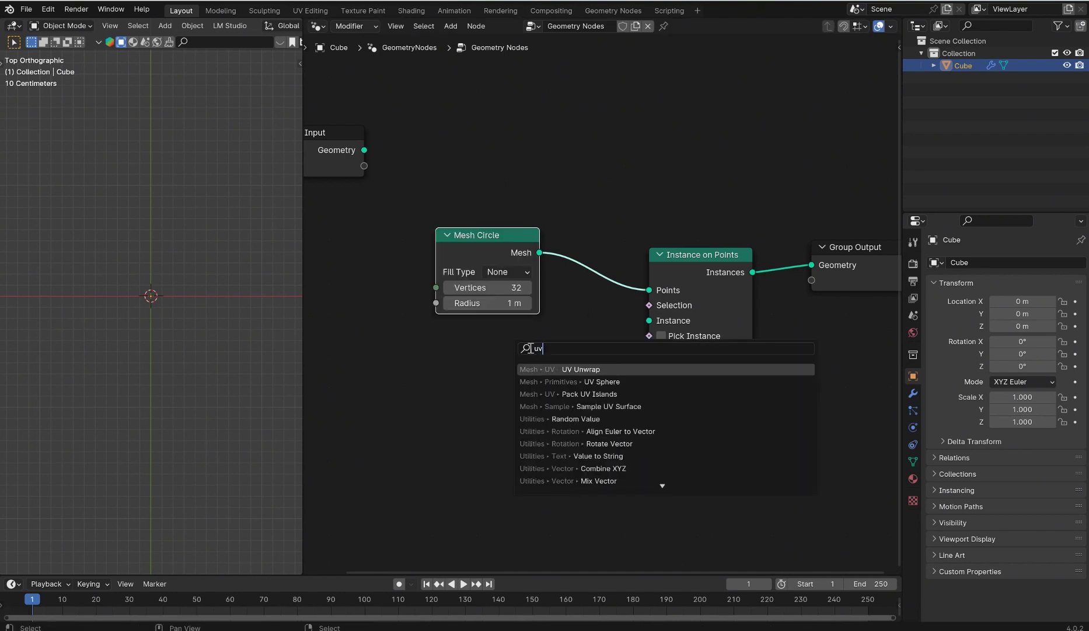
click(590, 381)
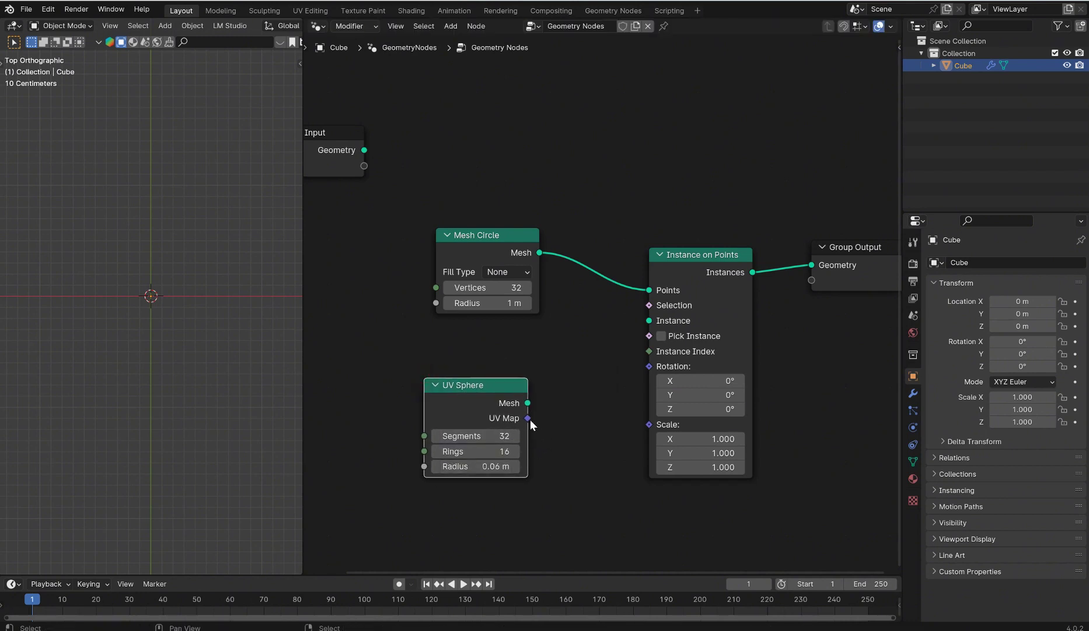
drag(527, 403, 649, 320)
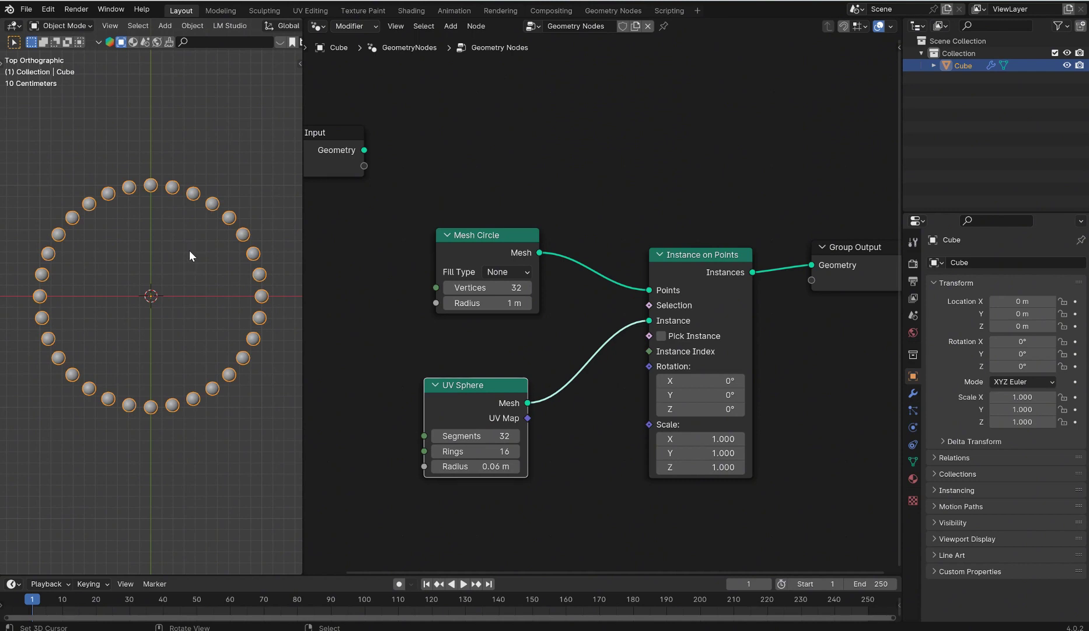
Reduce the UV Sphere's resolution, trying 3 segments first, to 6 segments and 2 rings.
scroll(558, 351, up, 3)
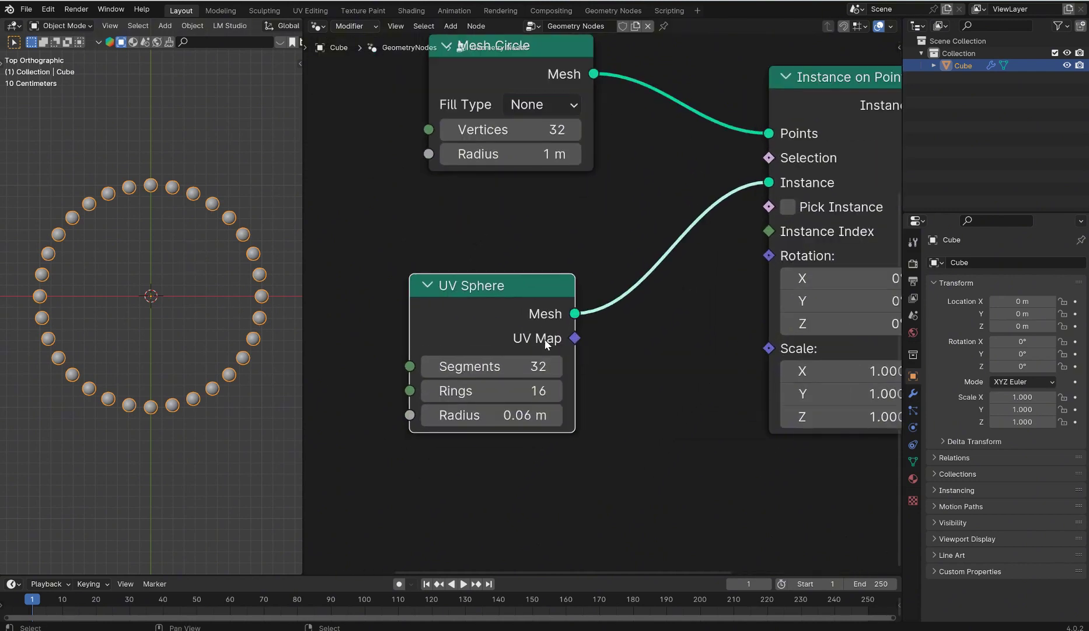
drag(525, 366, 473, 366)
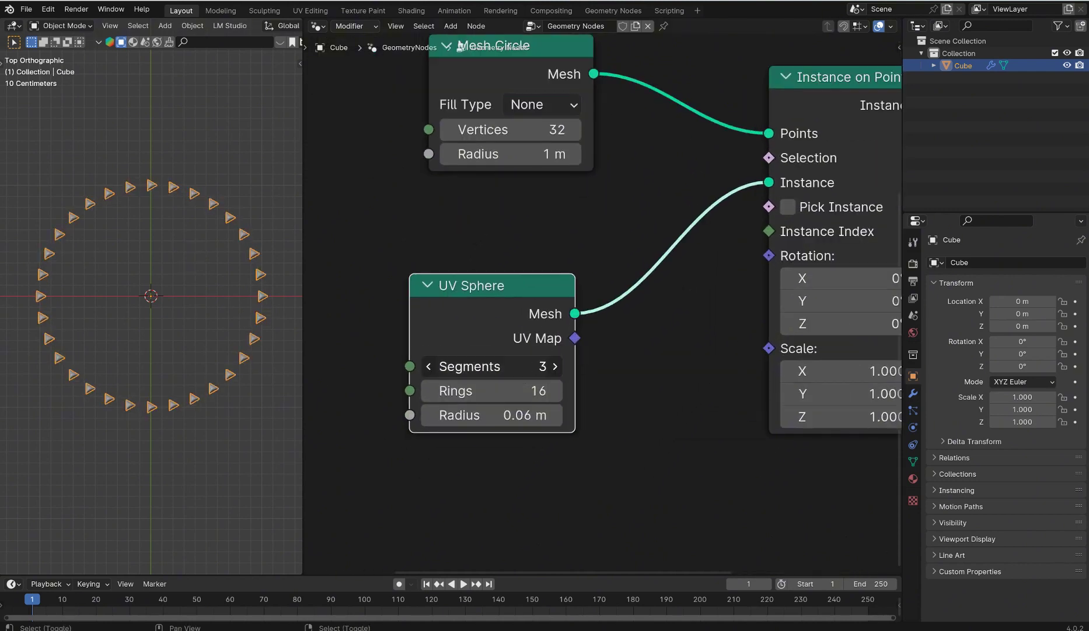
middle_drag(192, 263, 198, 315)
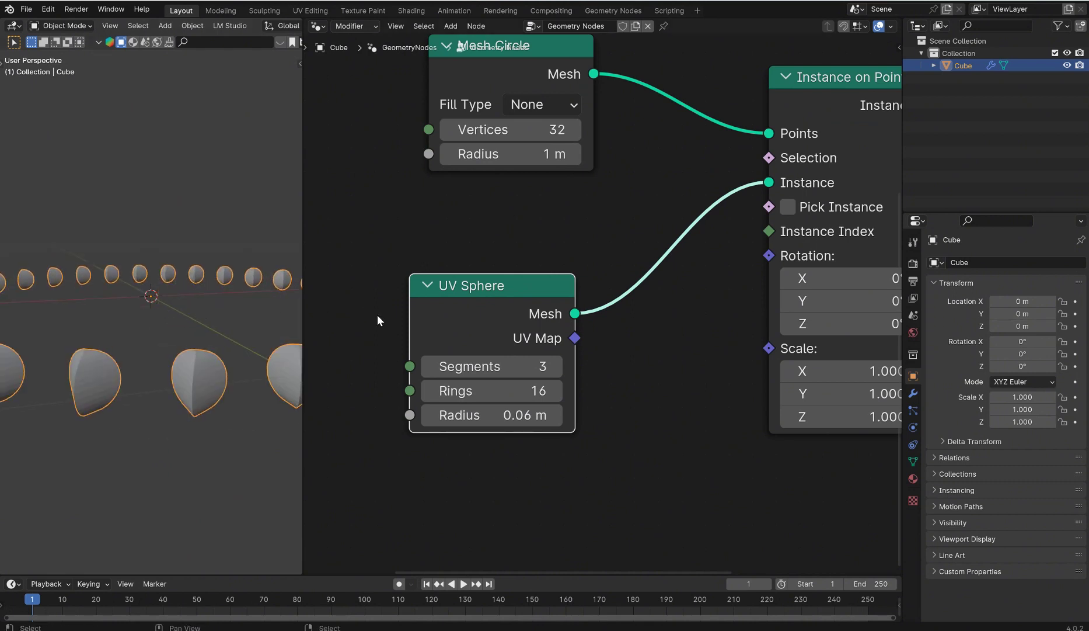
drag(491, 415, 444, 391)
middle_drag(177, 305, 195, 331)
scroll(195, 331, down, 1)
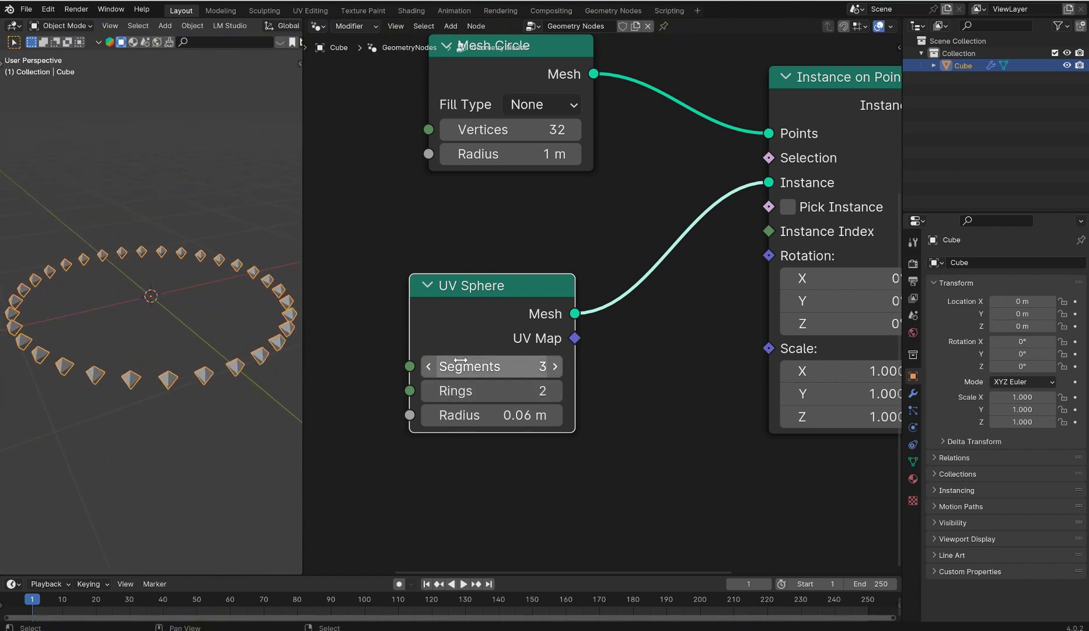
drag(460, 366, 503, 366)
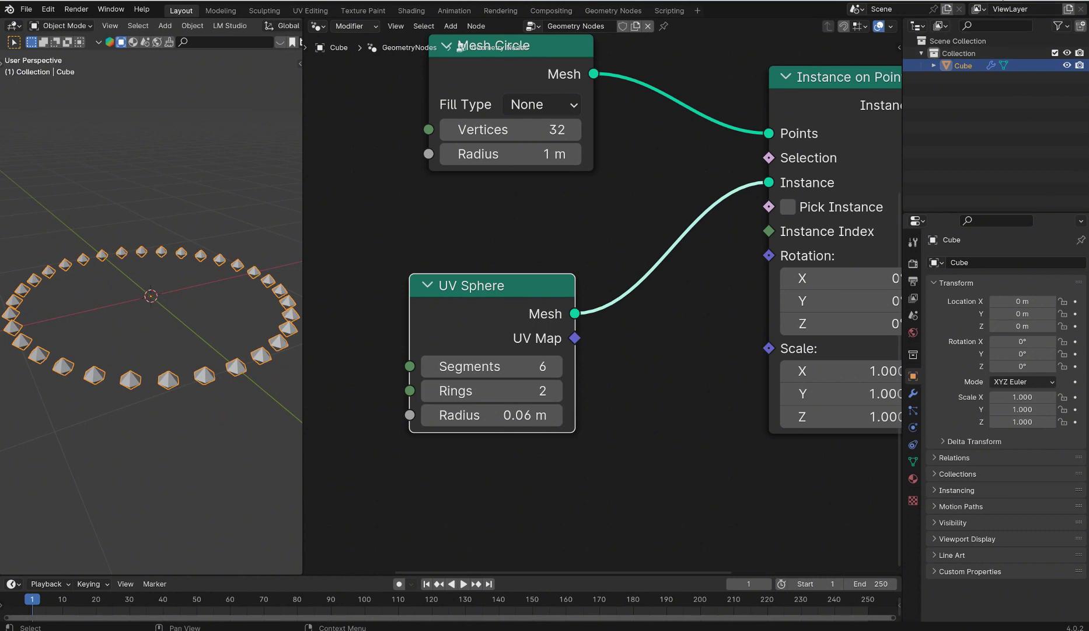
Set the Mesh Circle to 10 vertices and a radius of 0.91 m.
middle_drag(487, 119, 559, 213)
drag(566, 141, 542, 238)
shift+drag(560, 321, 524, 345)
drag(561, 238, 552, 143)
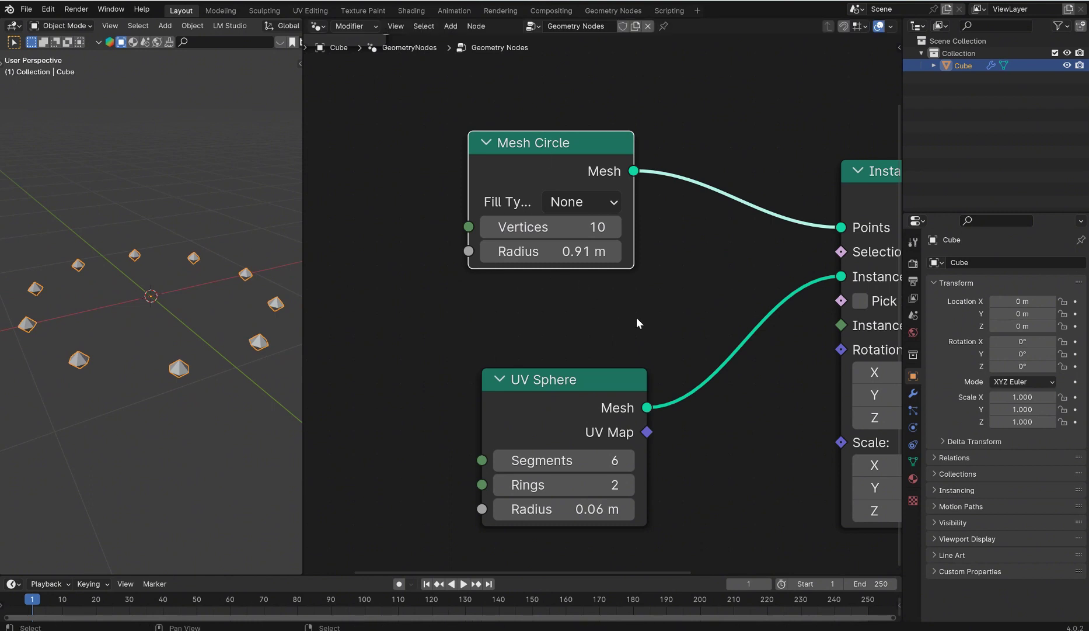
Cut the UV Sphere's link to Instance on Points and delete the UV Sphere node.
scroll(677, 227, down, 3)
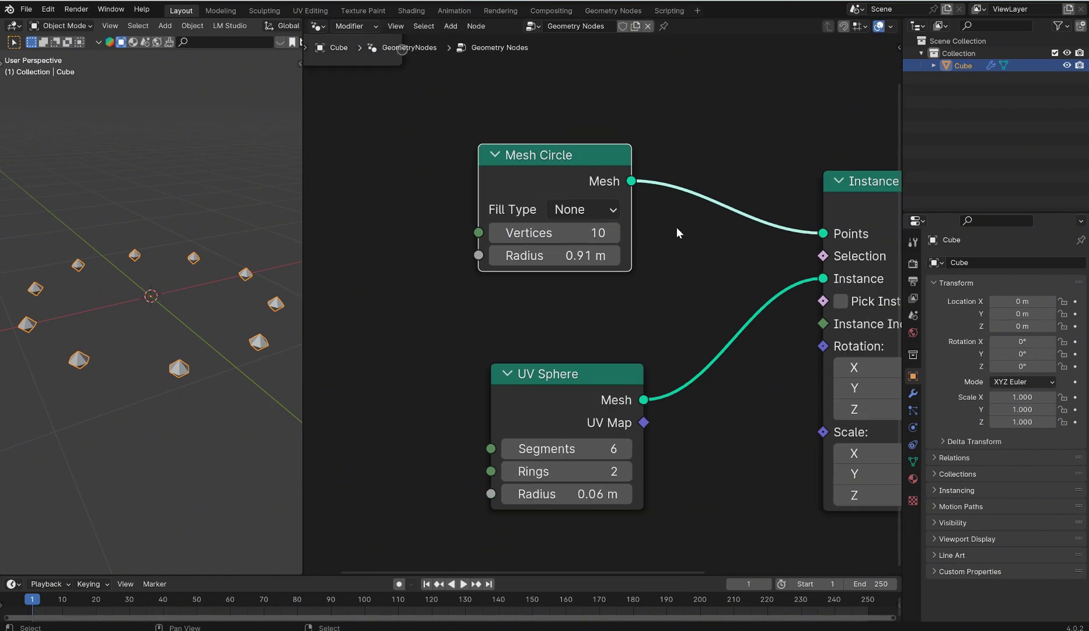
drag(765, 285, 614, 358)
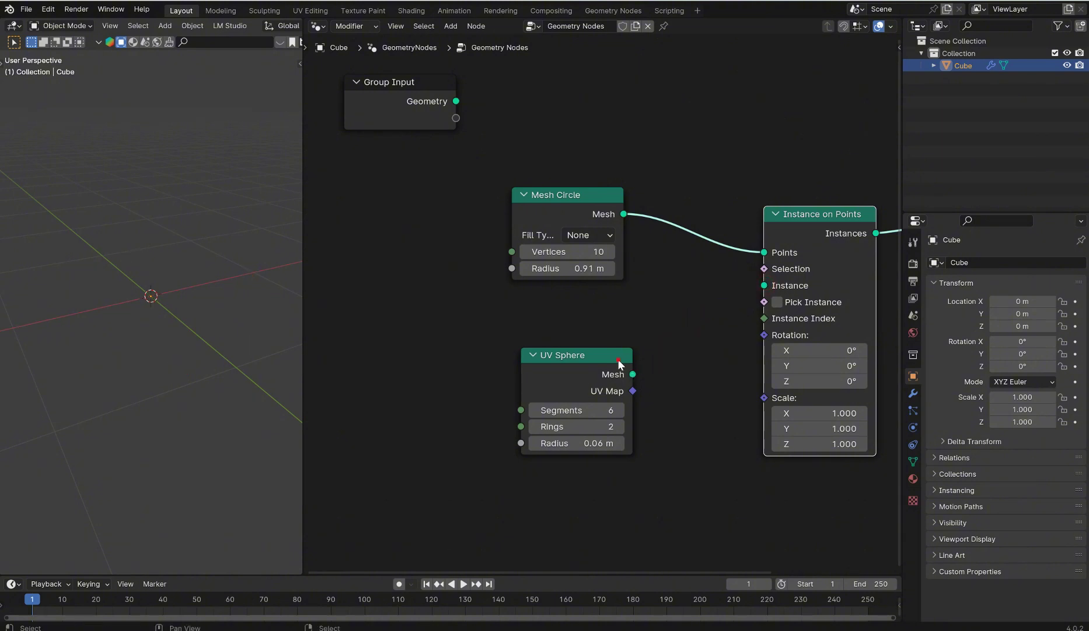
click(612, 355)
key(x)
Add a Cube node below Mesh Circle and connect its Mesh output to the Instance input of Instance on Points.
key(shift+a)
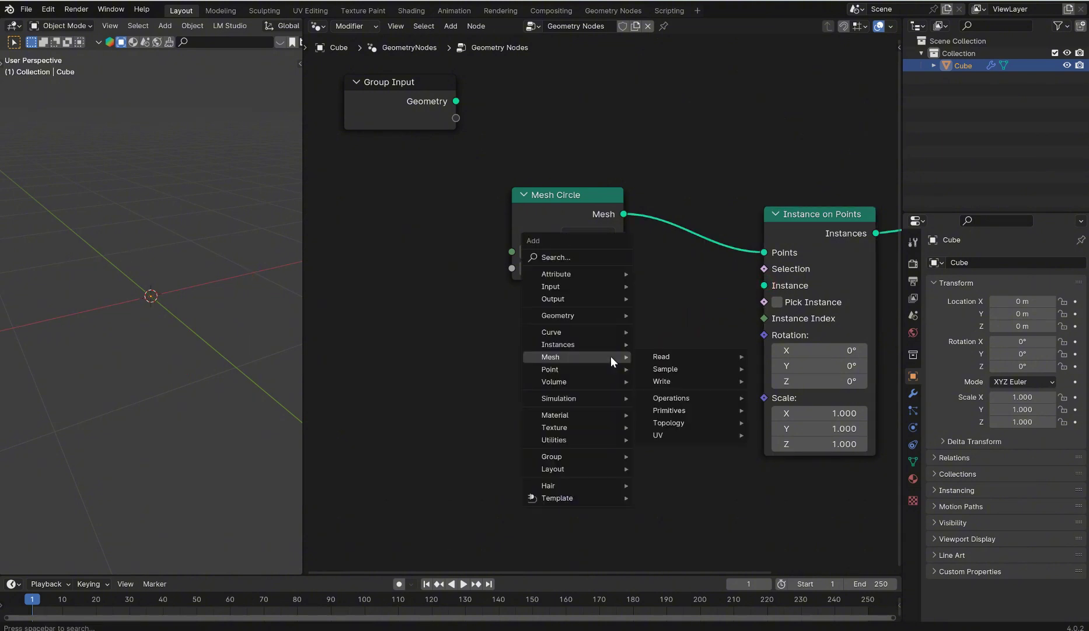
text(cube)
key(Return)
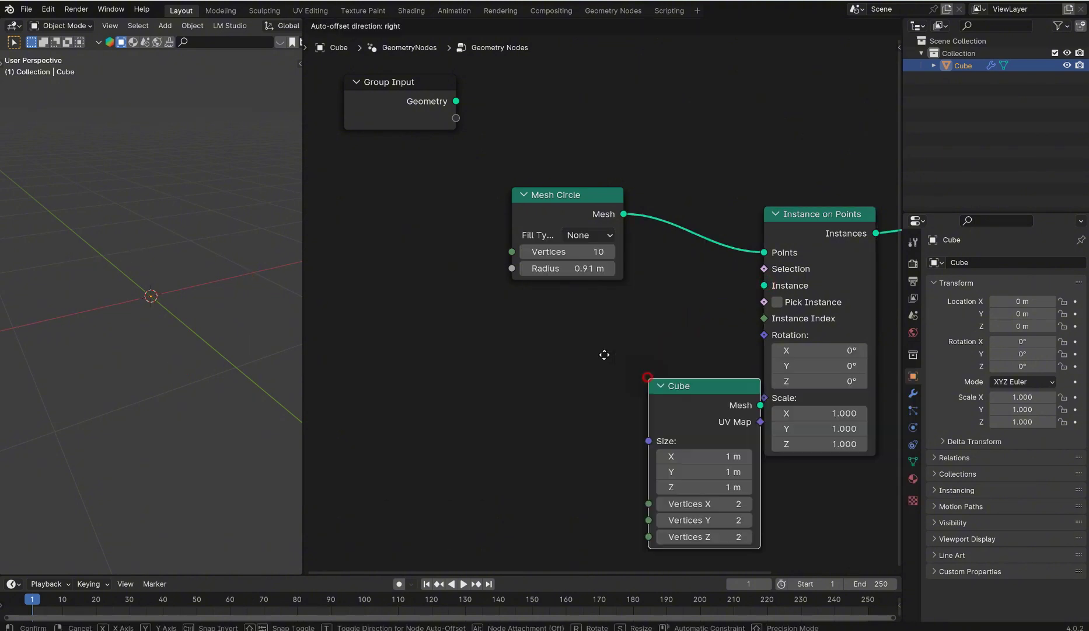
click(507, 326)
drag(625, 358, 764, 285)
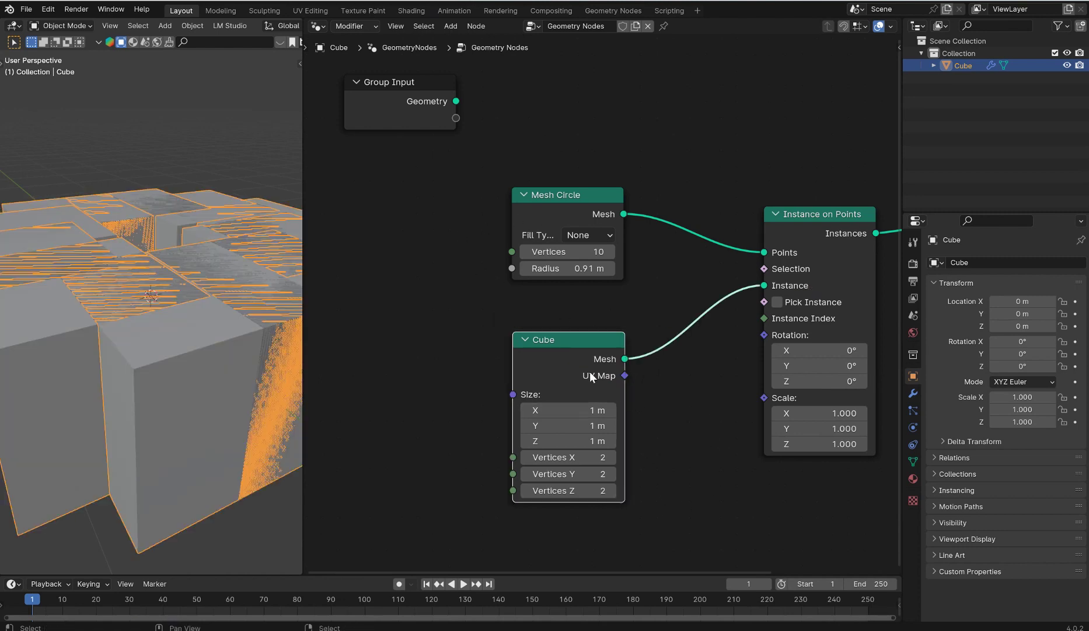
drag(562, 353, 441, 388)
key(shift+a)
text(scale)
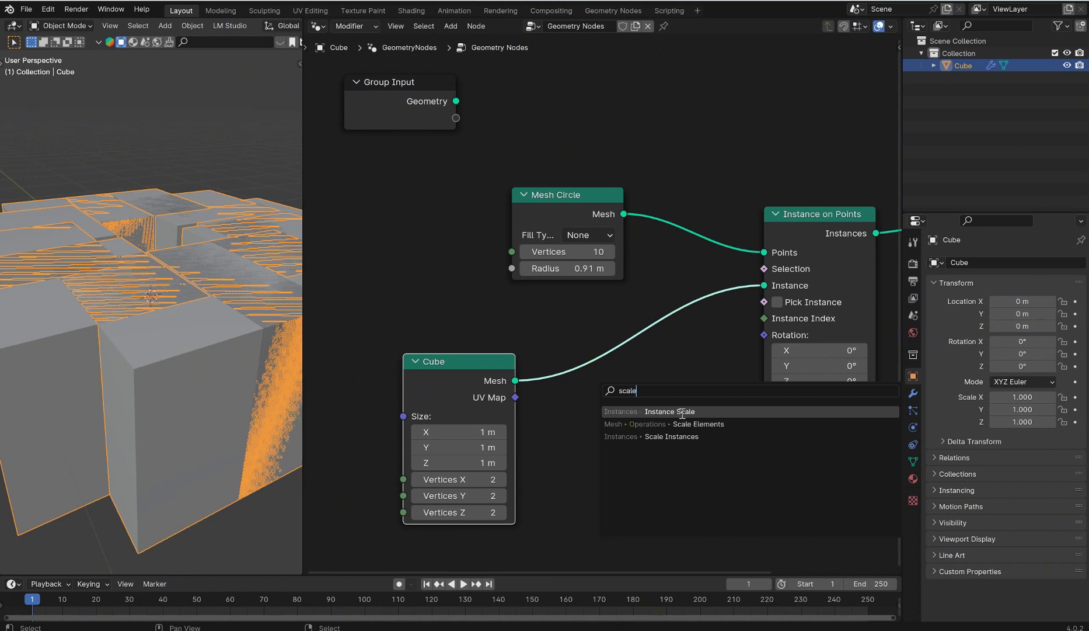
click(683, 412)
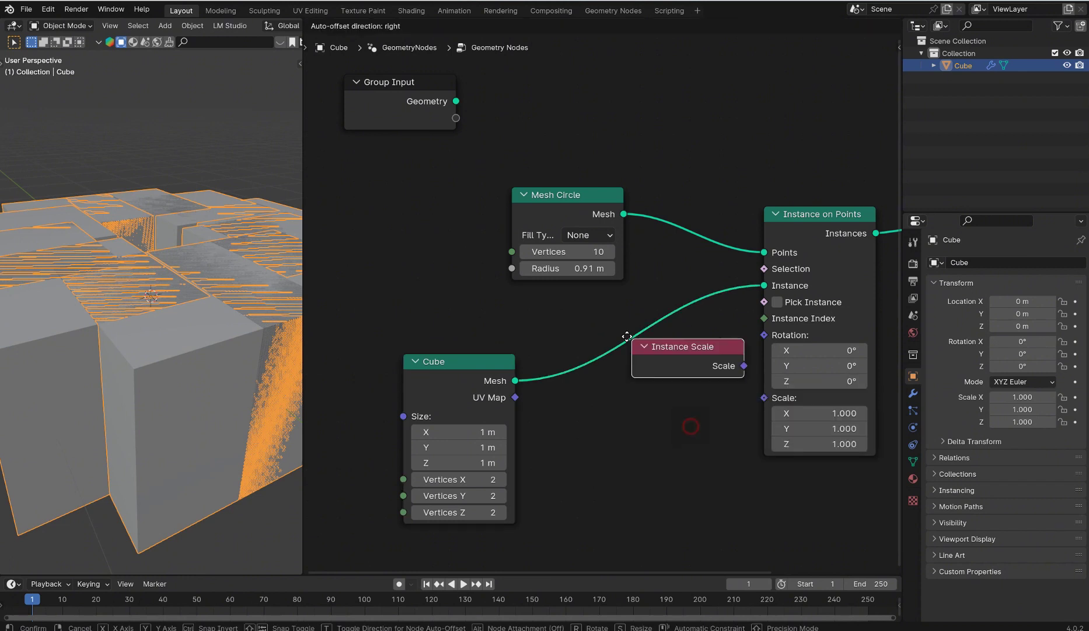
click(671, 362)
key(x)
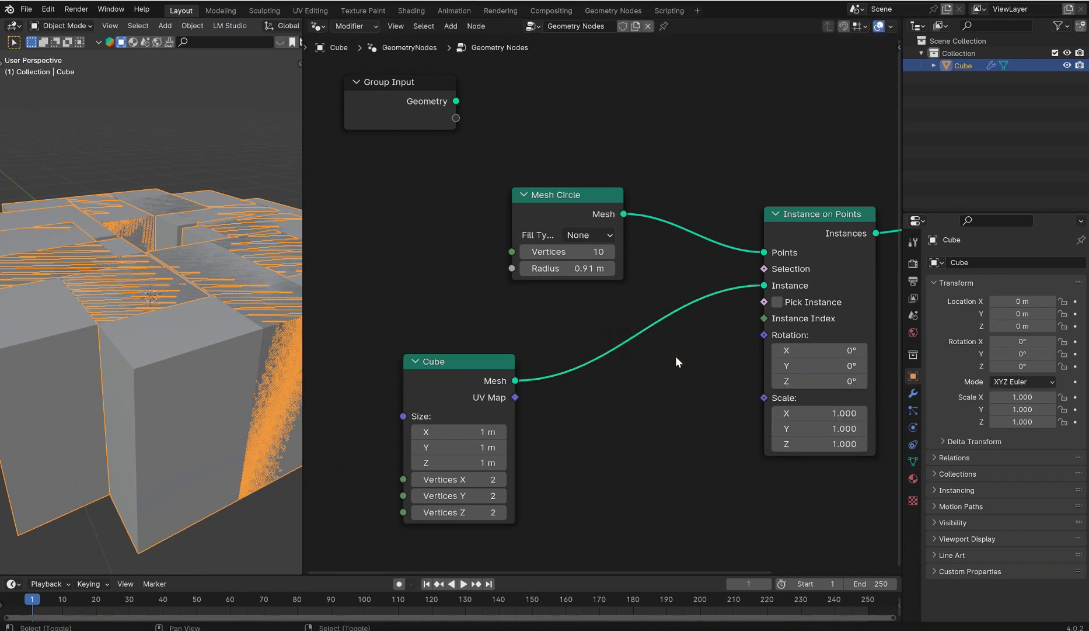
Insert a Scale Elements node on the link between Cube and Instance on Points.
key(shift+a)
text(scale el)
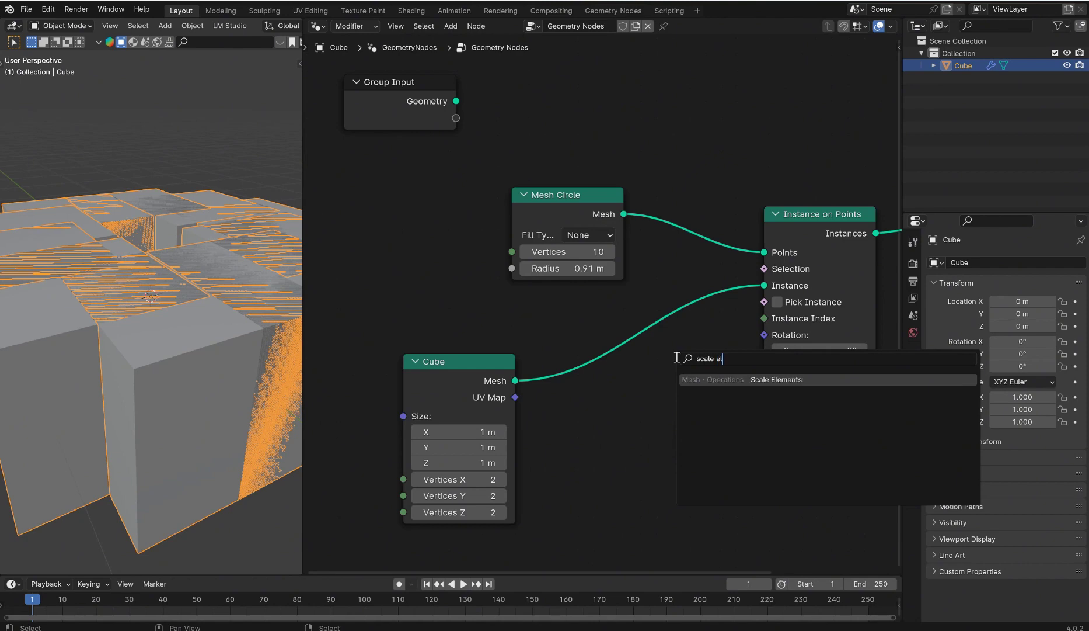
key(Return)
click(587, 310)
Set the Scale Elements scale to 0.110 and space out the Cube and Scale Elements nodes.
drag(641, 428, 583, 428)
drag(461, 432, 479, 463)
key(Escape)
drag(473, 356, 447, 311)
mouse_move(653, 319)
mouse_down()
mouse_move(624, 312)
mouse_move(634, 326)
mouse_up()
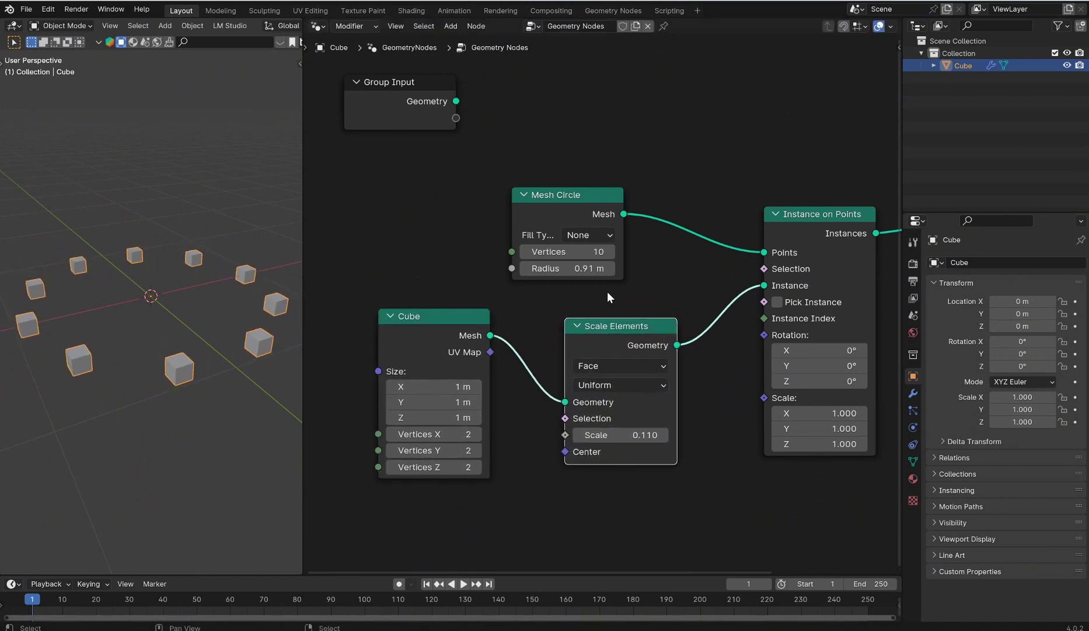
Expose the Scale Elements scale and the Mesh Circle vertices and radius through Group Input, and show the modifier's settings.
scroll(607, 293, down, 2)
drag(431, 120, 500, 219)
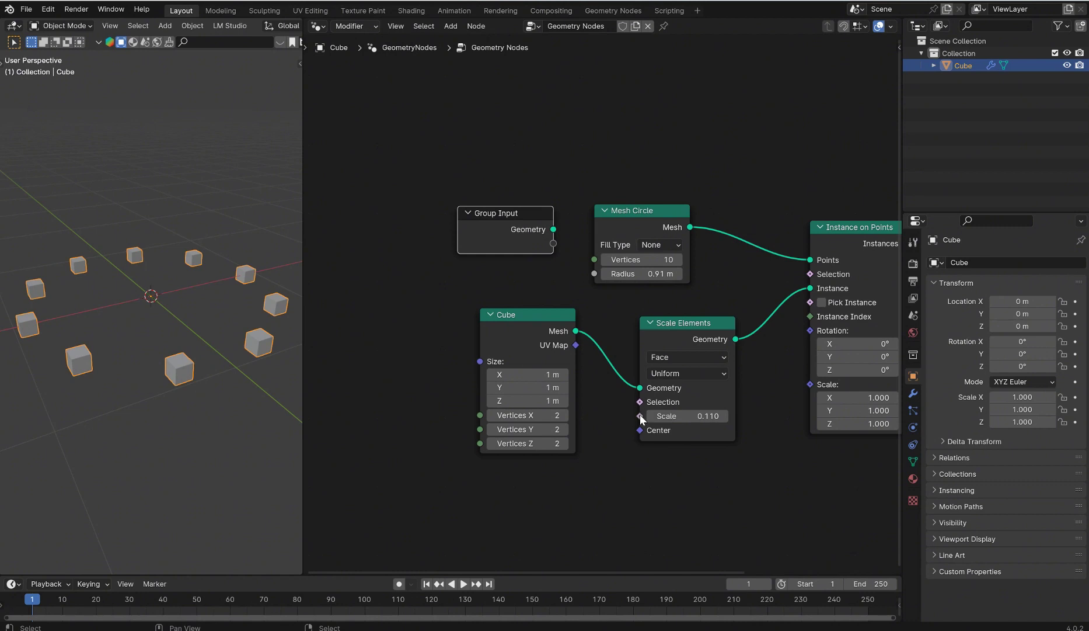
drag(641, 416, 554, 272)
click(913, 392)
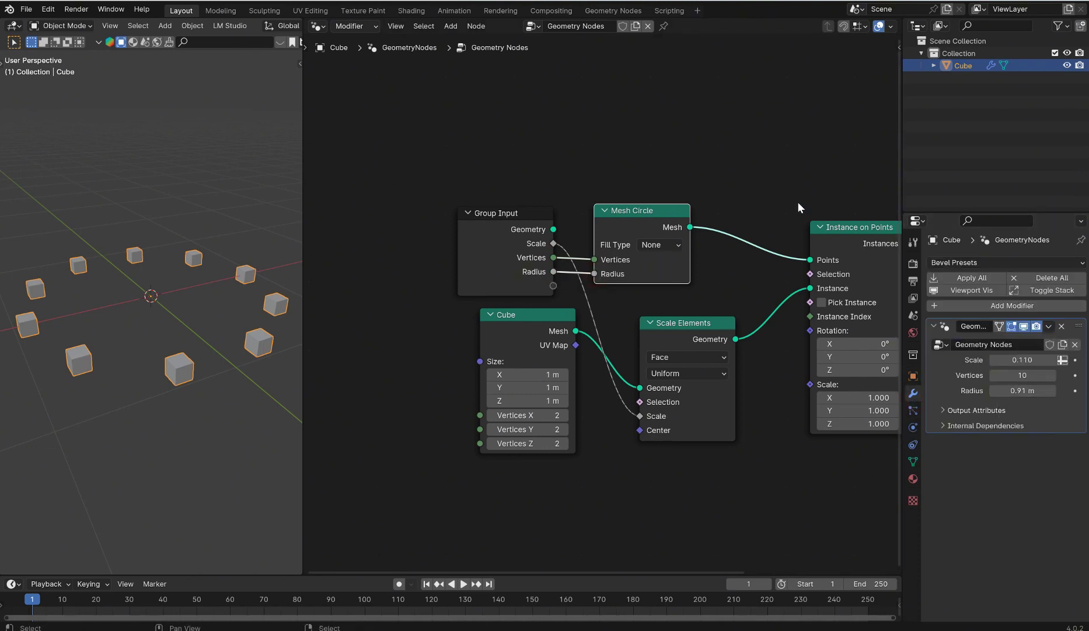
Reorder the group's interface inputs so that Radius comes first, followed by Scale and Vertices.
key(n)
click(894, 83)
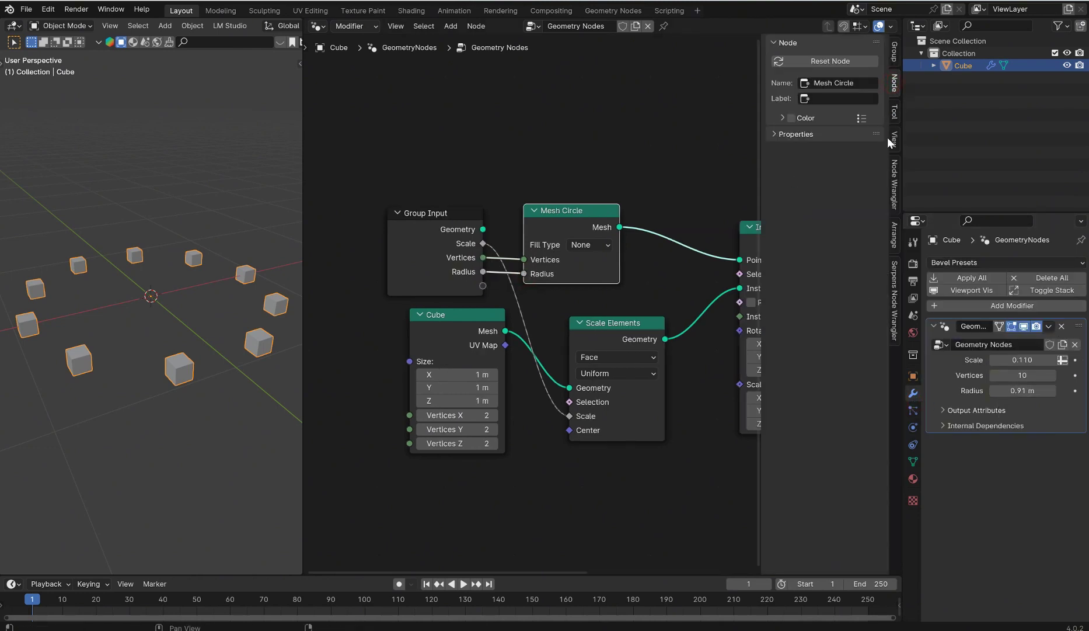
click(895, 53)
click(802, 120)
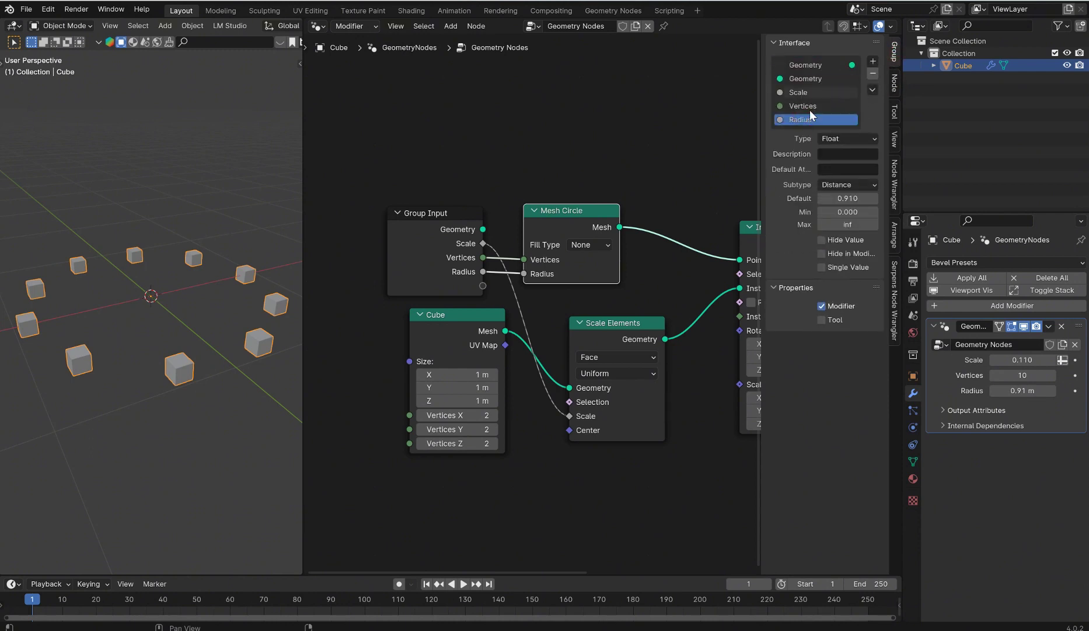
drag(800, 100, 799, 87)
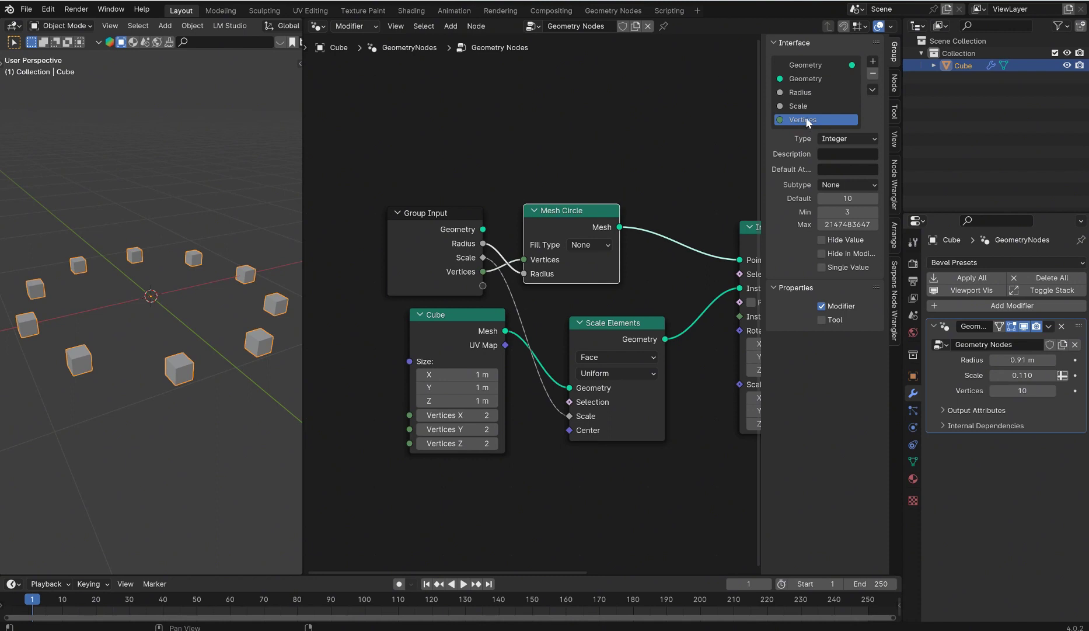
click(874, 91)
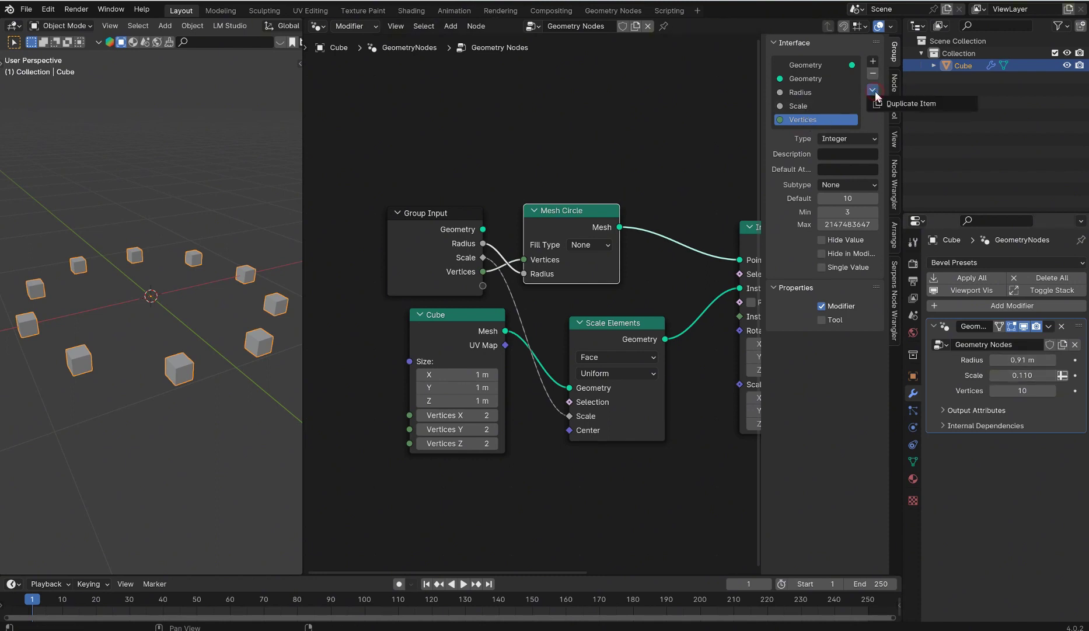
click(867, 123)
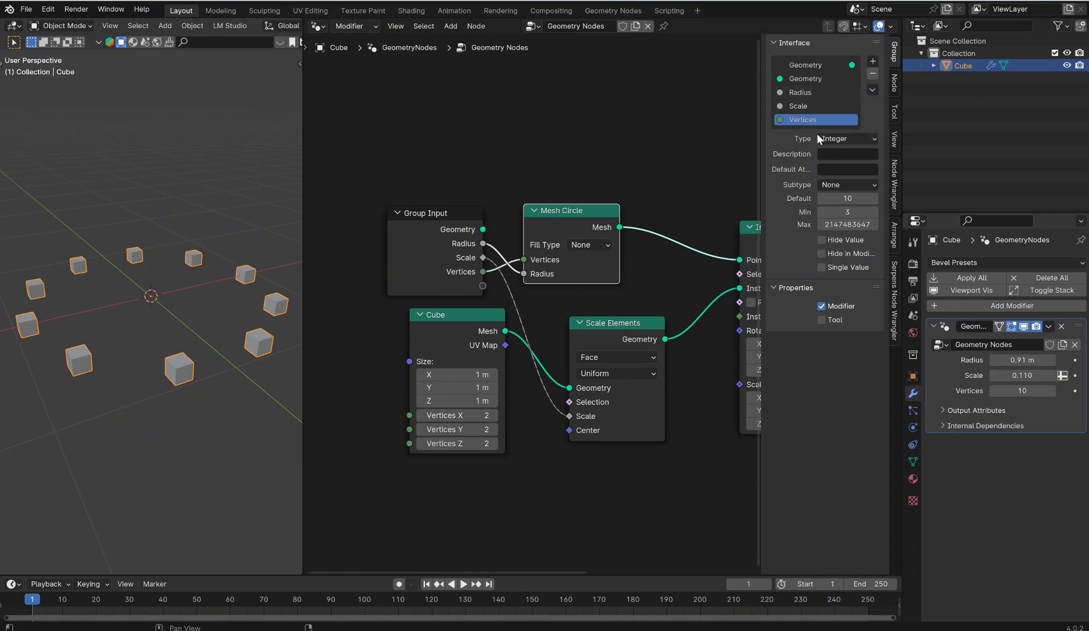
Set the modifier's Radius to 0.95 m, Scale to 0.170 and Vertices to 13.
click(1009, 360)
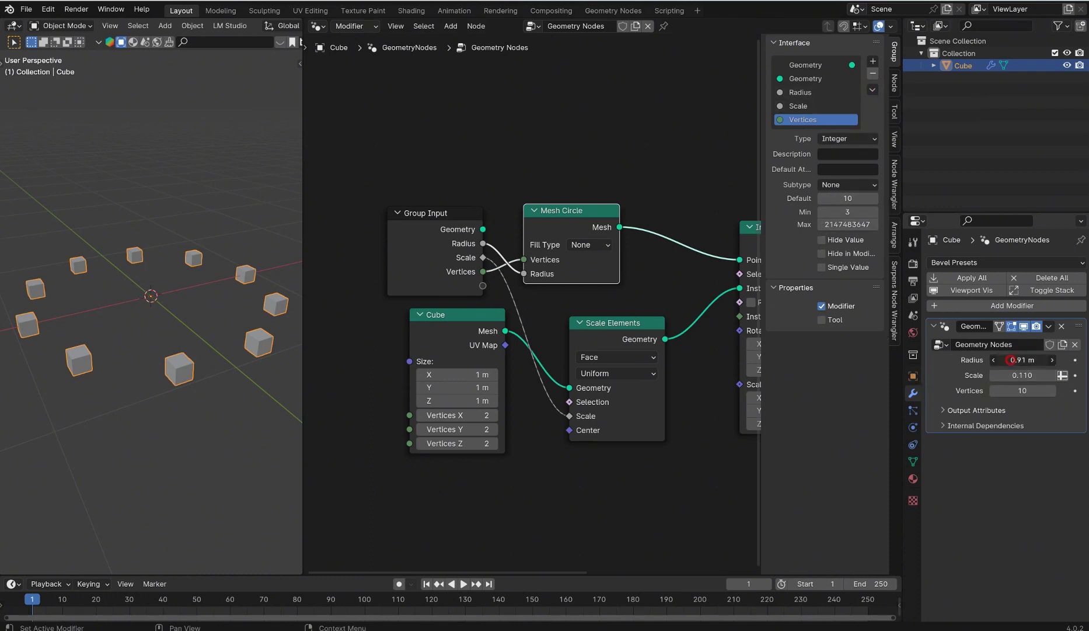
mouse_move(1009, 360)
mouse_down()
mouse_move(1031, 390)
mouse_move(1010, 388)
mouse_move(1033, 389)
mouse_move(1023, 389)
mouse_up()
click(1013, 390)
middle_drag(494, 305, 506, 310)
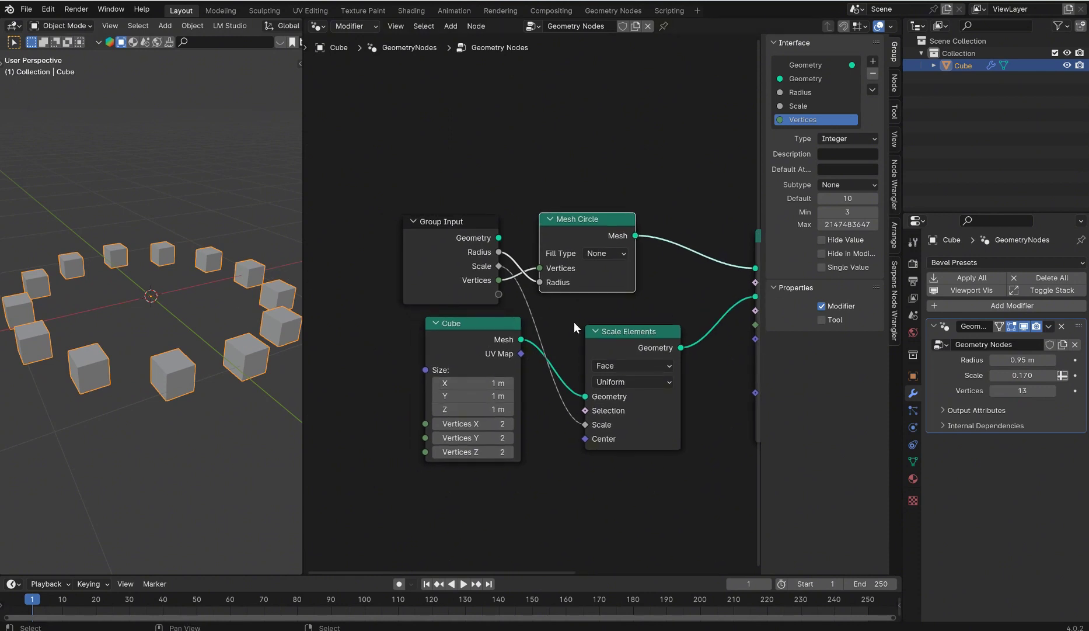
Preview the Mesh Circle output through a Viewer node and examine its points in the top view.
ctrl+shift+click(591, 221)
middle_drag(244, 205, 236, 268)
key(KP_7)
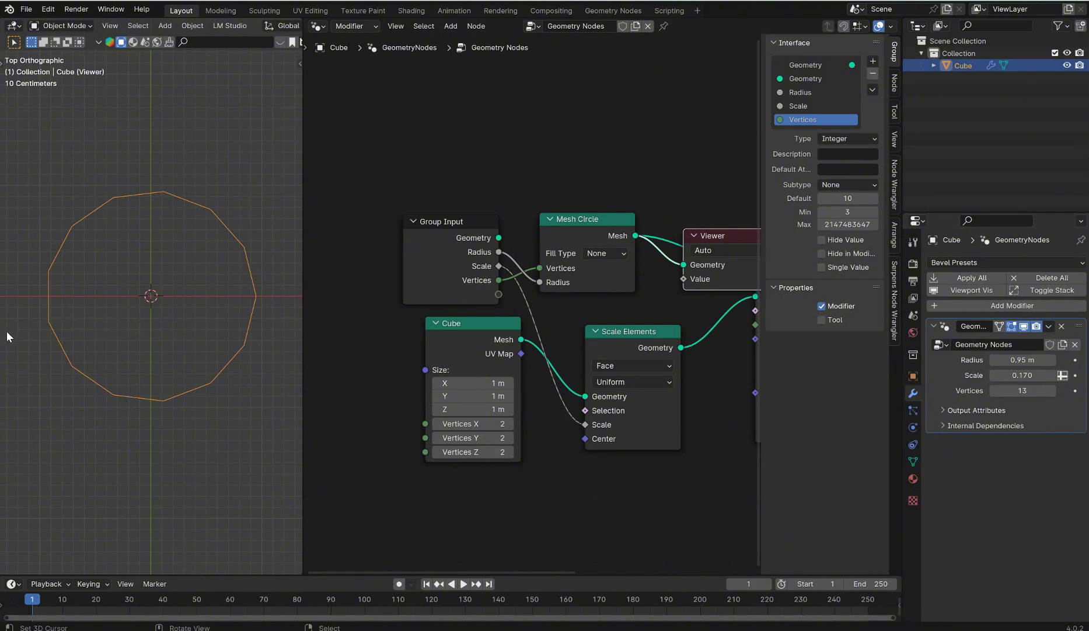
drag(41, 311, 78, 286)
drag(64, 330, 64, 331)
Change the modifier's Vertices to 17, trying 14 and 3 first.
click(1052, 390)
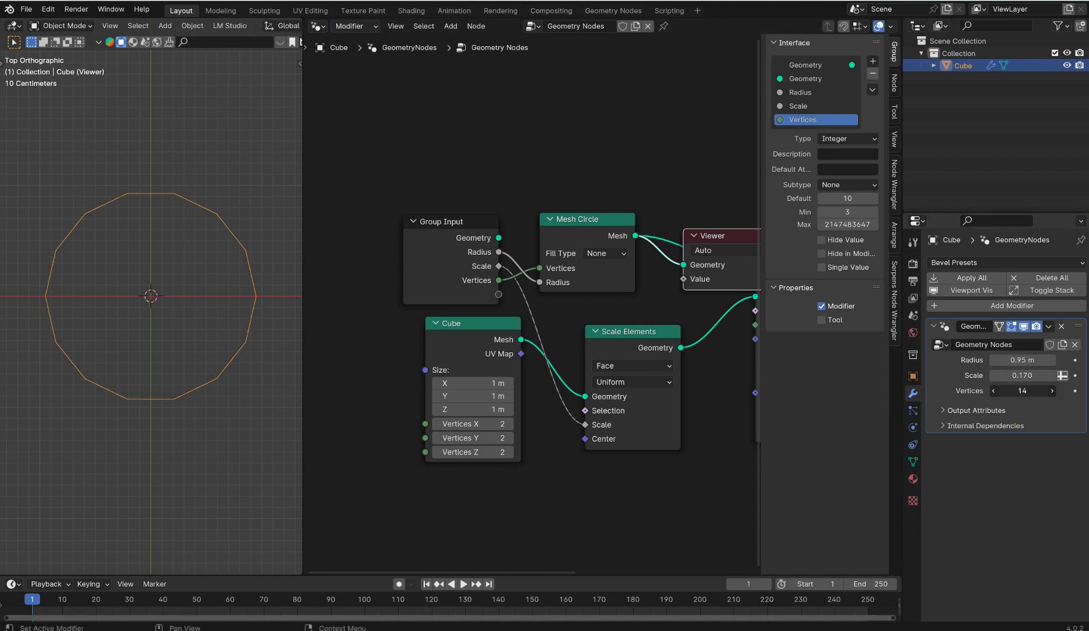
drag(1023, 390, 993, 390)
drag(57, 181, 124, 227)
drag(239, 268, 284, 332)
drag(67, 368, 132, 403)
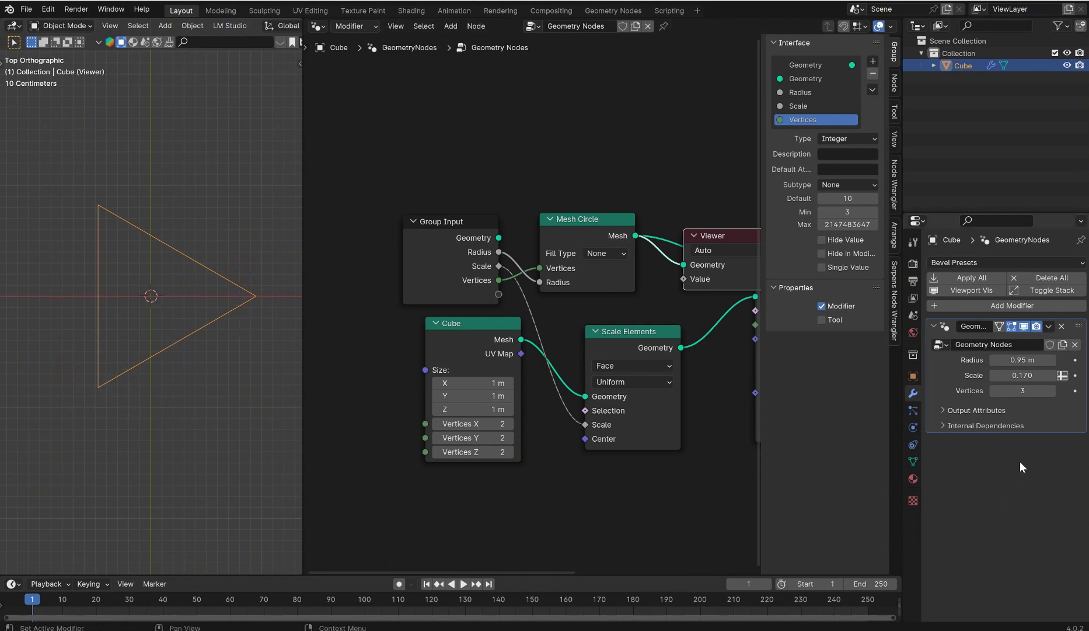
drag(1026, 390, 1075, 390)
Hide the node editor's sidebar, delete the Viewer node and return to a perspective view of the cubes.
key(n)
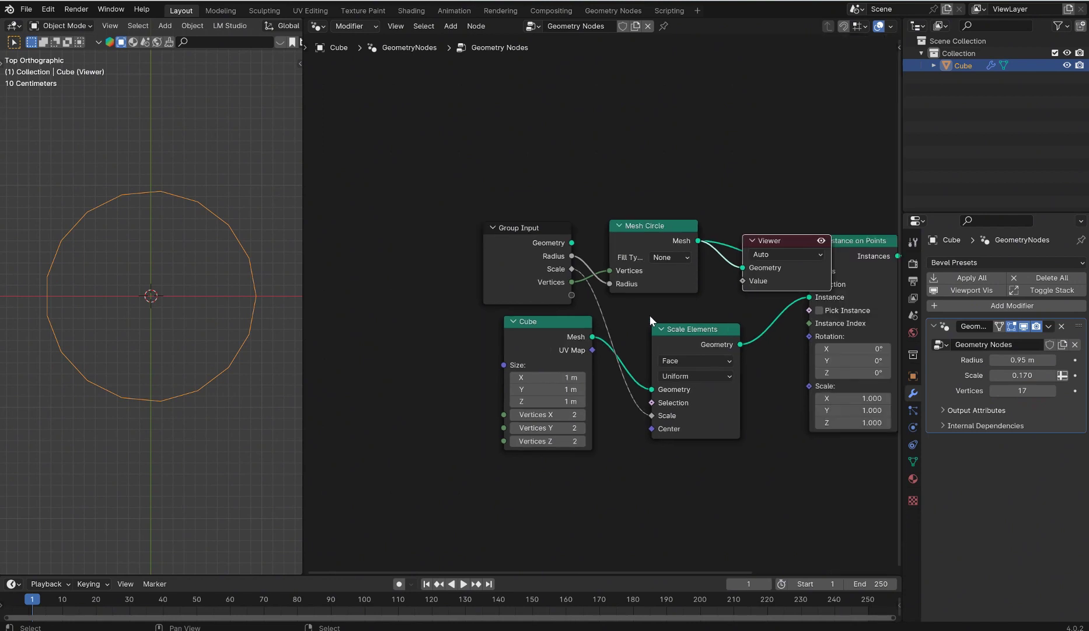
key(x)
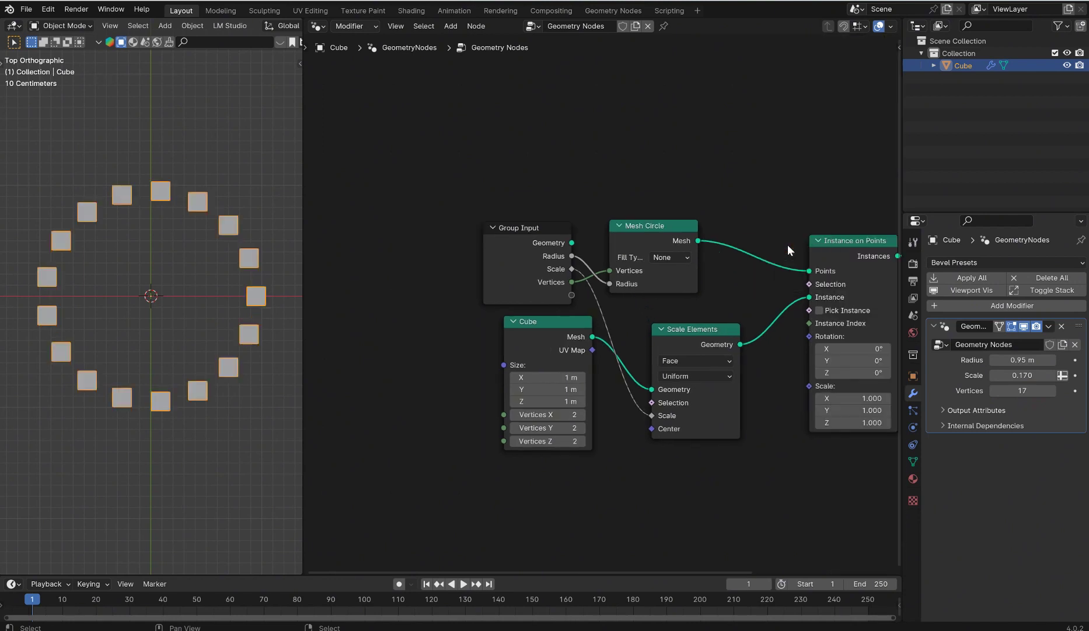
scroll(595, 175, right, 4)
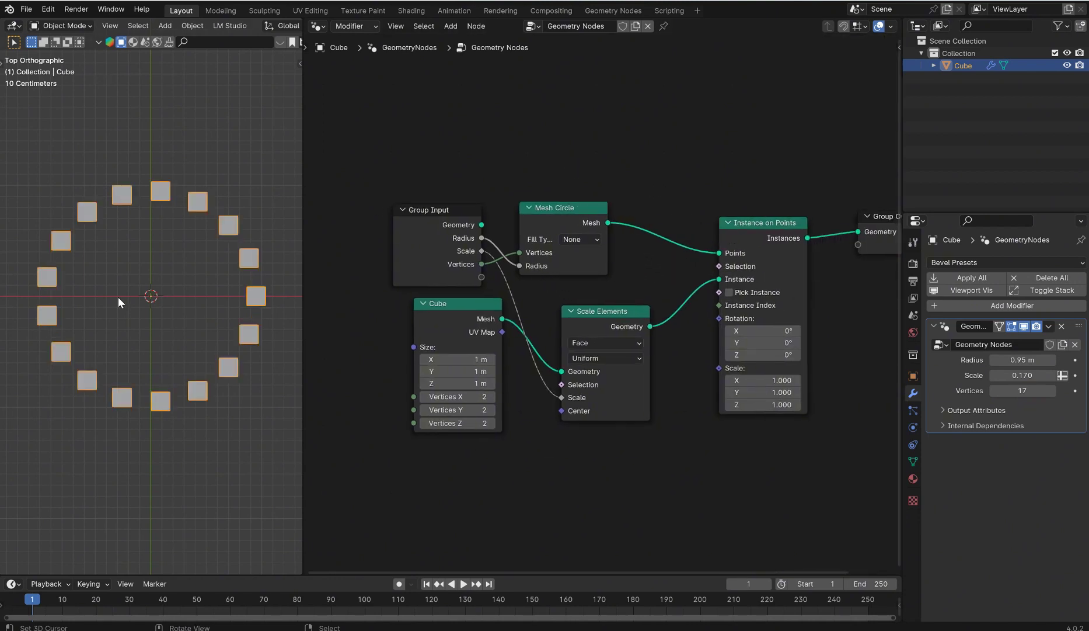
middle_drag(121, 302, 214, 326)
scroll(206, 313, up, 4)
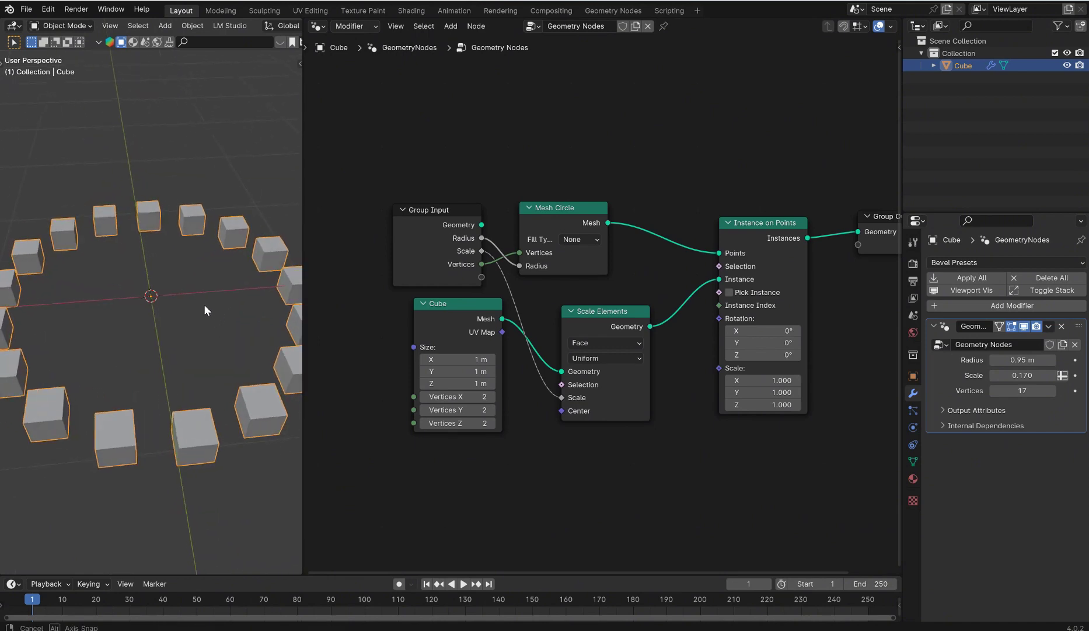
scroll(733, 235, down, 1)
Move Instance on Points down and add an Align Euler to Vector node connected to its Rotation input.
drag(768, 232, 781, 318)
middle_drag(800, 393, 684, 212)
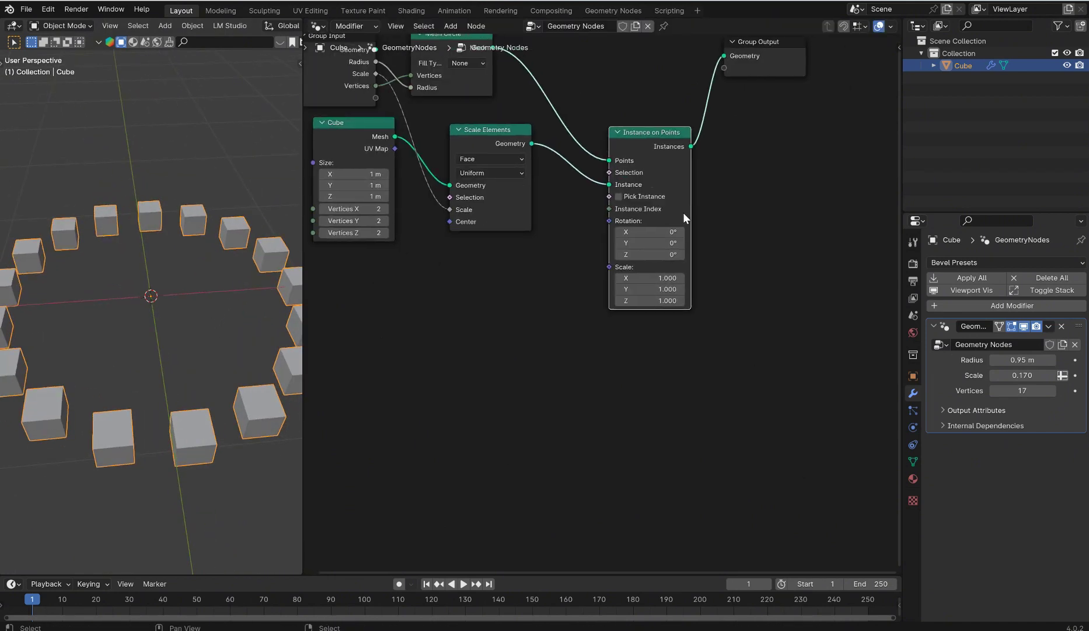
scroll(685, 214, up, 4)
middle_drag(725, 299, 719, 386)
drag(608, 274, 489, 394)
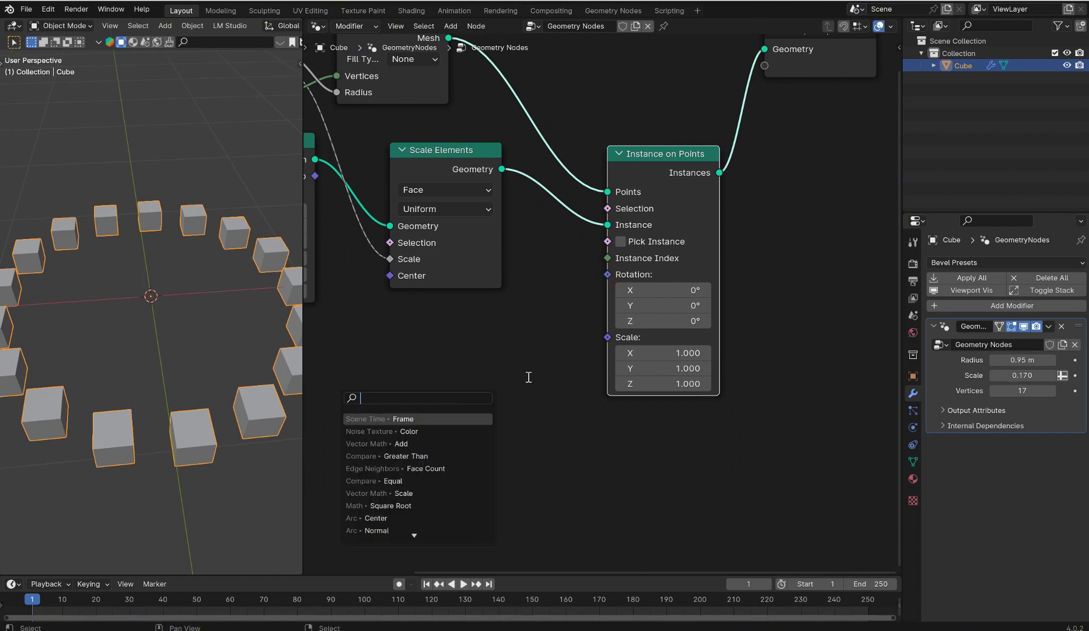
text(align)
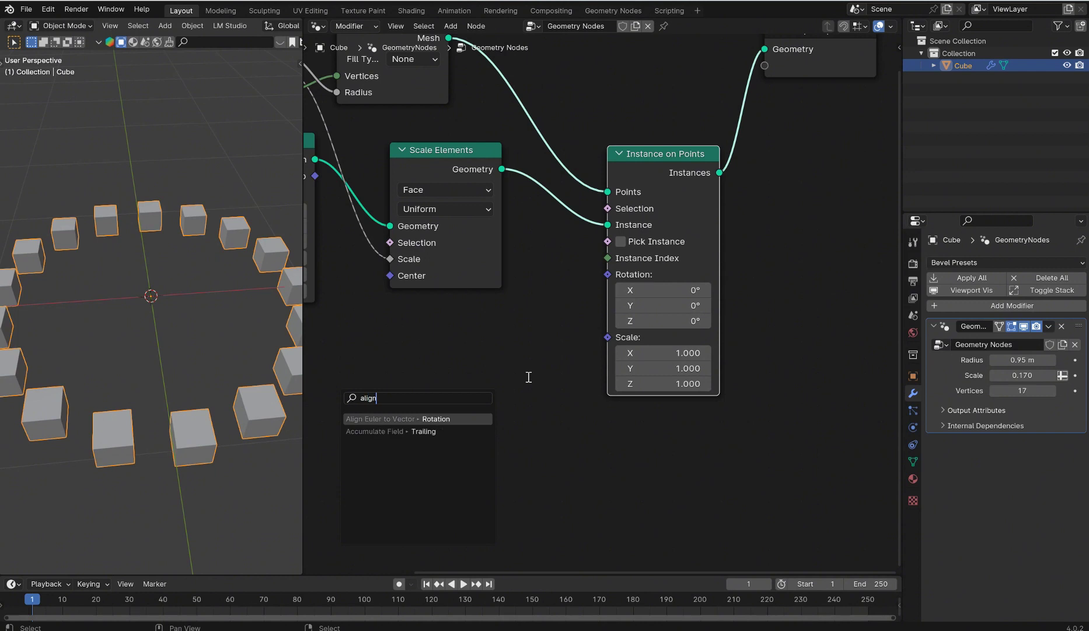
click(415, 418)
click(408, 417)
middle_drag(520, 394, 669, 340)
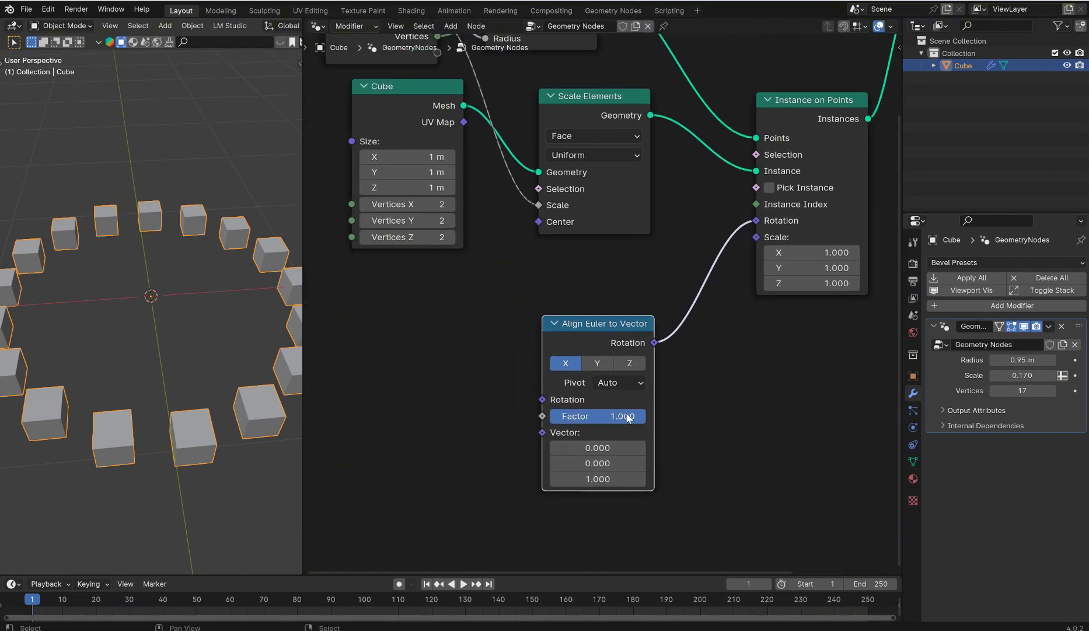
Try a factor of 0 and the Z and Y axes on the Align Euler to Vector node.
drag(627, 417, 579, 404)
click(630, 363)
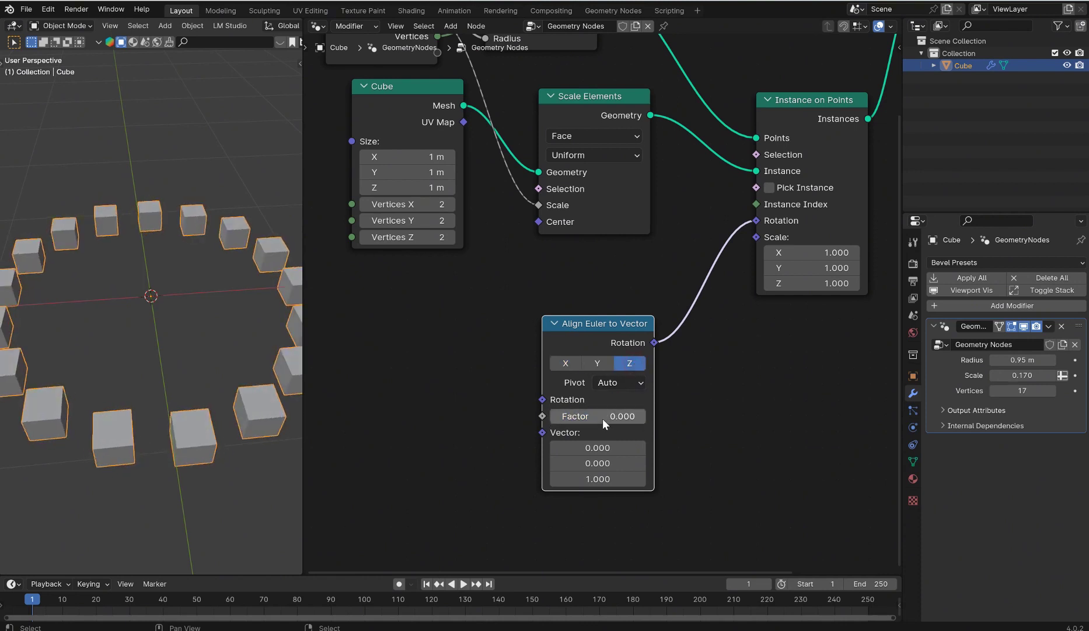
drag(575, 416, 645, 416)
click(597, 363)
click(631, 363)
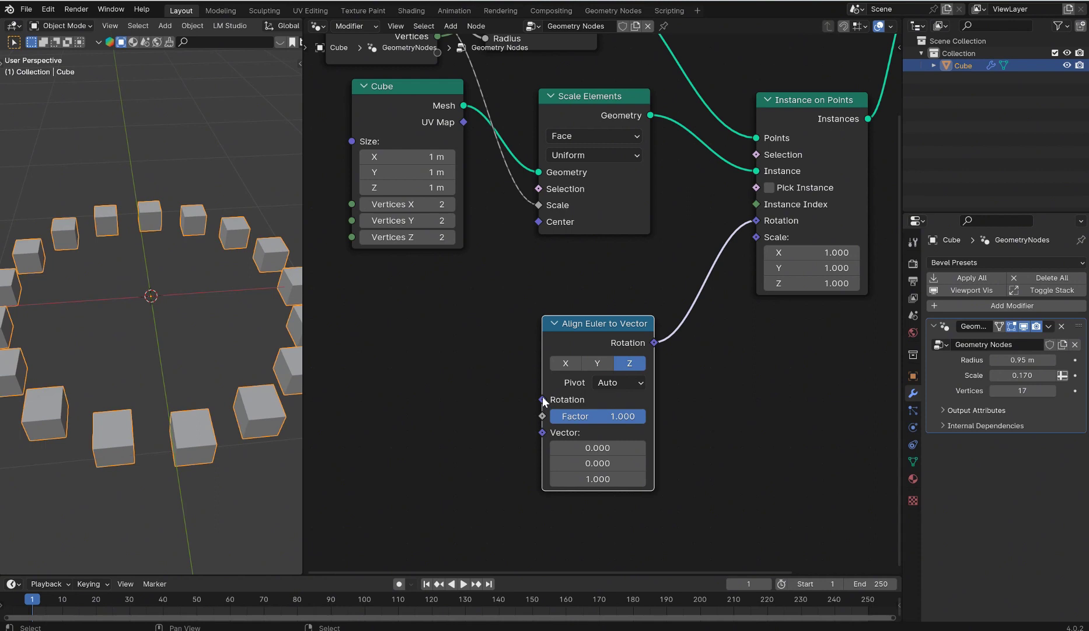
Add a Normal node, connect it to the Vector input of Align Euler to Vector, and set the alignment axis to Y.
key(shift+a)
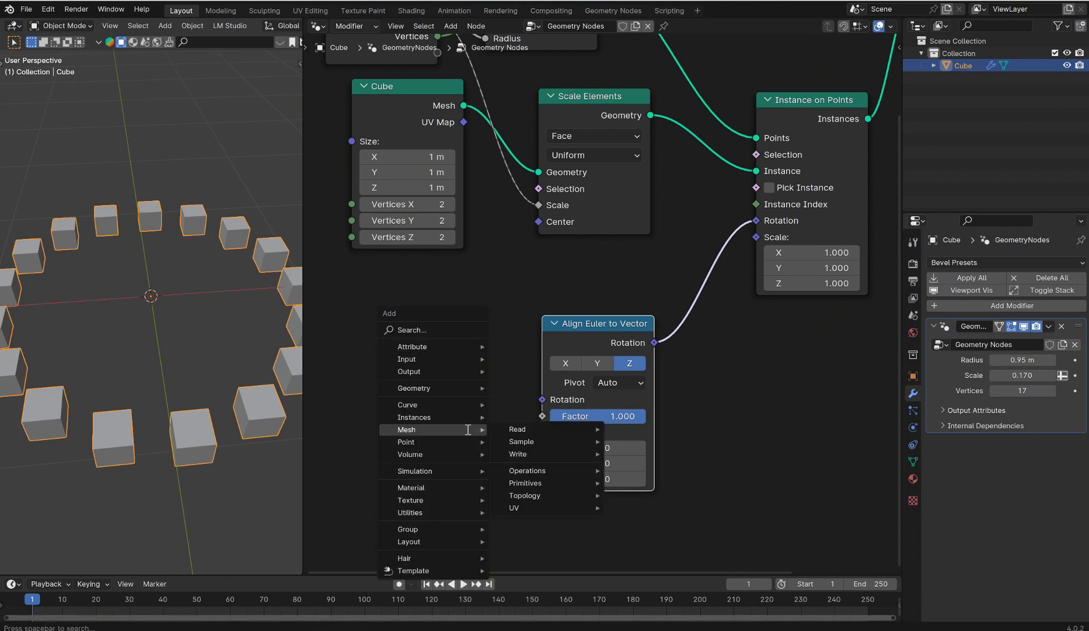
text(nor)
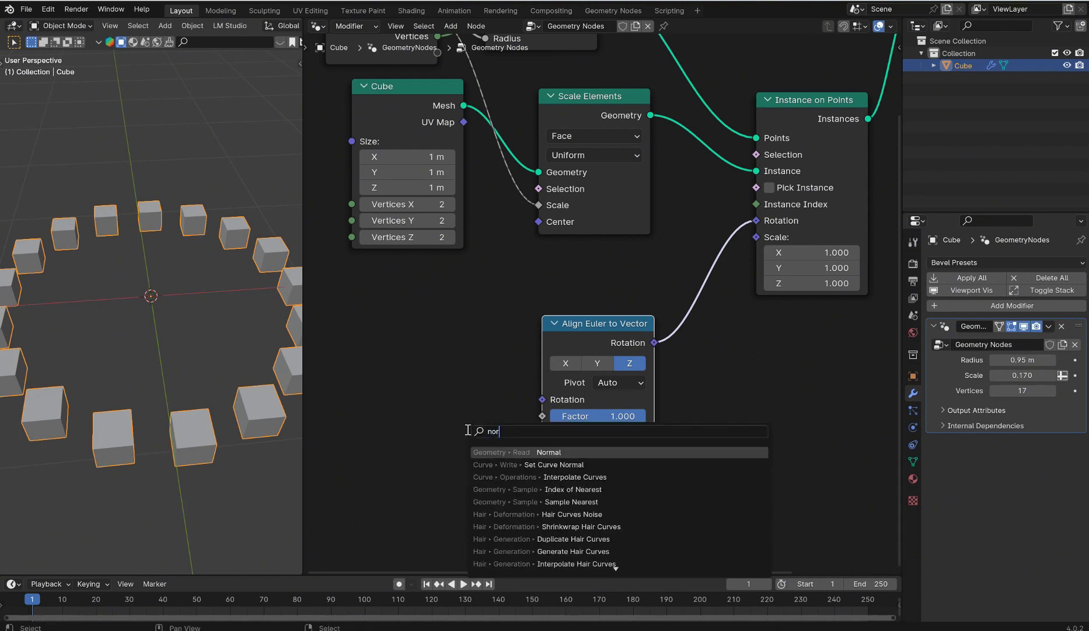
key(Return)
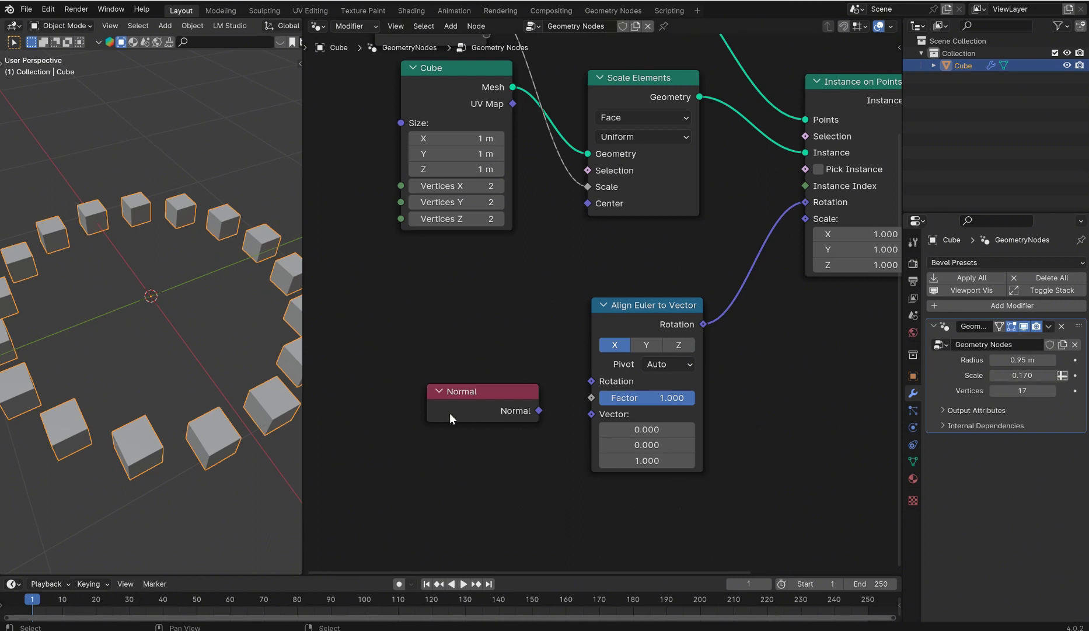
middle_drag(449, 413, 442, 391)
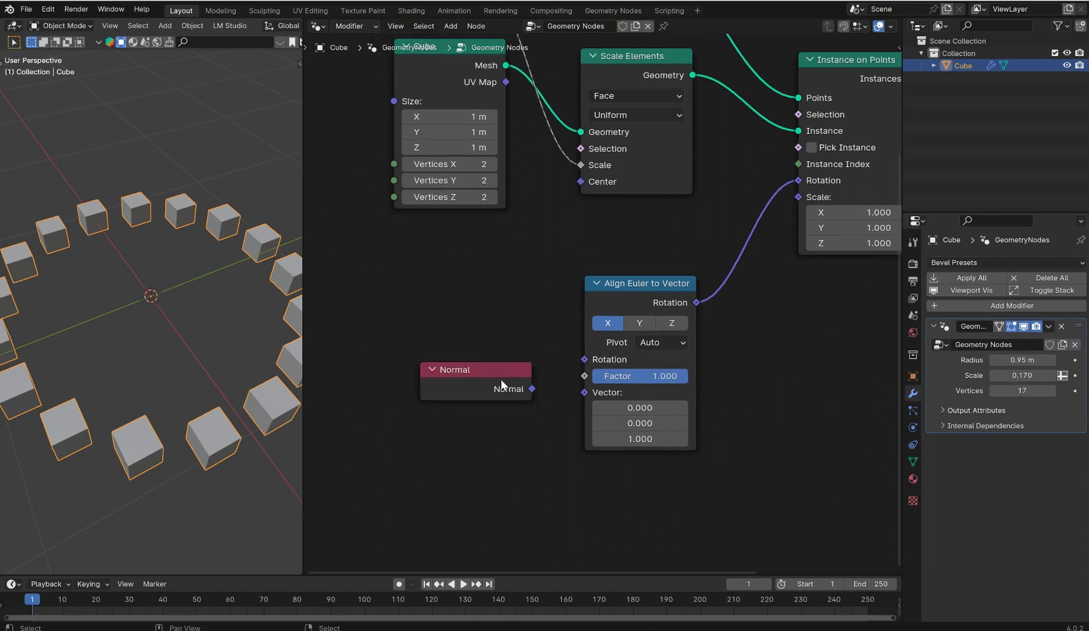
drag(531, 388, 593, 393)
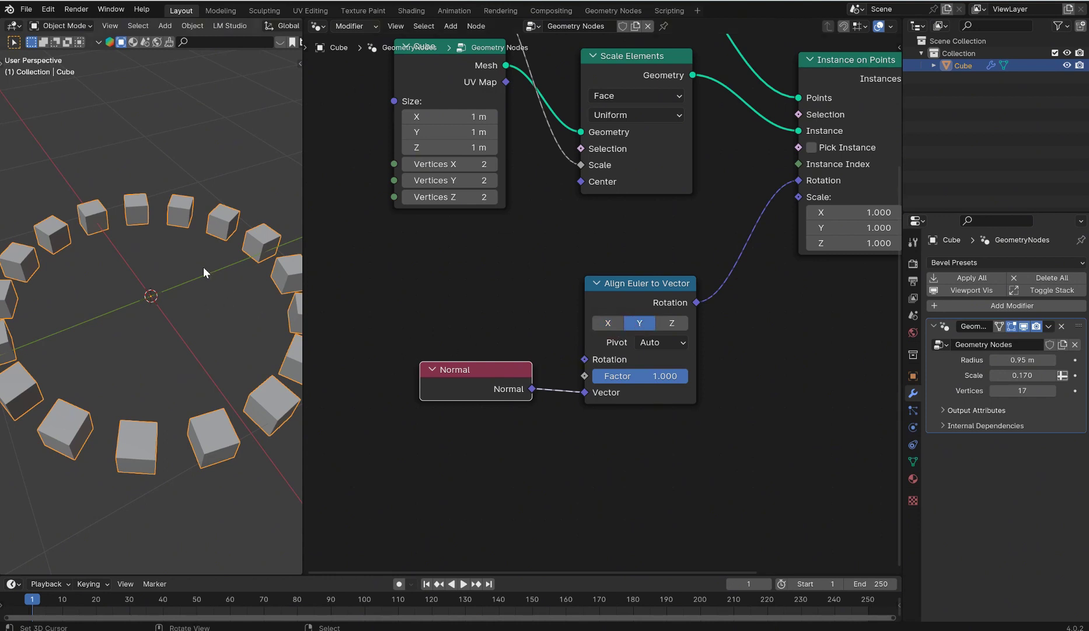
middle_drag(203, 266, 130, 253)
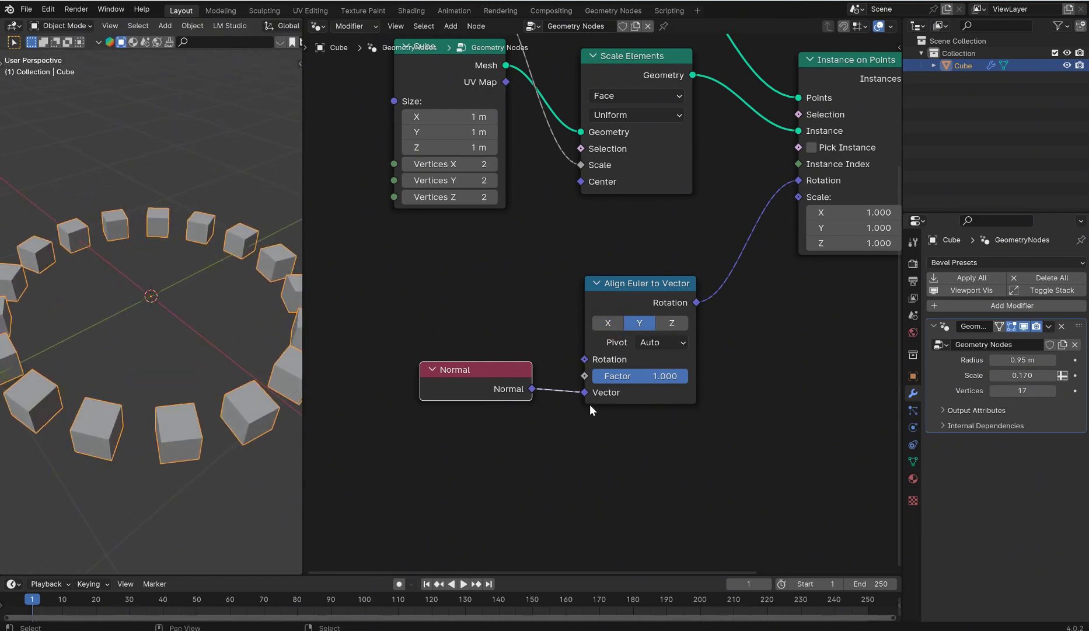
mouse_move(693, 382)
mouse_down()
mouse_move(668, 382)
mouse_move(696, 381)
mouse_up()
middle_drag(152, 292, 102, 200)
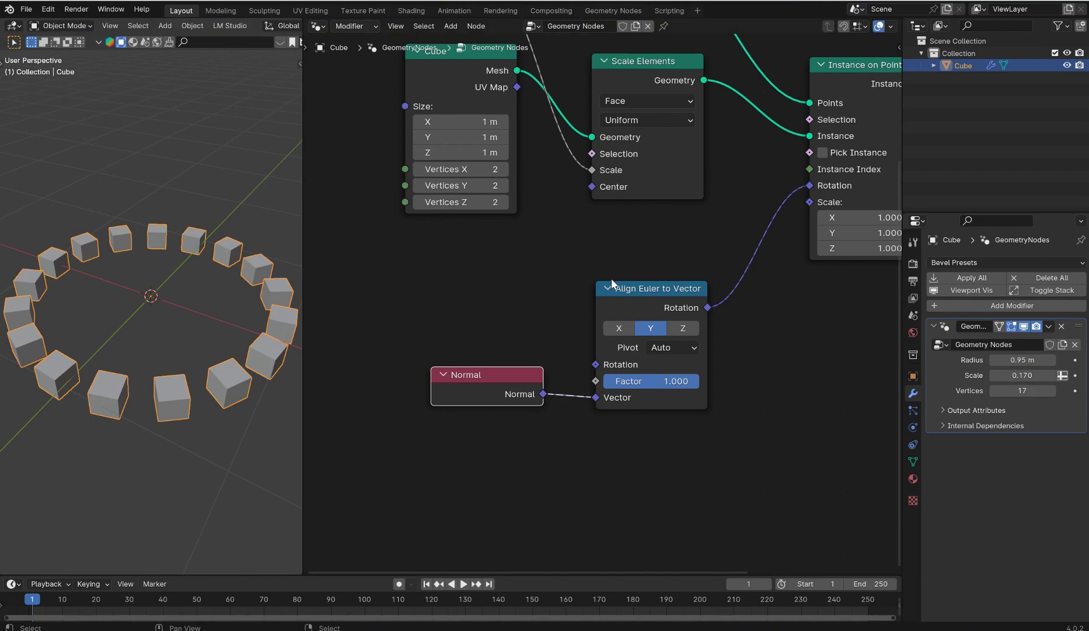
Set the Cube node's size to 1.67 m in X, 0.92 m in Y and 8.78 m in Z.
middle_drag(611, 279, 649, 421)
scroll(561, 343, up, 3)
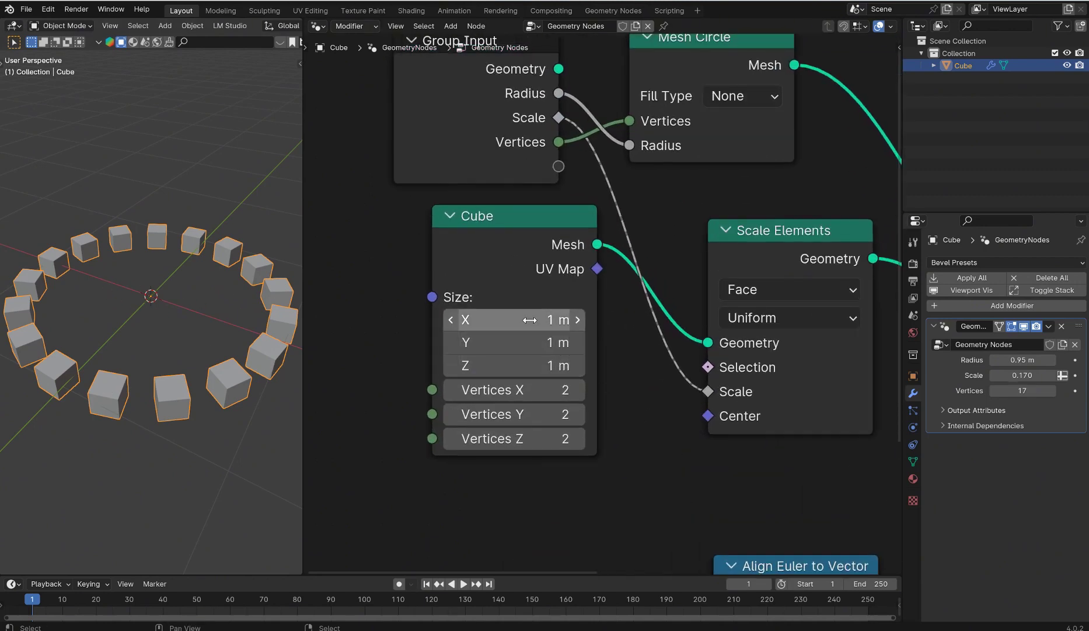
drag(530, 320, 568, 320)
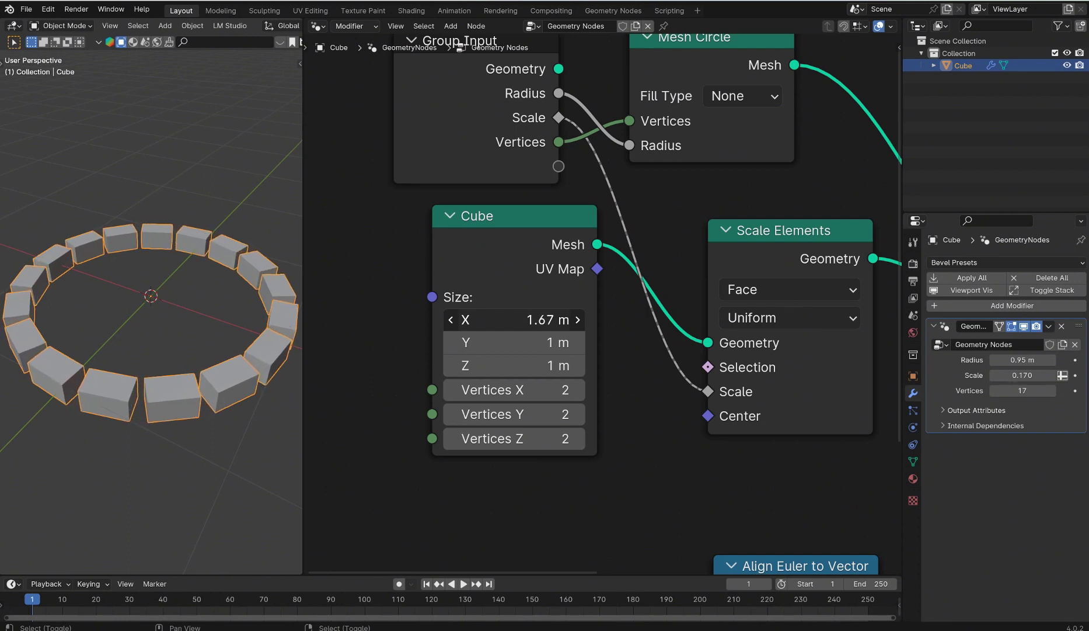
drag(503, 342, 944, 365)
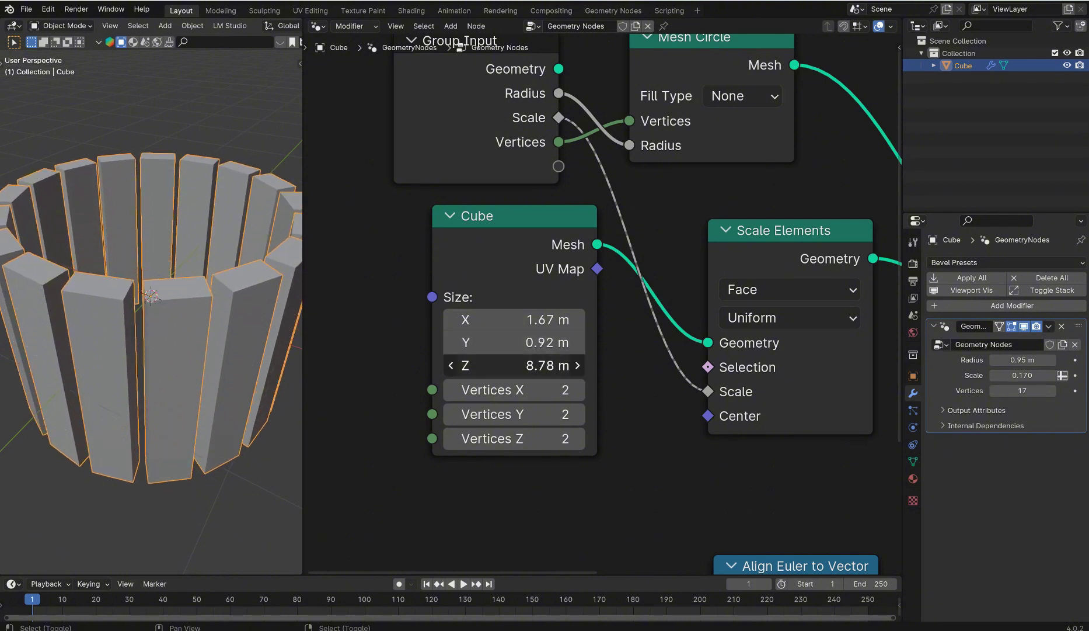
Rearrange the node tree: move Group Input further away and stack Align Euler to Vector and Normal beneath Instance on Points.
scroll(184, 292, down, 3)
middle_drag(185, 291, 253, 266)
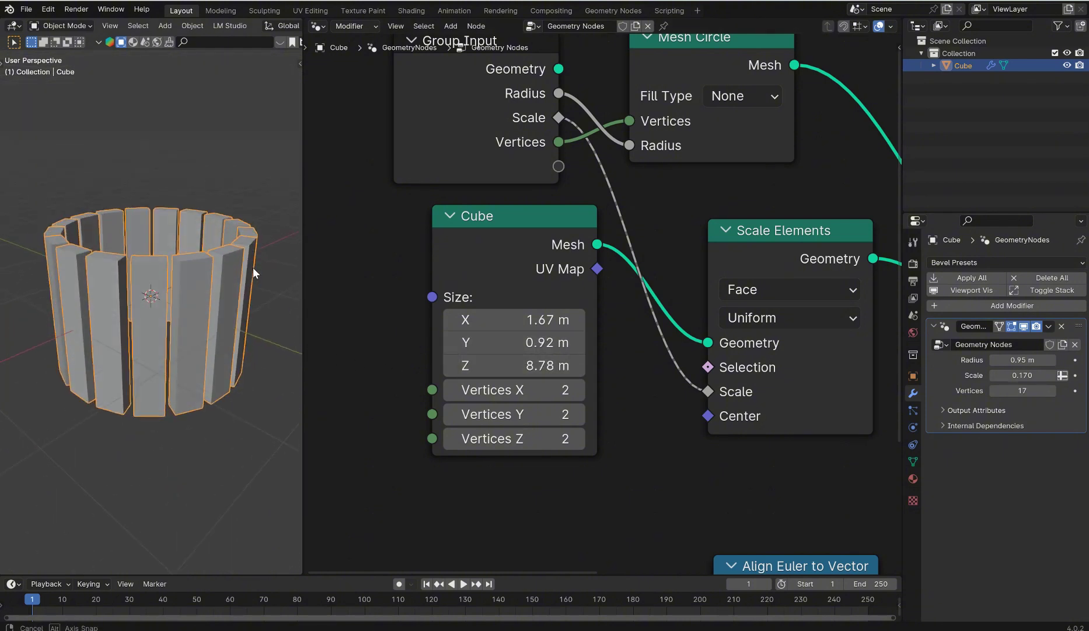
right_click(250, 151)
middle_drag(176, 219, 237, 230)
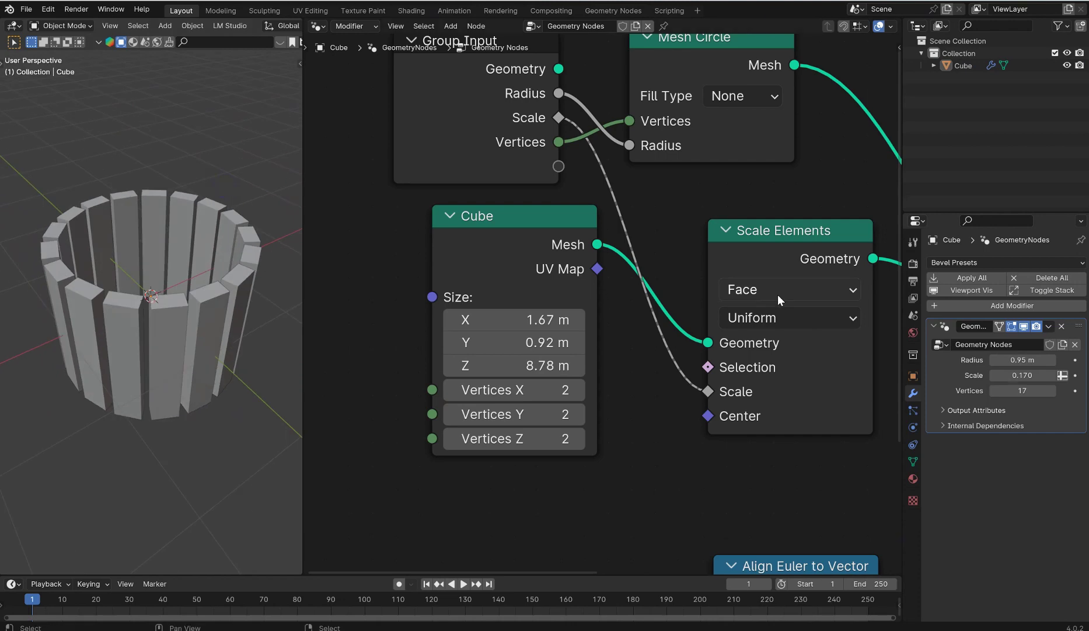
scroll(777, 294, down, 3)
drag(673, 457, 705, 399)
drag(576, 510, 557, 416)
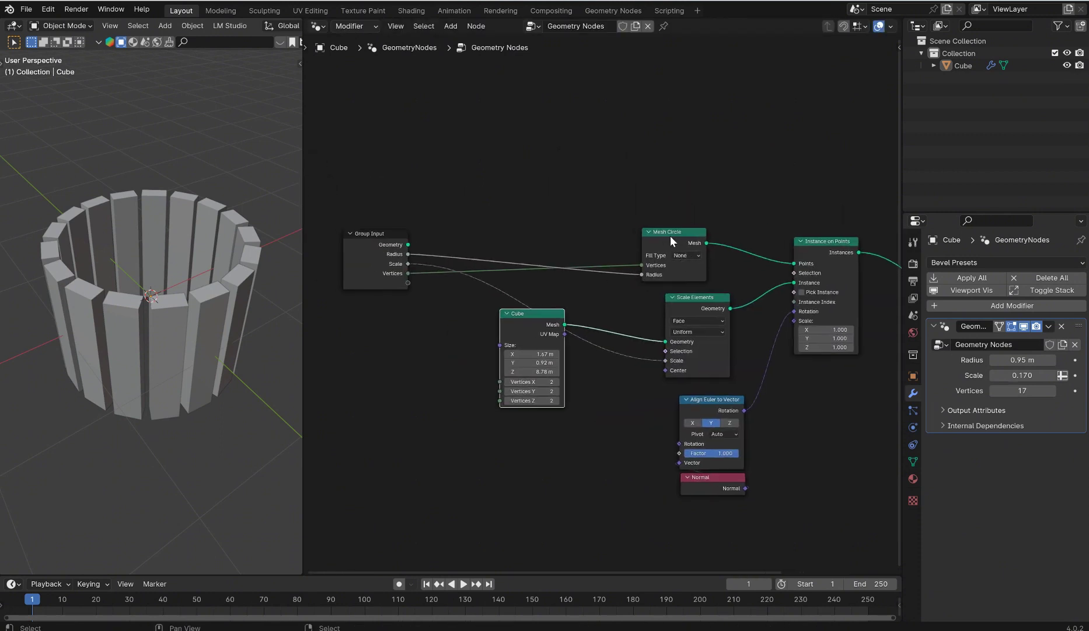
drag(674, 225, 656, 158)
drag(711, 299, 676, 249)
drag(818, 242, 803, 215)
drag(789, 523, 659, 365)
drag(726, 403, 825, 342)
click(804, 423)
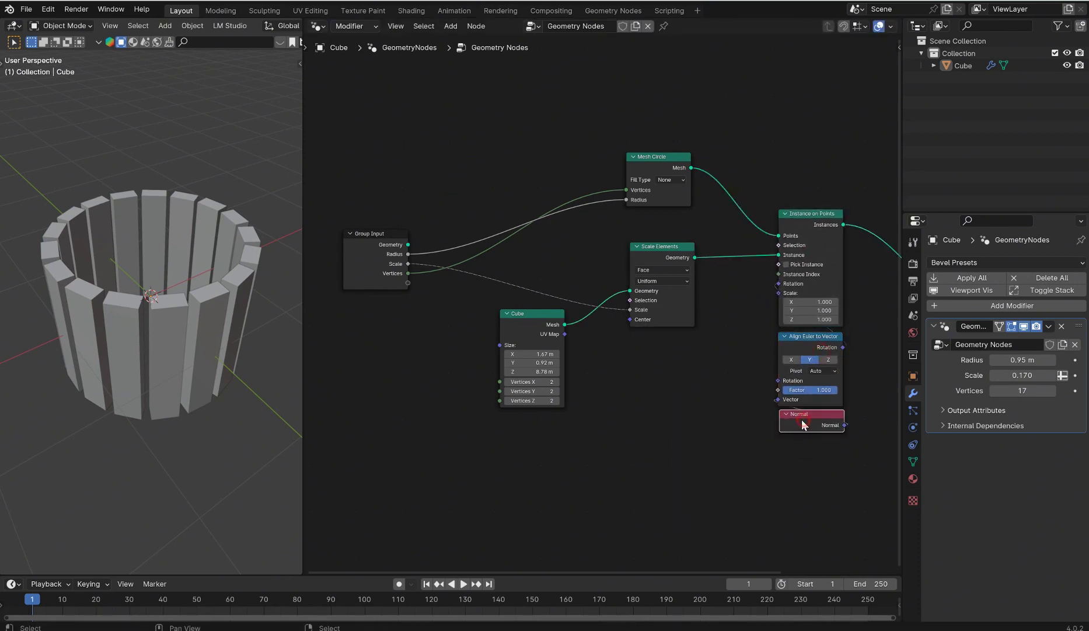
Move Scale Elements closer to Instance on Points and reposition the Cube node below the Group Input links.
drag(518, 321, 490, 345)
drag(645, 260, 700, 253)
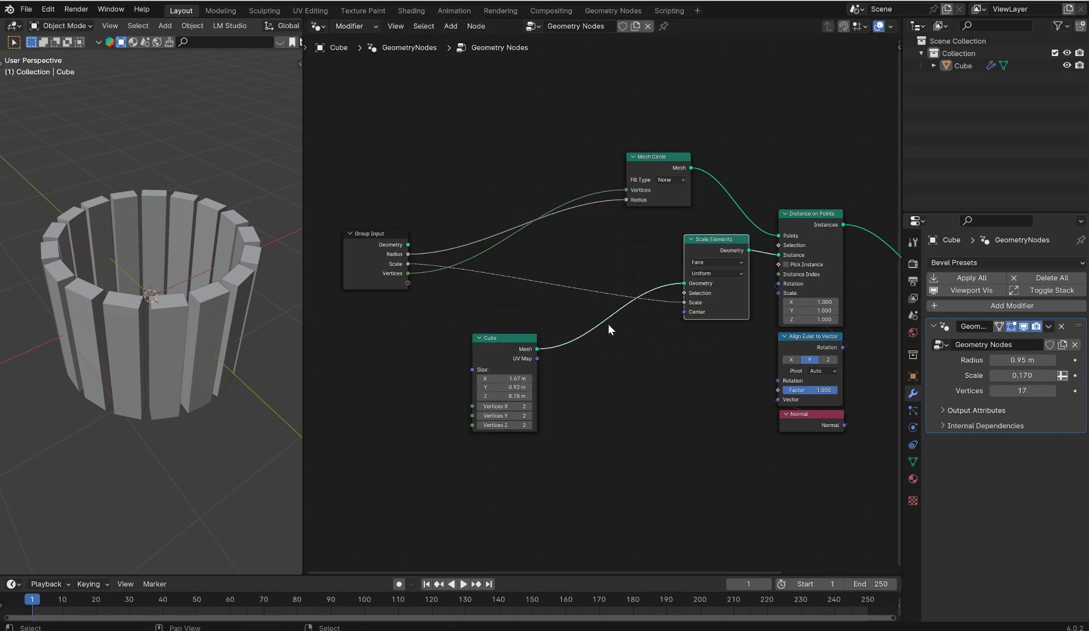
drag(511, 340, 505, 318)
Add a Geometry to Instance node in the free space below Scale Elements.
scroll(591, 337, up, 2)
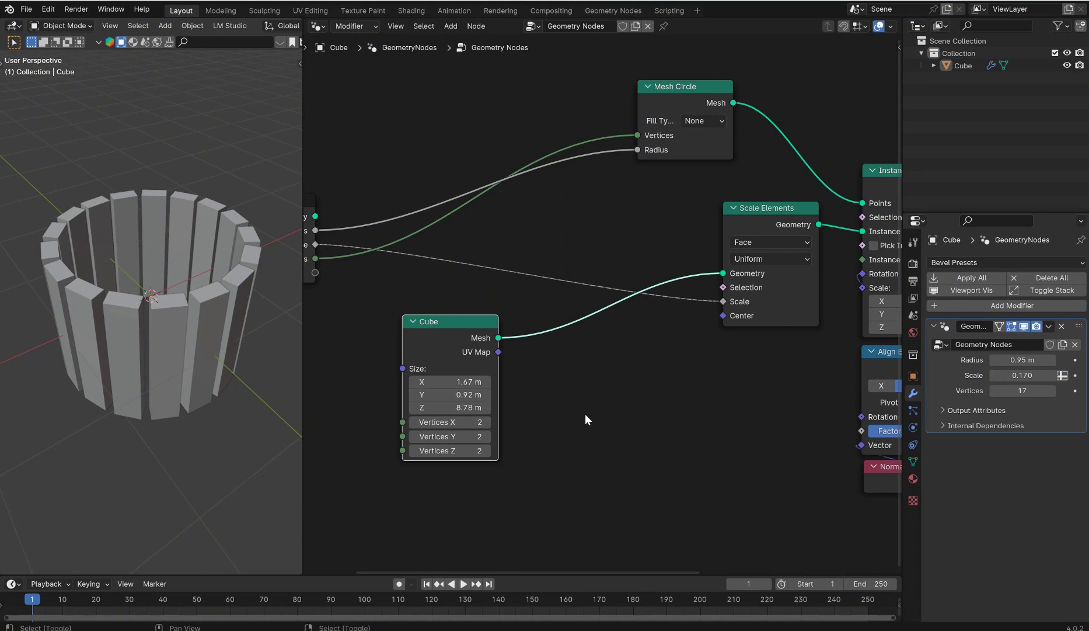
key(shift+a)
mouse_move(585, 414)
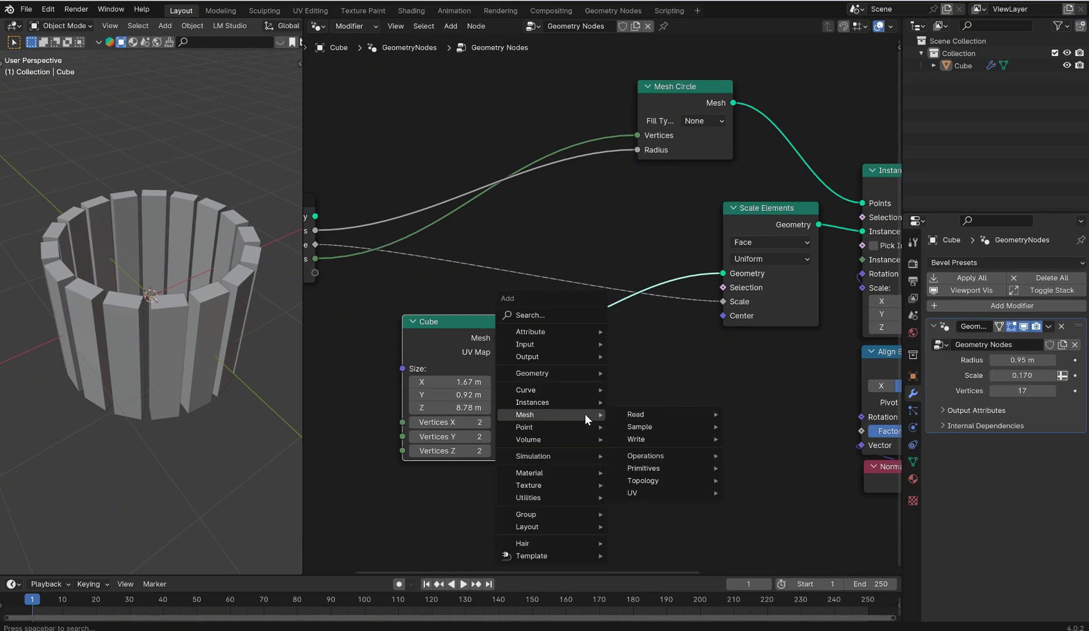
text(Instance)
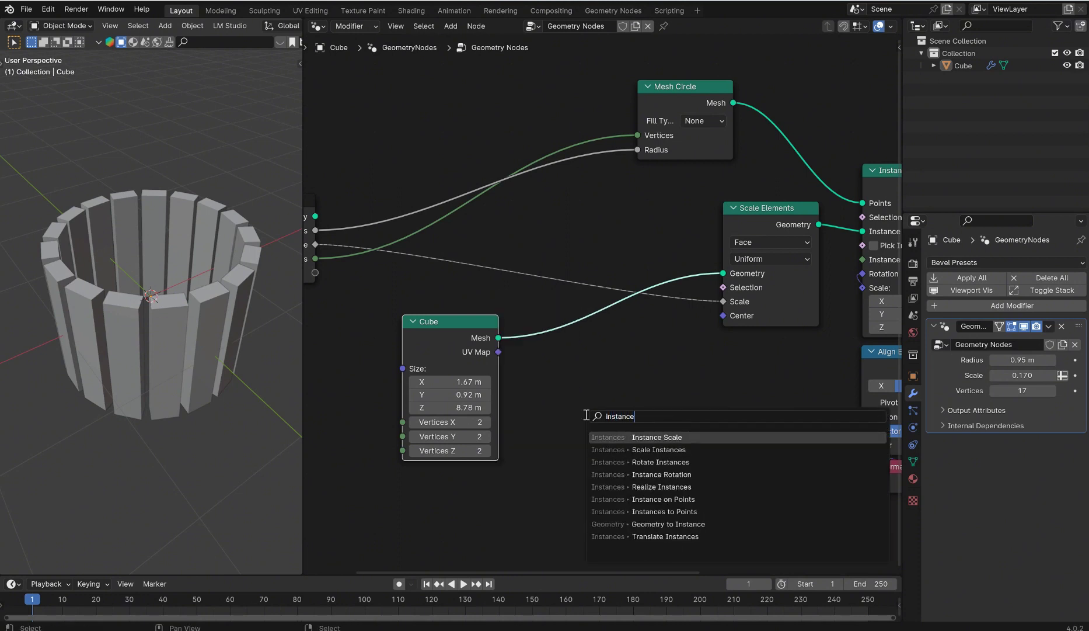
key(Down)
key(Down)
key(Down)
key(Down)
key(Down)
key(Down)
key(Down)
key(Return)
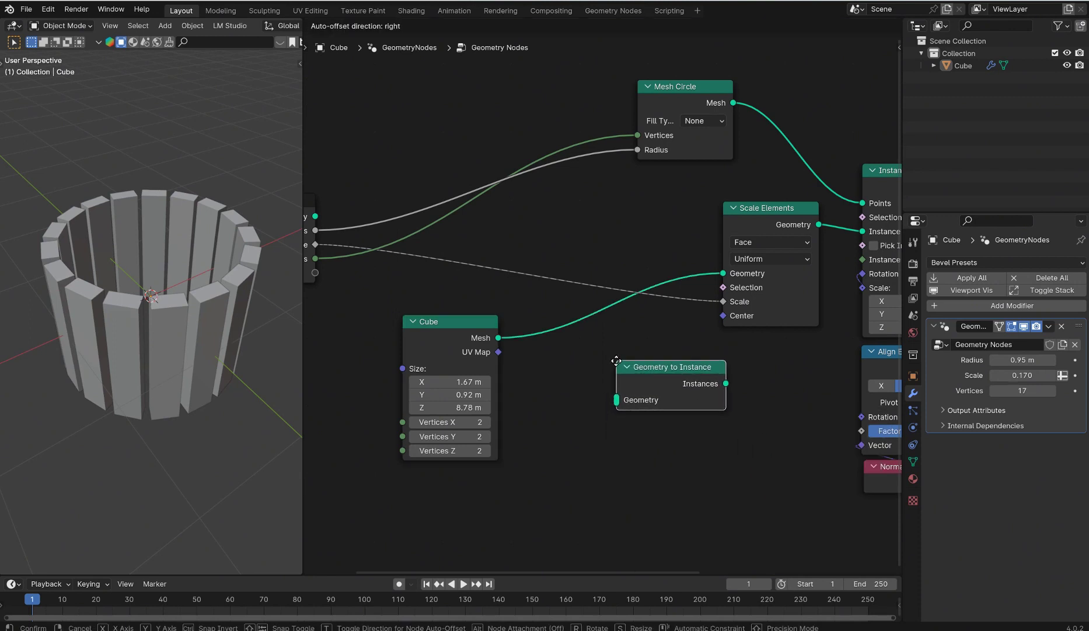
click(698, 376)
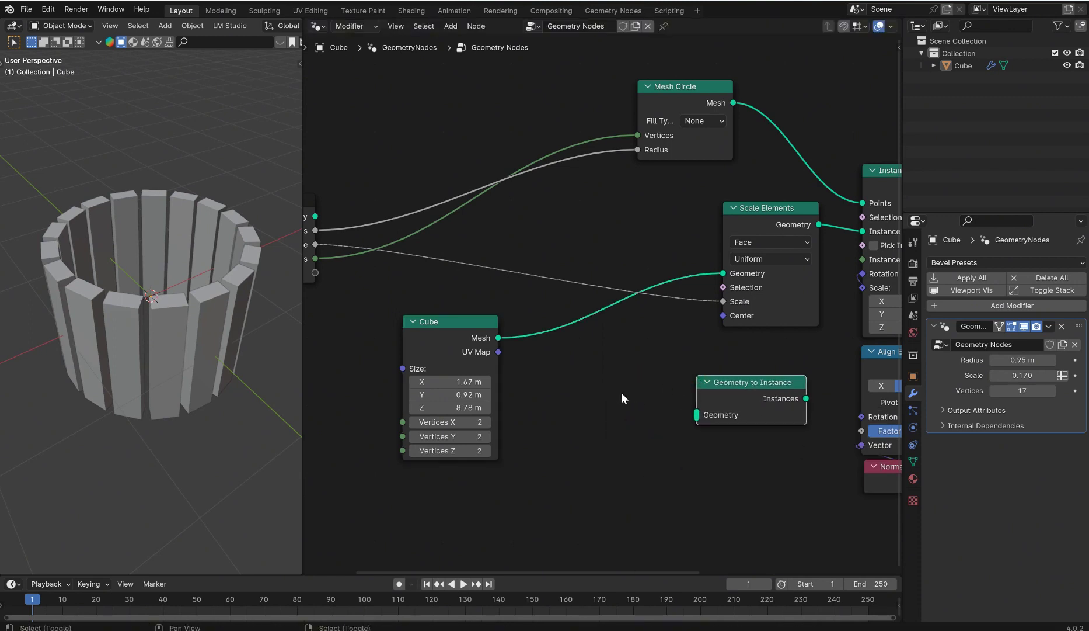
Insert a Geometry Switch node between Cube and Scale Elements and move it down clear of the Cube node.
key(shift+a)
text(switch)
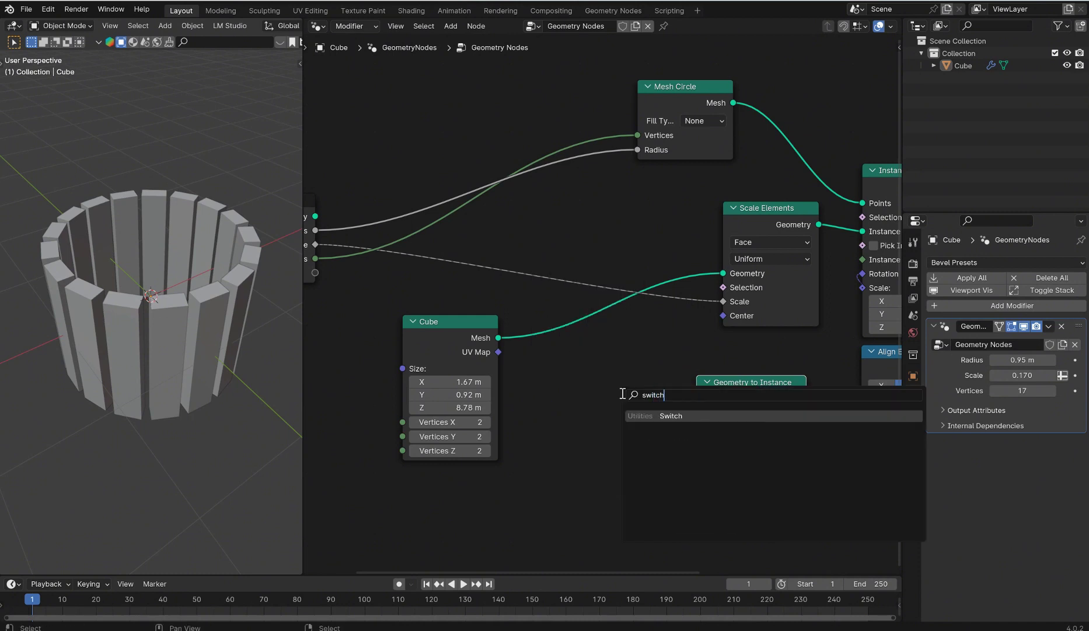
click(664, 418)
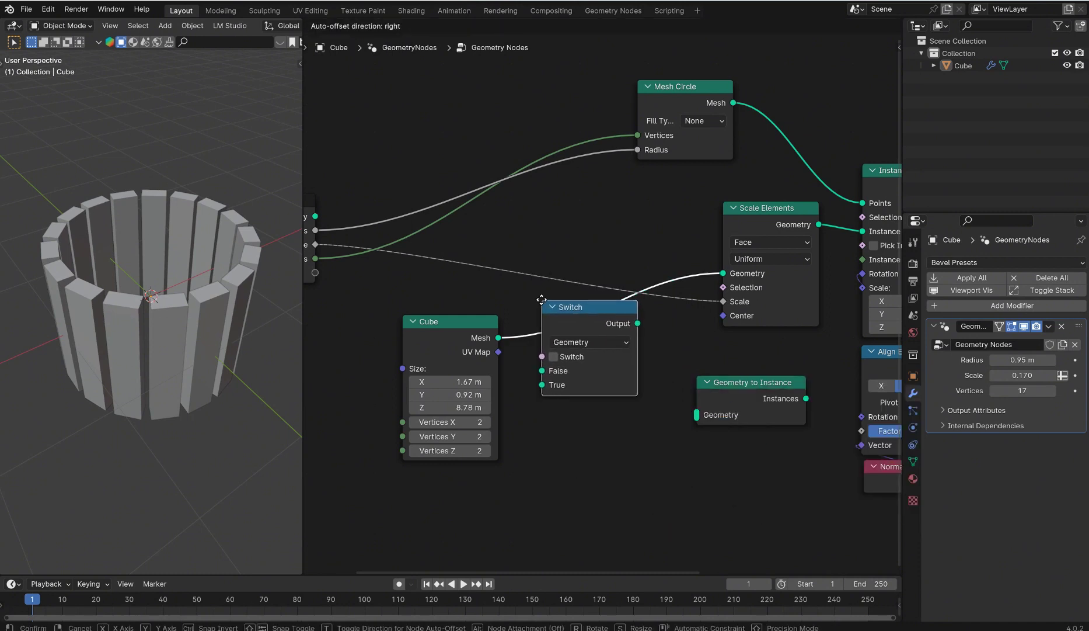
click(542, 299)
drag(594, 314, 597, 434)
middle_drag(597, 434, 625, 329)
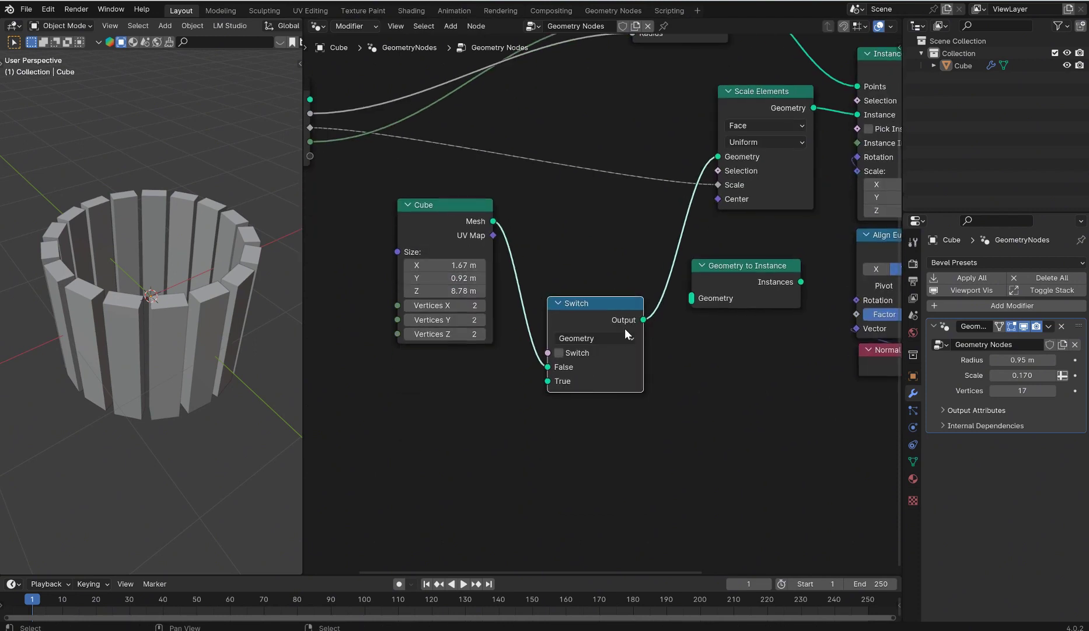
Add an Object Info node below Cube and connect its Geometry output to the Switch node's True input.
key(shift+a)
text(objec)
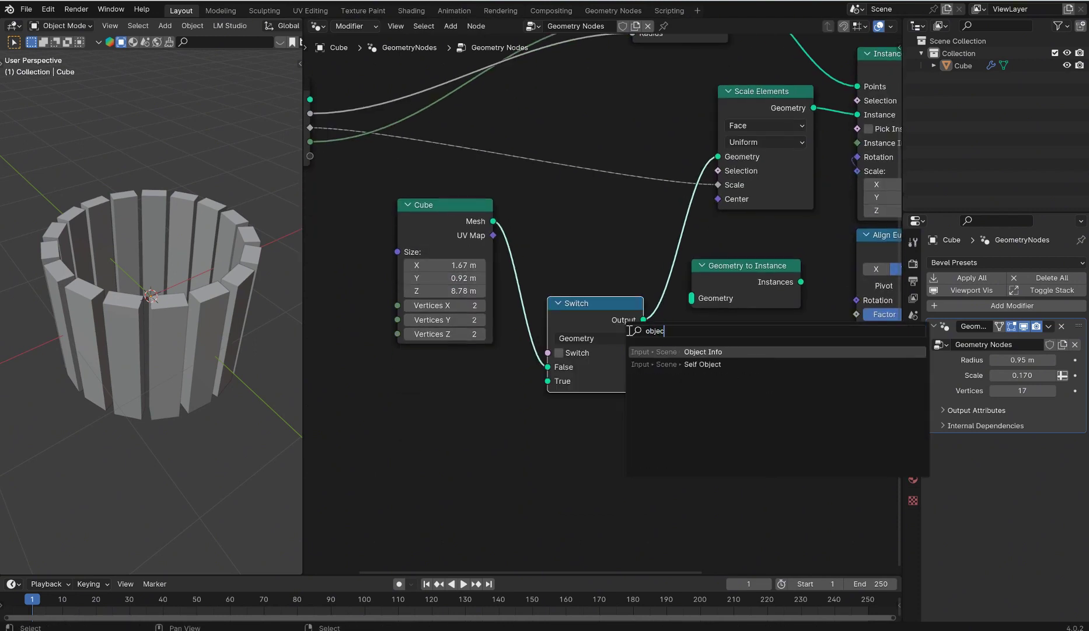
click(691, 352)
click(403, 361)
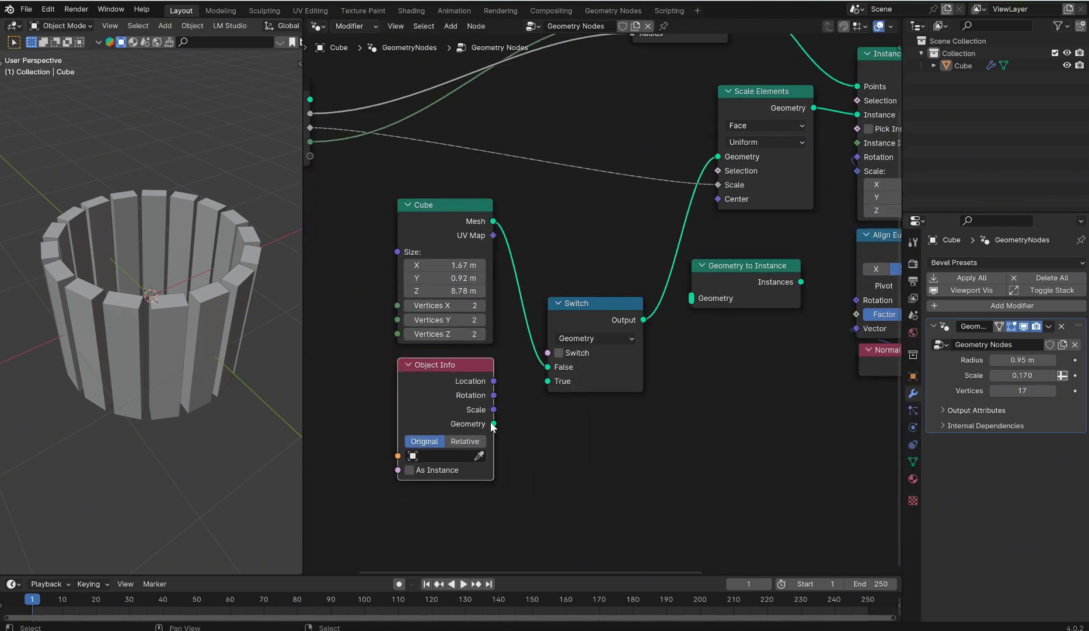
drag(494, 423, 555, 383)
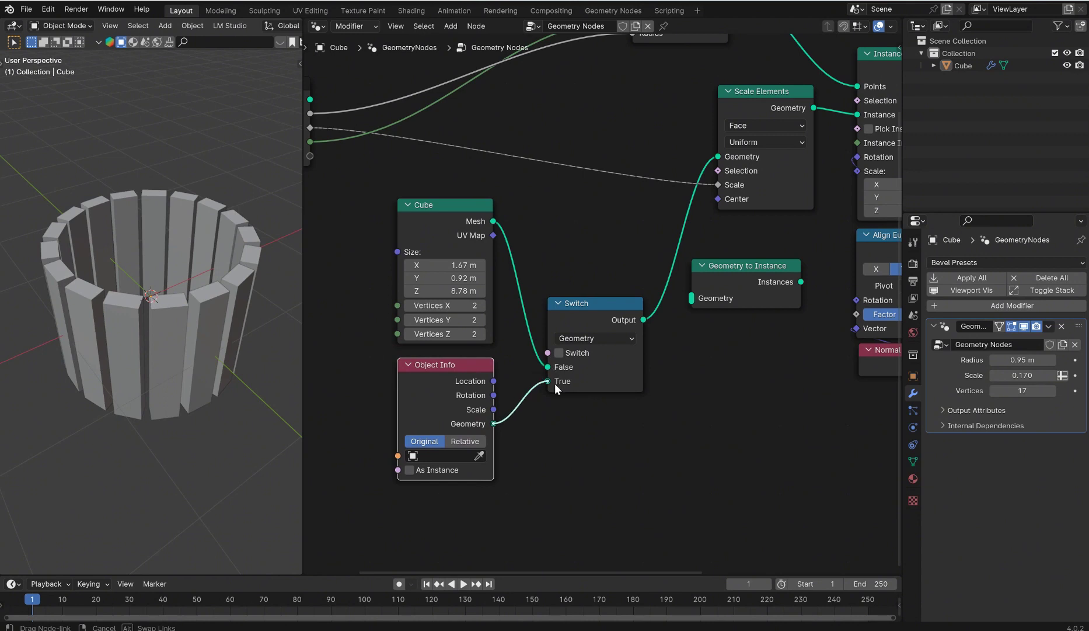
Test the Switch toggle, expose it as a Group Input socket, and enable it in the modifier.
click(559, 354)
click(559, 353)
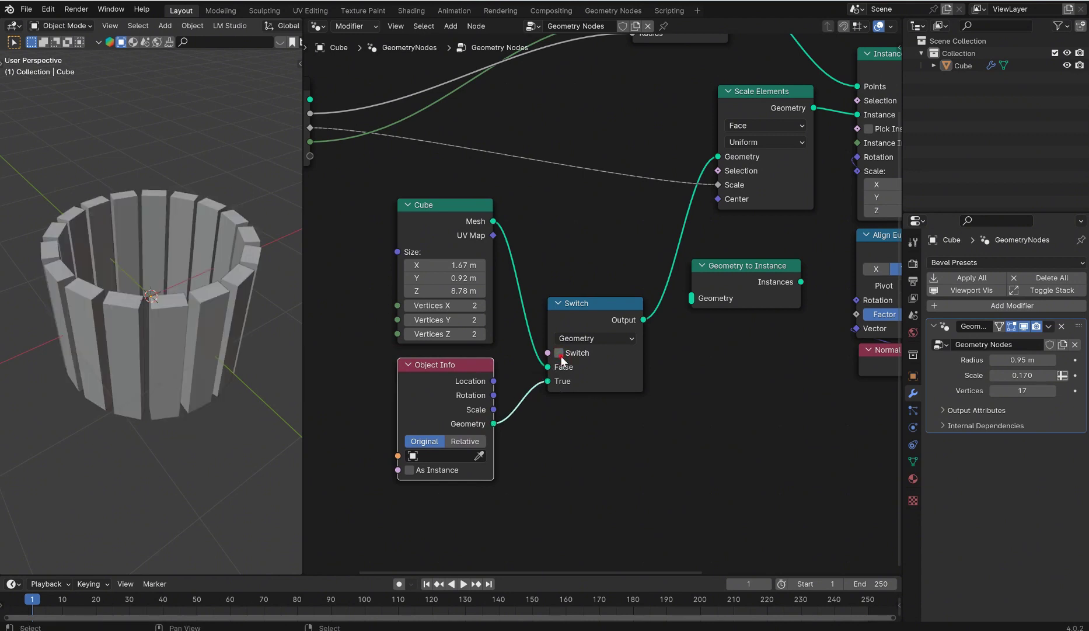
click(559, 353)
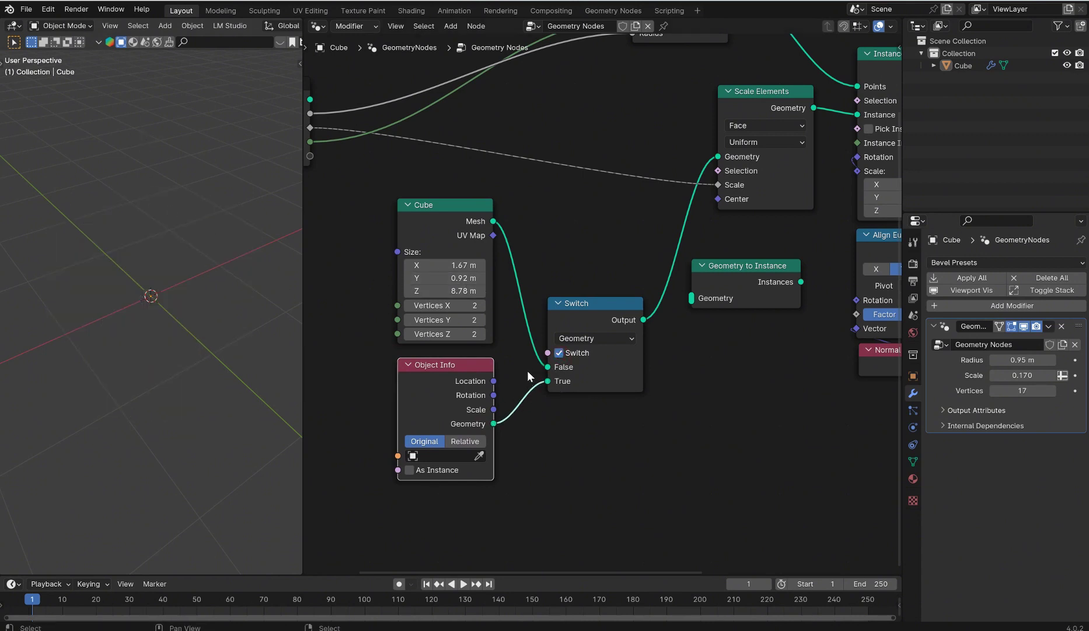
drag(547, 353, 441, 203)
click(994, 406)
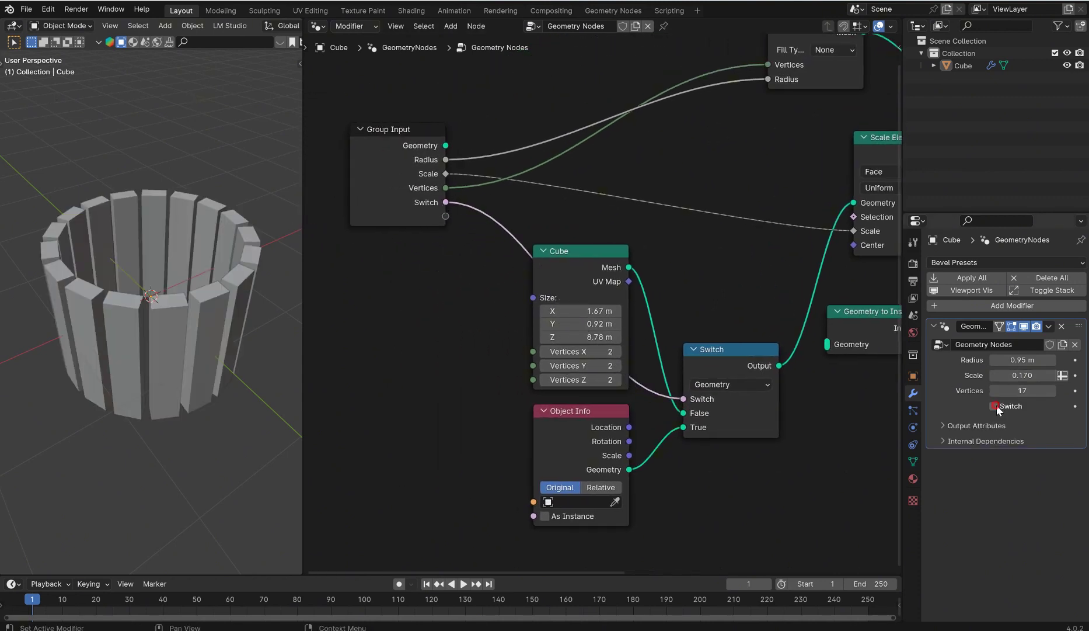
click(994, 405)
Rename the group's Switch input to Switch_instance.
key(n)
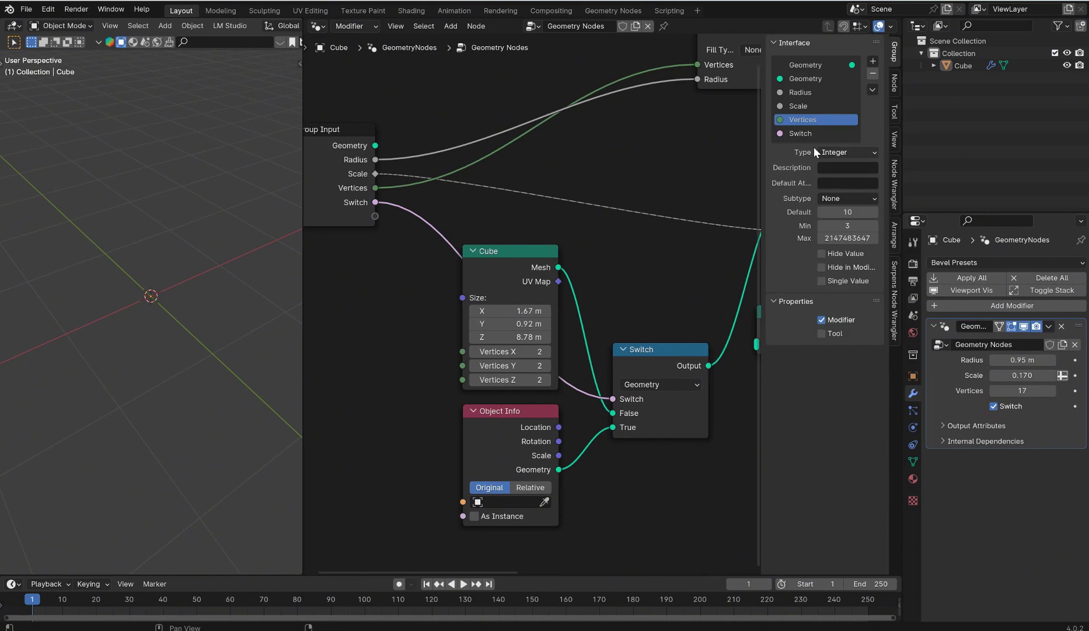
double_click(802, 134)
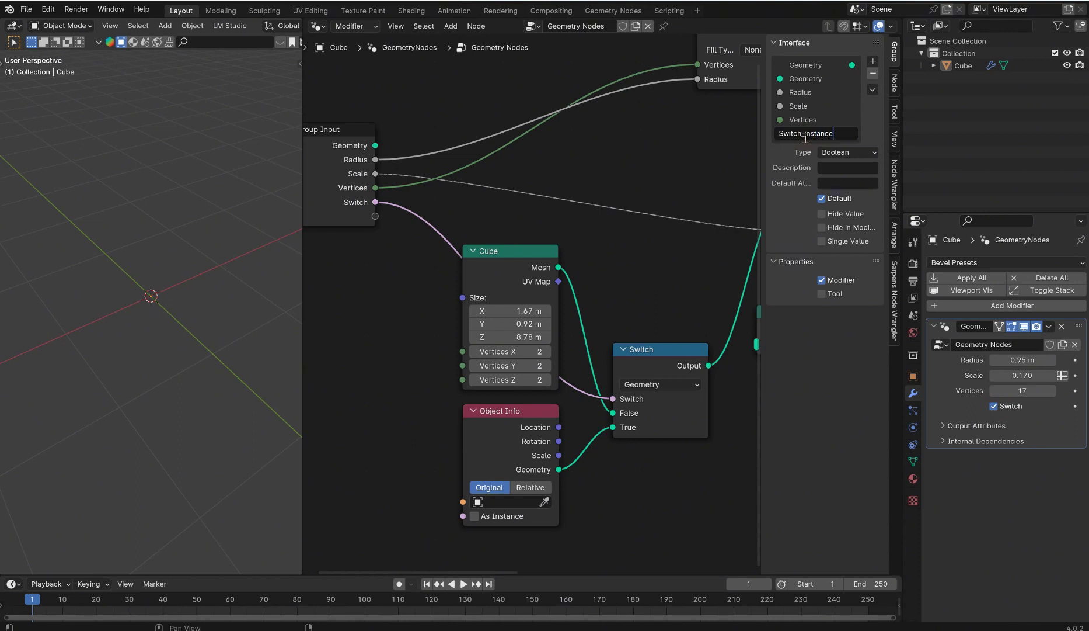
key(Return)
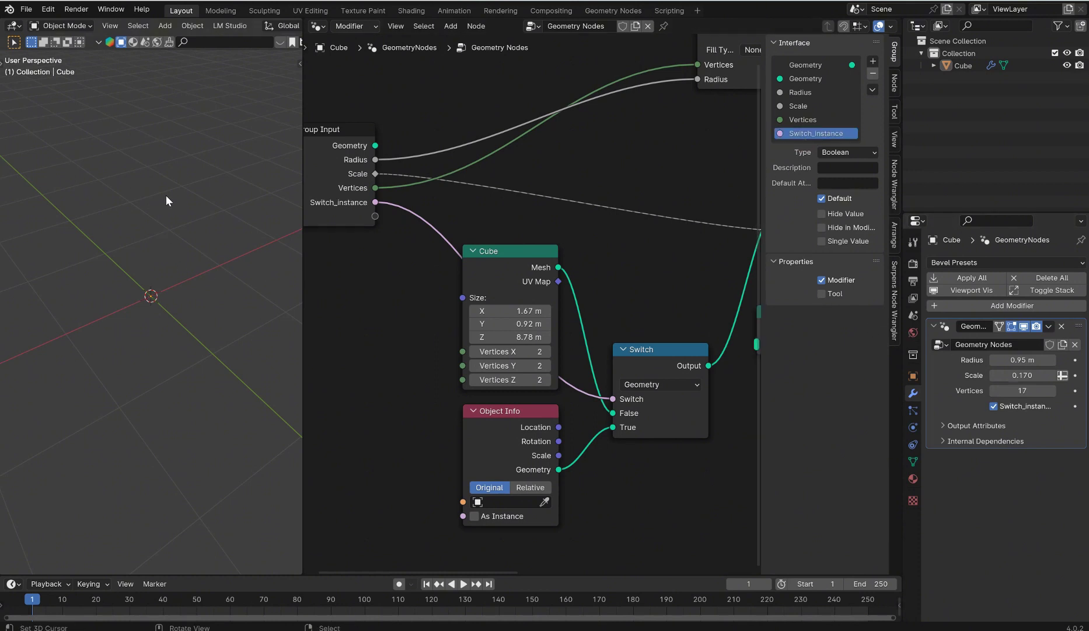
Add a Monkey mesh to the scene, then reselect the Cube object and pin its node tree.
key(shift+a)
mouse_move(166, 196)
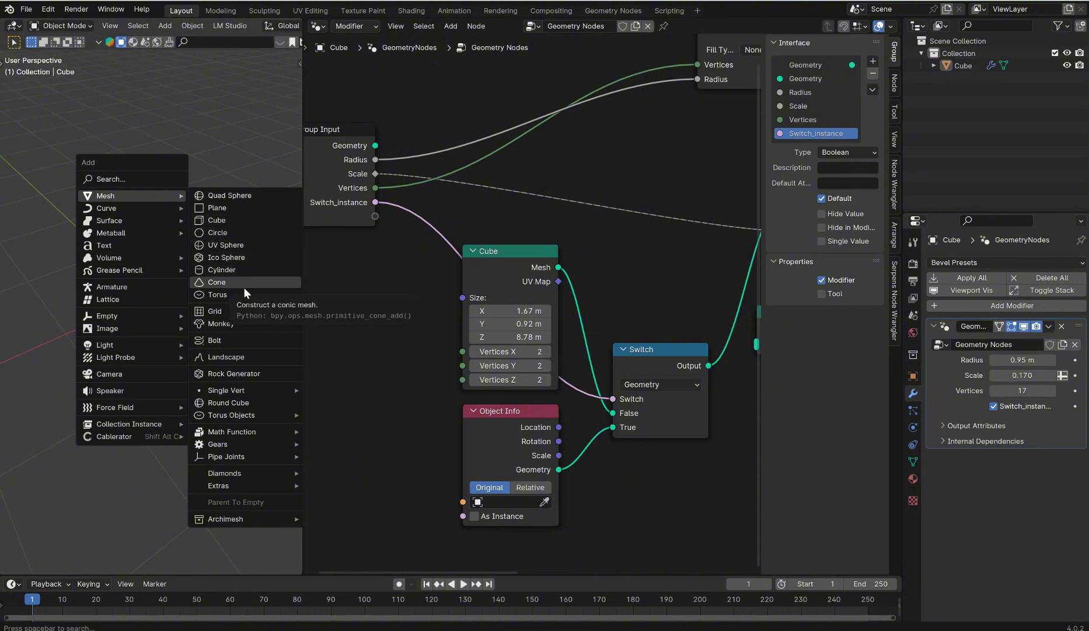
click(233, 325)
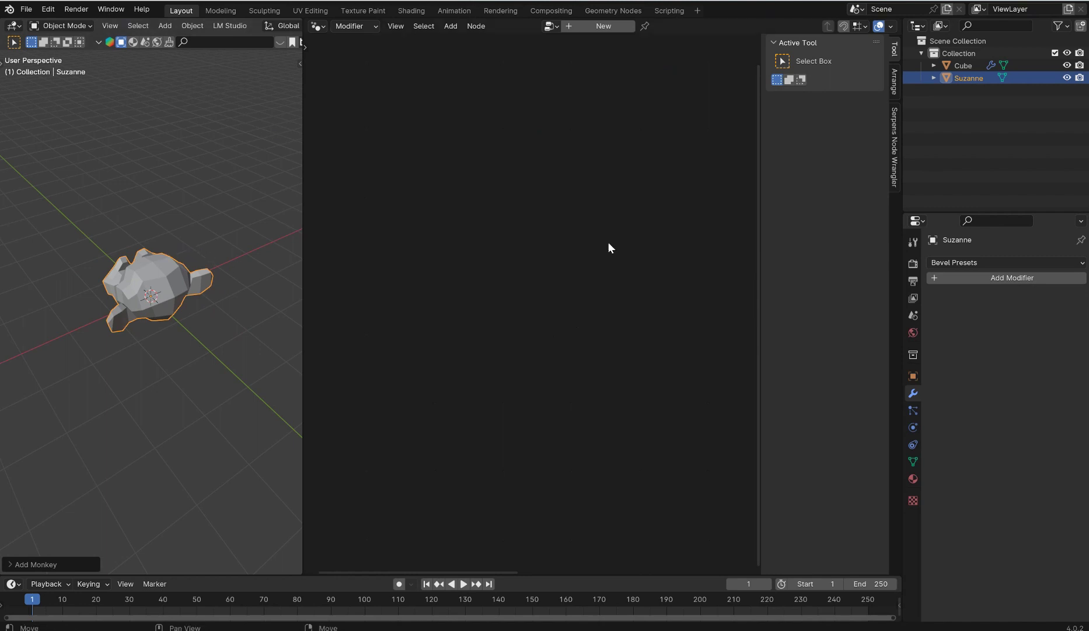
click(978, 64)
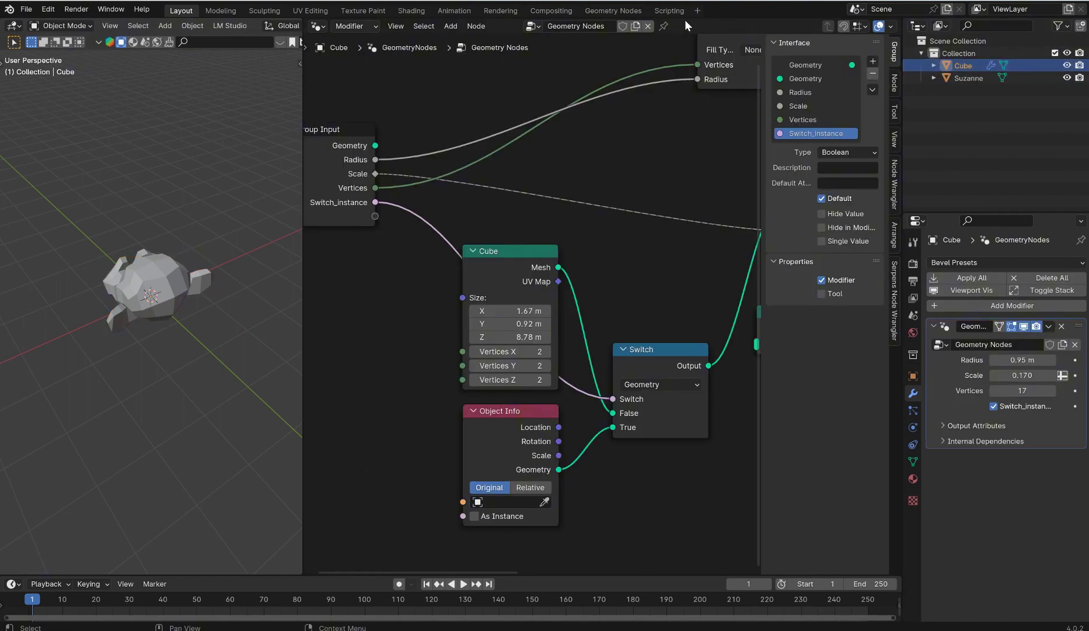
click(664, 26)
key(n)
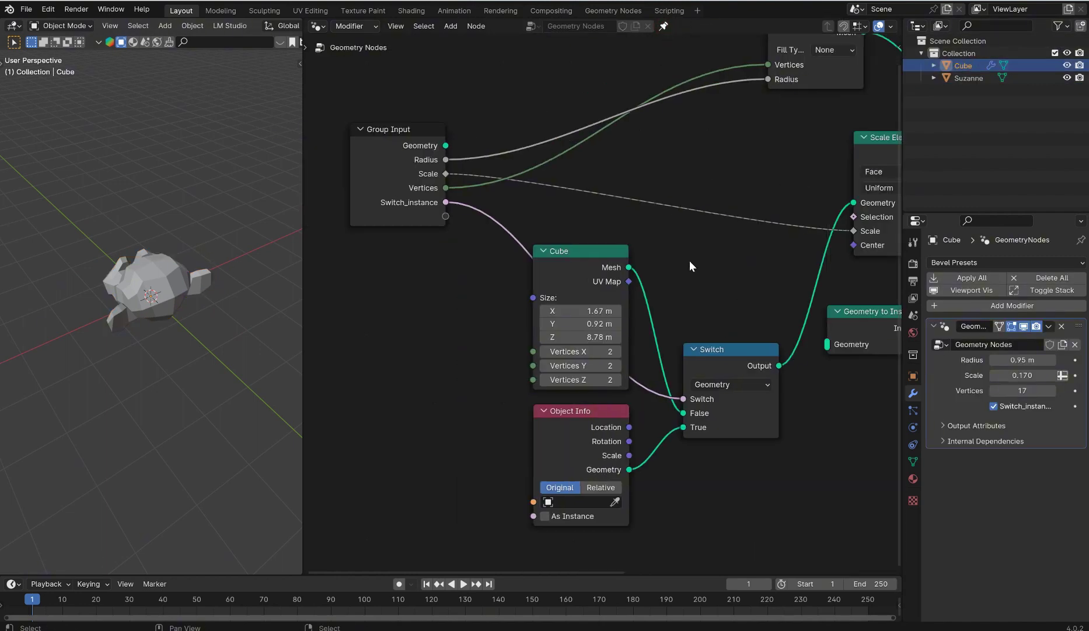
Expose Object Info's Object socket through Group Input and assign Suzanne as the modifier's Object.
middle_drag(771, 400, 753, 330)
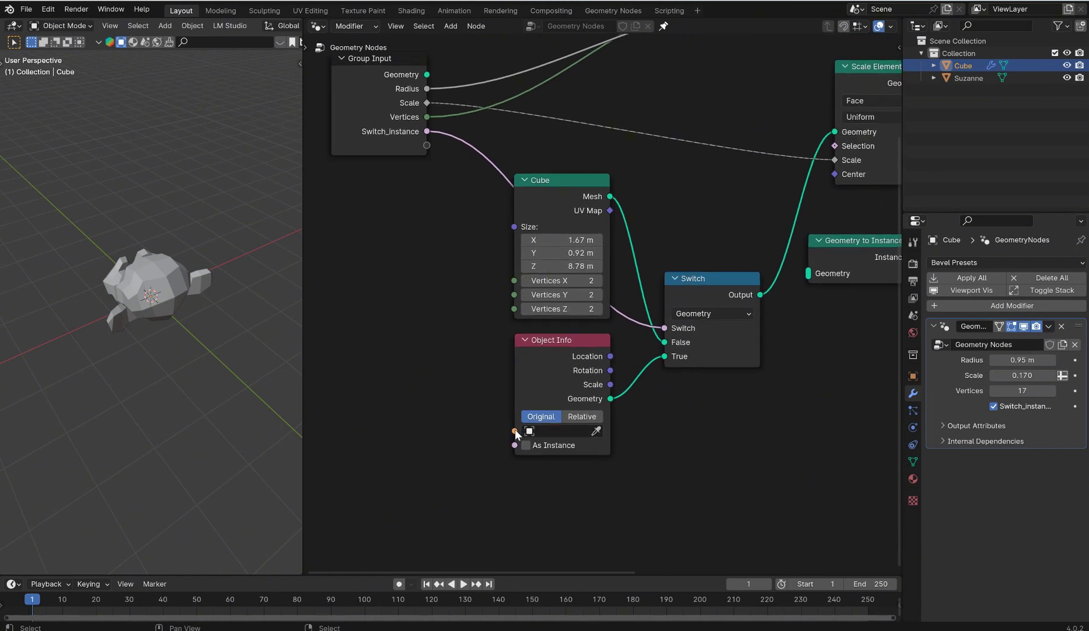
drag(515, 433, 427, 147)
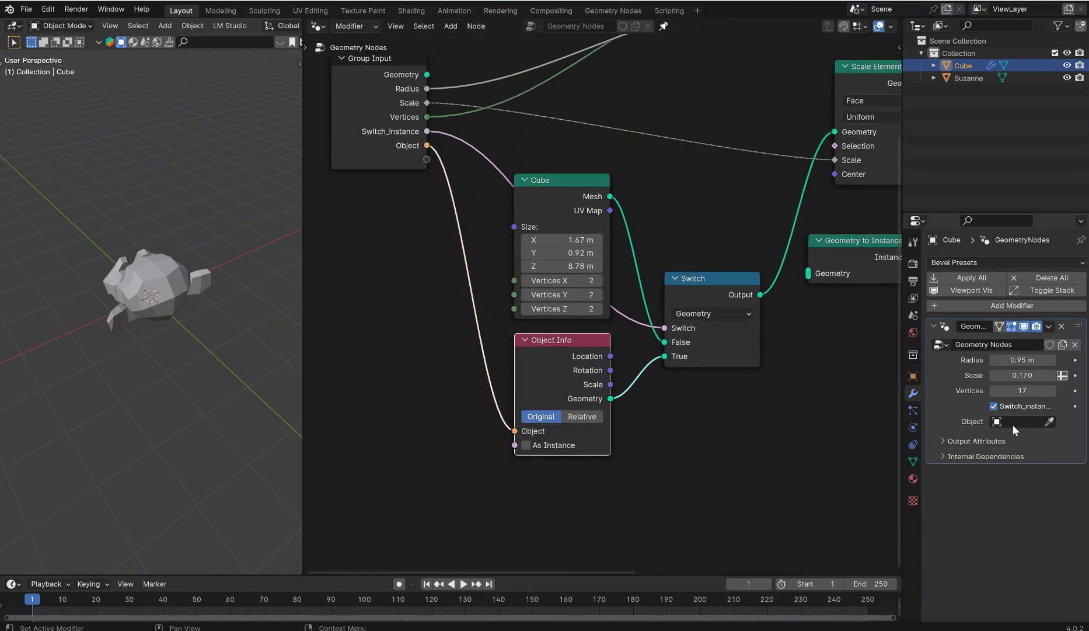
click(1050, 422)
click(165, 271)
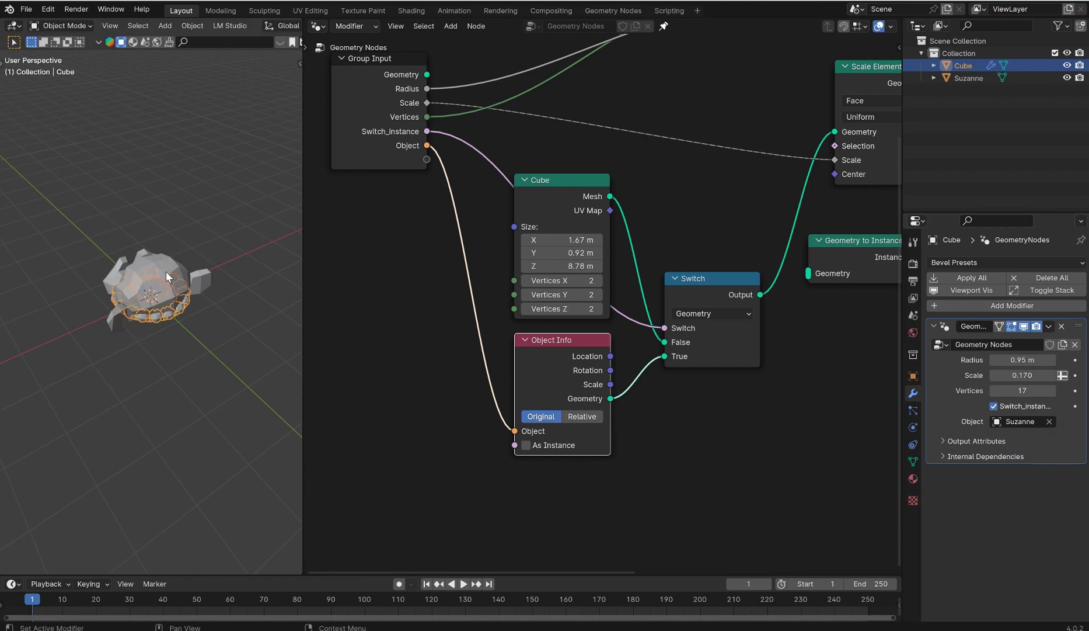
Scale the Suzanne monkey in the viewport down to about 0.25.
scroll(172, 274, up, 3)
key(s)
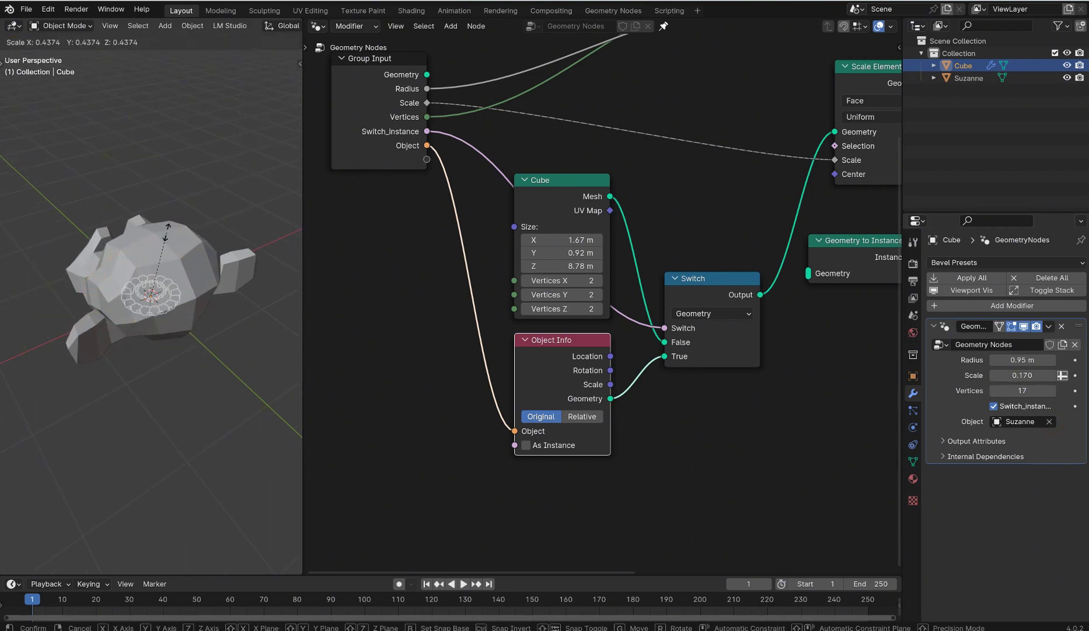
right_click(165, 254)
right_click(161, 263)
key(s)
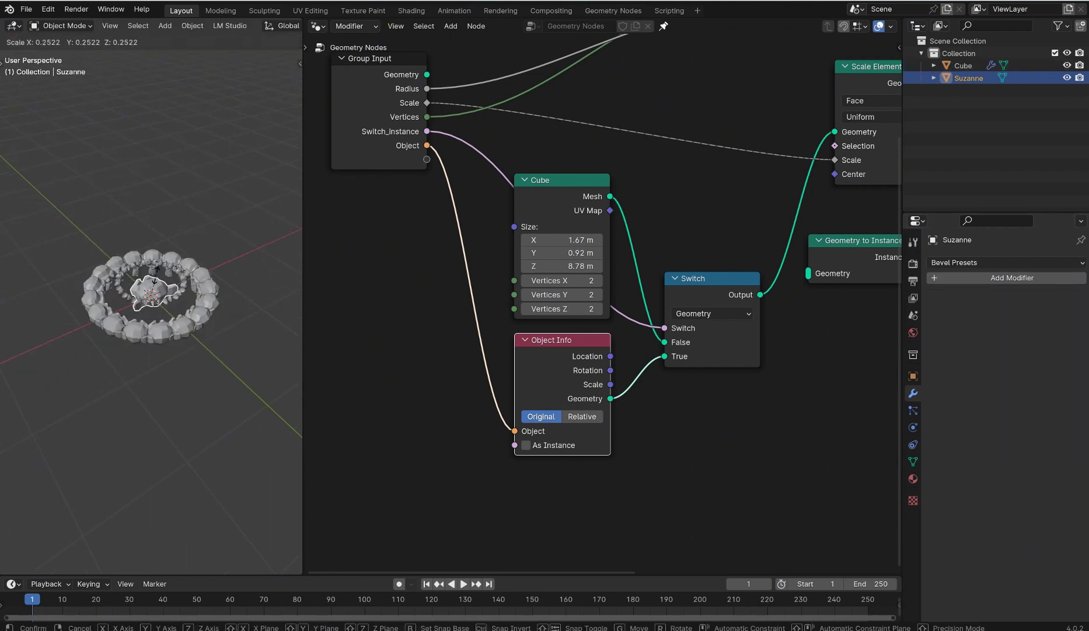
click(158, 271)
Select the Cube object and set its Geometry Nodes modifier's Scale to 1.
middle_drag(157, 271, 204, 296)
scroll(204, 296, up, 3)
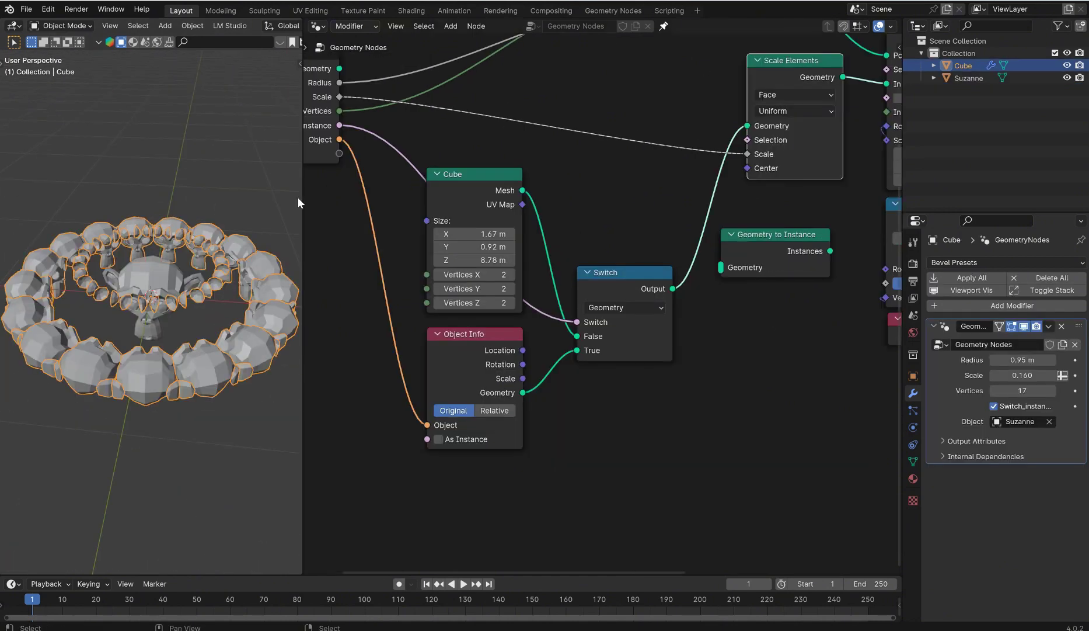
middle_drag(298, 197, 816, 310)
scroll(211, 253, up, 5)
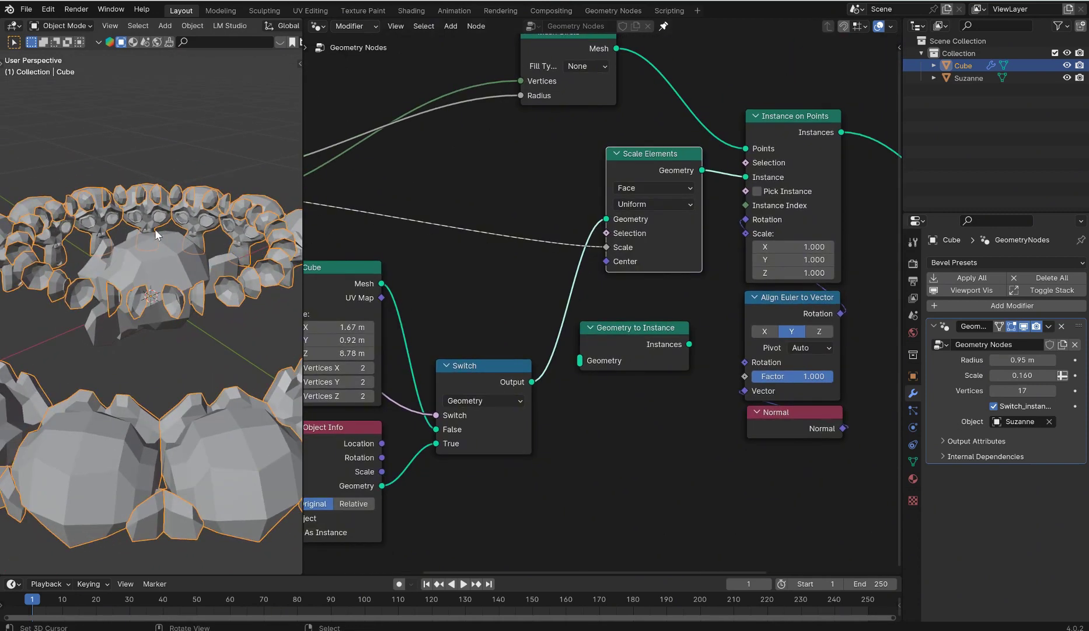
scroll(216, 223, up, 4)
middle_drag(221, 163, 194, 260)
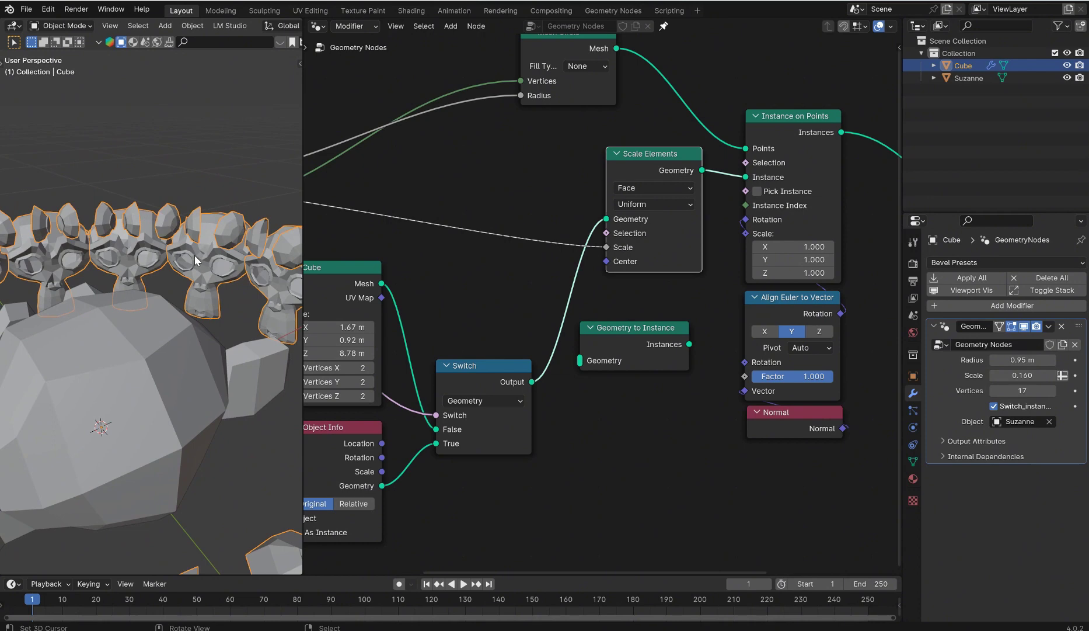
scroll(194, 261, down, 3)
click(1030, 376)
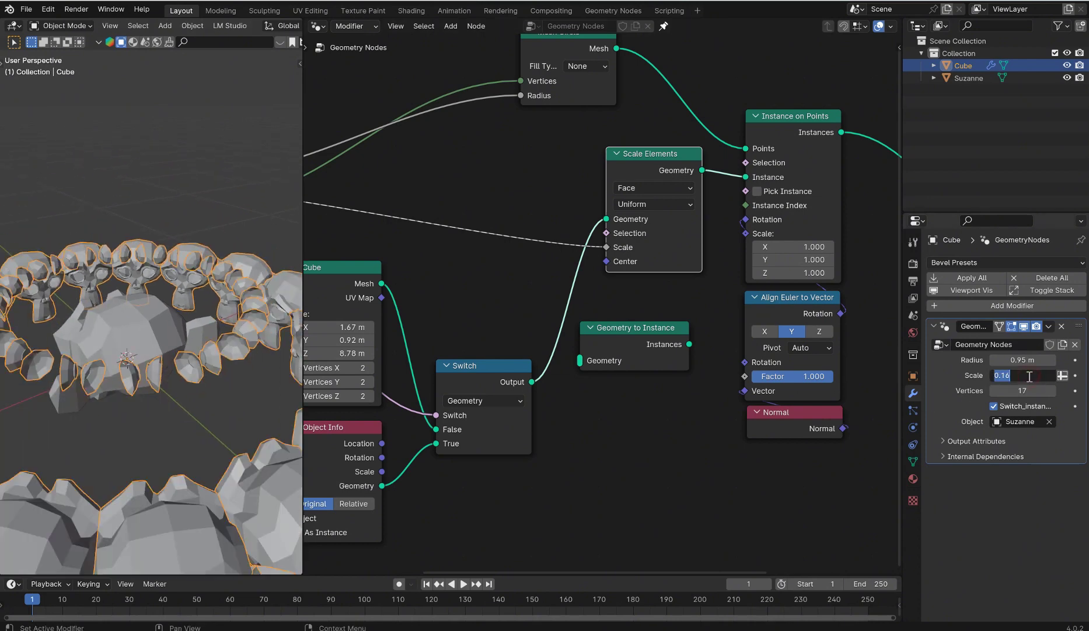
text(1)
key(Return)
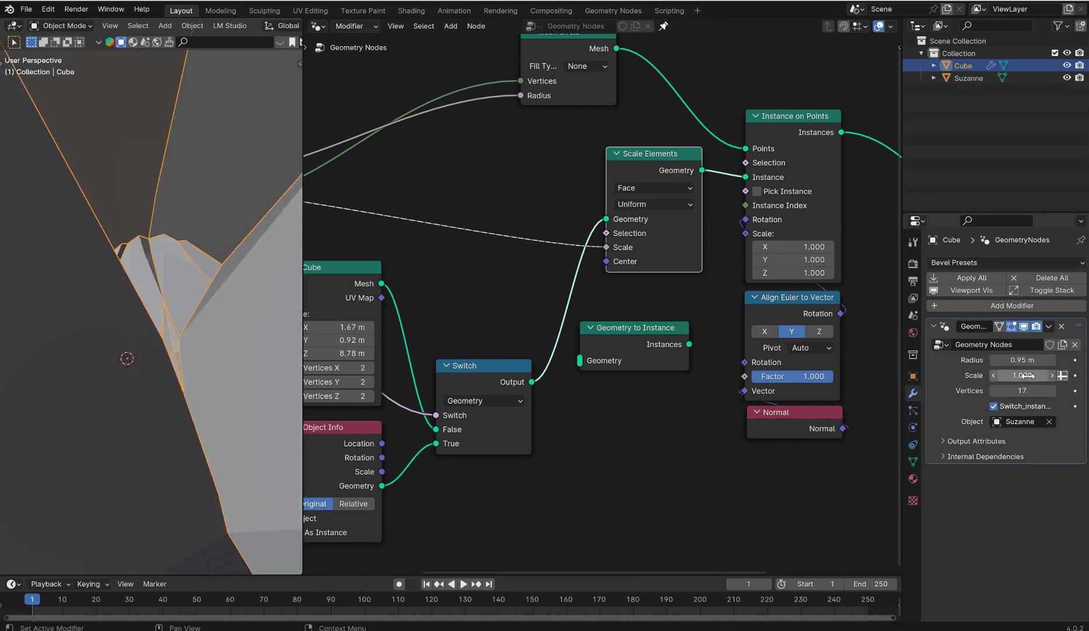
scroll(214, 175, down, 10)
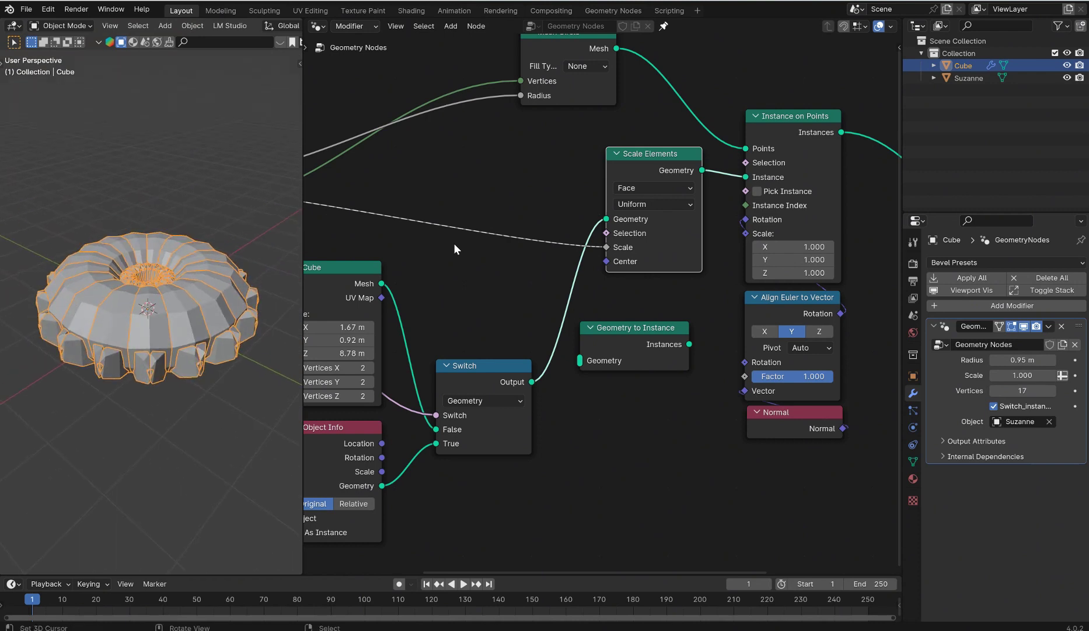
Scale the Suzanne object down by a factor of about 0.83 and apply its scale.
click(979, 77)
key(s)
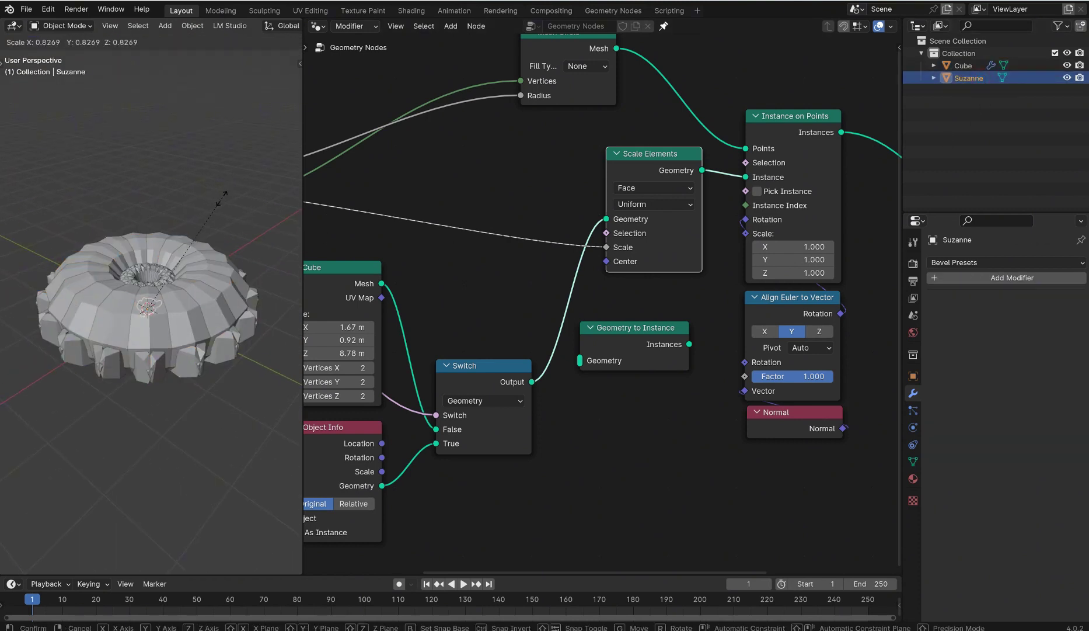
click(221, 207)
key(ctrl+a)
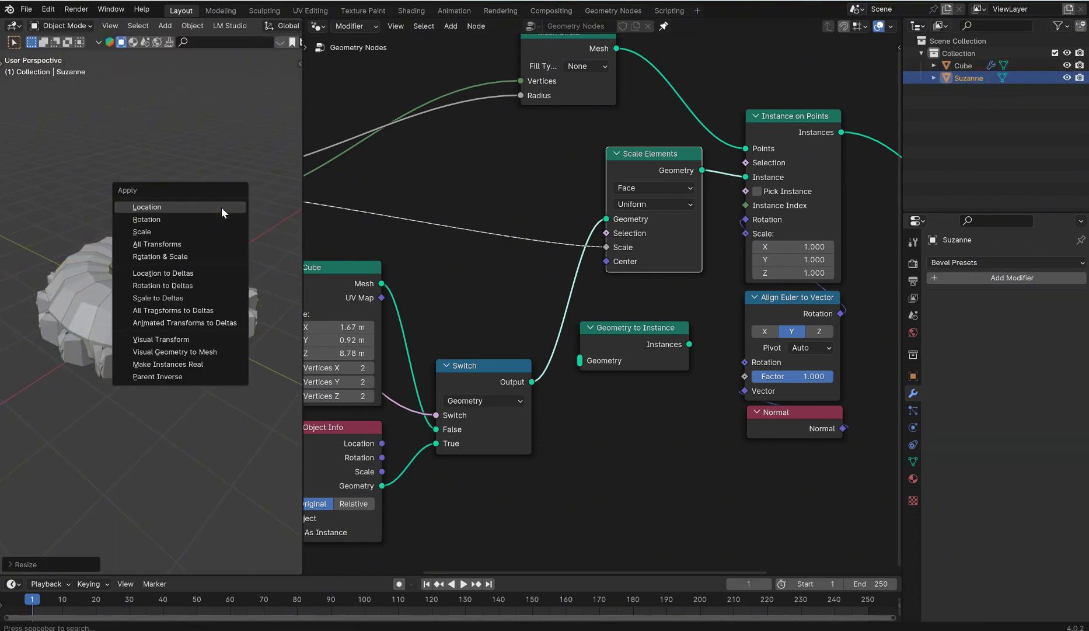
click(199, 228)
scroll(202, 297, up, 5)
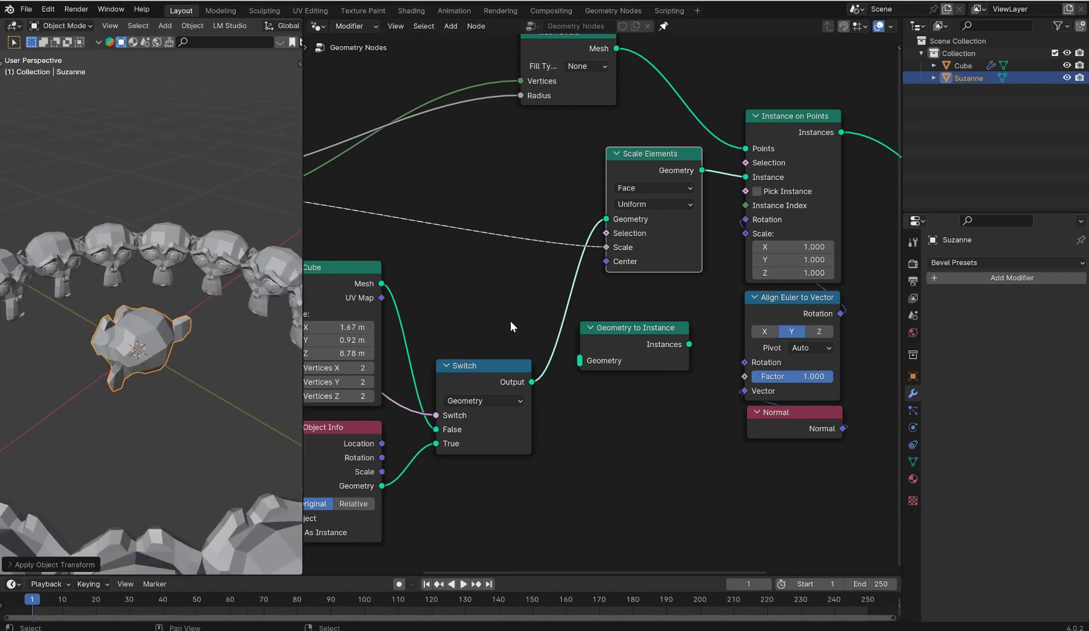
Select the Cube object and set its Geometry Nodes modifier's Radius to 1.05 m and Vertices to 8.
click(224, 273)
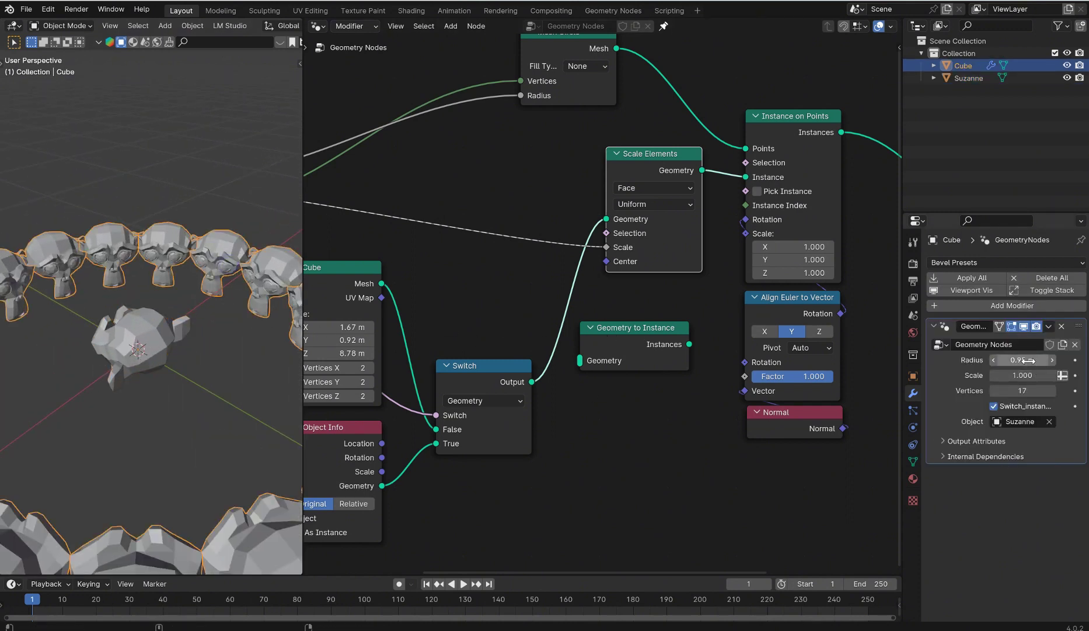
drag(1022, 360, 1015, 391)
click(1028, 391)
key(Return)
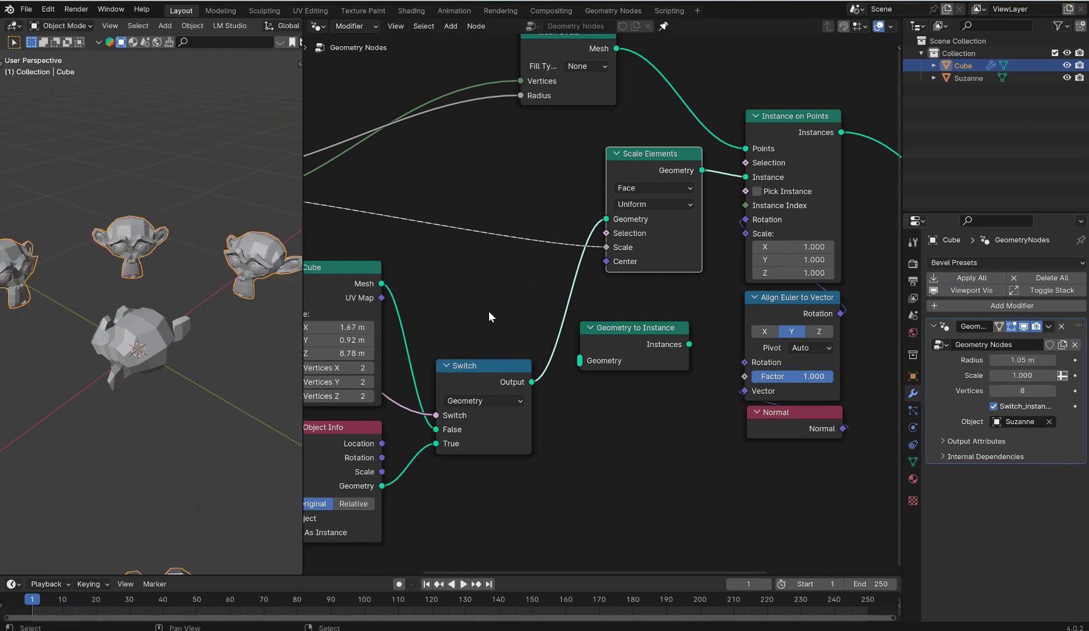
scroll(133, 324, down, 5)
middle_drag(134, 324, 164, 341)
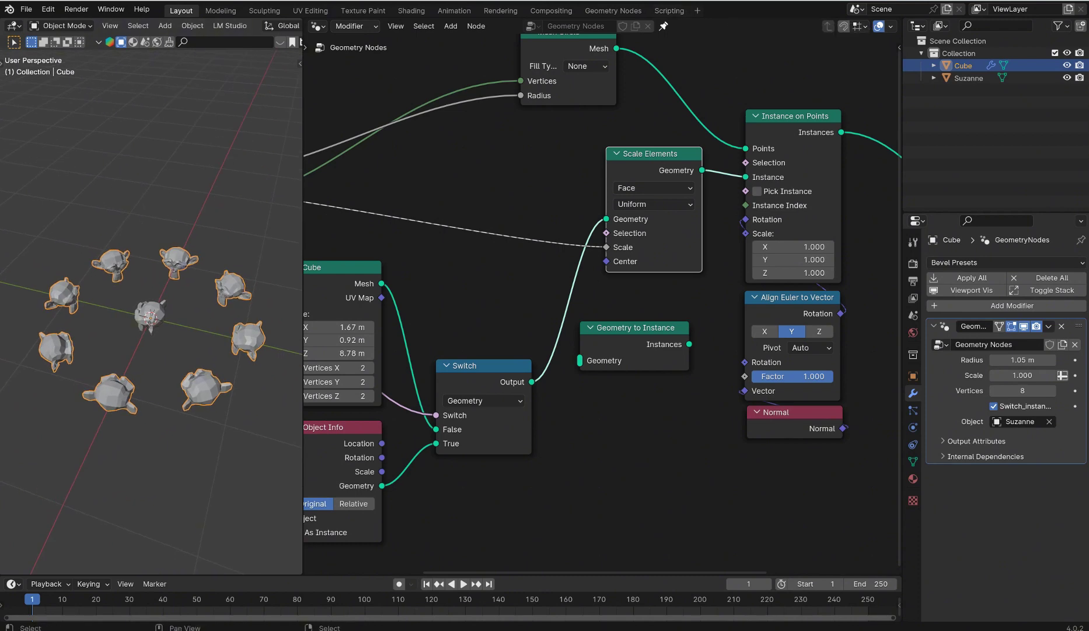
scroll(151, 327, up, 4)
Reposition the Scale Elements node just above the Geometry to Instance node.
middle_drag(460, 370, 516, 341)
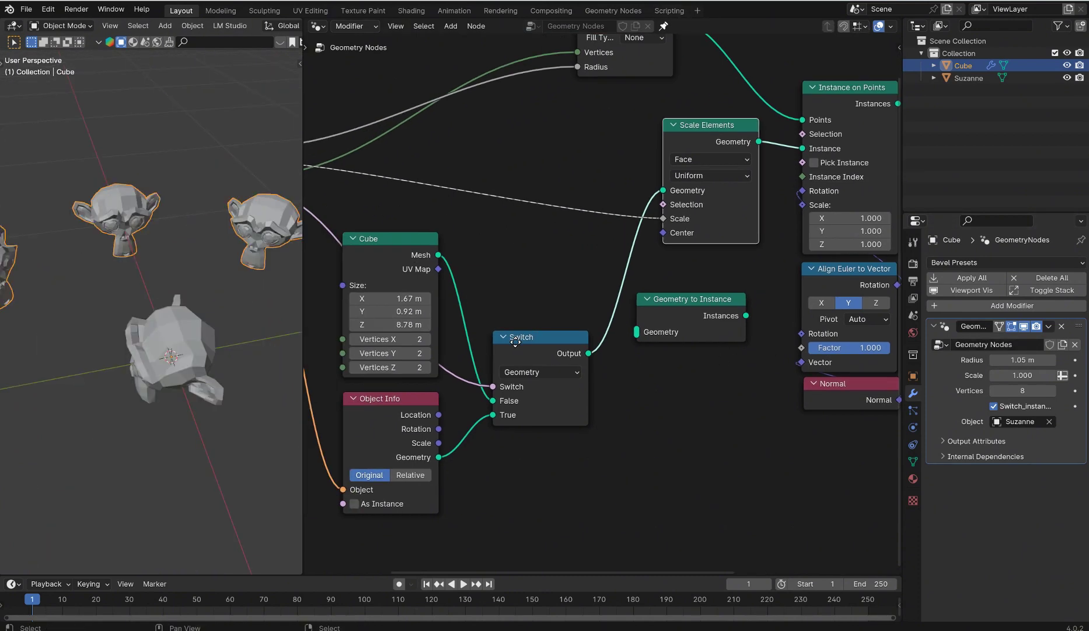
scroll(602, 318, up, 1)
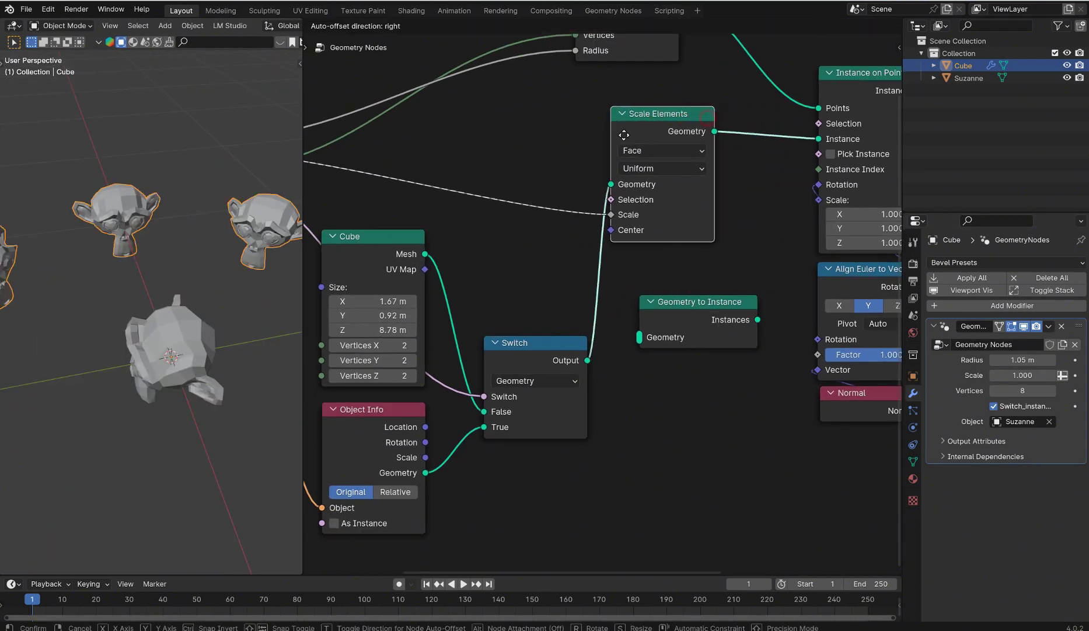
drag(707, 117, 686, 156)
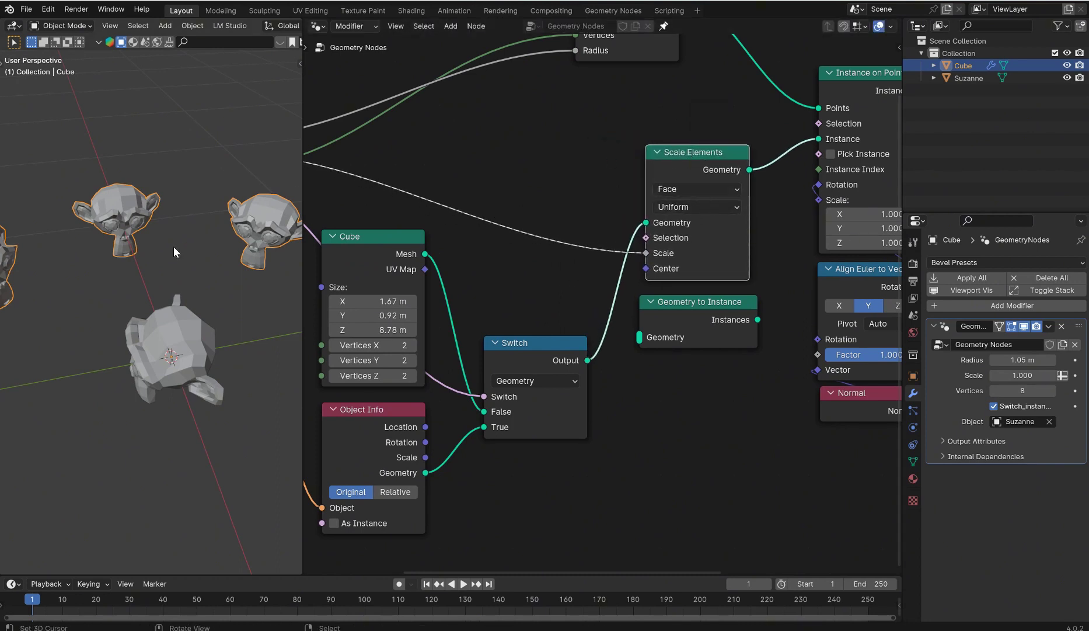
Select Suzanne, set the Object Info node to Relative, and scale the monkey down slightly in the viewport.
middle_drag(220, 304, 192, 320)
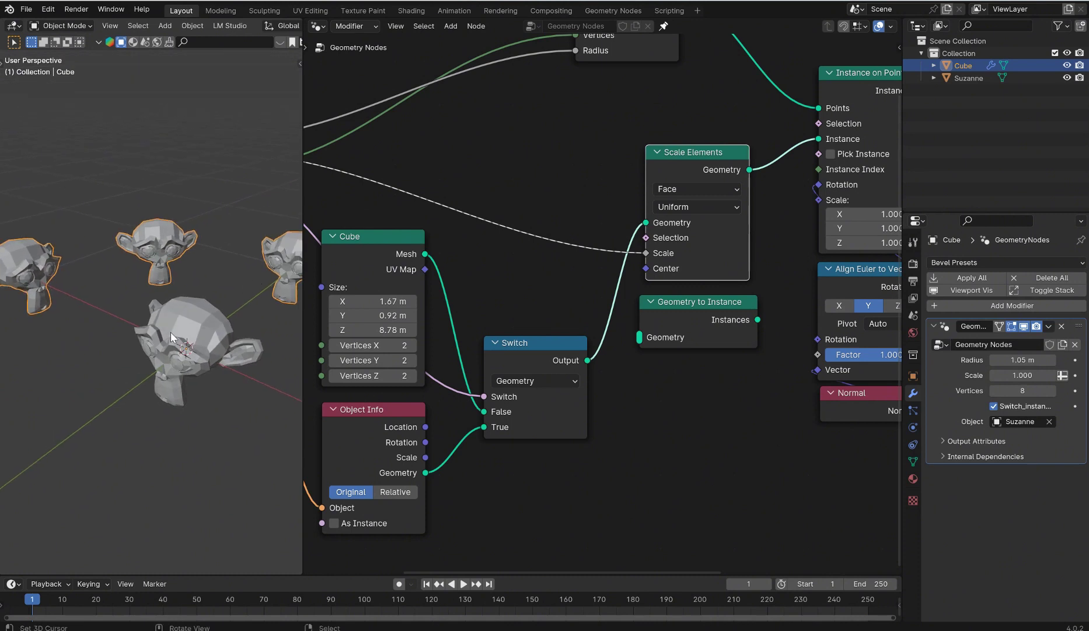
click(193, 320)
key(s)
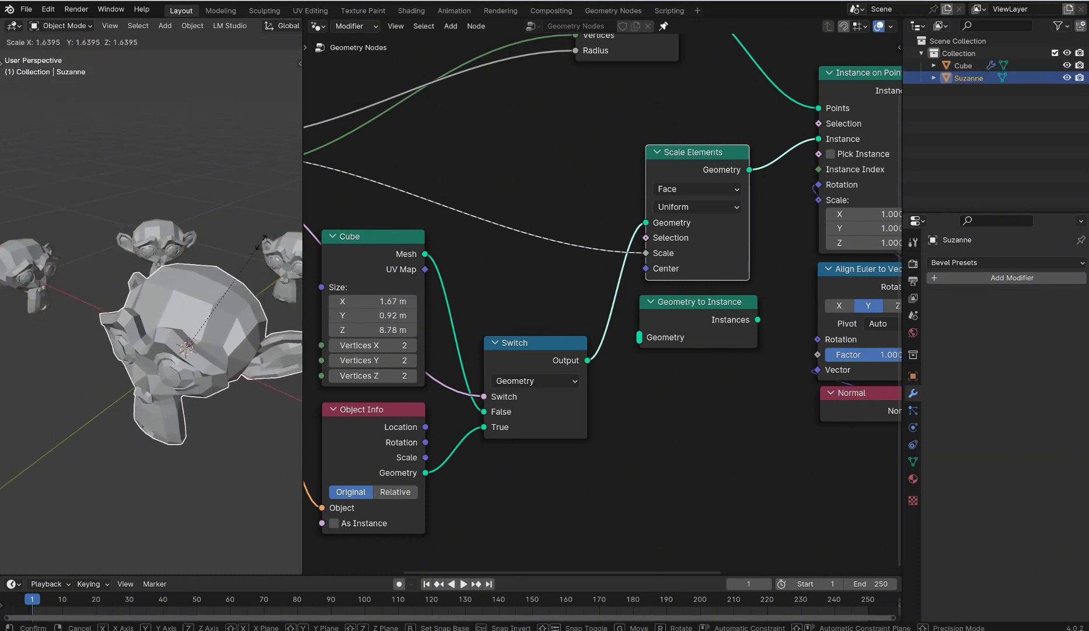
right_click(261, 246)
click(386, 491)
key(s)
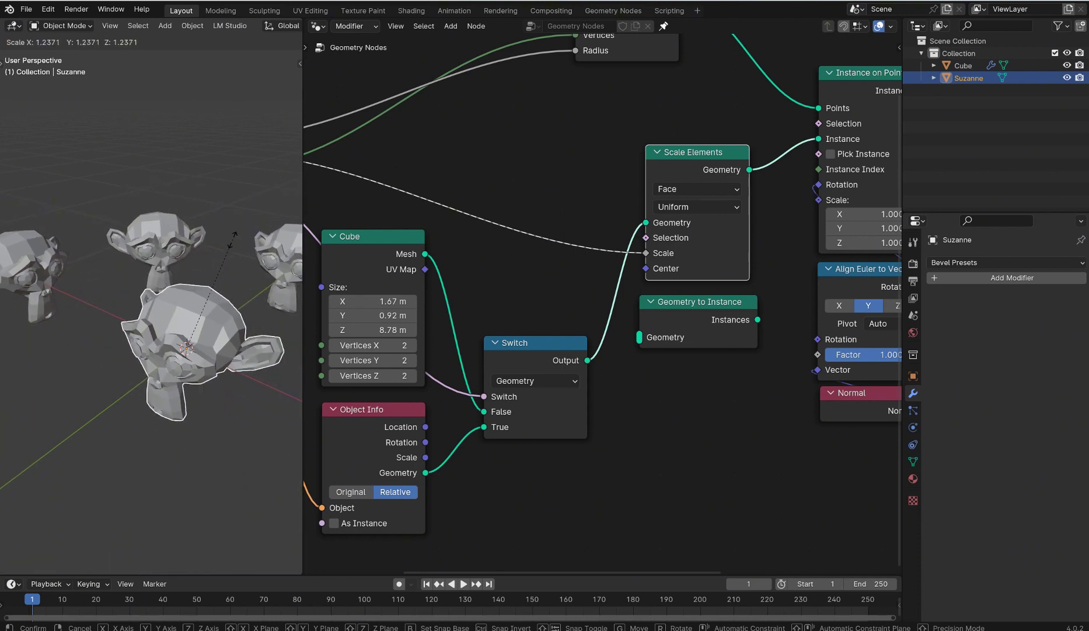
click(232, 260)
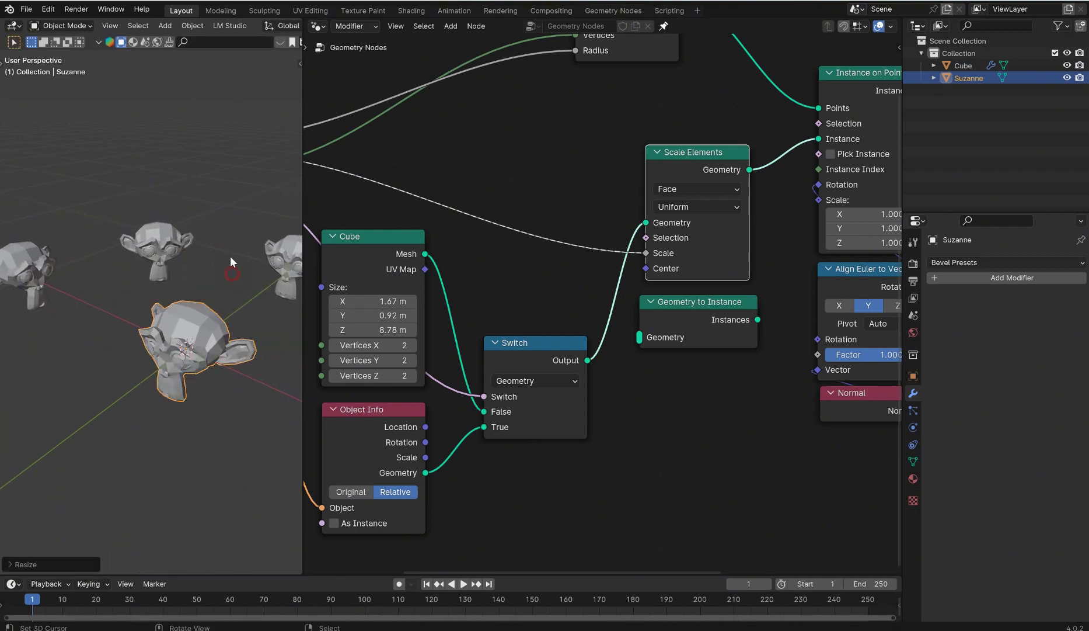
middle_drag(188, 315, 204, 276)
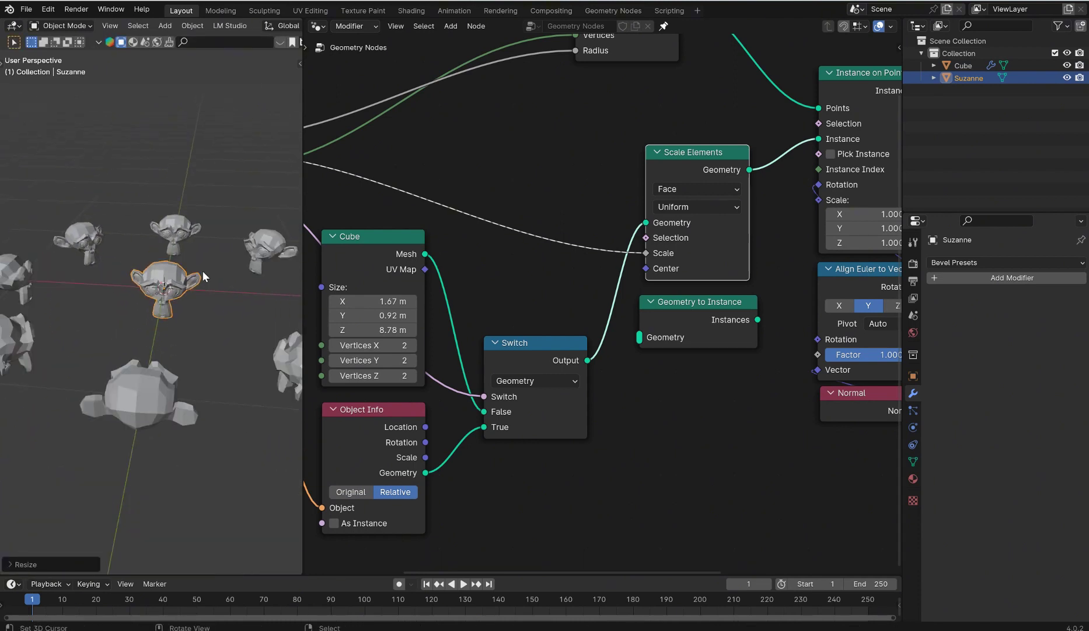
key(r)
key(z)
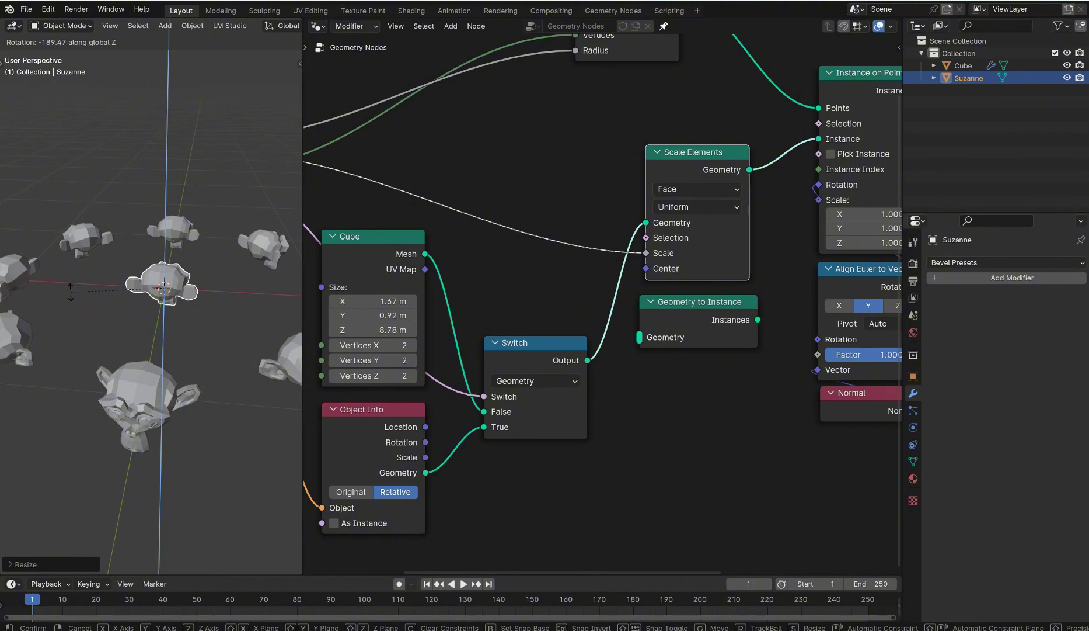
right_click(70, 293)
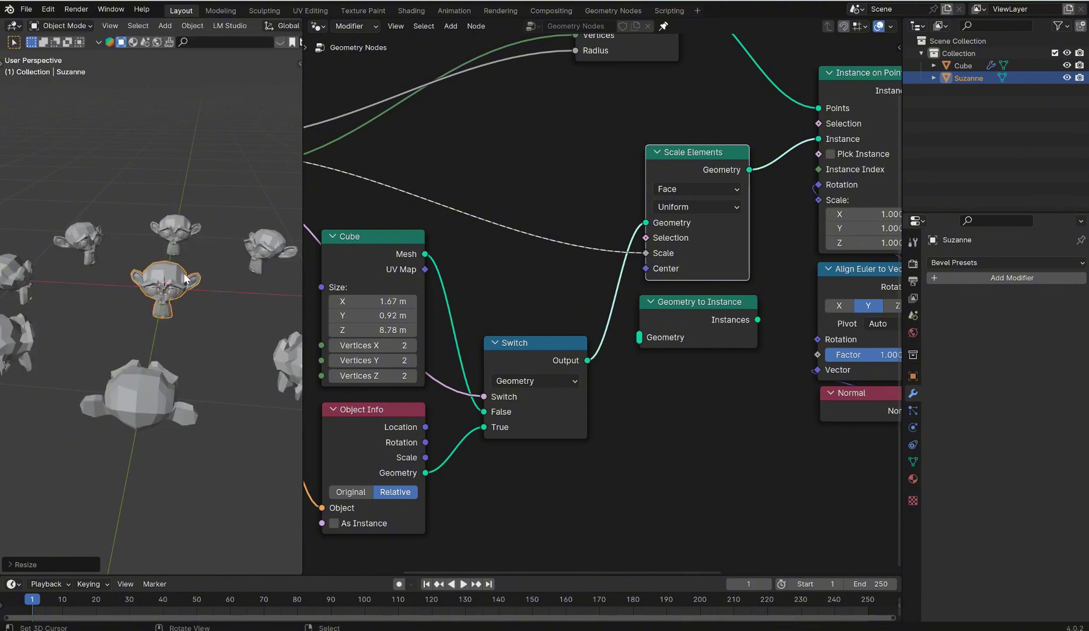
Rotate Suzanne 180° about the global Z axis so the instanced monkeys face outward.
text(rz18)
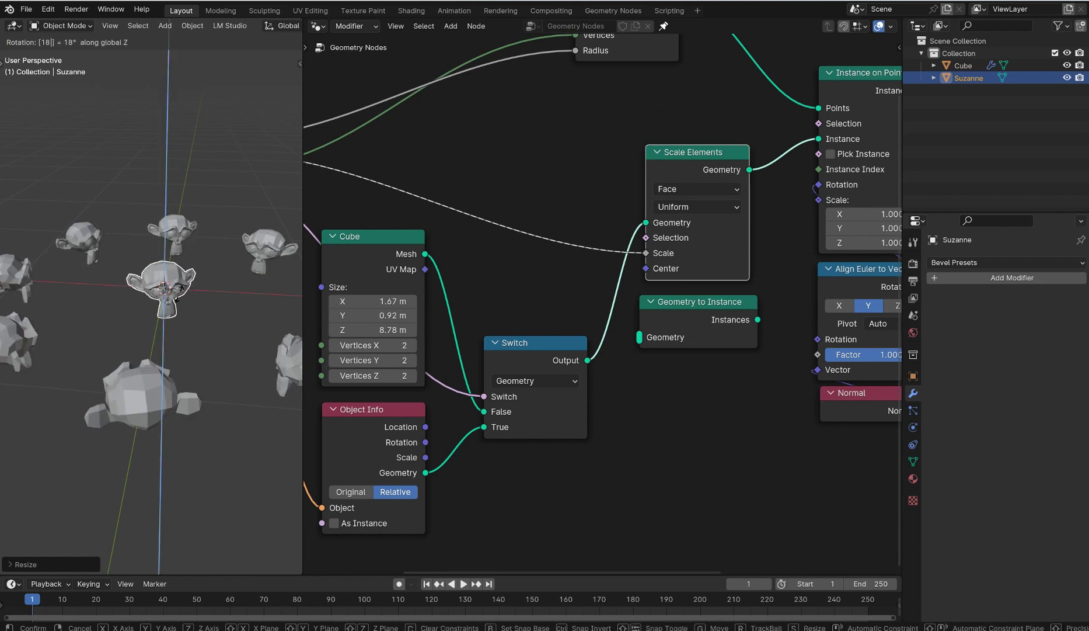
key(Return)
middle_drag(147, 290, 214, 275)
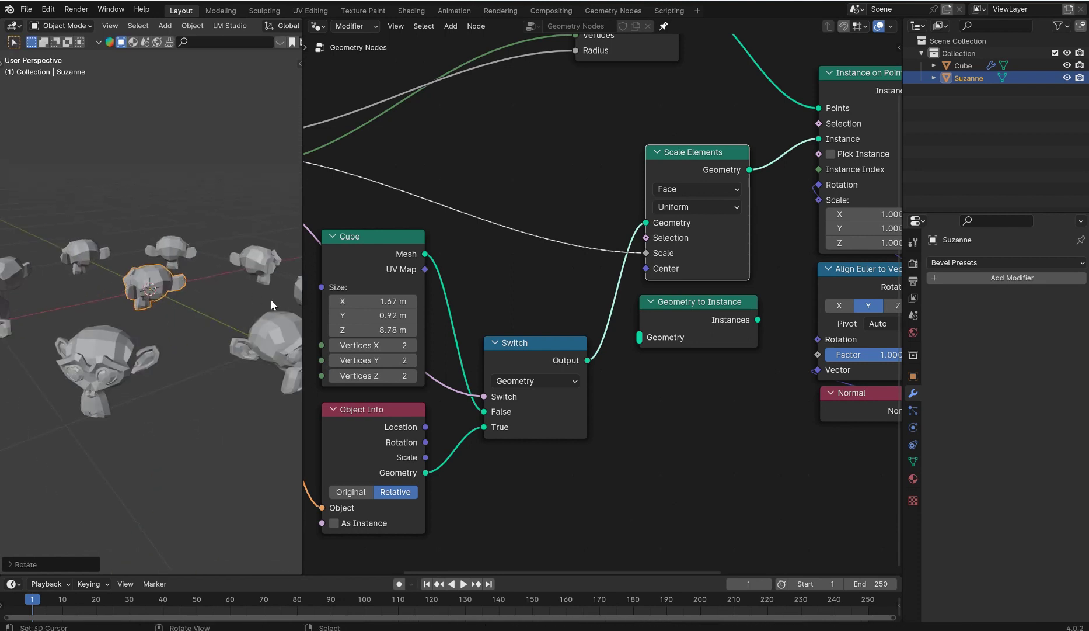
Line up the Normal node beneath Align Euler to Vector and expose the alignment's Factor socket through Group Input.
scroll(768, 363, down, 1)
middle_drag(768, 363, 636, 375)
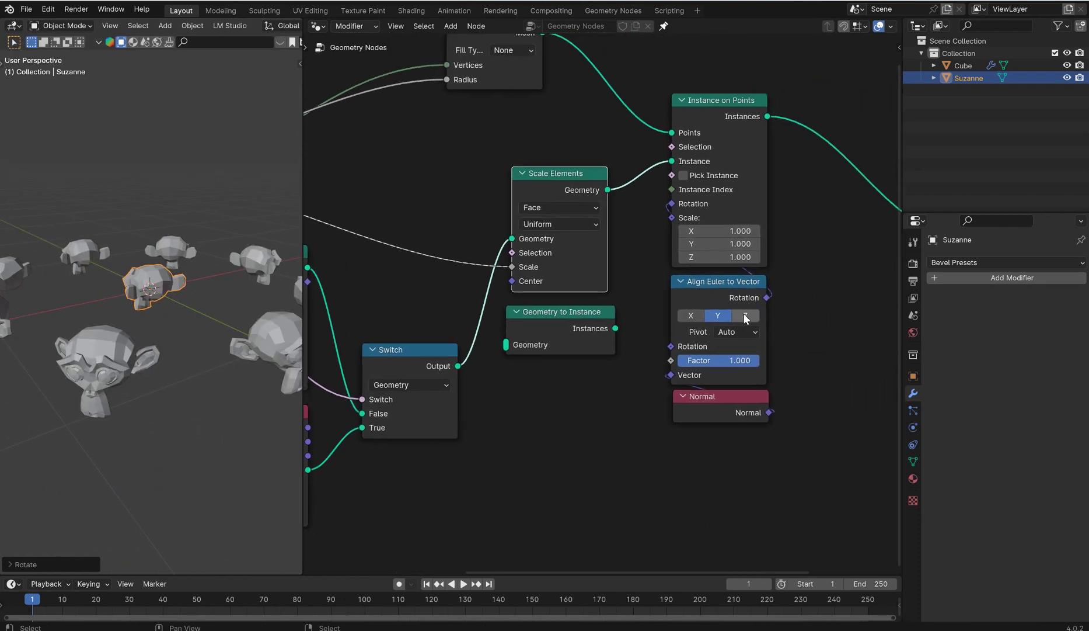
drag(738, 360, 761, 363)
drag(709, 397, 707, 394)
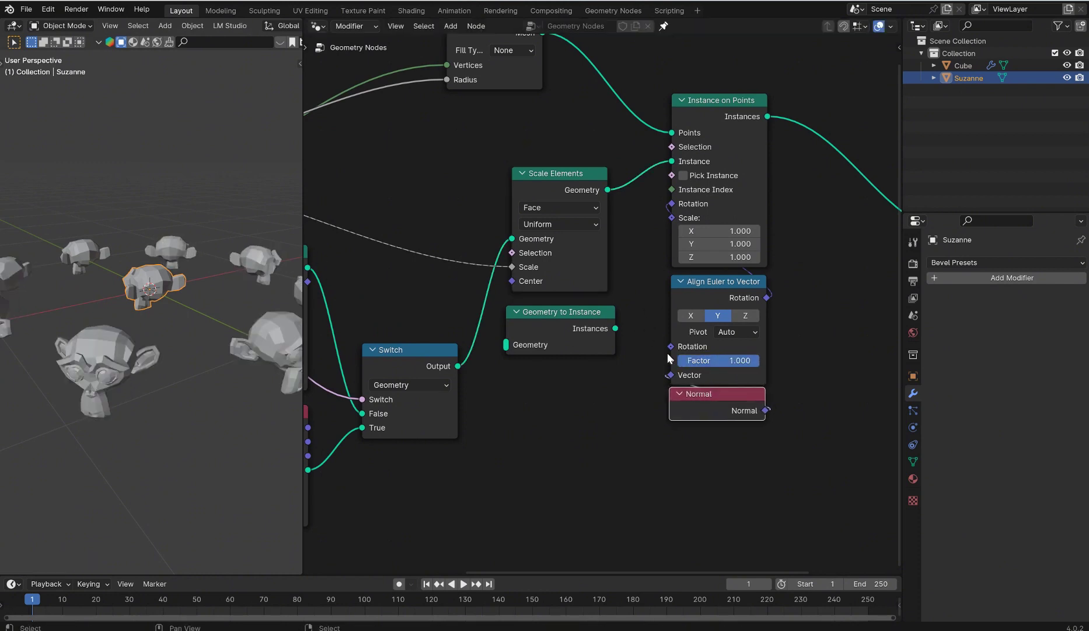
drag(671, 360, 452, 227)
Rotate Suzanne by -180° about the global Z axis.
middle_drag(194, 250, 201, 257)
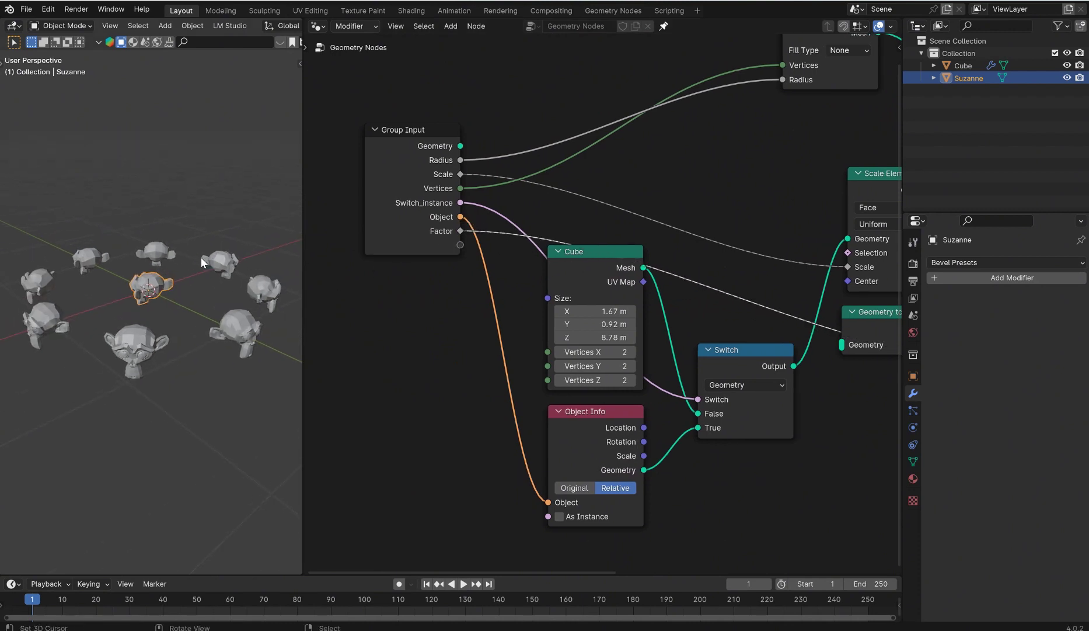
key(r)
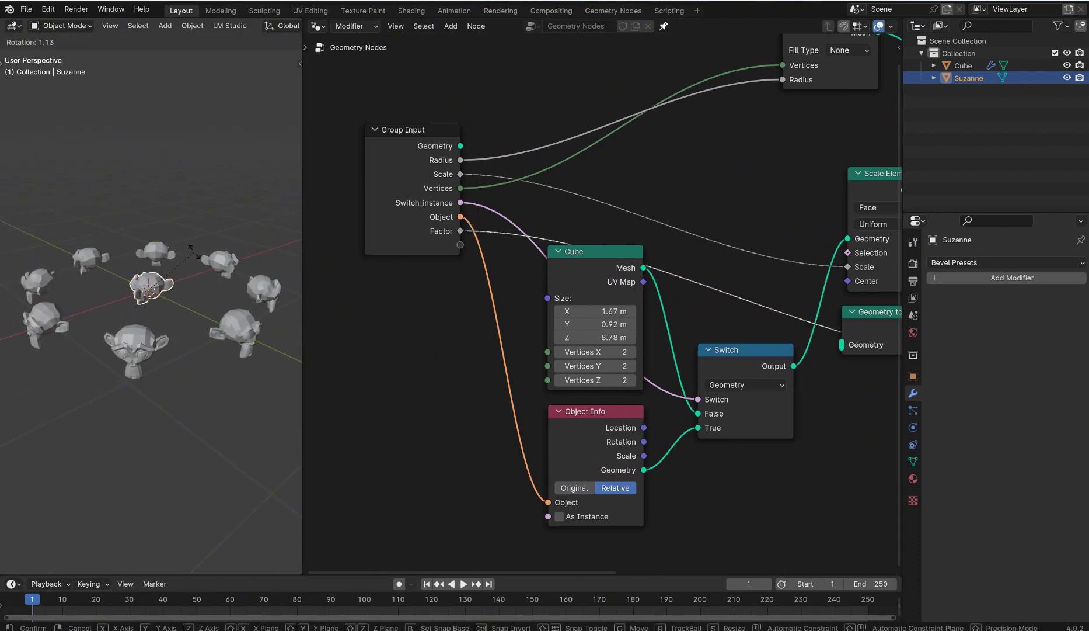
text(z180)
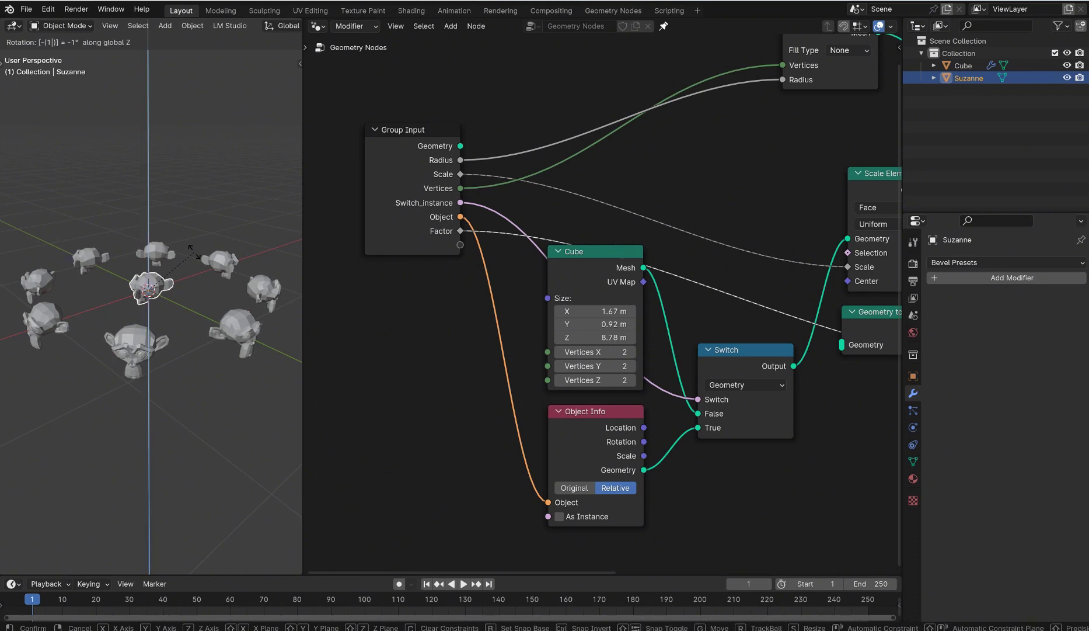
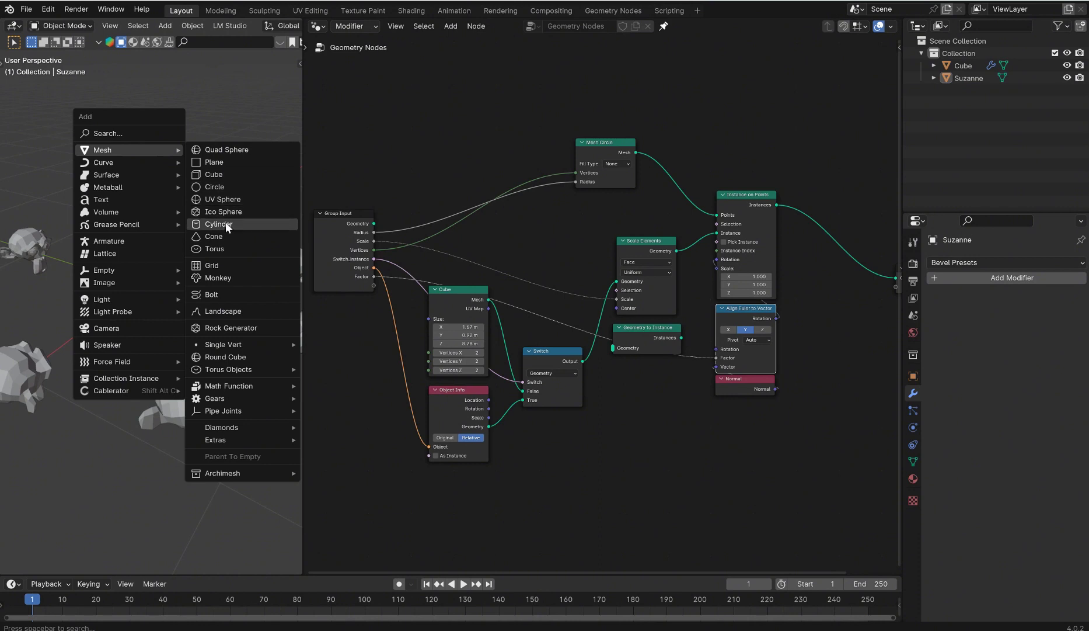
Add a cylinder mesh at the ring's centre, scale it down and apply its transform.
click(222, 223)
key(s)
click(172, 260)
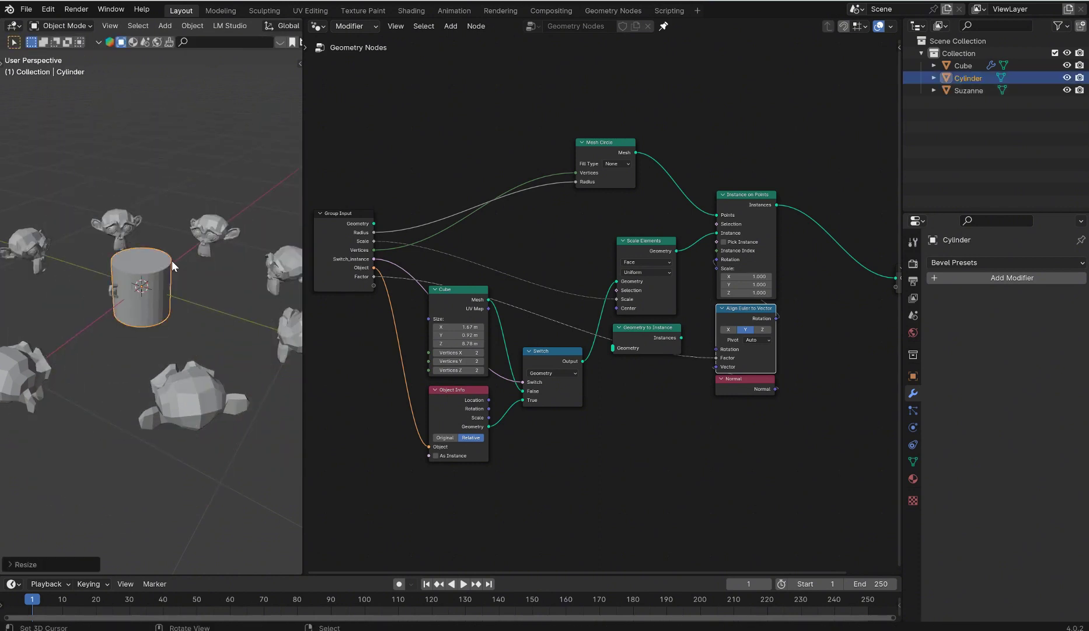
key(ctrl+a)
click(165, 264)
Add a cone mesh, scale it down to fit within the cylinder and apply its transform.
key(shift+a)
mouse_move(223, 91)
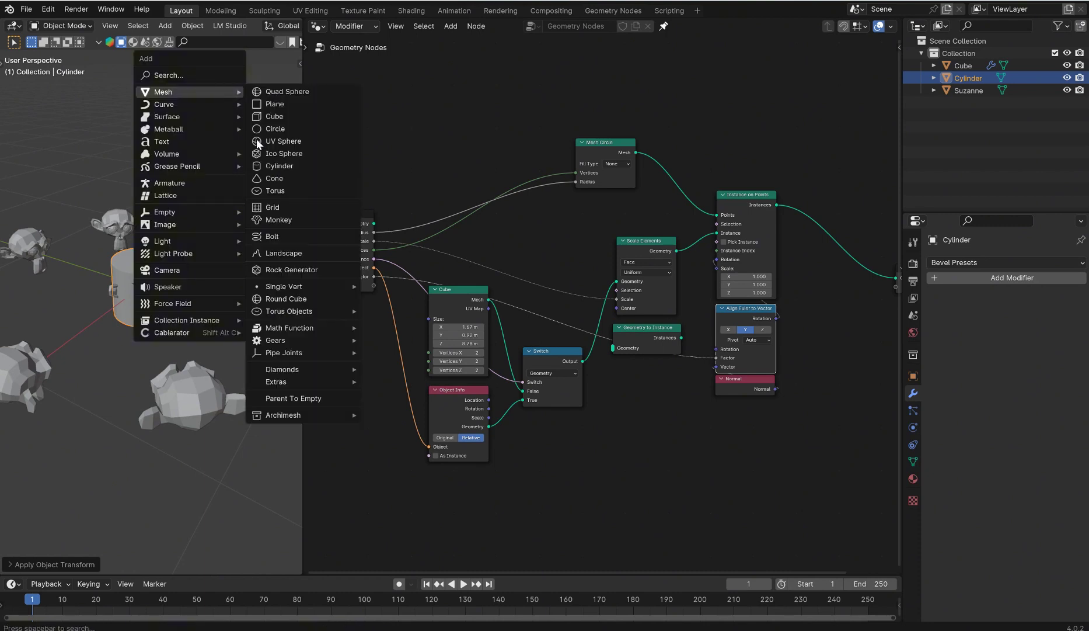
click(291, 180)
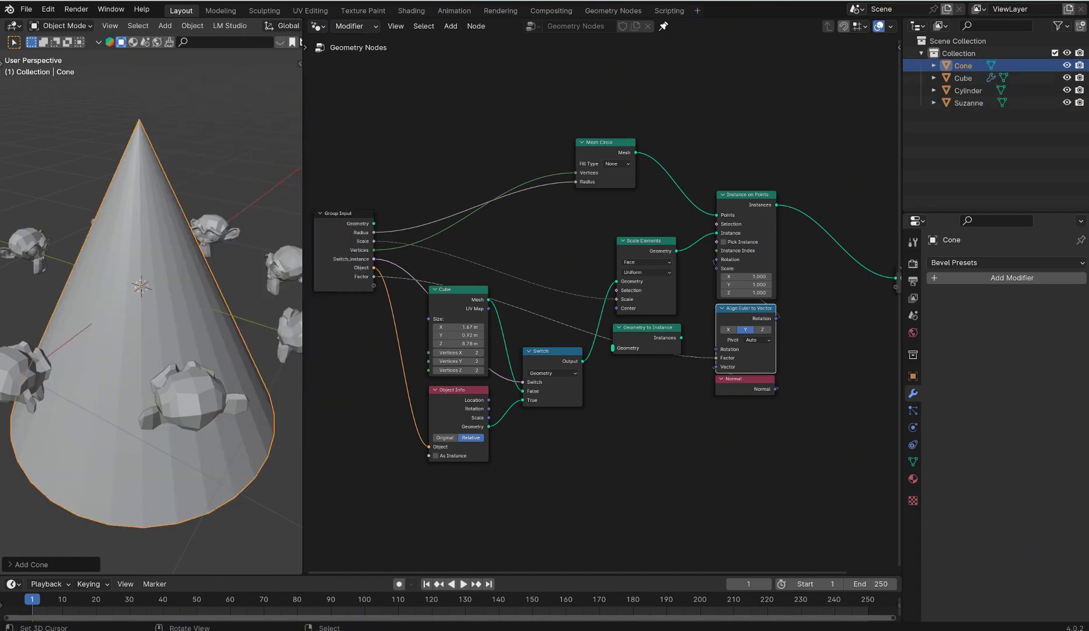
key(s)
click(147, 256)
key(ctrl+a)
click(147, 258)
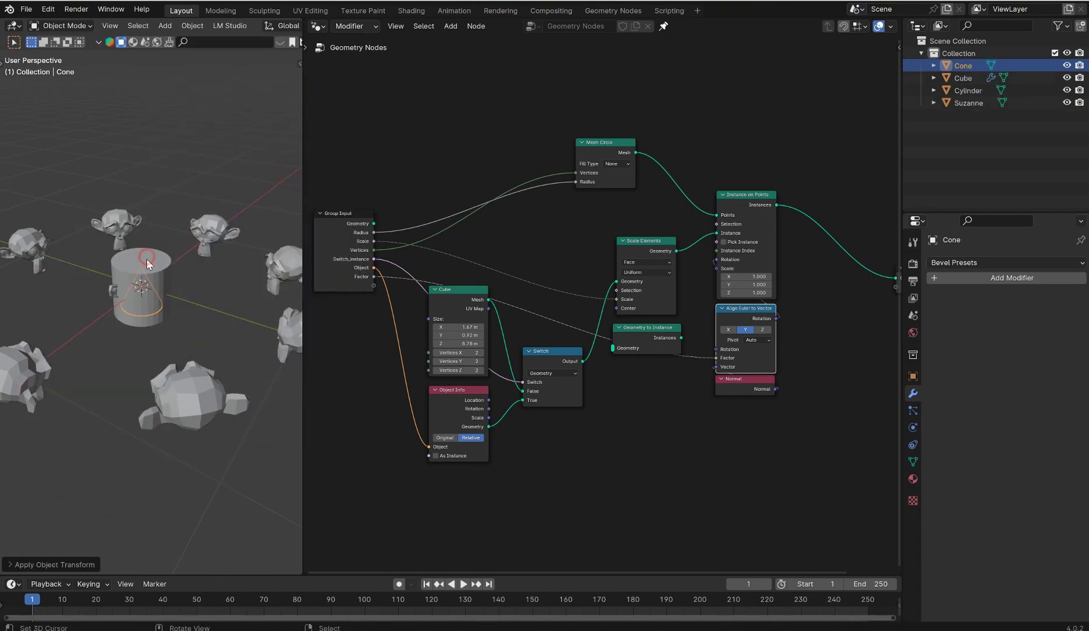
Select the cone, cylinder and Suzanne and move them into a new collection named Collection 2.
shift+click(150, 269)
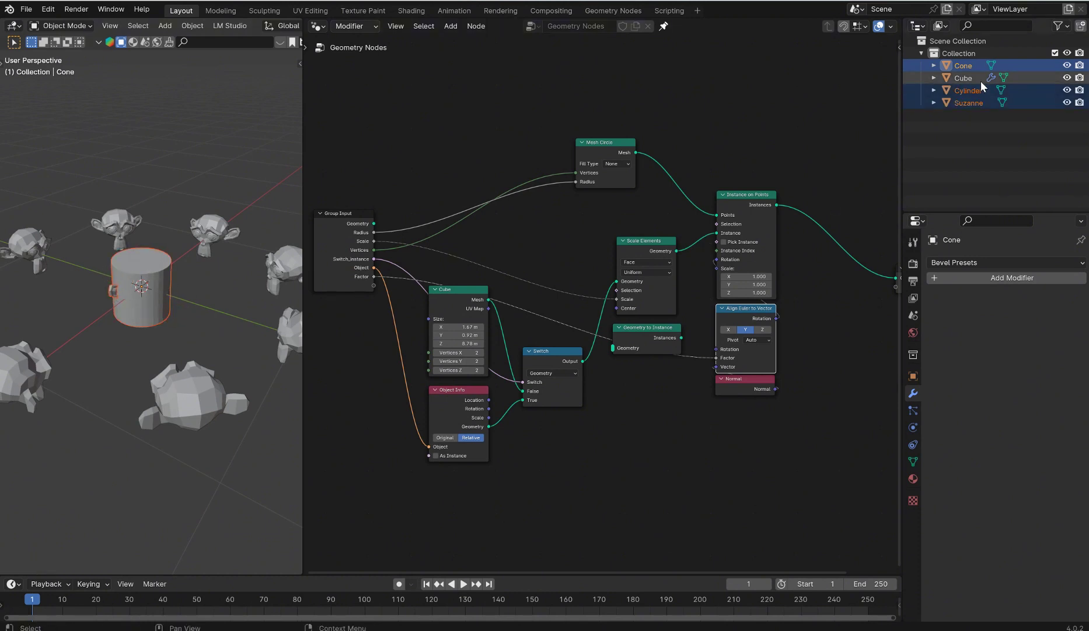
key(m)
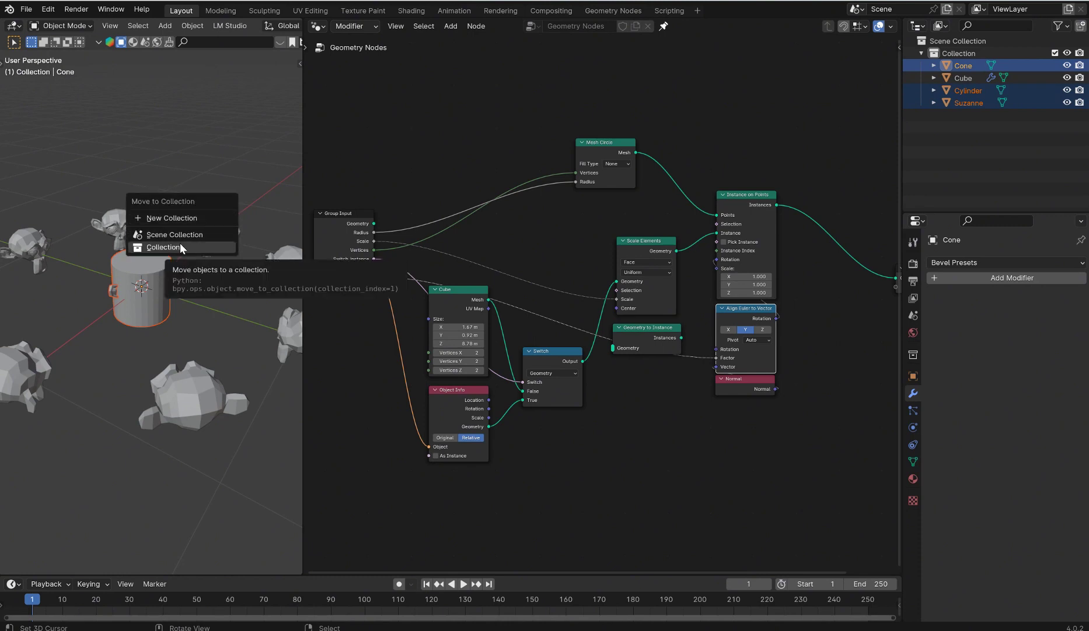
click(181, 220)
click(210, 255)
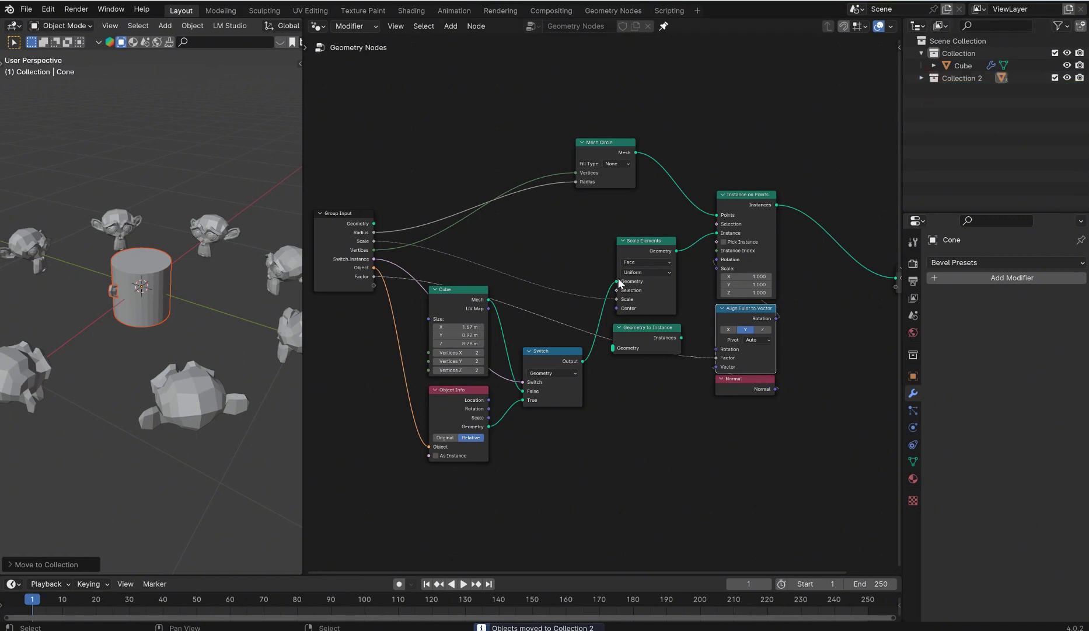
Disconnect the Object Info node from the Switch and Group Input and delete it.
middle_drag(554, 380, 692, 239)
scroll(688, 242, up, 2)
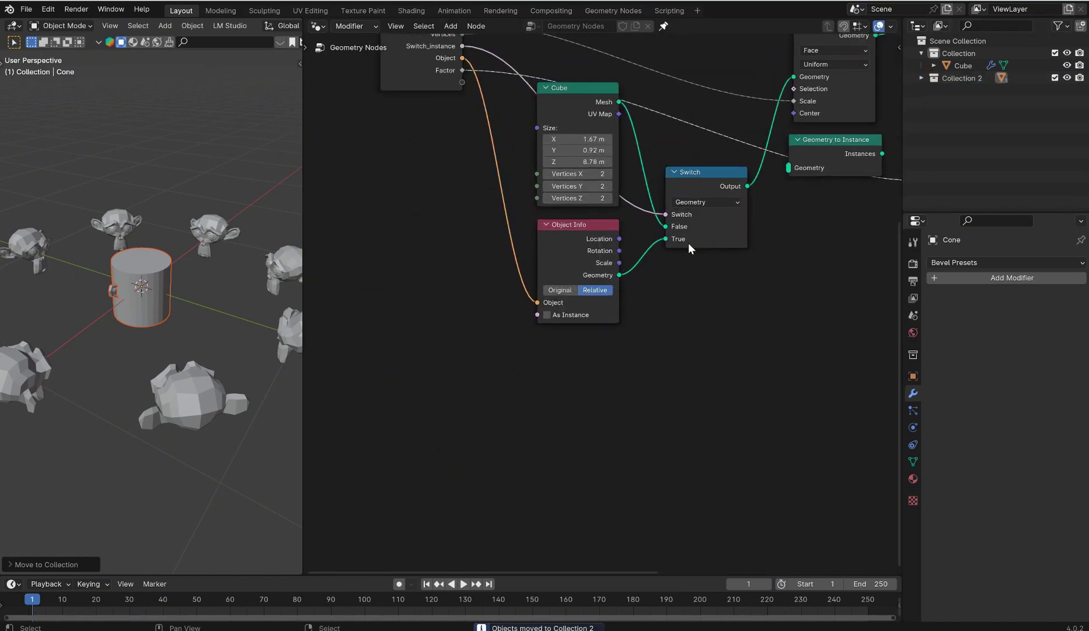
drag(666, 239, 555, 299)
click(579, 238)
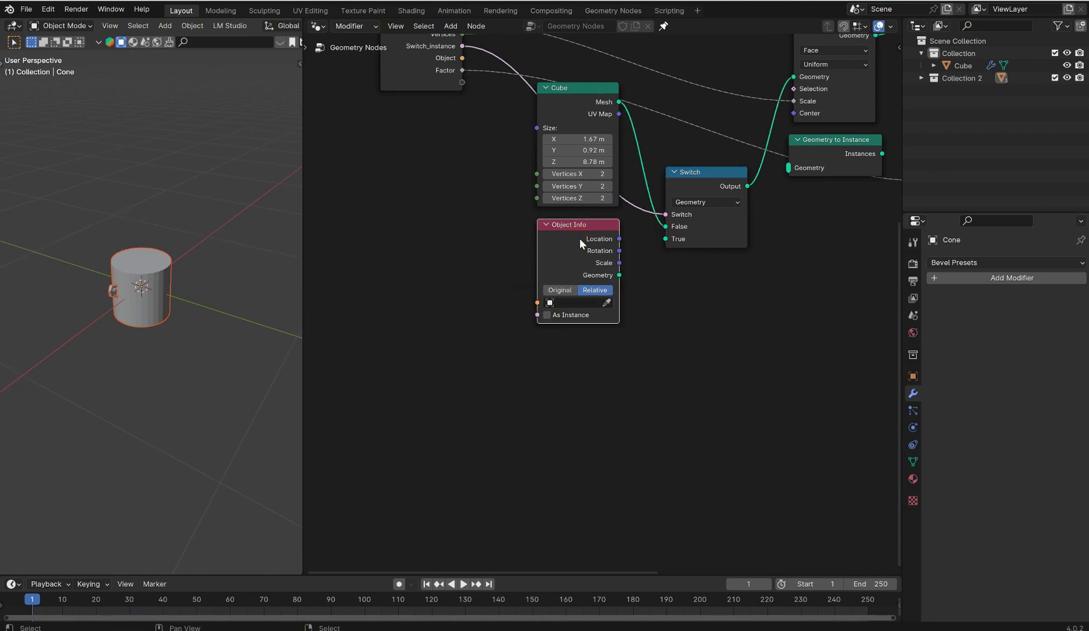
key(x)
Add a Collection Info node for Collection 2, feeding the Switch's True input, with Separate Children and Reset Children enabled.
drag(962, 78, 547, 256)
drag(614, 271, 665, 239)
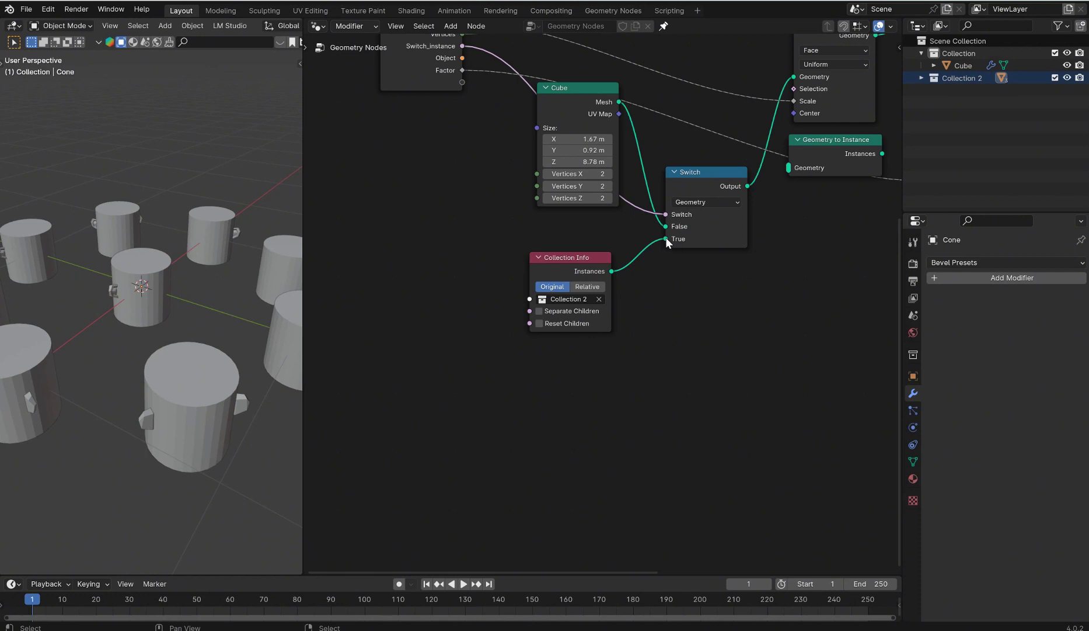
click(540, 323)
middle_drag(31, 258, 173, 279)
middle_drag(132, 242, 168, 251)
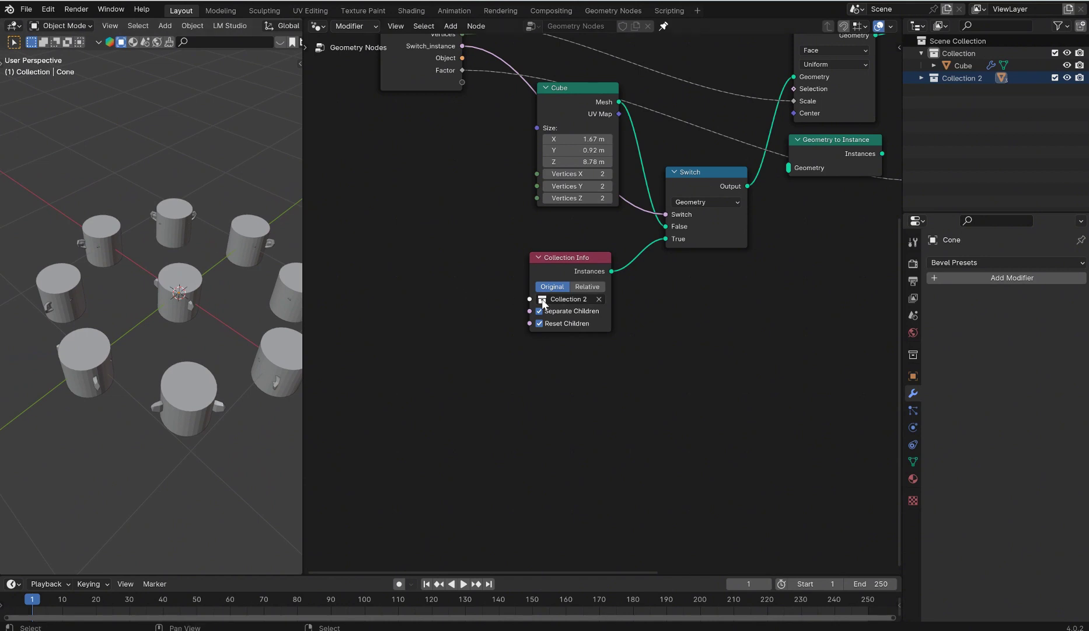
click(176, 291)
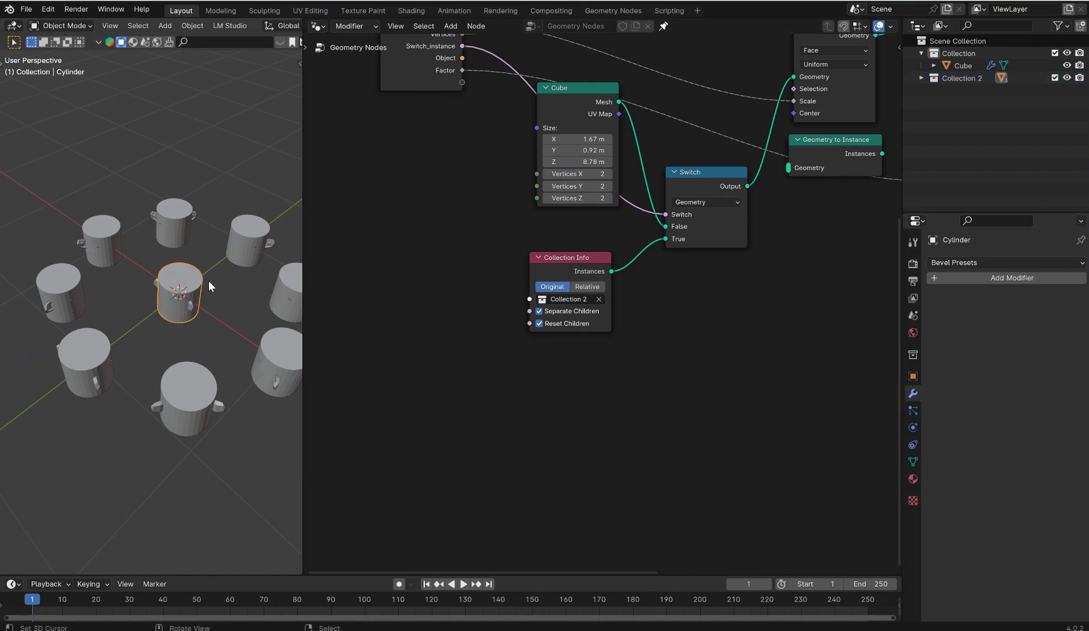
Enable Pick Instance on the Instance on Points node so each point gets a single object from the collection.
middle_drag(743, 167, 553, 360)
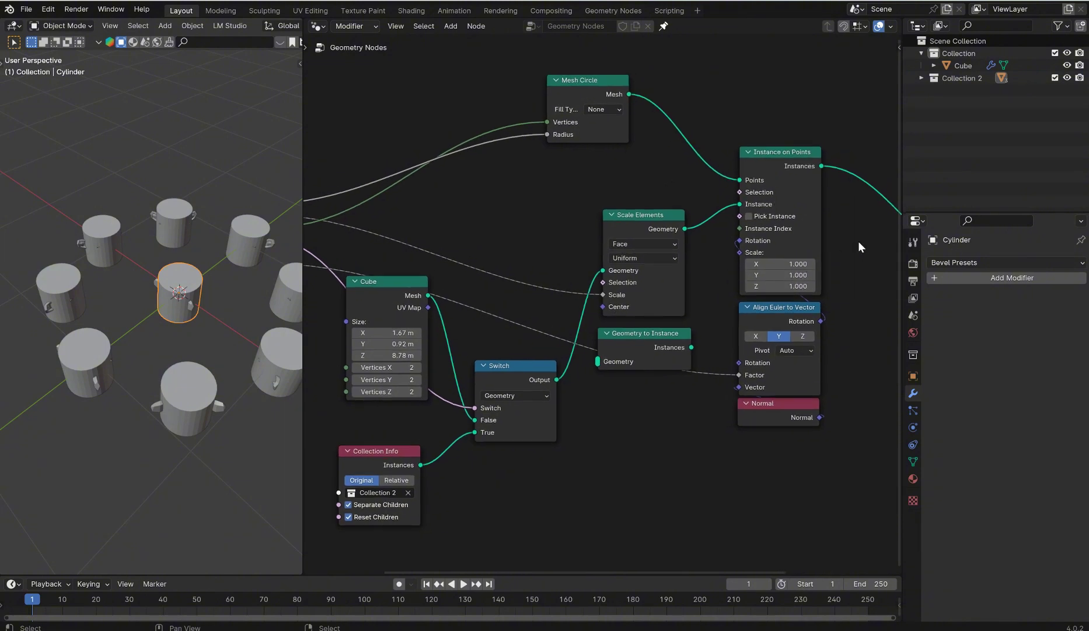
middle_drag(828, 254, 663, 346)
scroll(663, 346, up, 10)
scroll(678, 298, down, 1)
middle_drag(669, 254, 615, 230)
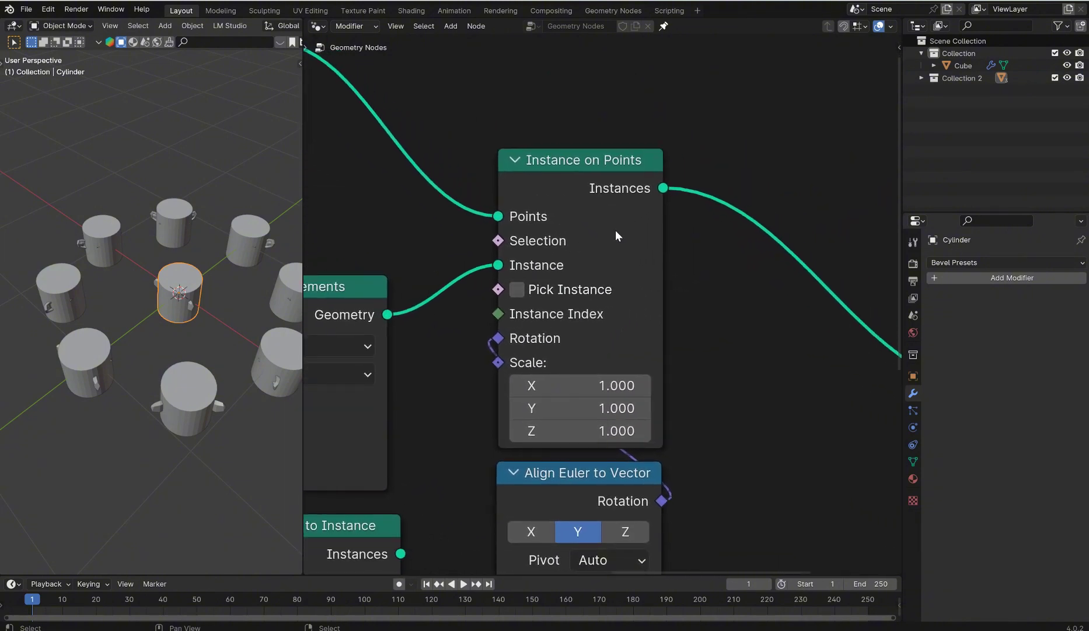
click(517, 289)
middle_drag(261, 264, 222, 248)
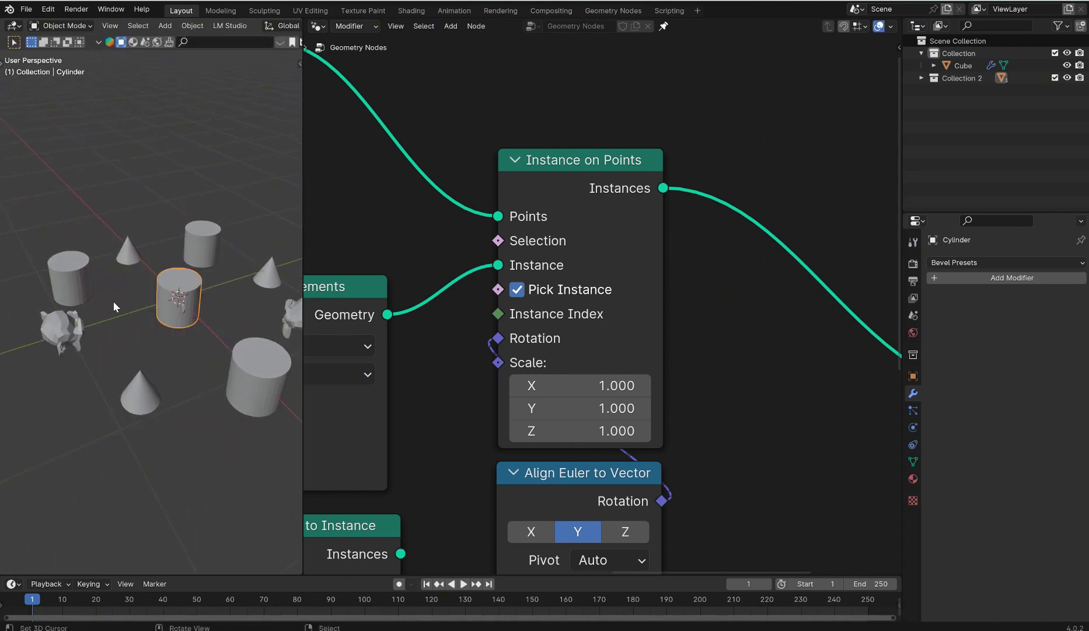
Select the instanced ring, widen the 3D viewport, and set the modifier's Radius to 1.15 m and Vertices to 12.
click(255, 345)
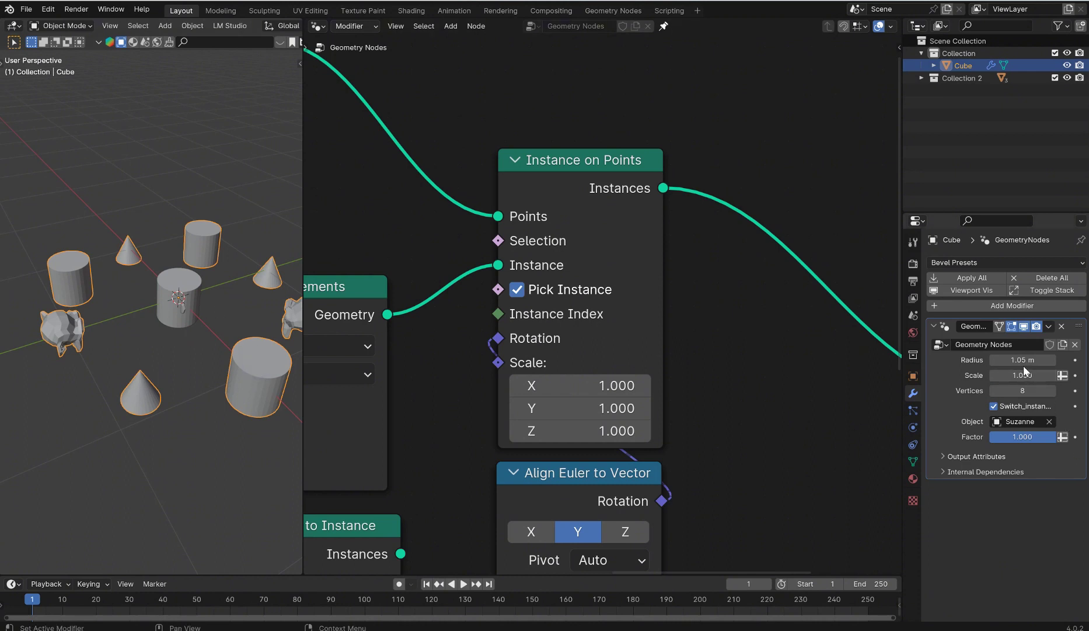
mouse_move(1023, 360)
mouse_down()
mouse_move(1068, 360)
mouse_move(1010, 360)
mouse_move(1036, 360)
mouse_up()
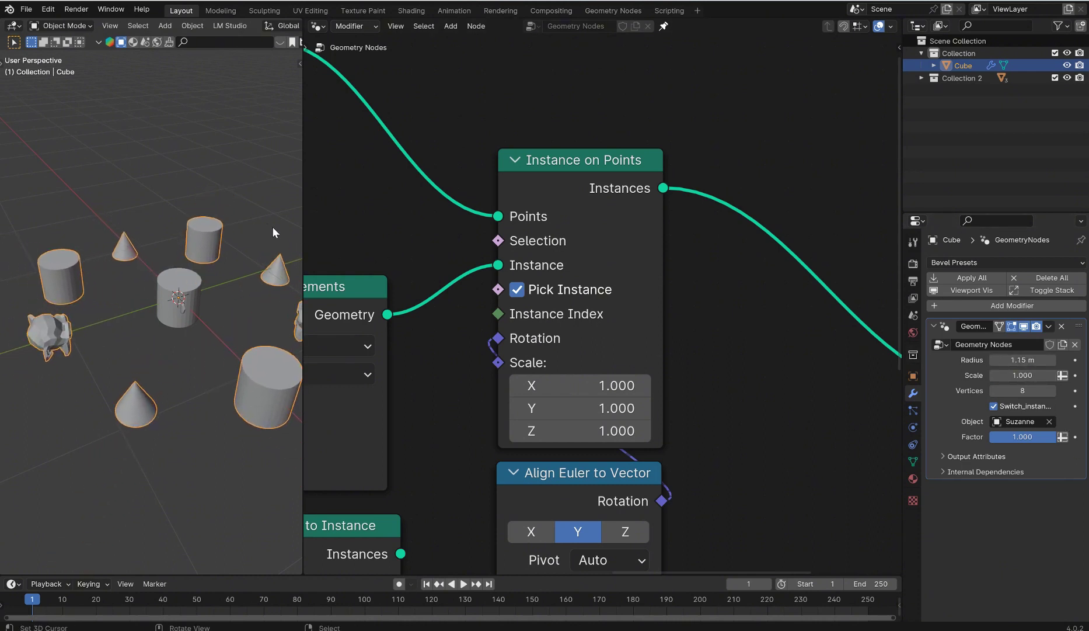
drag(301, 243, 446, 244)
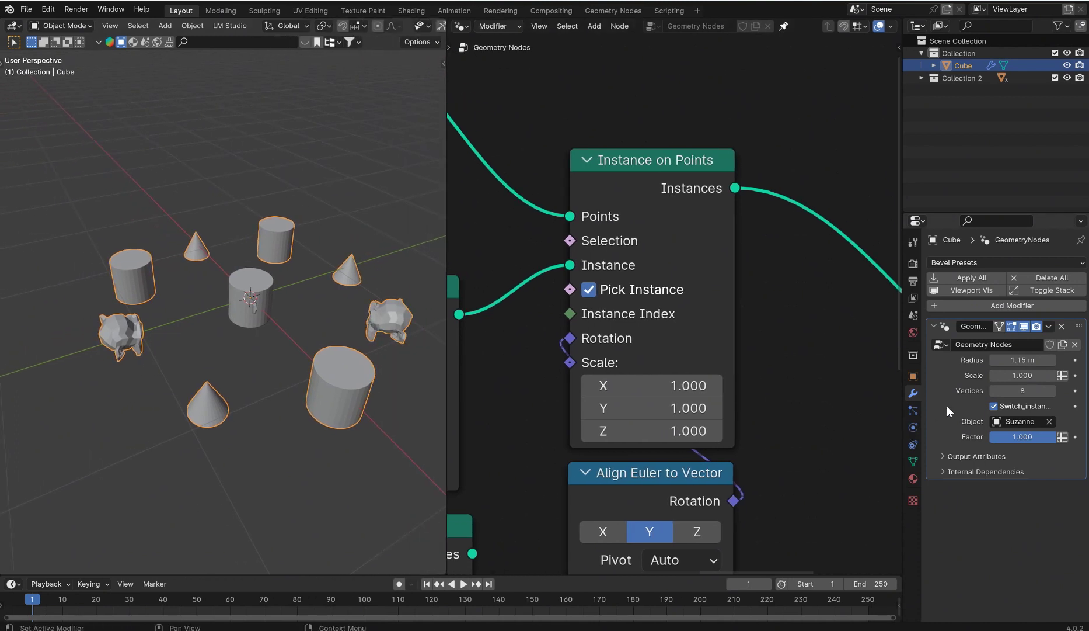
mouse_move(1007, 391)
mouse_down()
mouse_move(1045, 391)
mouse_move(1007, 390)
mouse_move(1040, 374)
mouse_move(1015, 379)
mouse_up()
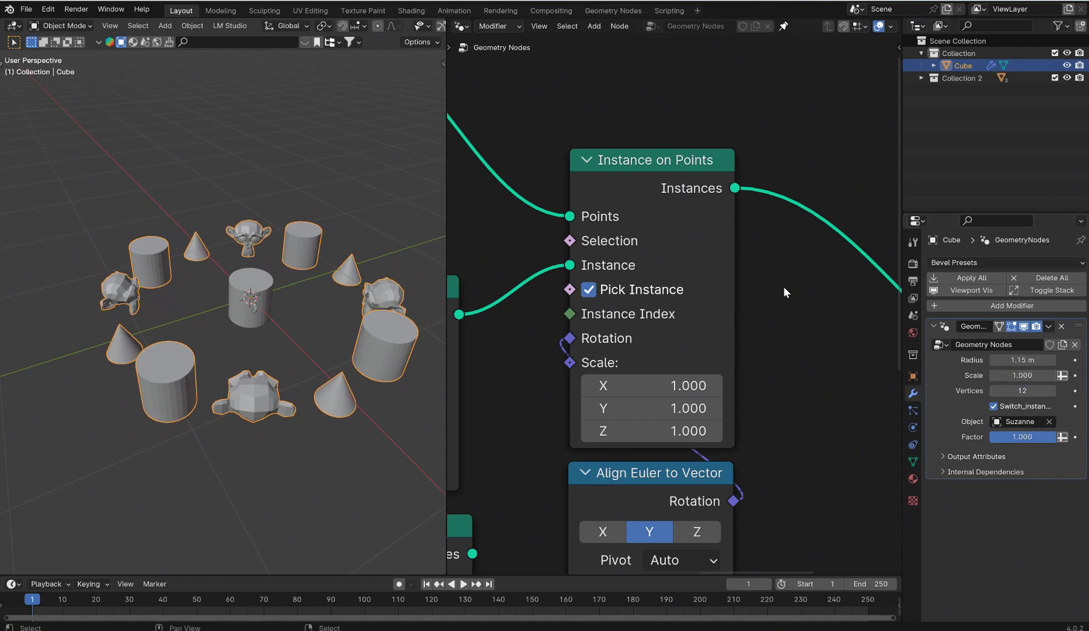
Move the Align Euler to Vector and Normal nodes down to leave a gap beneath Instance on Points.
scroll(585, 305, down, 5)
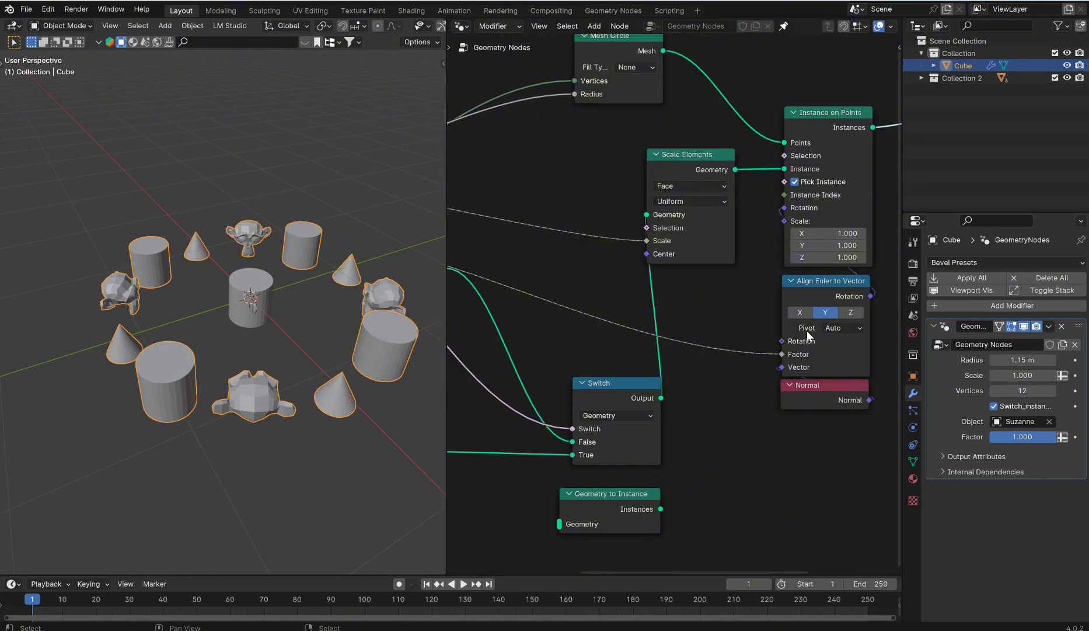
middle_drag(811, 336, 624, 385)
drag(733, 446, 617, 319)
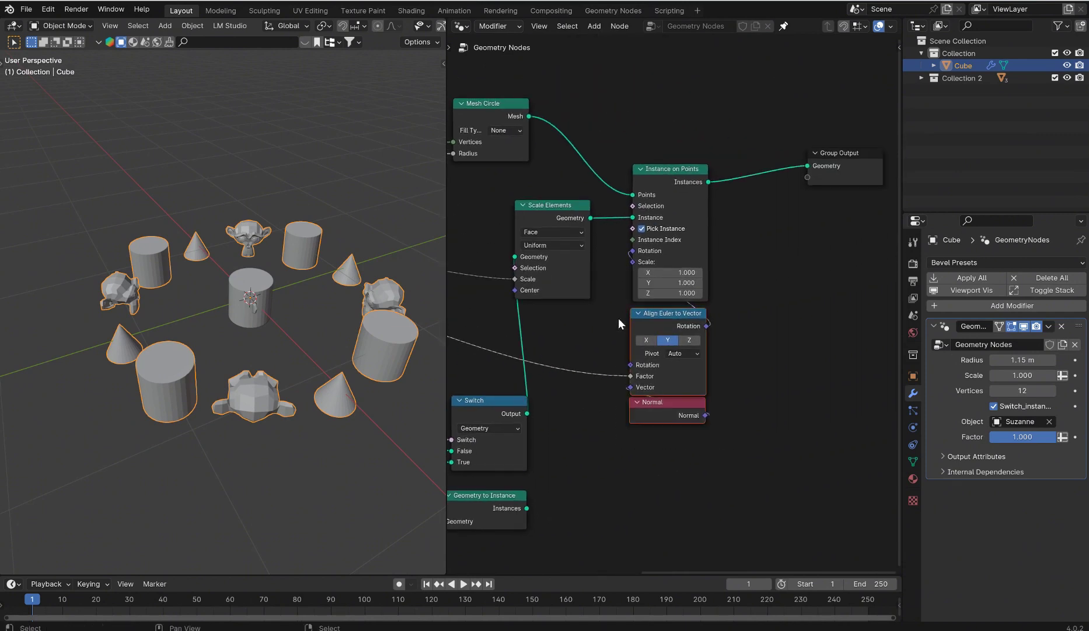
key(g)
click(618, 409)
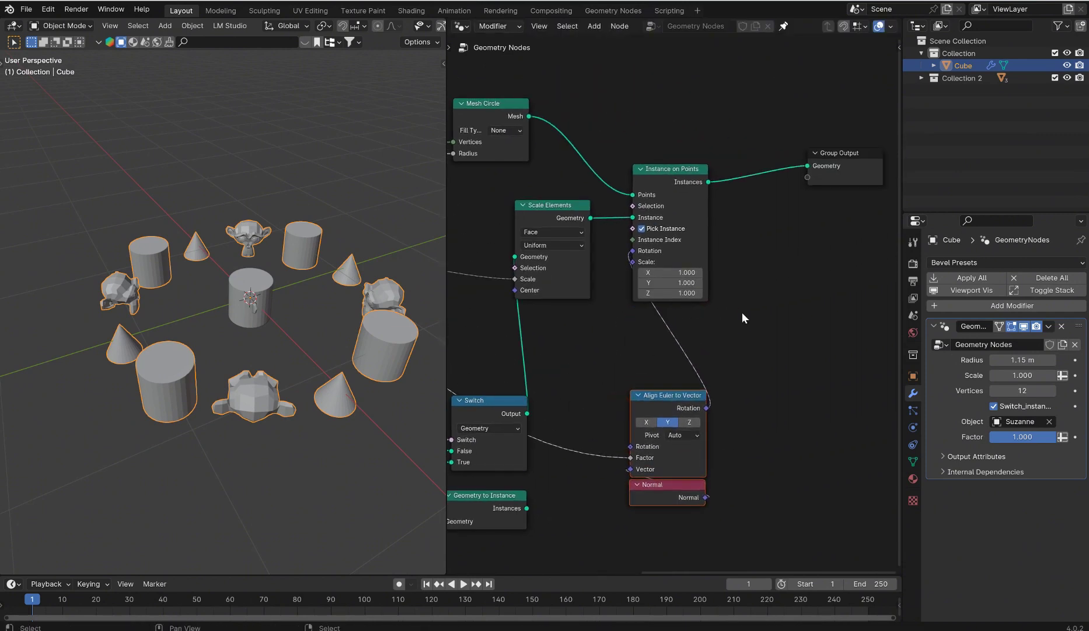
Add a Random Value node, connect its Value to the Scale input of Instance on Points, and place it directly beneath that node.
scroll(745, 318, up, 4)
middle_drag(783, 265, 760, 331)
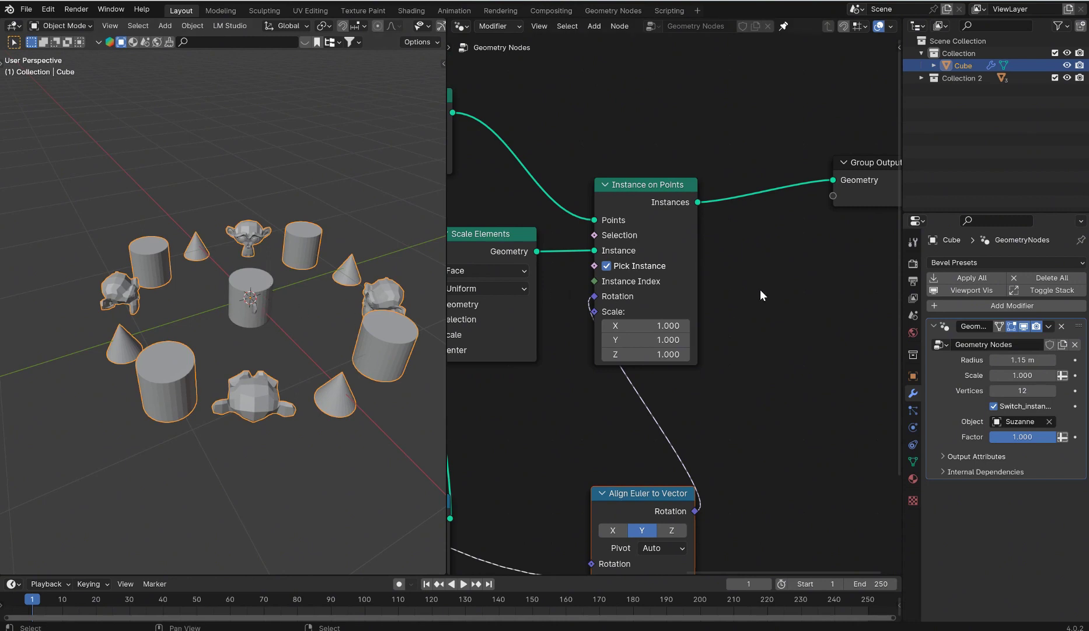
key(shift+a)
text(rad)
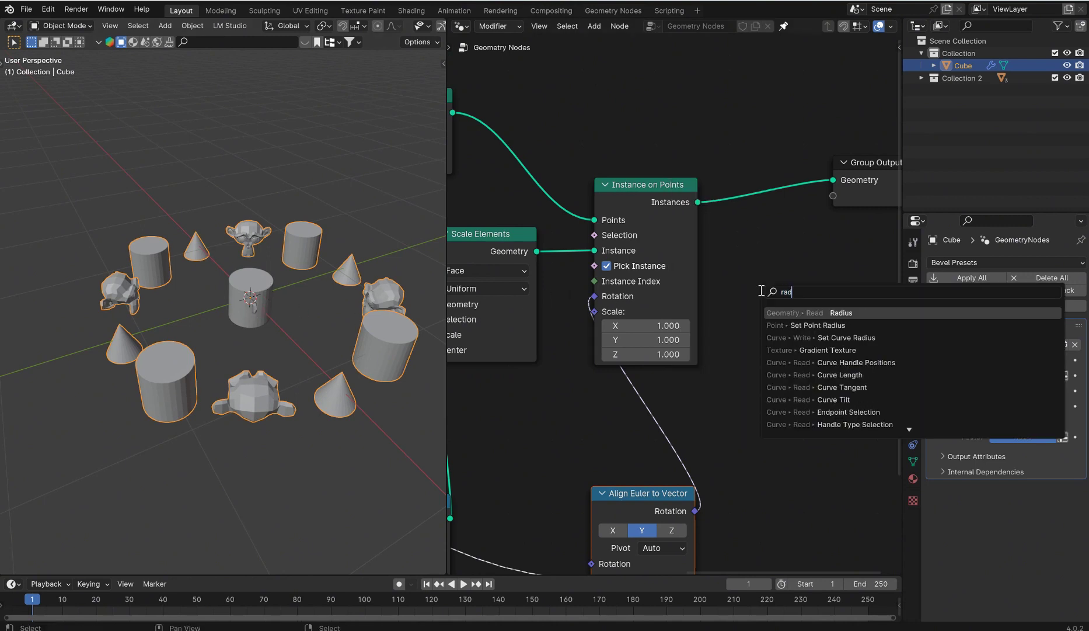
key(BackSpace)
text(ndom)
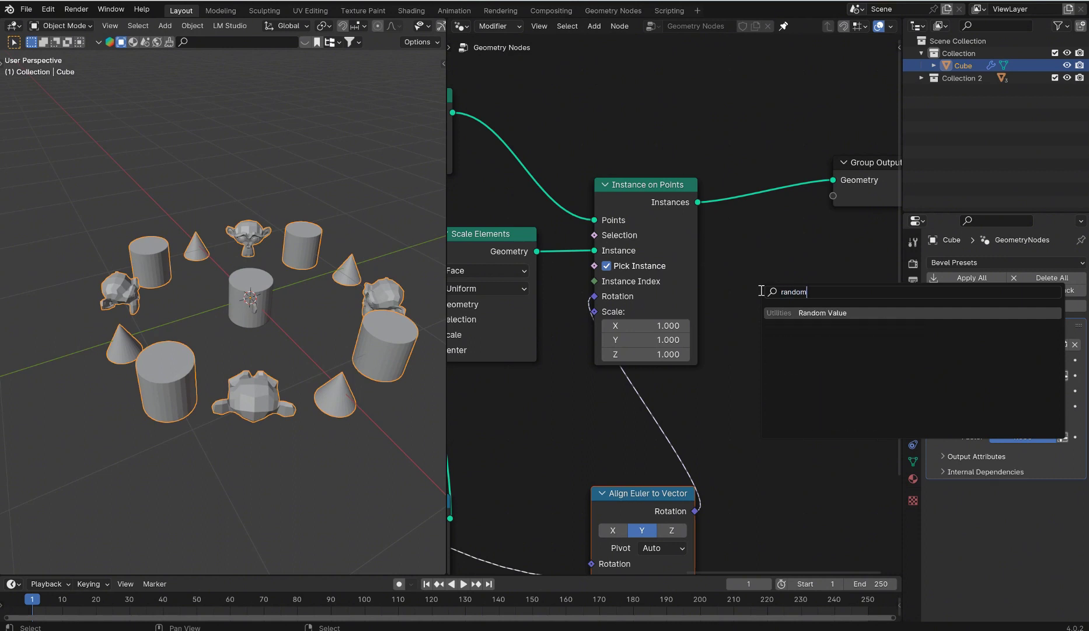
key(Return)
click(743, 308)
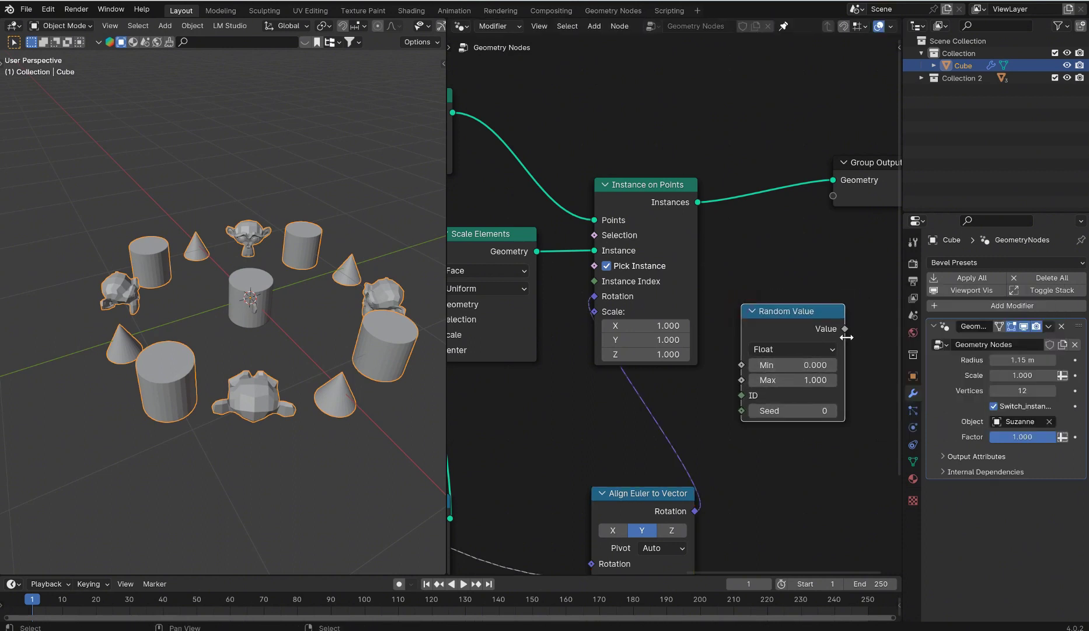
drag(845, 329, 608, 316)
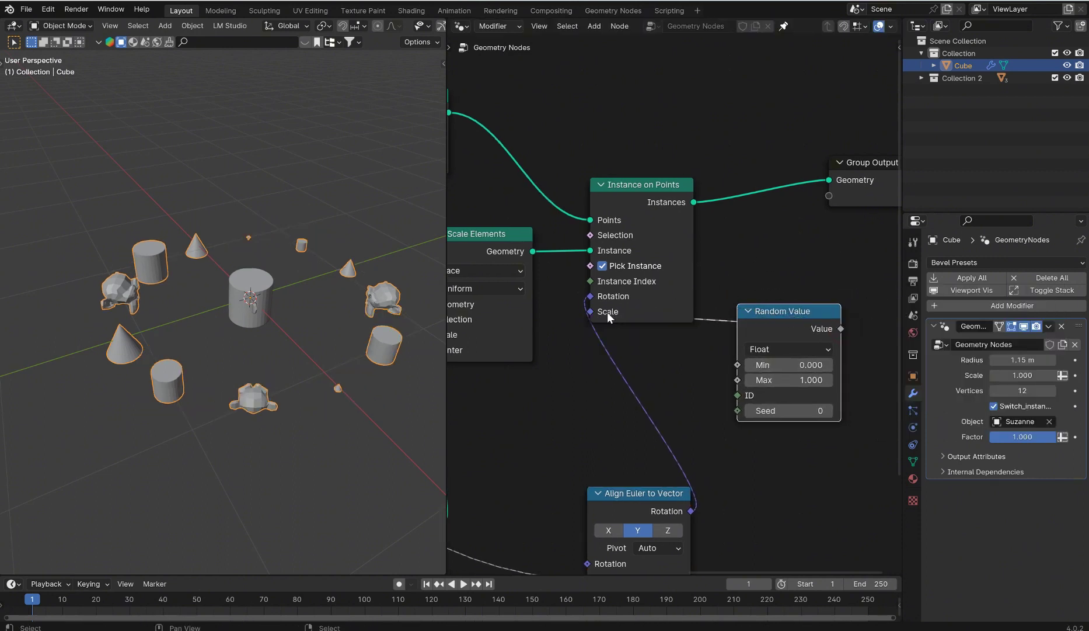
drag(790, 321, 642, 351)
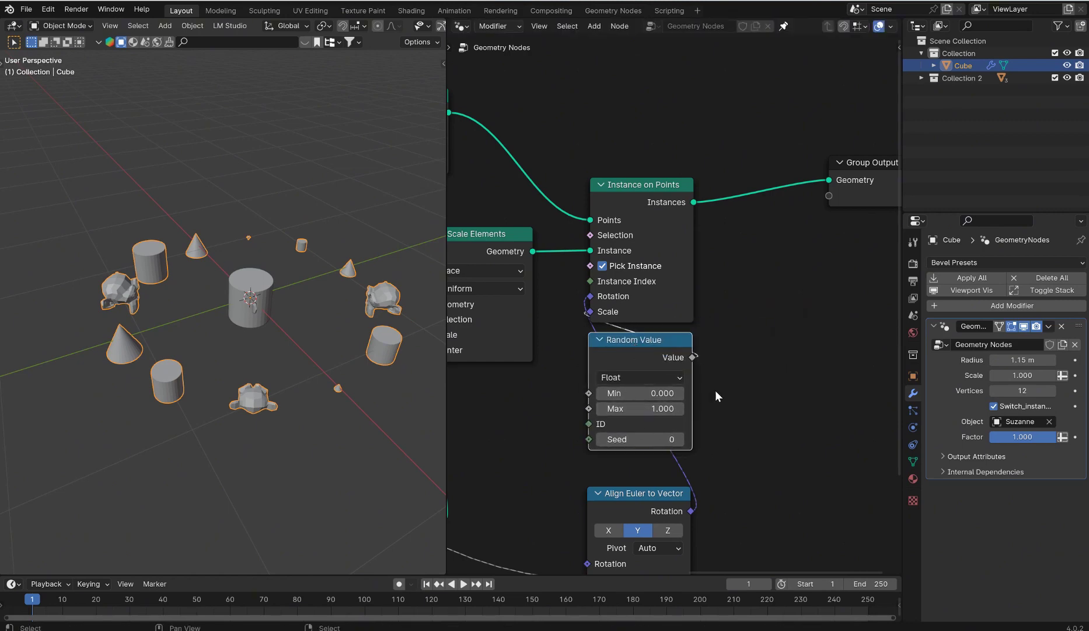
Set the Random Value node's Min to 0.860 and its Seed to 70.
scroll(695, 359, up, 3)
scroll(713, 391, down, 1)
middle_drag(714, 391, 772, 178)
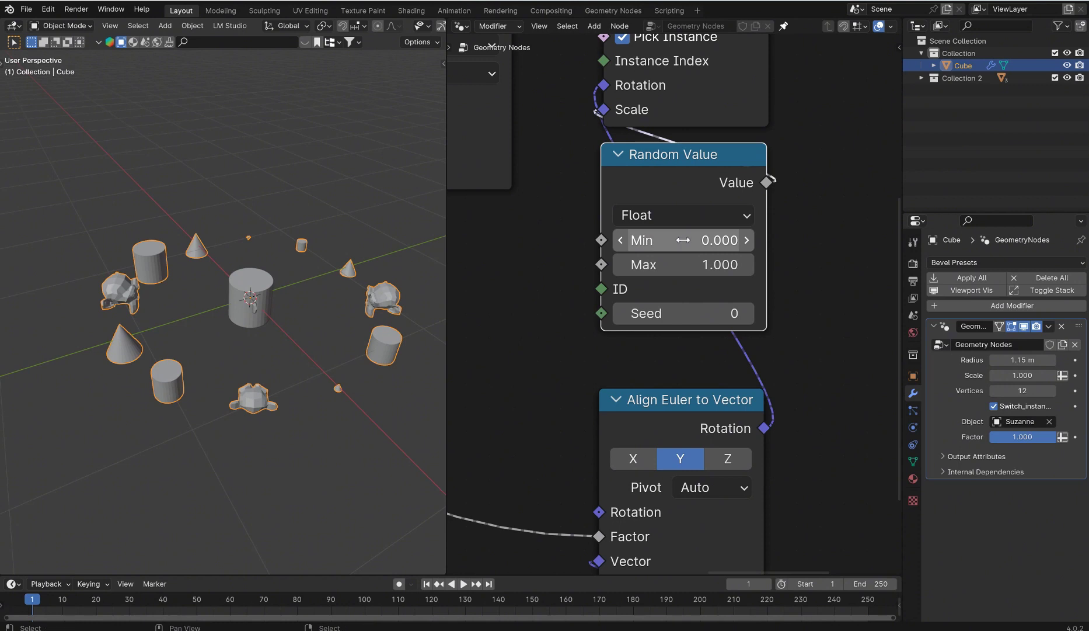
drag(683, 240, 701, 264)
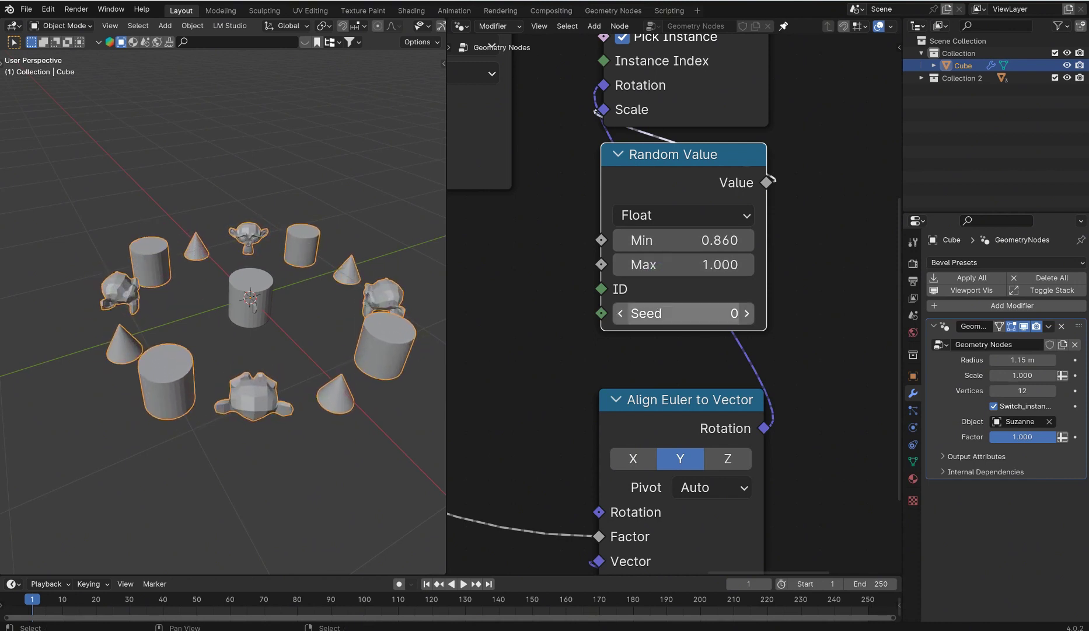
drag(684, 313, 724, 313)
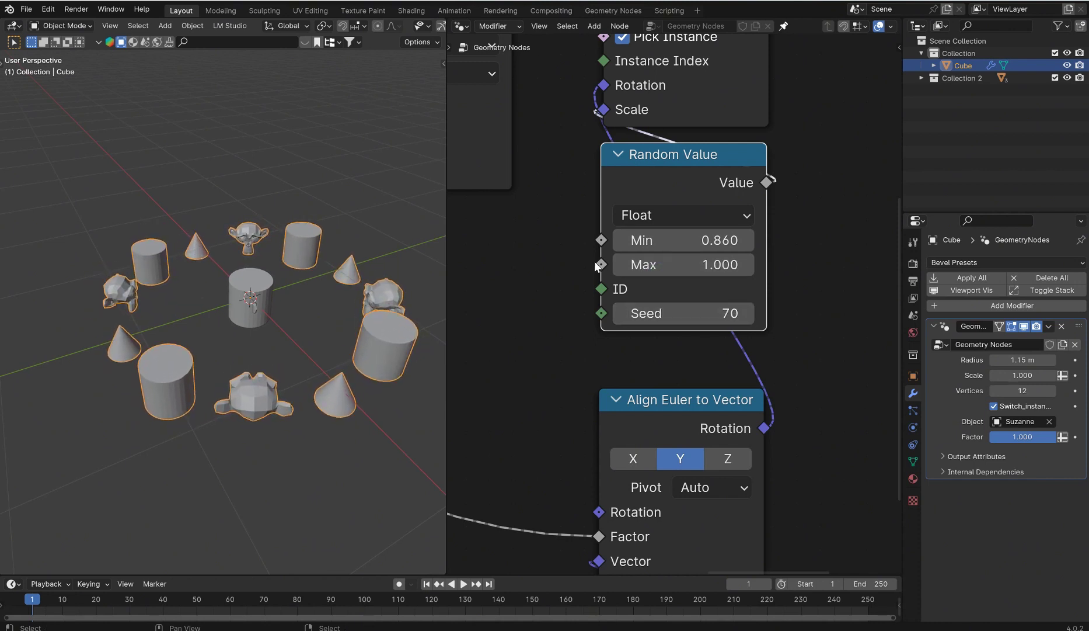
Unpin the node tree from the node editor and delete all objects in the scene.
scroll(597, 265, down, 3)
middle_drag(571, 213, 666, 269)
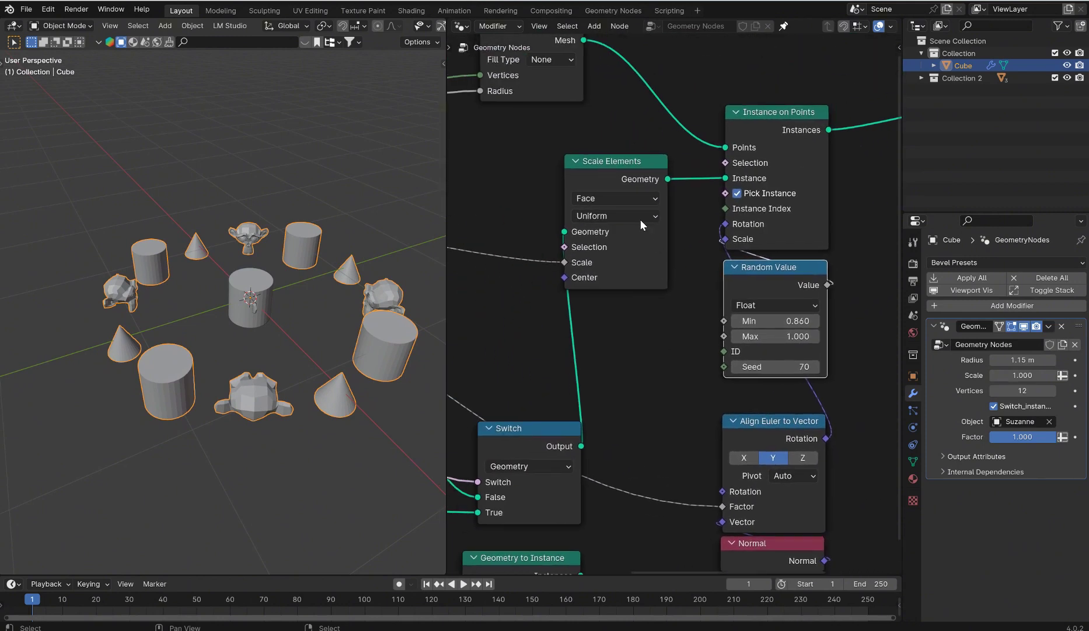
drag(611, 170, 636, 188)
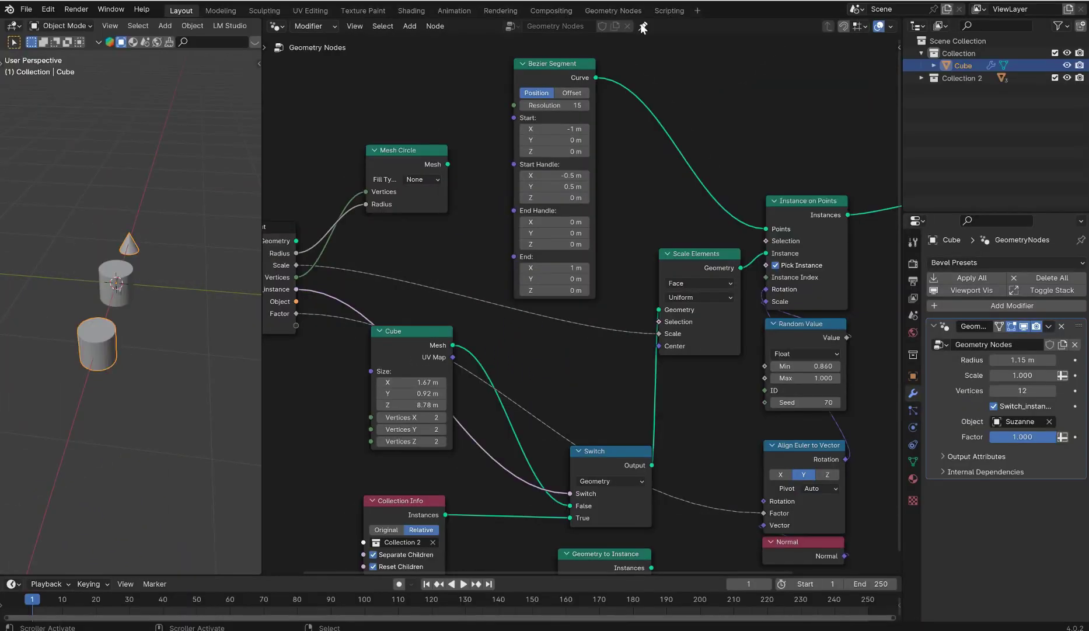
click(643, 27)
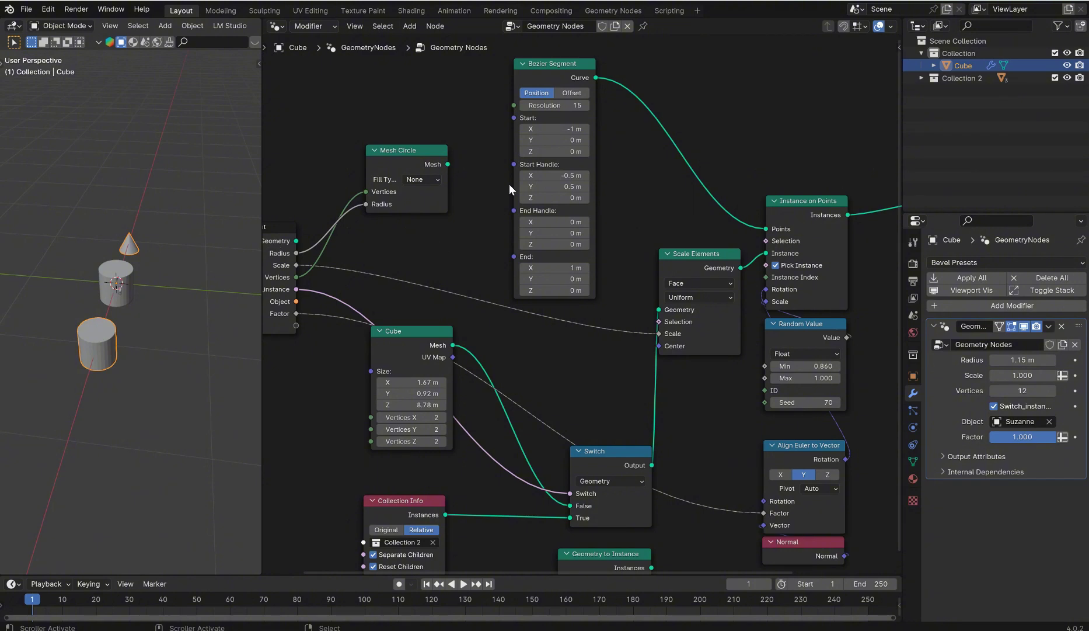
key(a)
key(Delete)
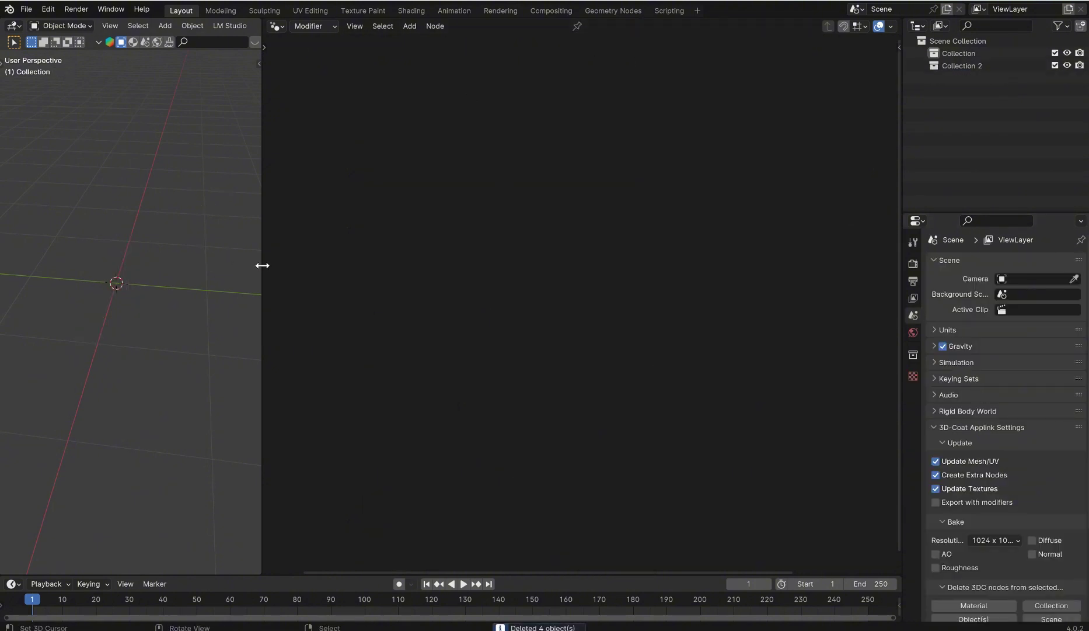
Add a Bezier curve to the empty scene and create a new geometry node tree for it.
drag(262, 265, 465, 260)
key(shift+a)
mouse_move(265, 257)
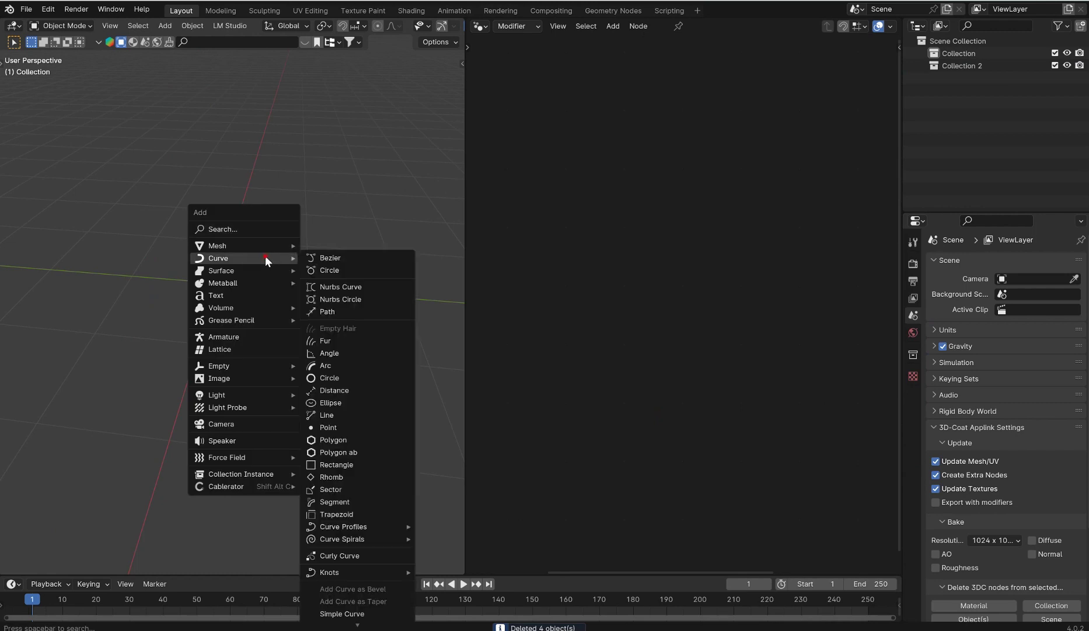
click(363, 260)
middle_drag(360, 259, 228, 292)
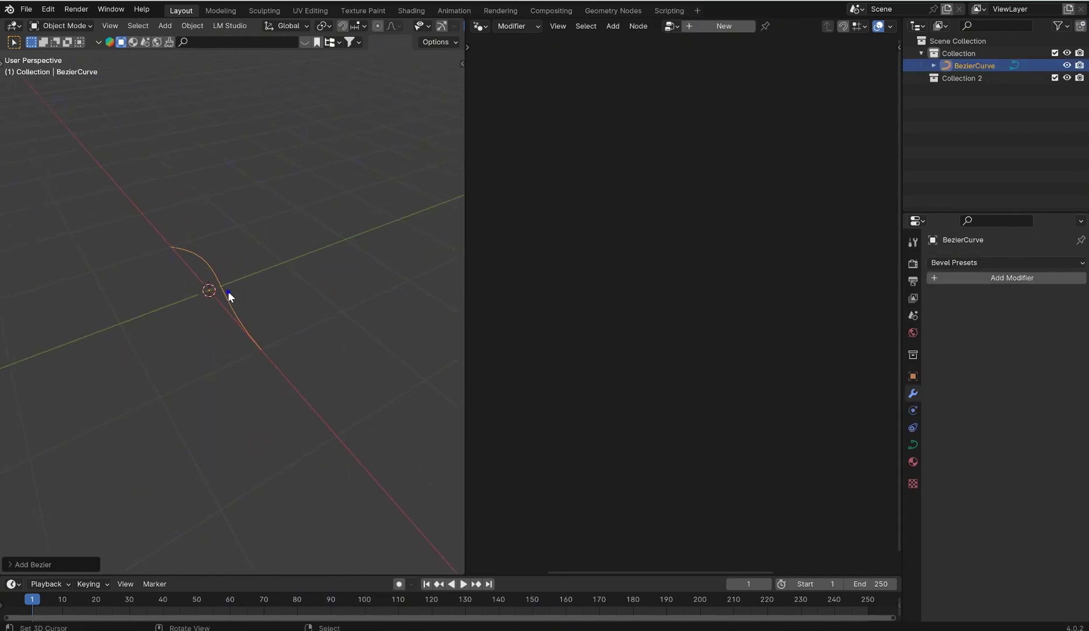
click(722, 25)
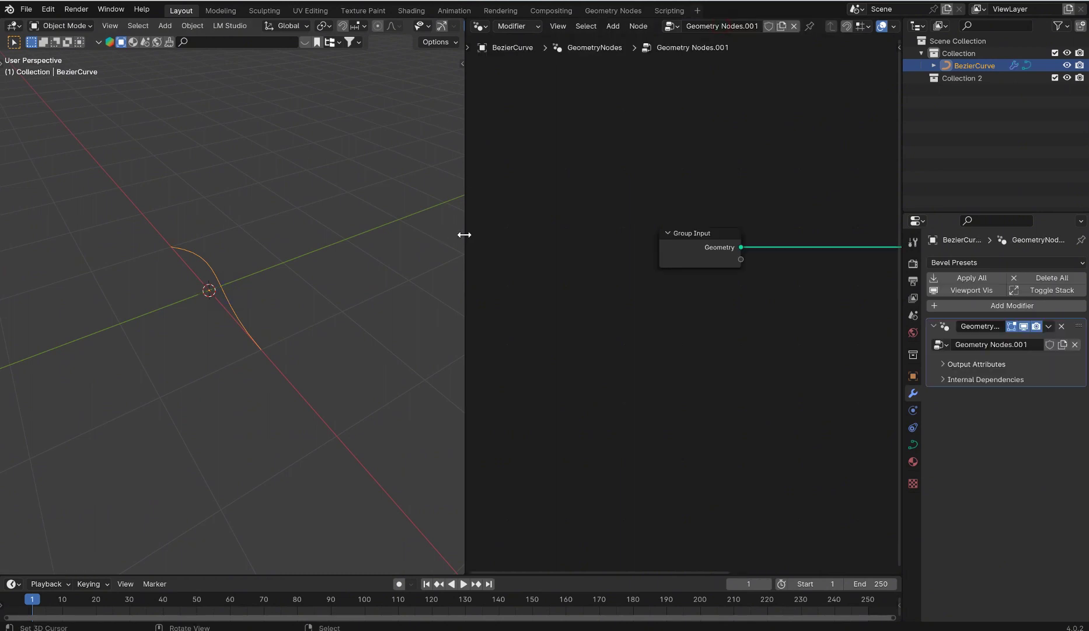
Move Group Output aside and insert an Instance on Points node on the link between Group Input and Group Output.
drag(464, 234, 295, 222)
key(Home)
drag(674, 261, 723, 281)
key(shift+a)
text(instance)
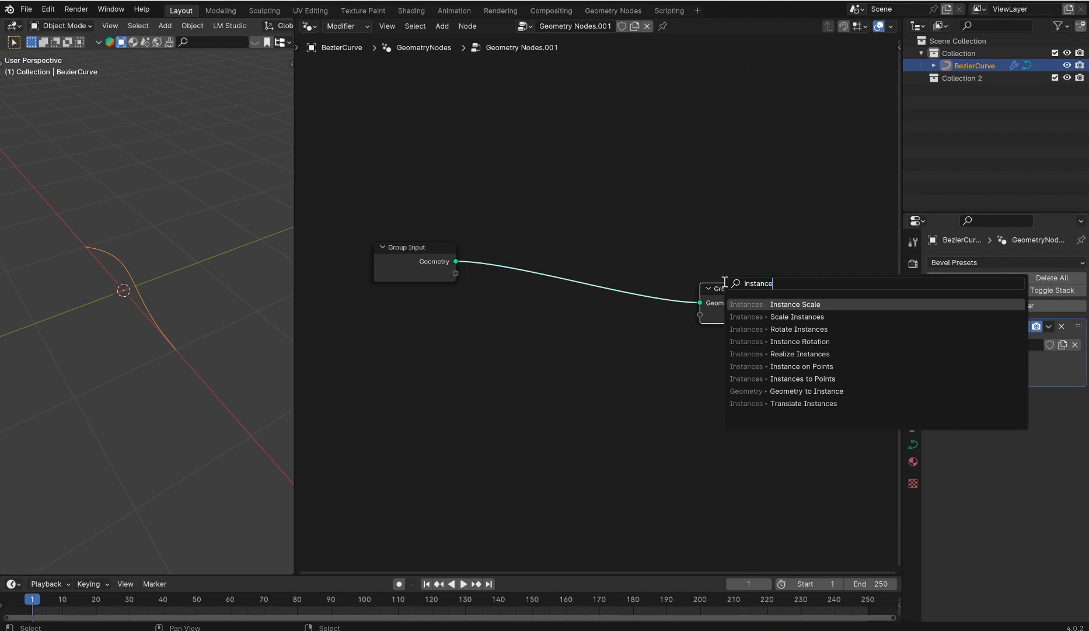
text( on)
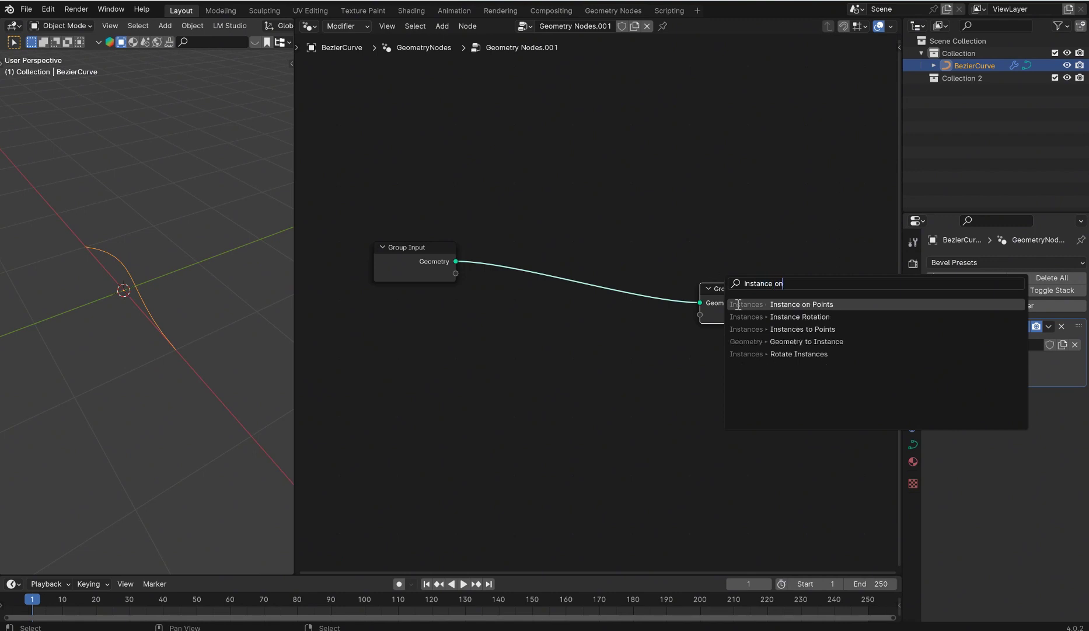
click(841, 305)
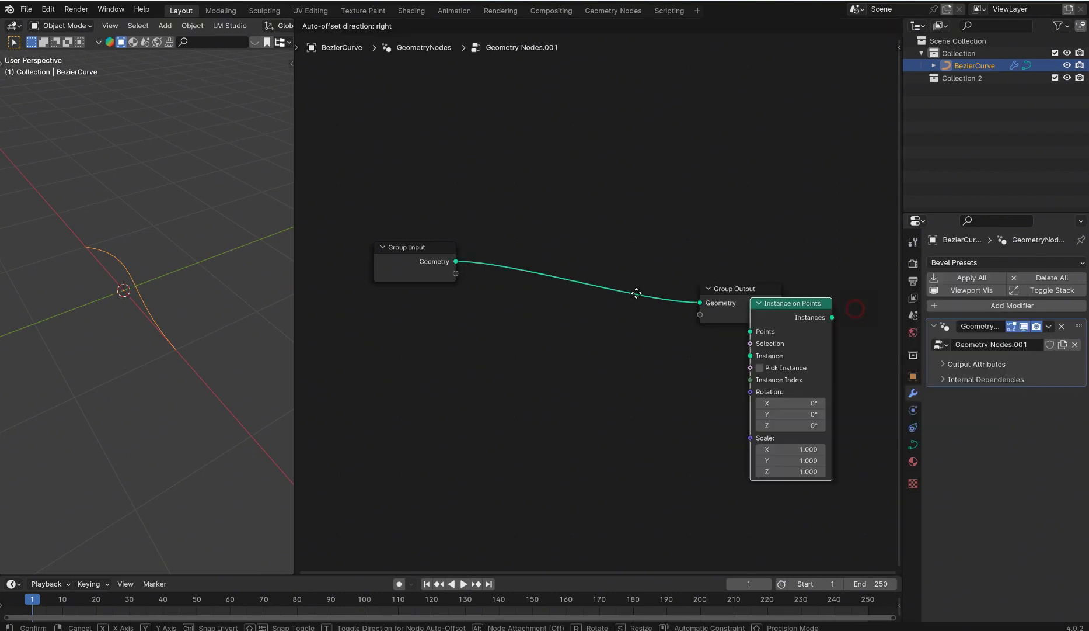
click(671, 312)
Add a UV Sphere node with a 0.05 m radius and connect its Mesh to the Instance input of Instance on Points.
key(shift+a)
text(uv)
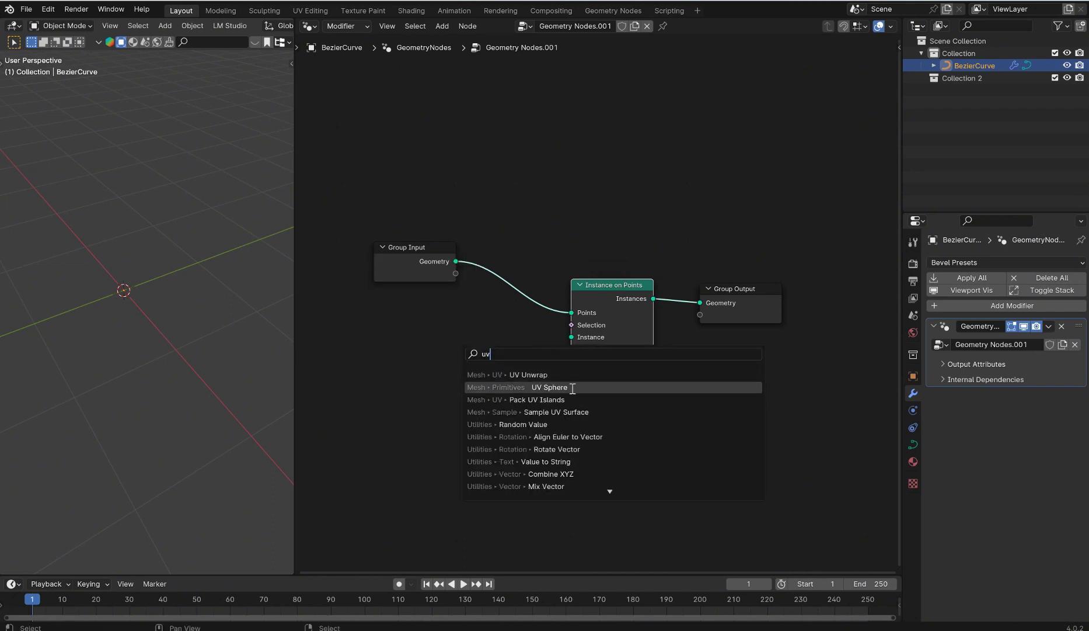
click(512, 387)
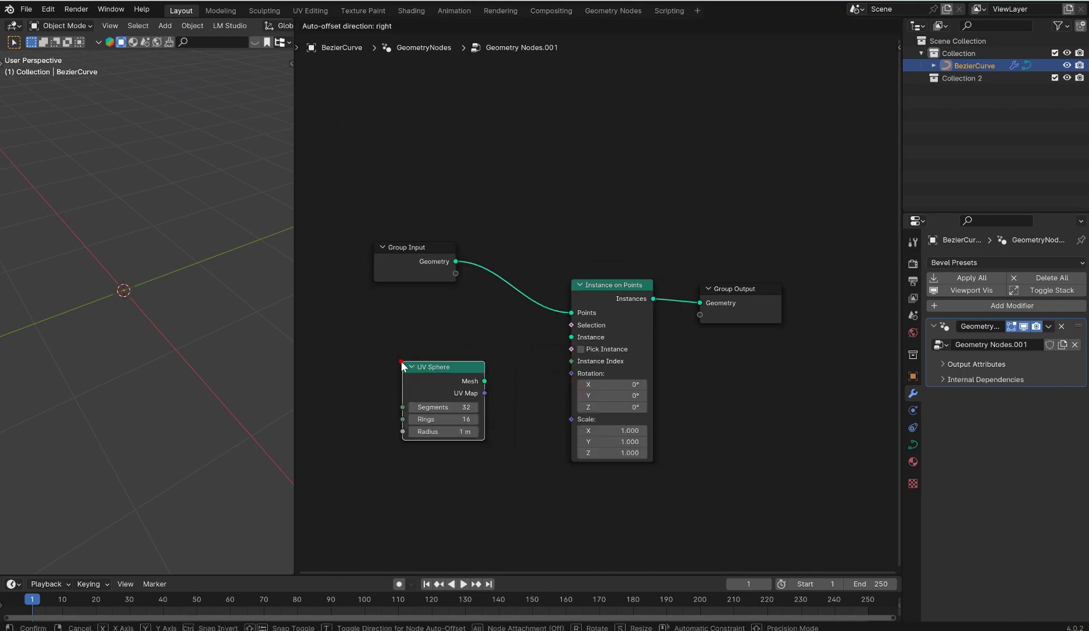
click(440, 425)
click(440, 431)
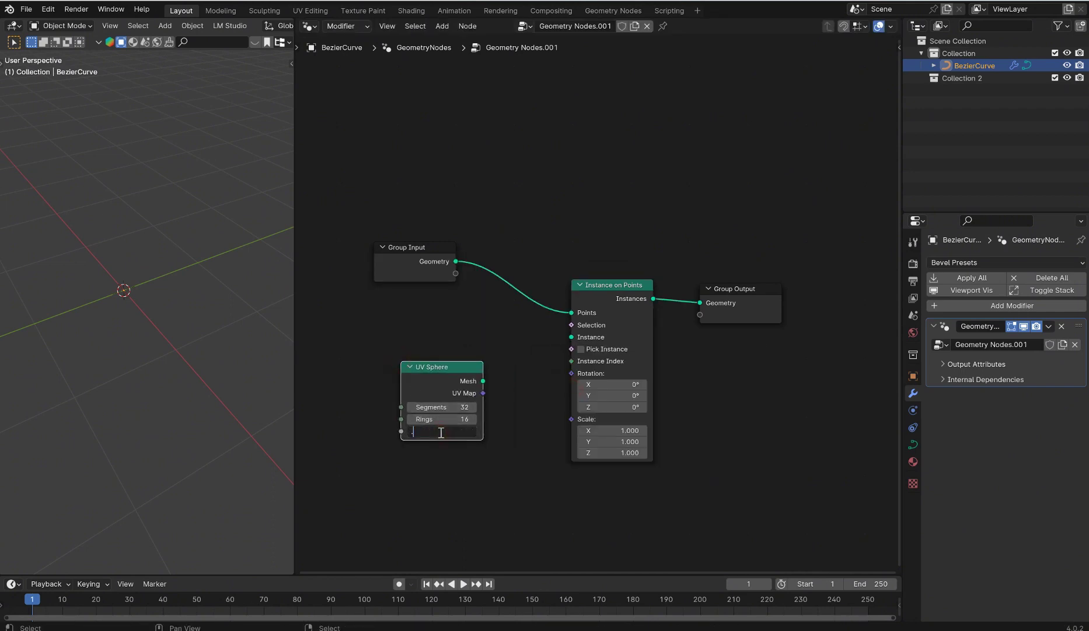
key(Return)
drag(482, 381, 571, 337)
middle_drag(210, 257, 284, 294)
Move Group Input away, insert a Resample Curve node between it and Instance on Points, and set its Count to 11.
middle_drag(694, 272, 834, 253)
drag(519, 227, 373, 201)
key(shift+a)
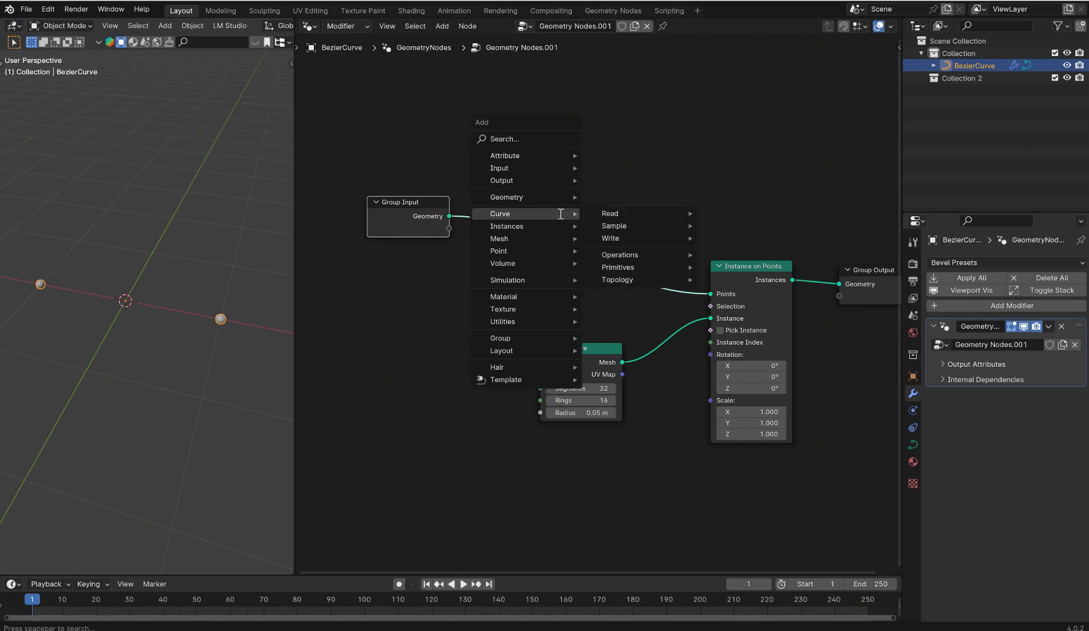
text(resampl)
key(Return)
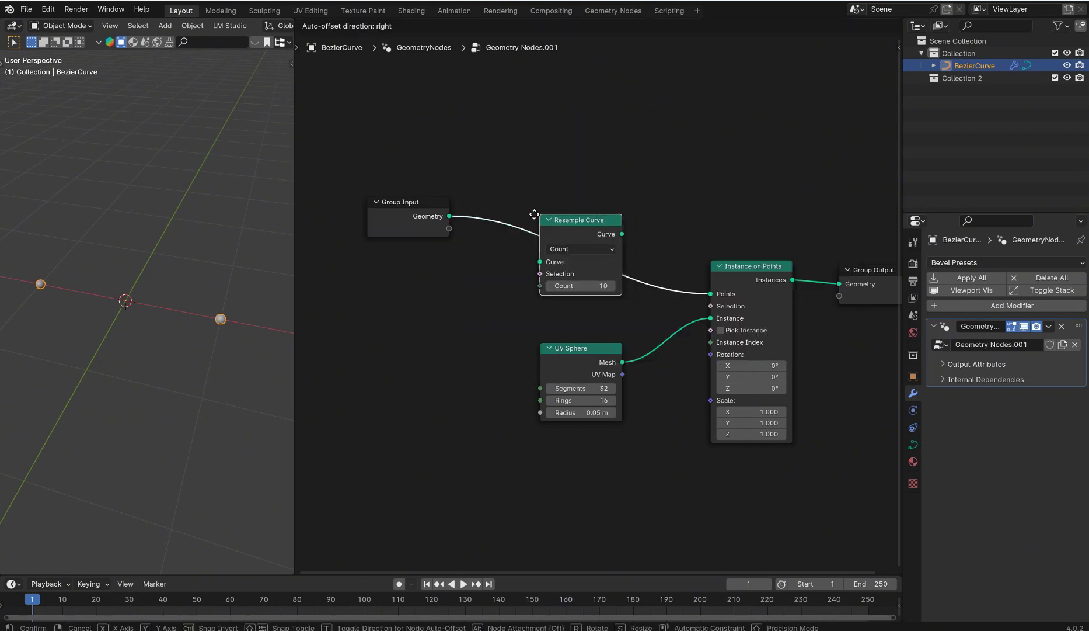
click(534, 214)
mouse_move(563, 286)
shift+mouse_down()
mouse_move(604, 286)
mouse_move(576, 285)
shift+mouse_up()
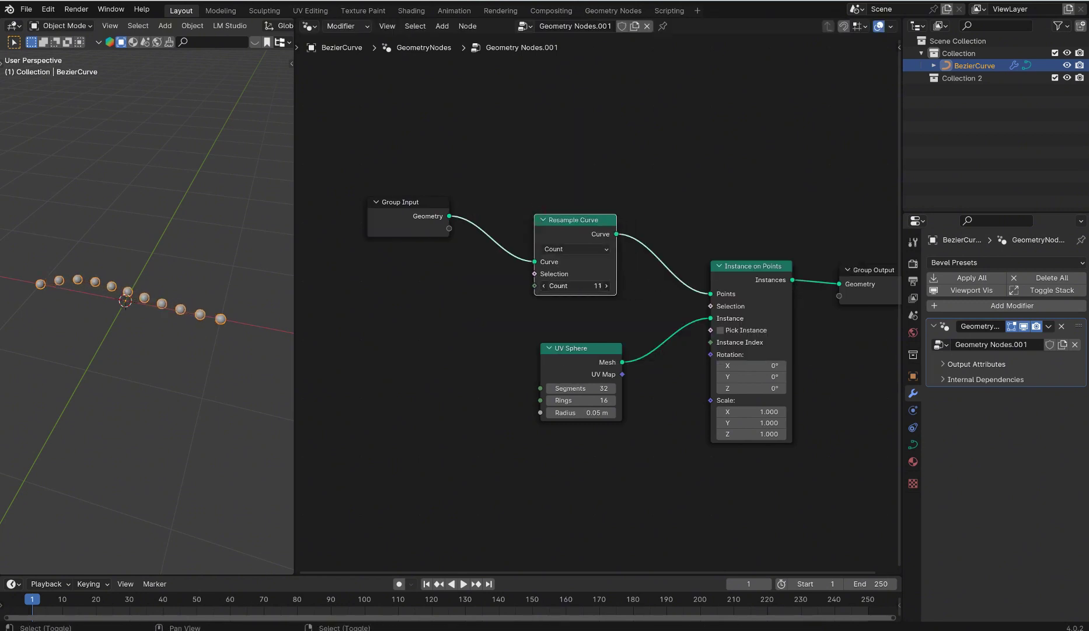
middle_drag(145, 279, 162, 242)
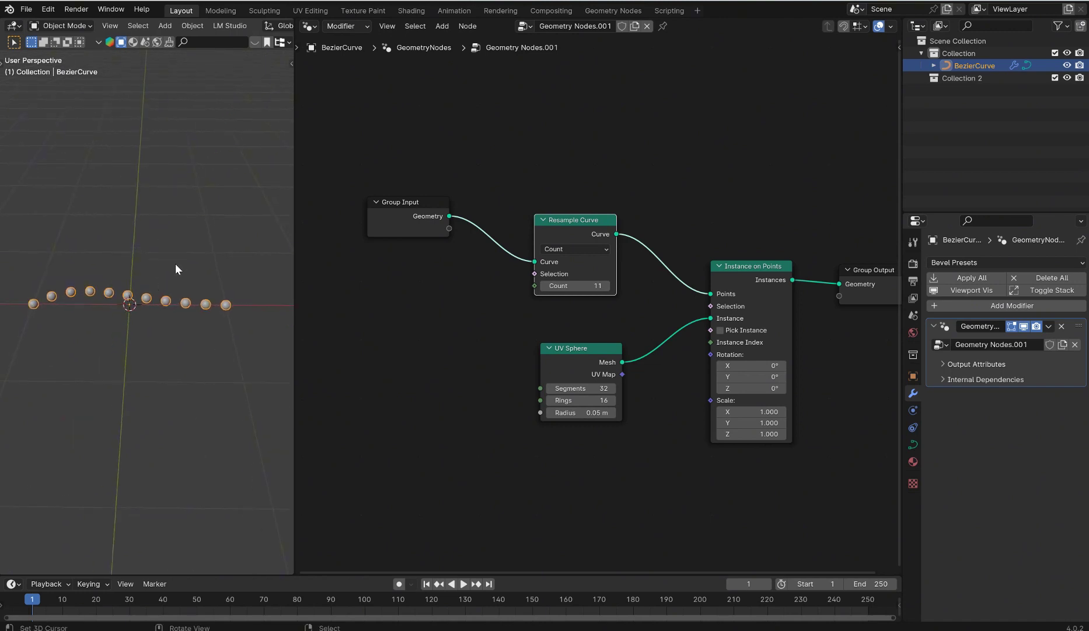
In Edit Mode, activate the curve Draw tool and delete all vertices of the existing Bezier curve.
key(Tab)
middle_drag(140, 269, 160, 260)
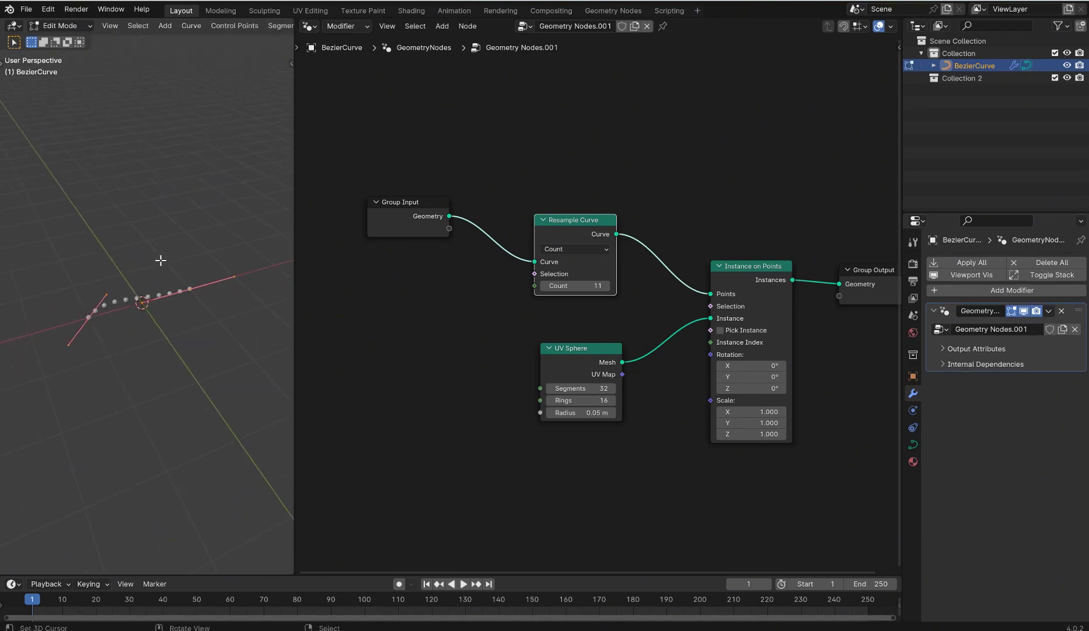
key(t)
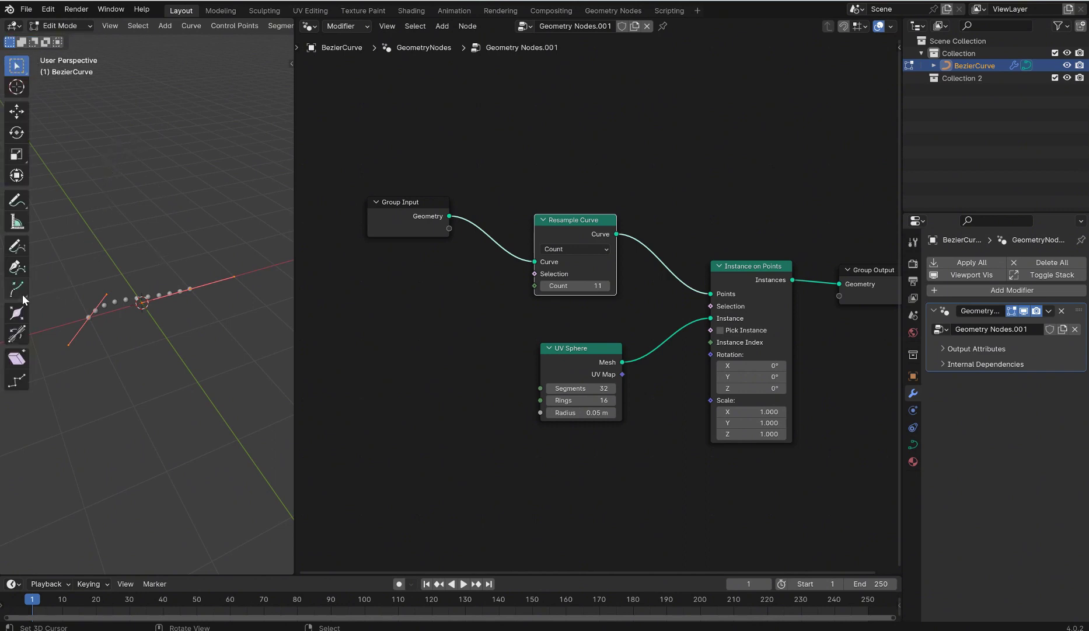
click(17, 247)
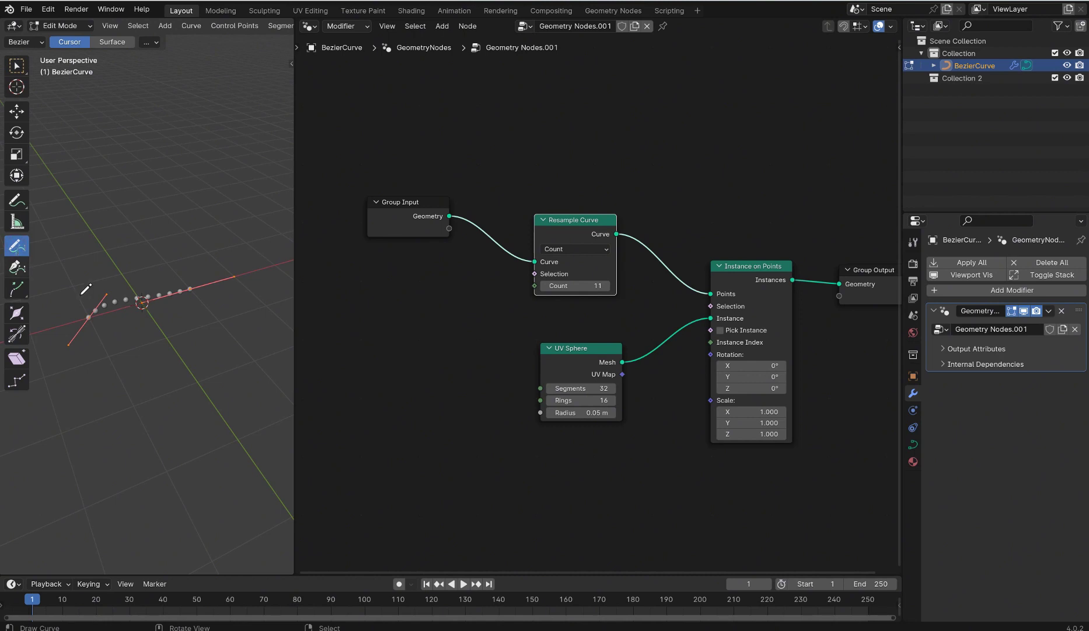
key(x)
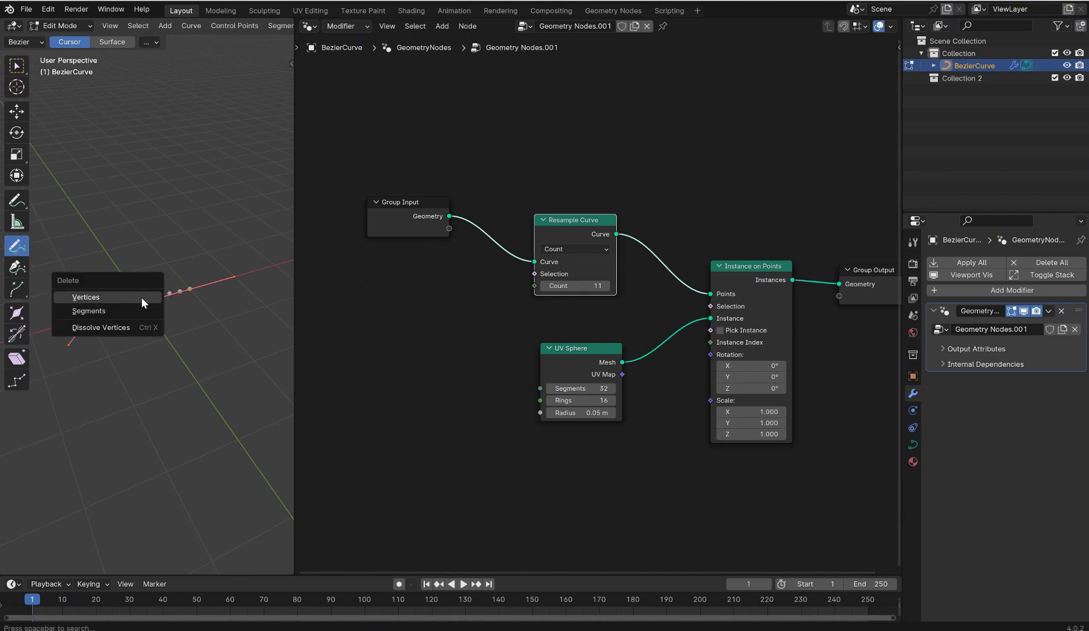
click(142, 298)
Draw a freehand S-shaped curve across the origin in top view and return to Object Mode.
key(KP_7)
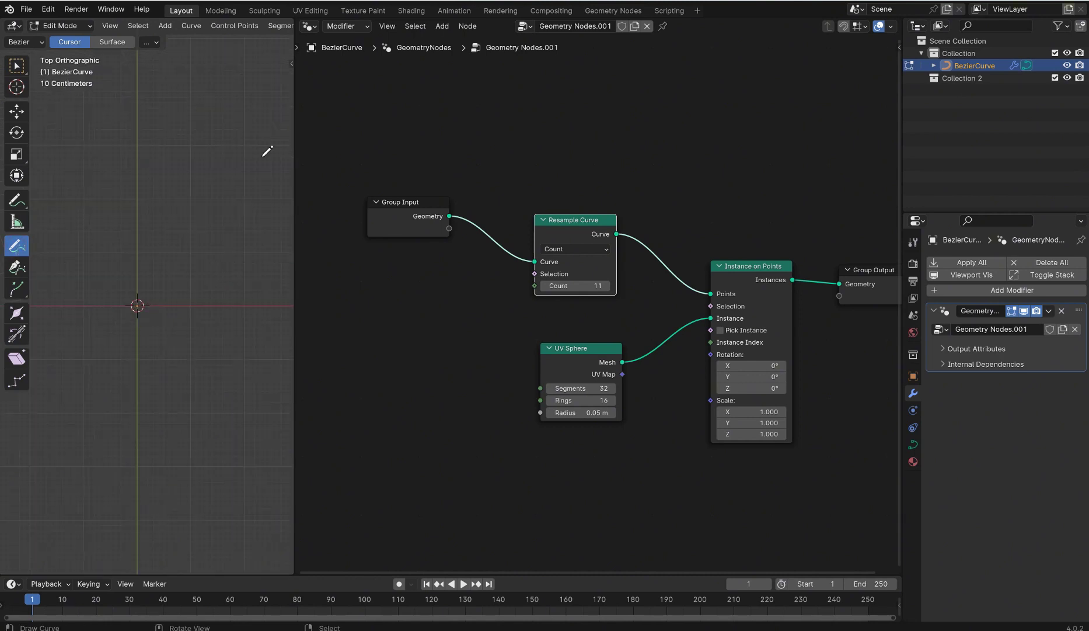
mouse_move(225, 152)
mouse_down()
mouse_move(156, 287)
mouse_move(28, 426)
mouse_up()
mouse_move(28, 426)
middle_down()
mouse_move(89, 401)
mouse_move(181, 298)
middle_up()
middle_drag(222, 267, 106, 347)
scroll(189, 286, down, 2)
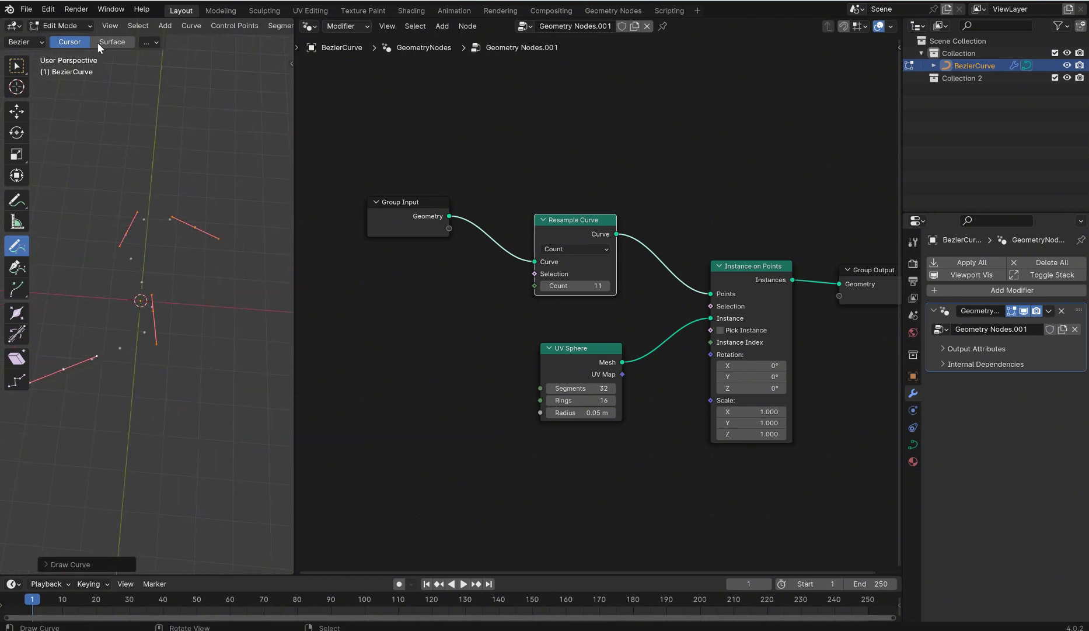
key(Tab)
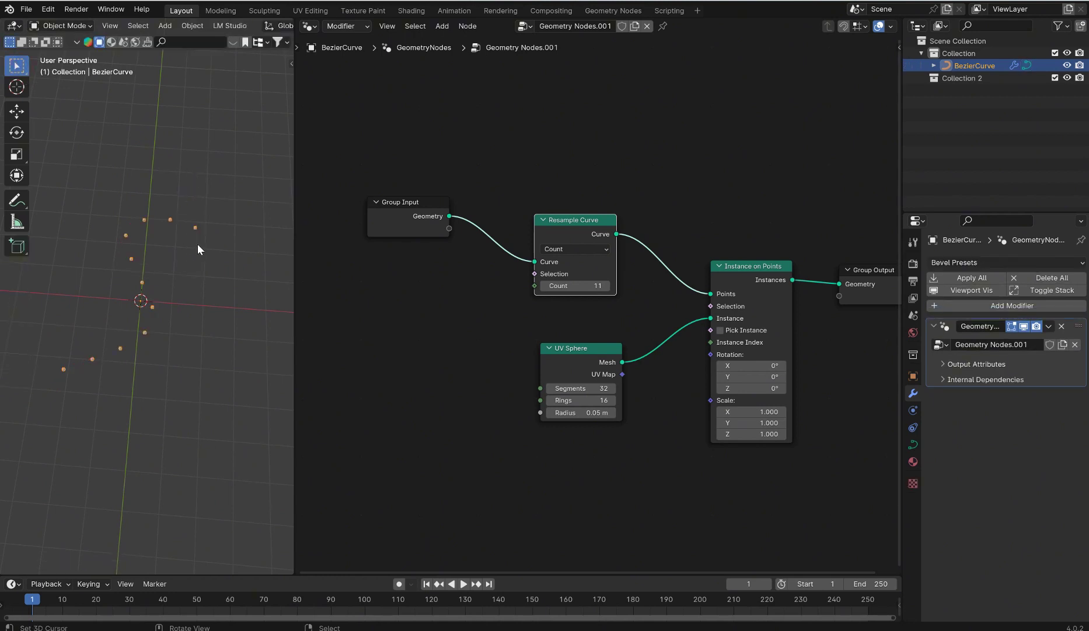
Set the UV Sphere's Segments to 4 and Radius to 0.19 m, and raise the Resample Curve Count to 12.
middle_drag(197, 245, 260, 251)
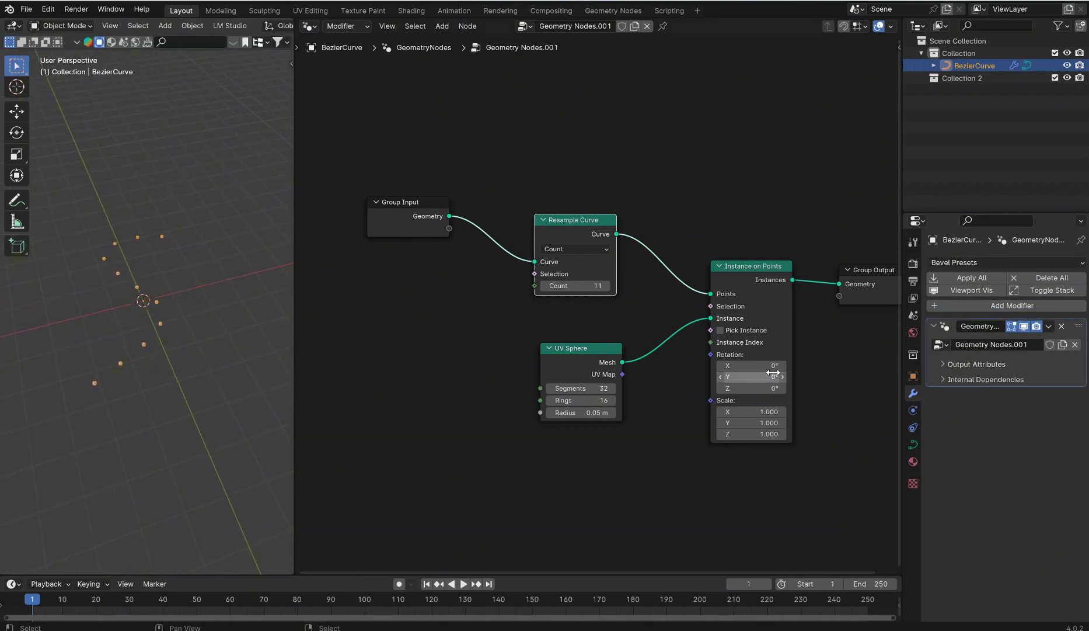
scroll(774, 372, up, 3)
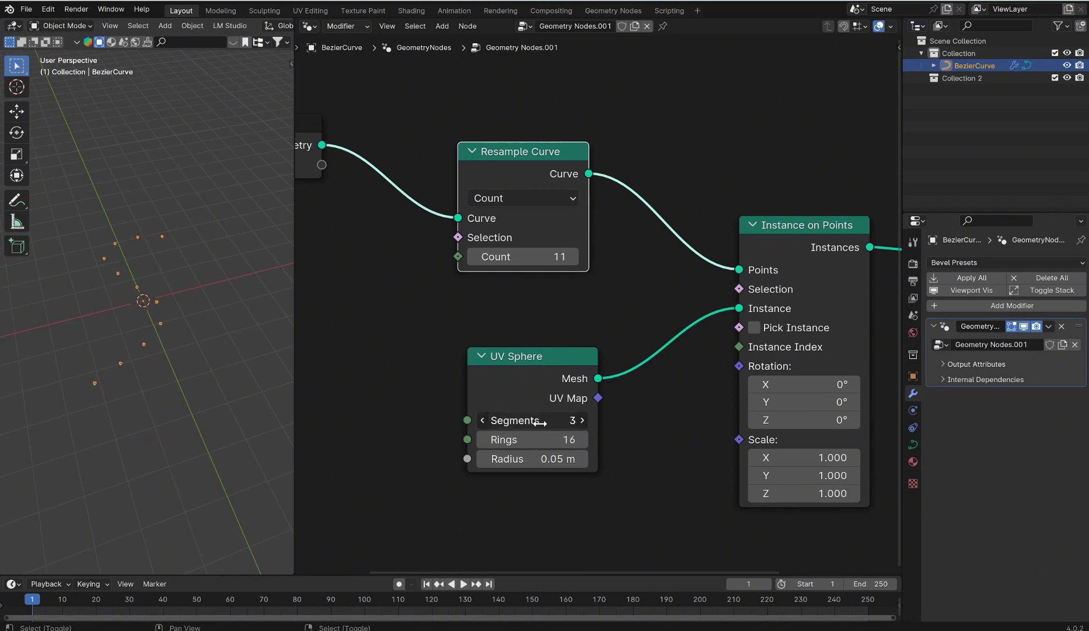
scroll(142, 301, up, 5)
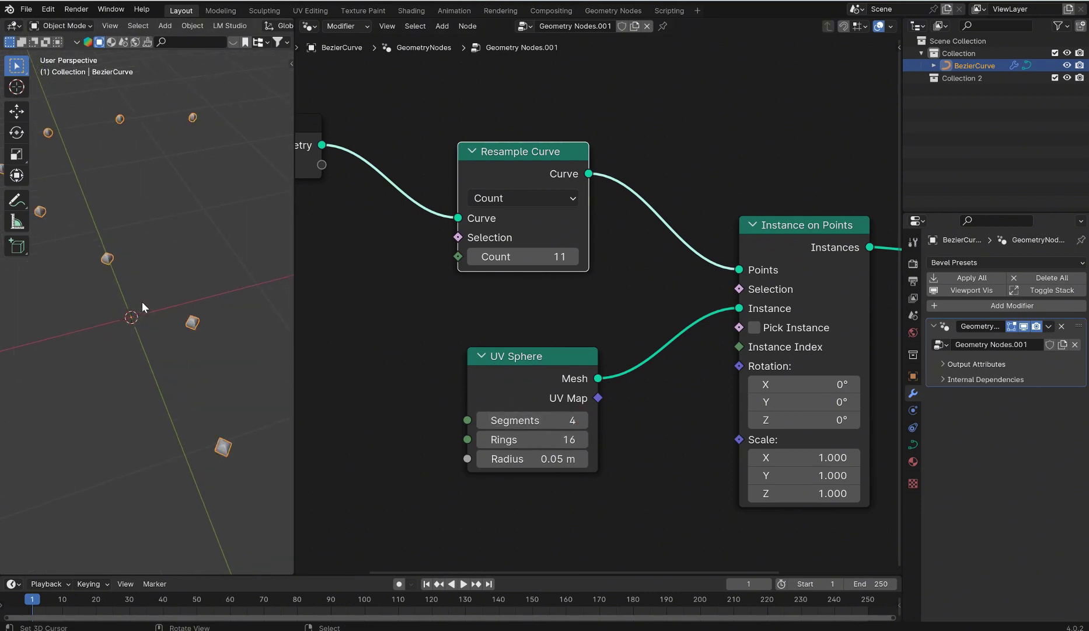
scroll(263, 357, down, 4)
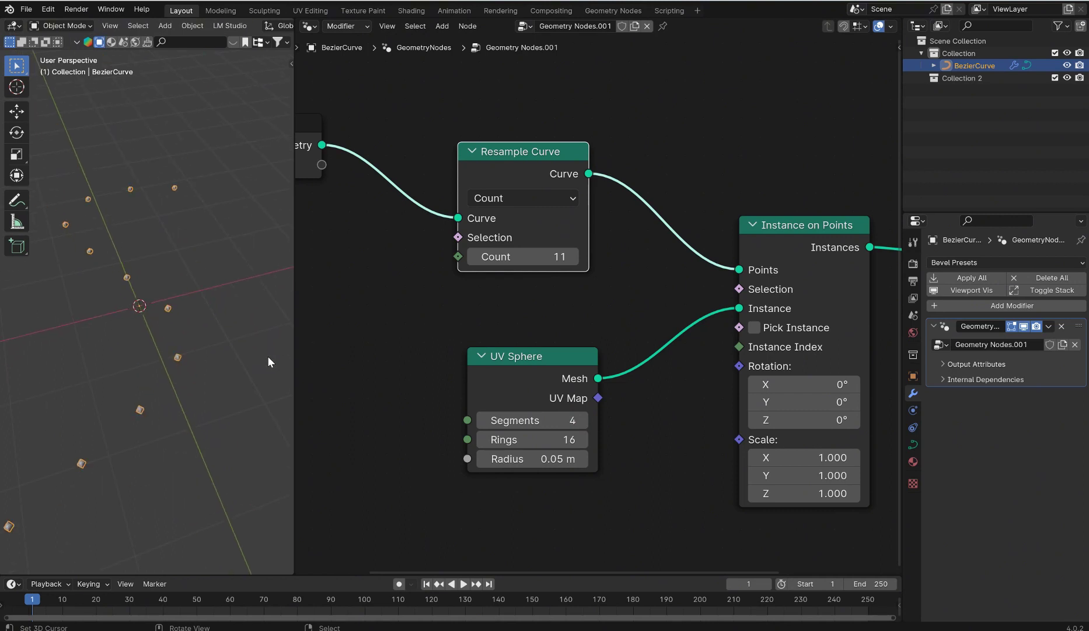
drag(529, 458, 560, 458)
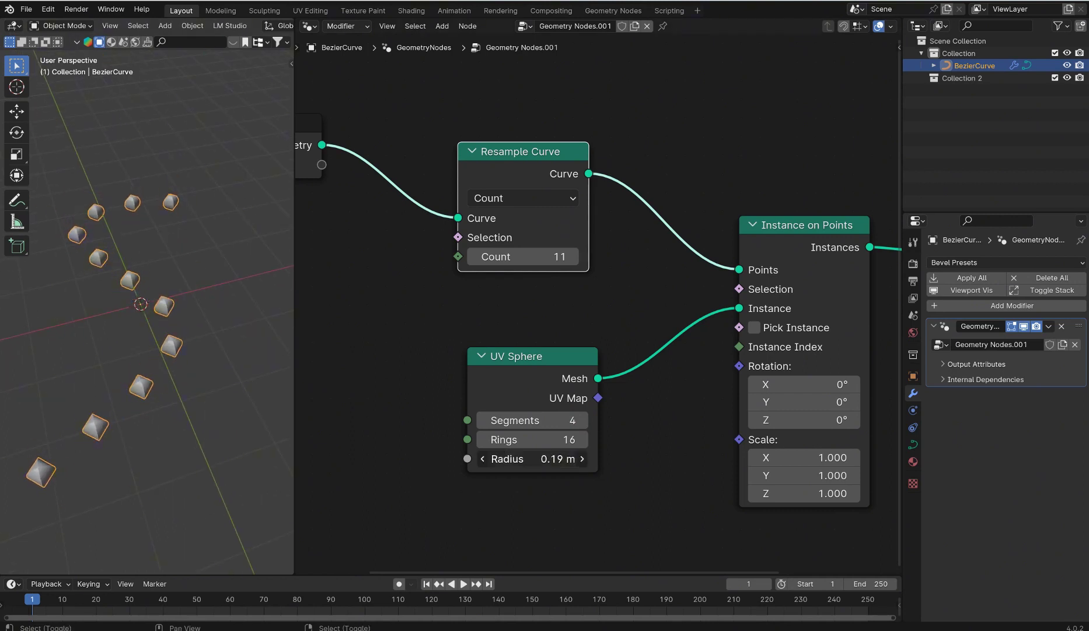
mouse_move(525, 257)
mouse_down()
mouse_move(561, 257)
mouse_move(529, 257)
mouse_up()
Check the orientation of the instances along the curve, and switch the curve back to Edit Mode in top view.
key(KP_7)
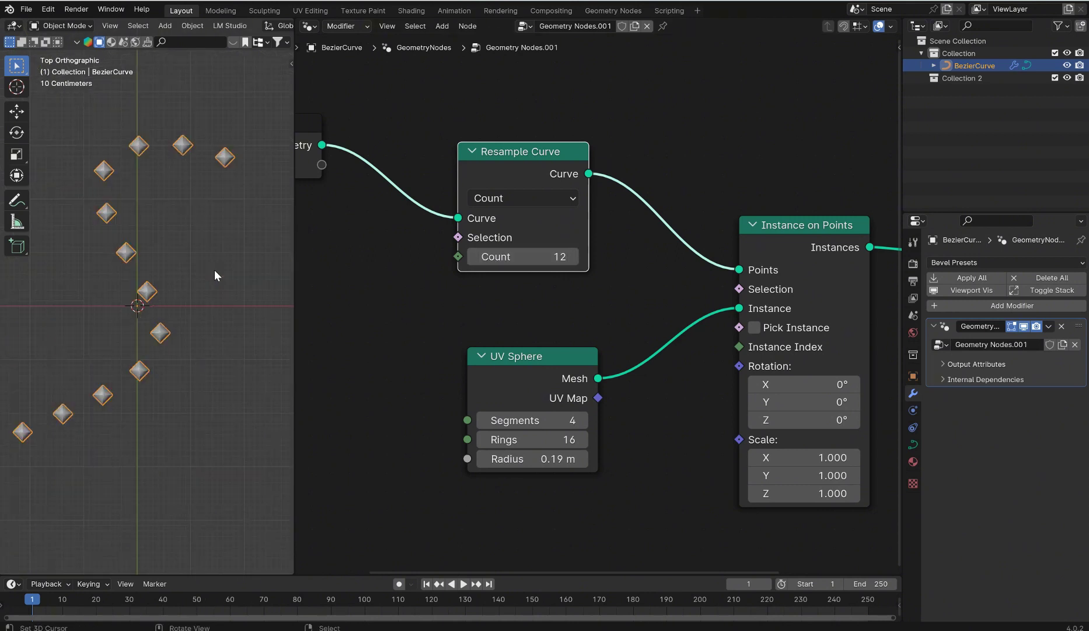
scroll(214, 270, down, 4)
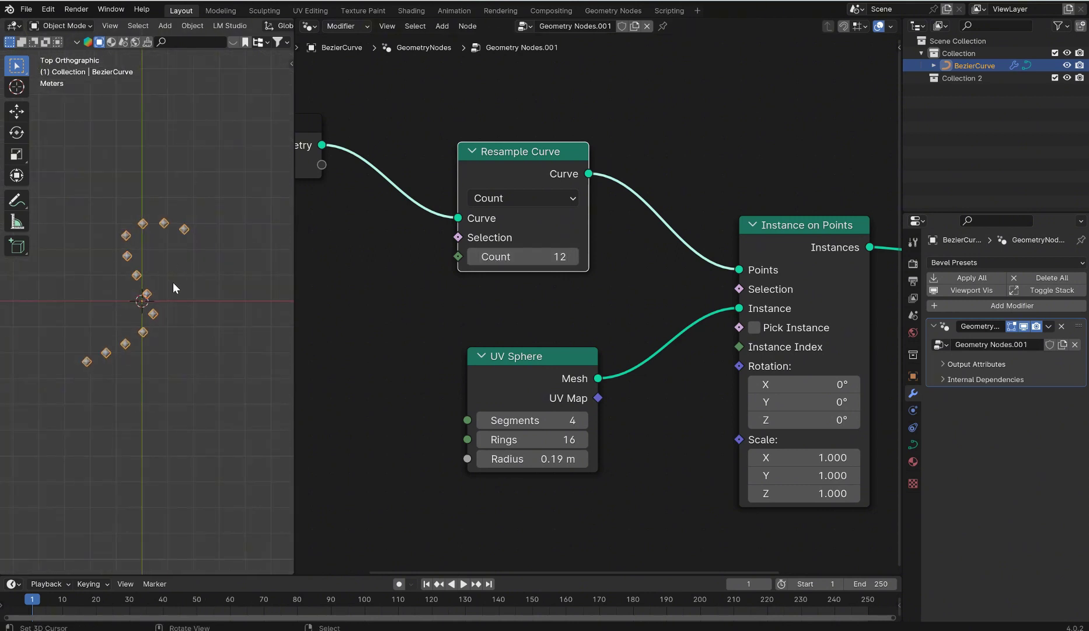
middle_drag(195, 260, 321, 188)
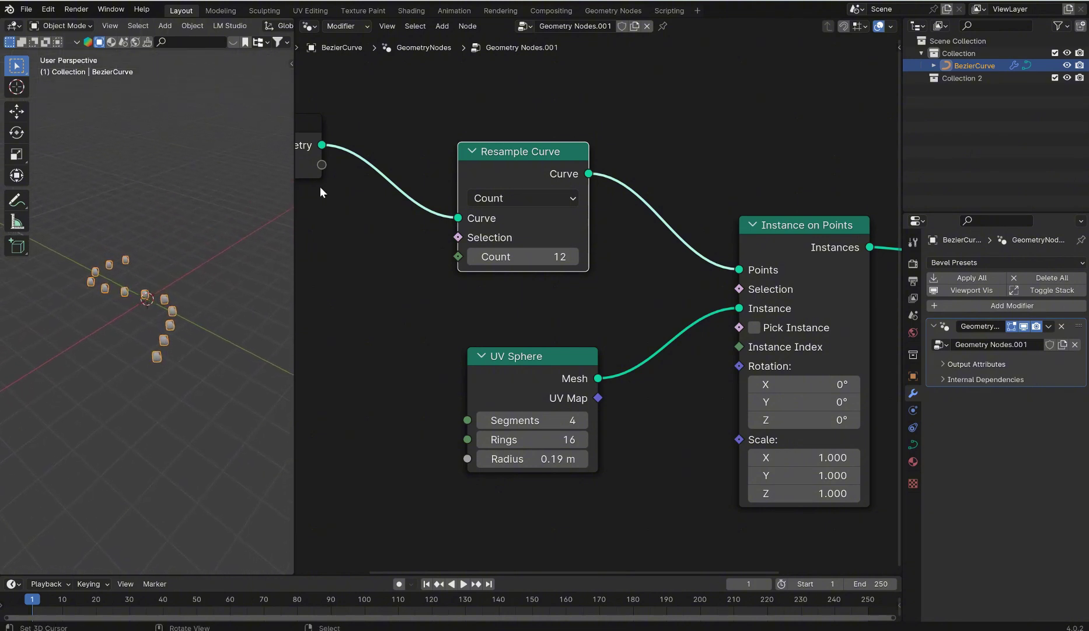
middle_drag(189, 242, 215, 262)
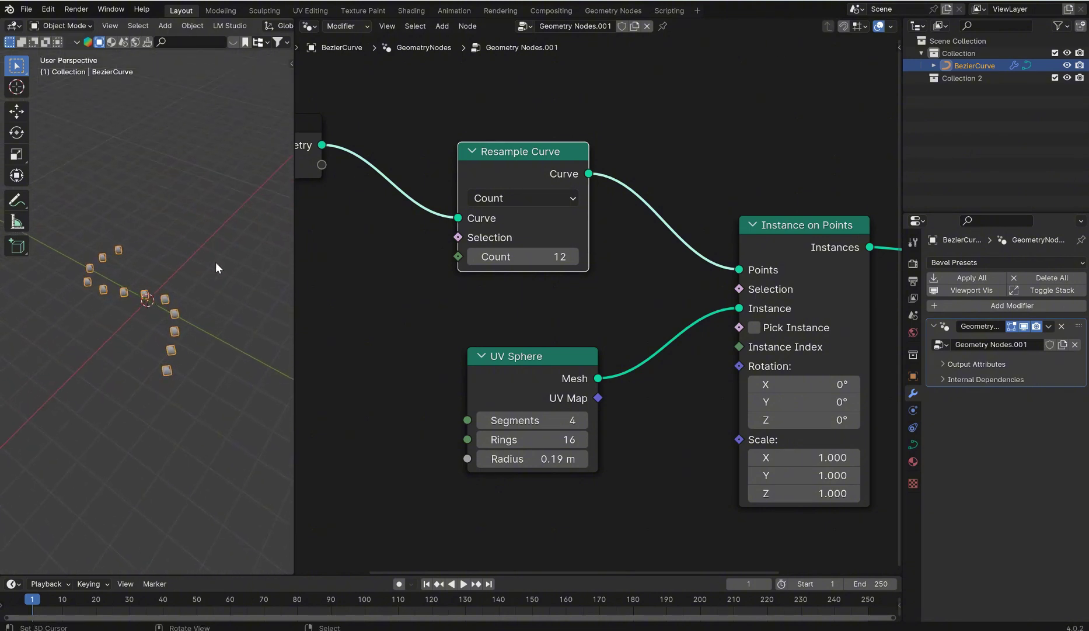
key(ctrl+Tab)
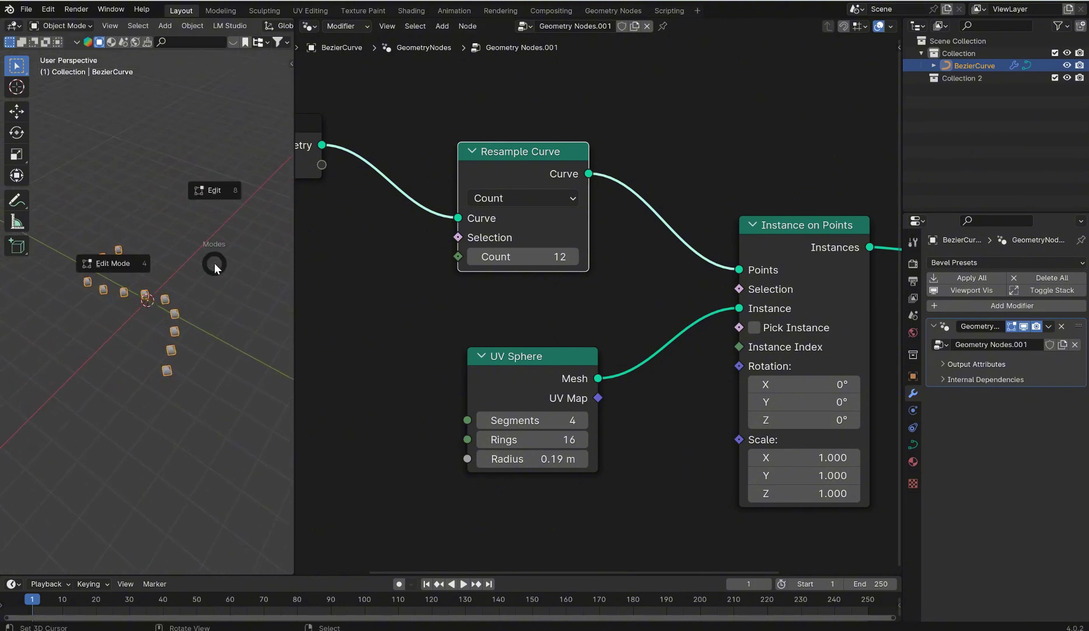
click(220, 190)
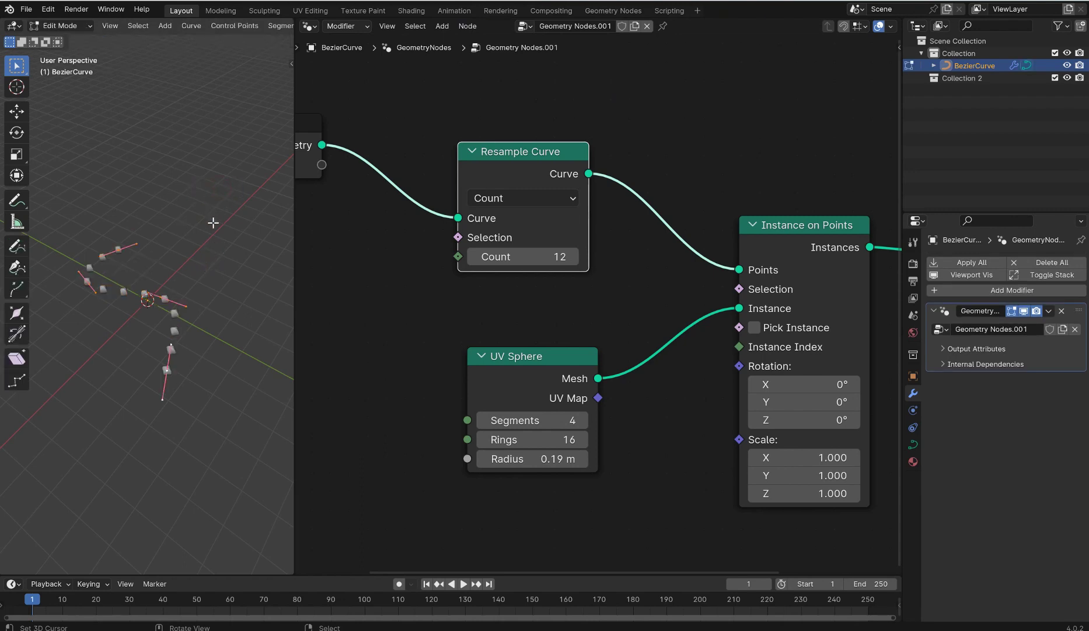
key(KP_7)
scroll(199, 225, up, 5)
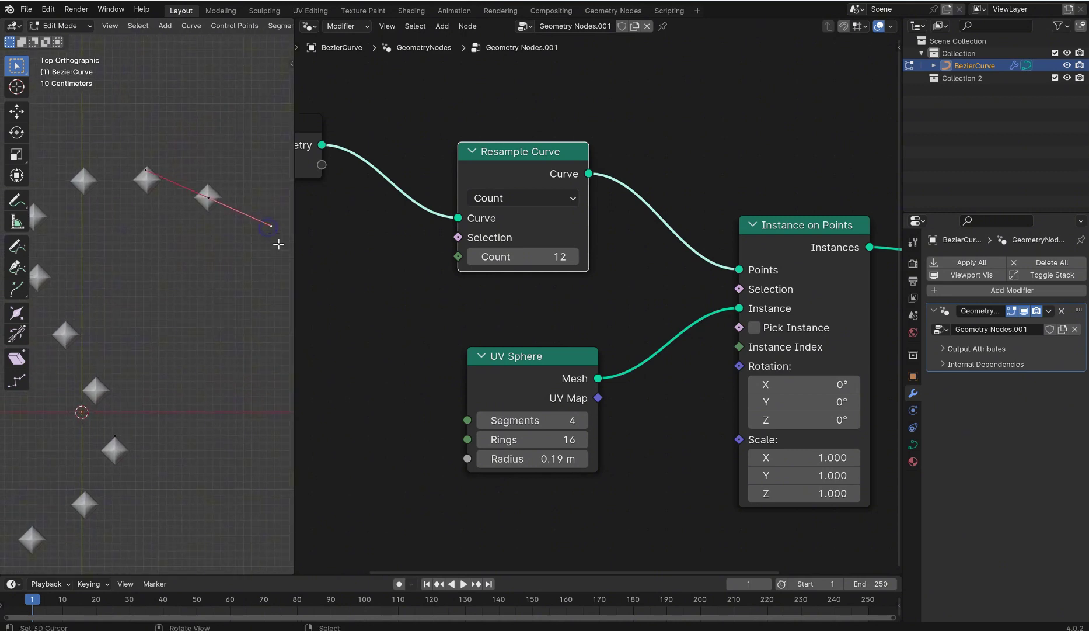
Try rotating the handles of the curve's upper end point in top view.
key(r)
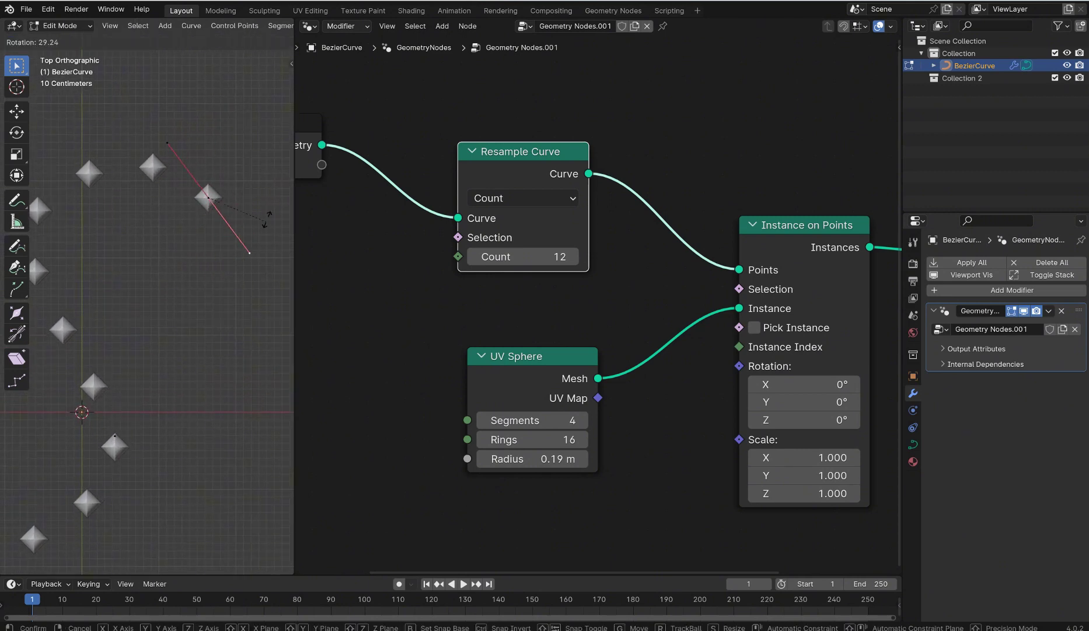
right_click(249, 188)
scroll(220, 130, down, 5)
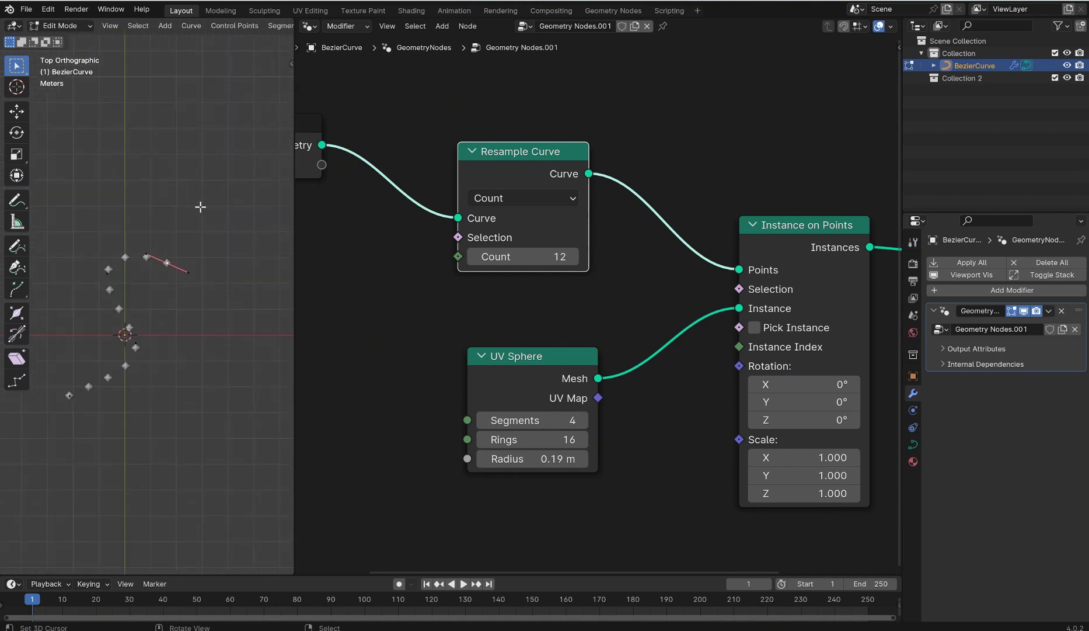
scroll(159, 280, up, 2)
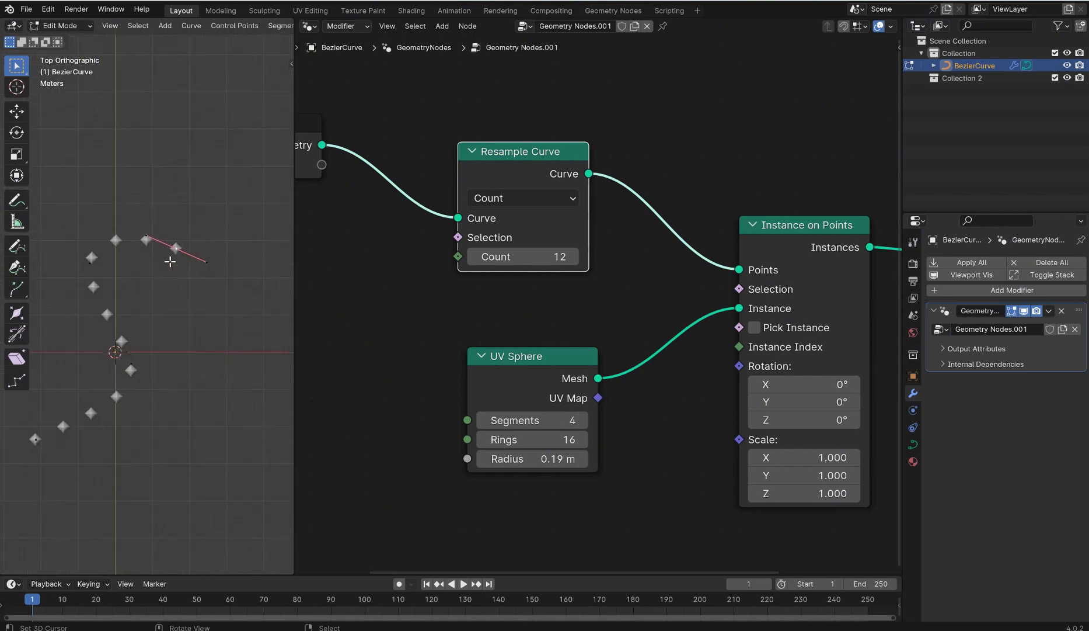
Move the curve's upper end point farther up and to the right, and extrude a new point beyond it in top view.
key(g)
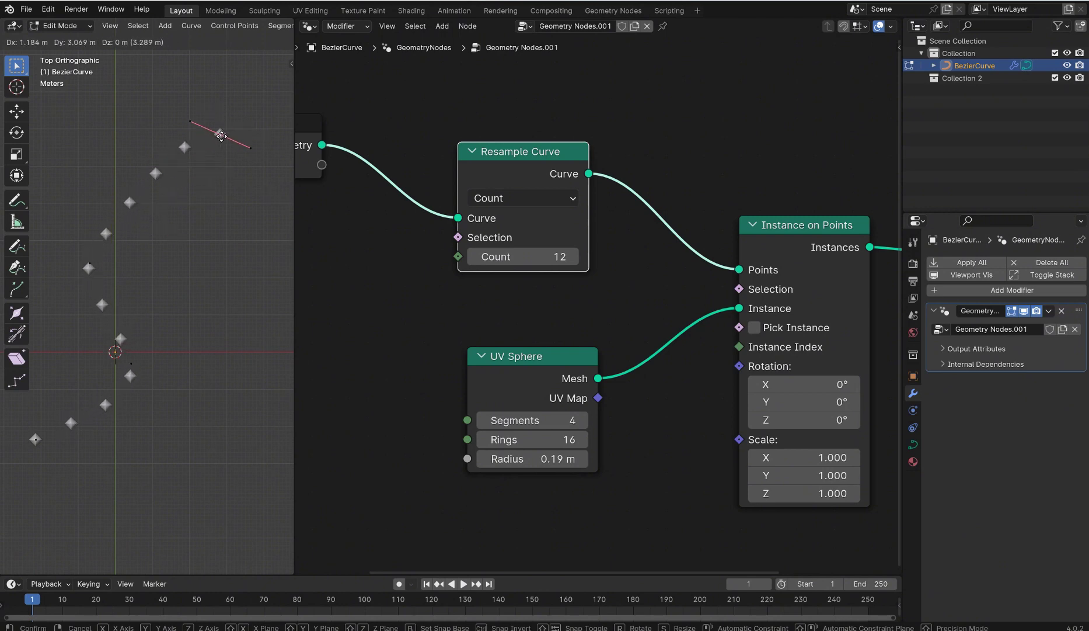
click(169, 183)
scroll(222, 167, down, 5)
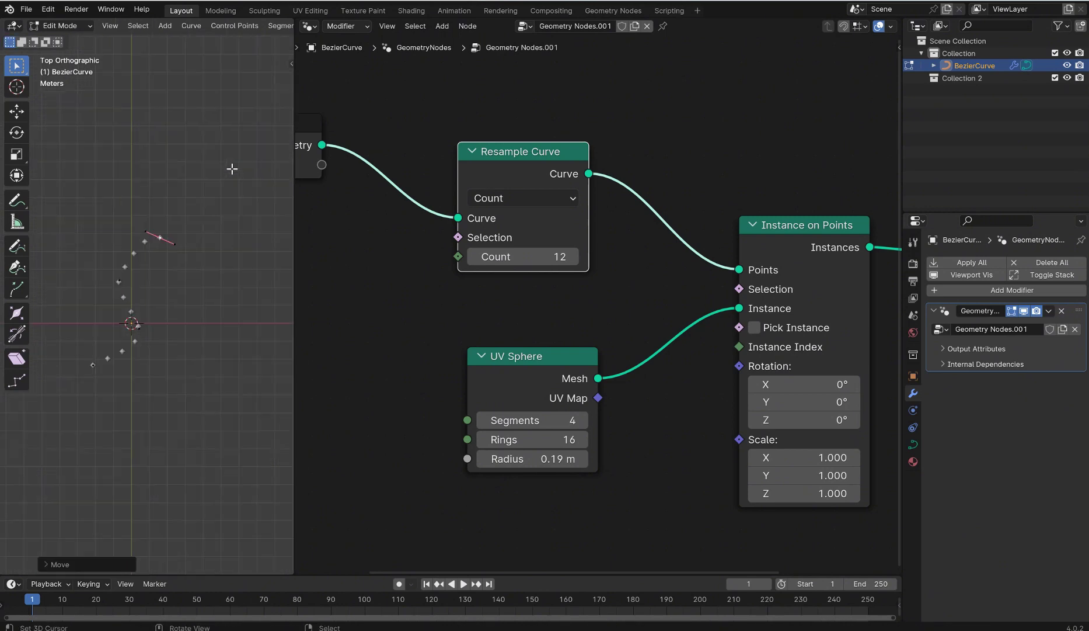
key(g)
click(250, 111)
Extrude another curve point toward the upper left and reposition its outer handle to bend the new segment.
key(e)
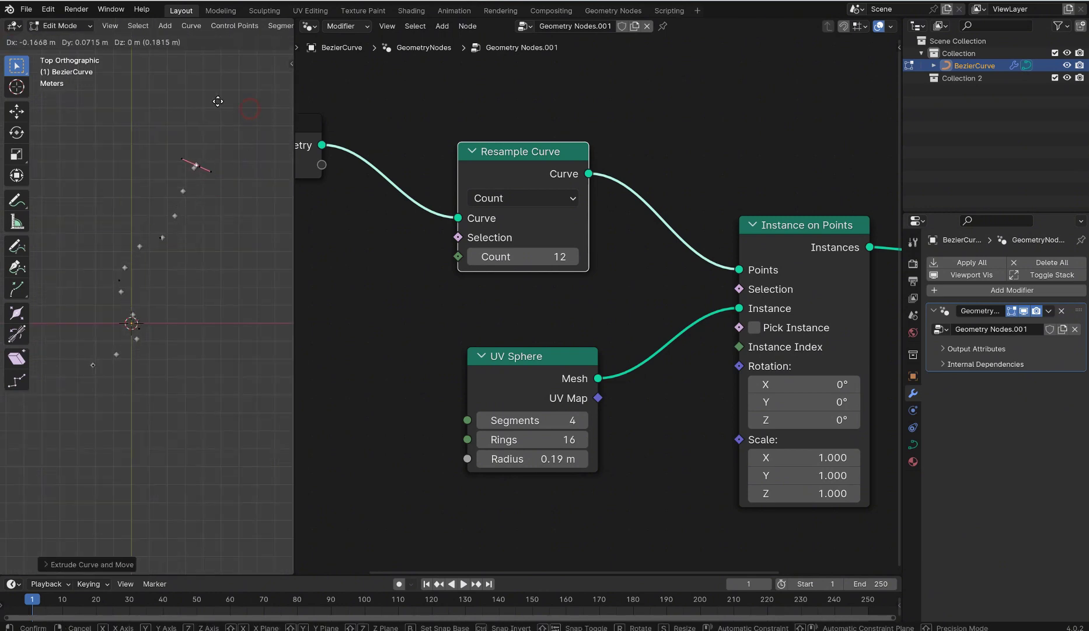
click(146, 84)
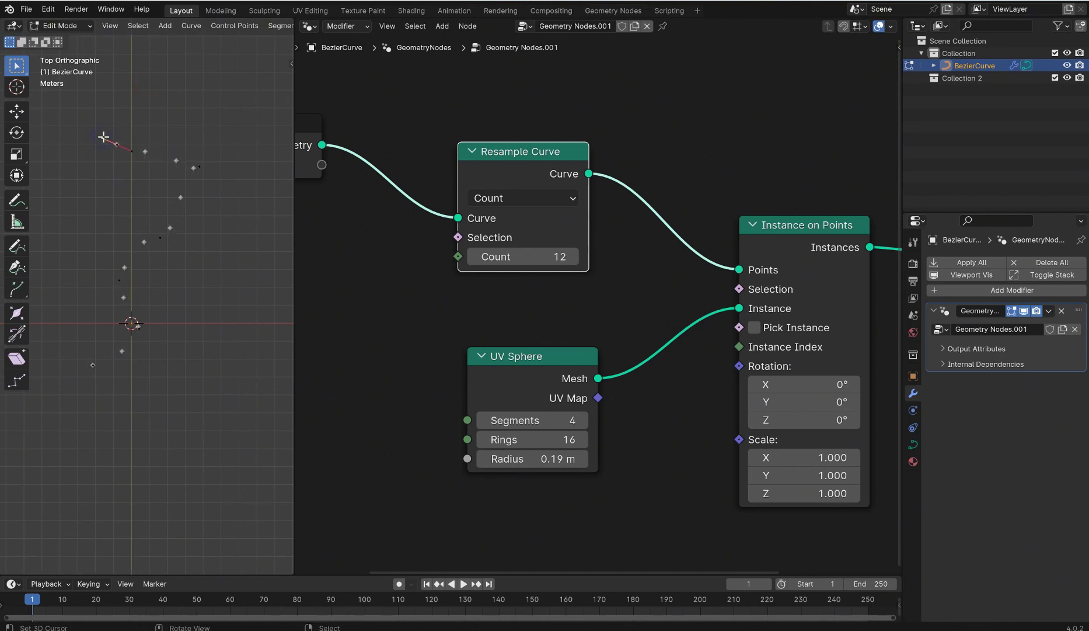
key(g)
click(77, 156)
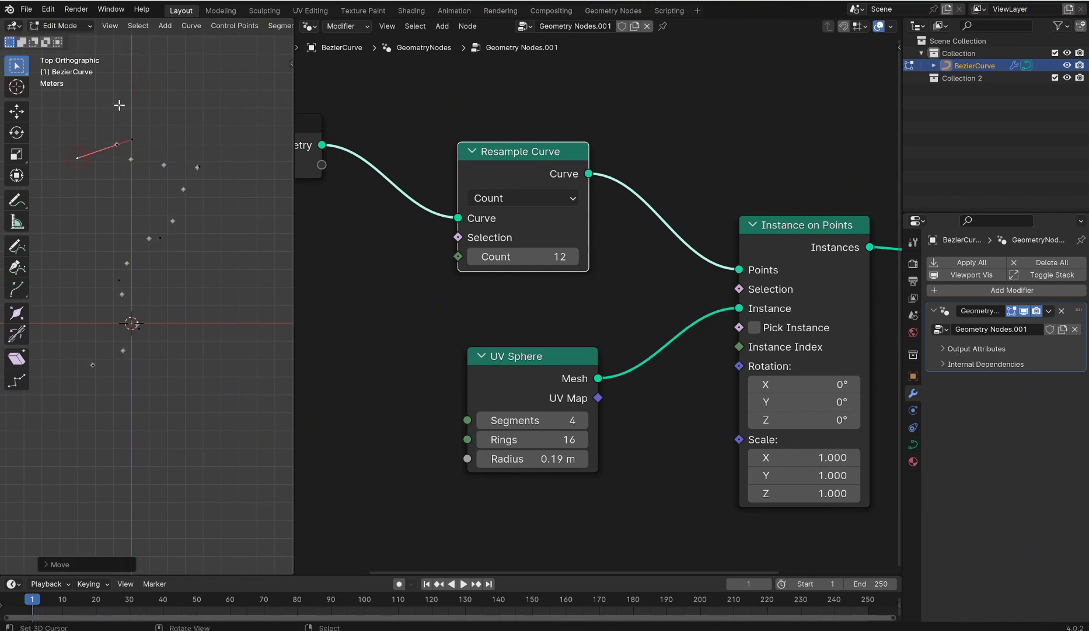
Raise the Resample Curve Count to 49 and inspect the instances along the curve in perspective view.
middle_drag(77, 156, 239, 174)
drag(523, 256, 584, 256)
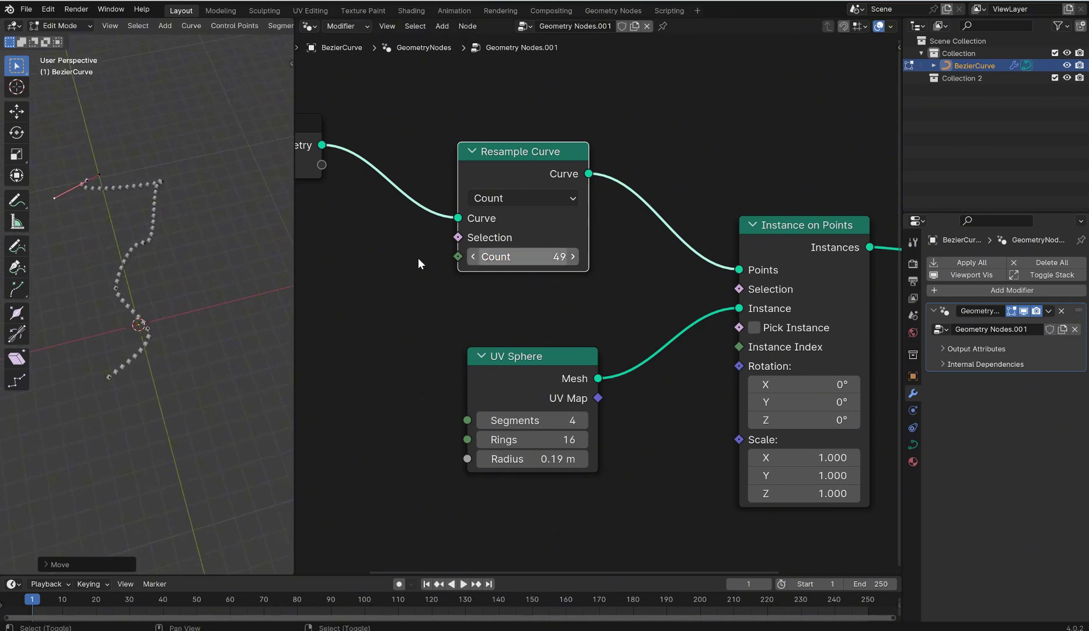
middle_drag(141, 269, 199, 282)
scroll(200, 284, up, 5)
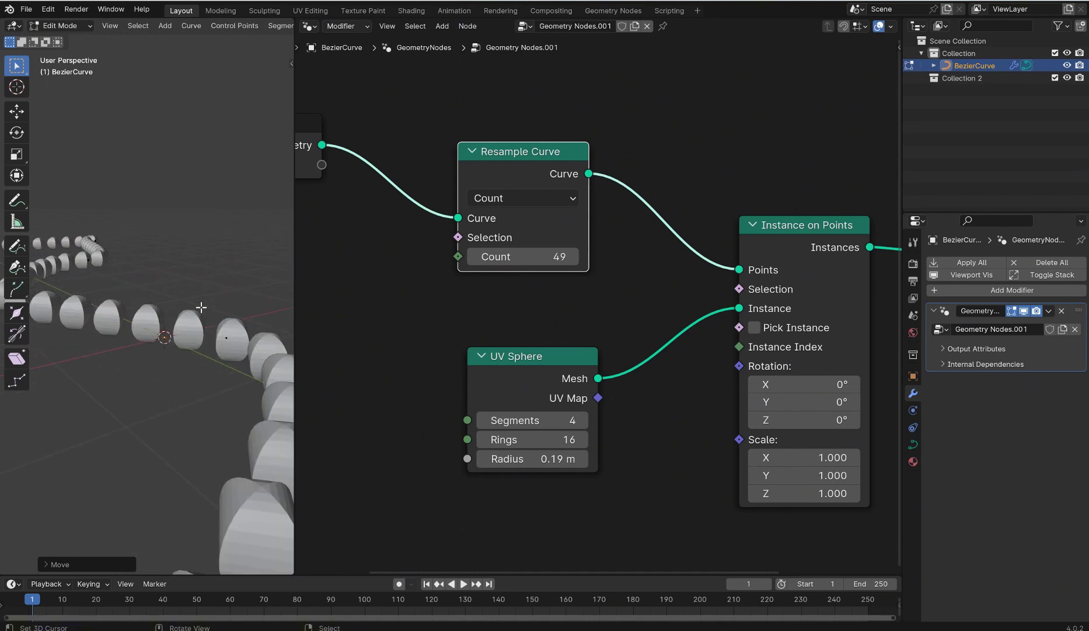
scroll(198, 287, up, 4)
scroll(198, 287, down, 5)
scroll(151, 288, up, 1)
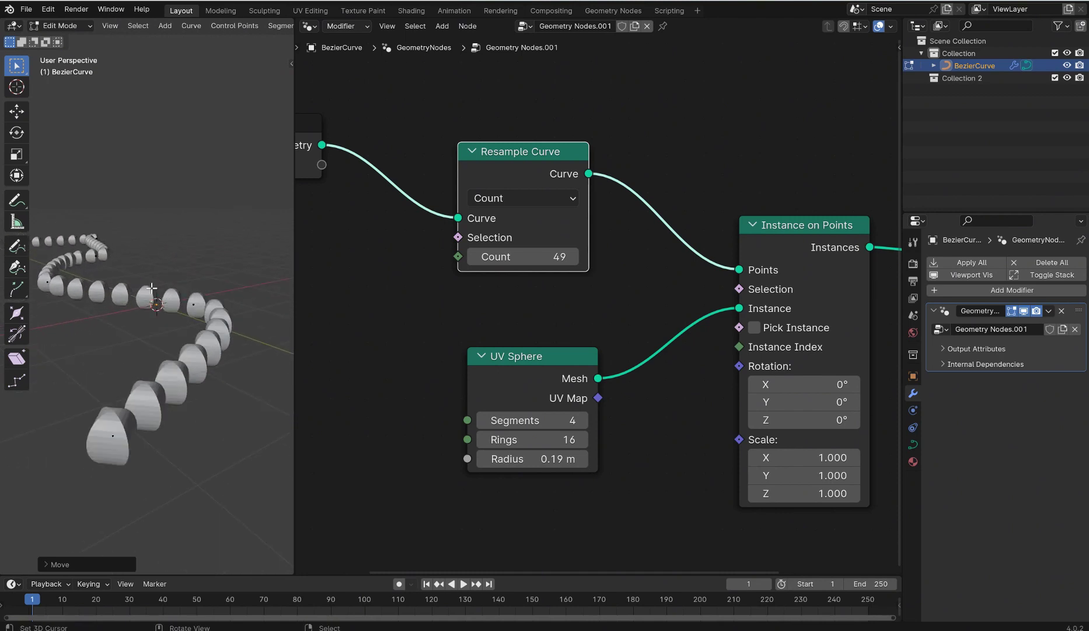
Make room in the node tree and insert a Geometry to Instance node between UV Sphere and Instance on Points.
drag(529, 365, 508, 338)
scroll(615, 362, down, 2)
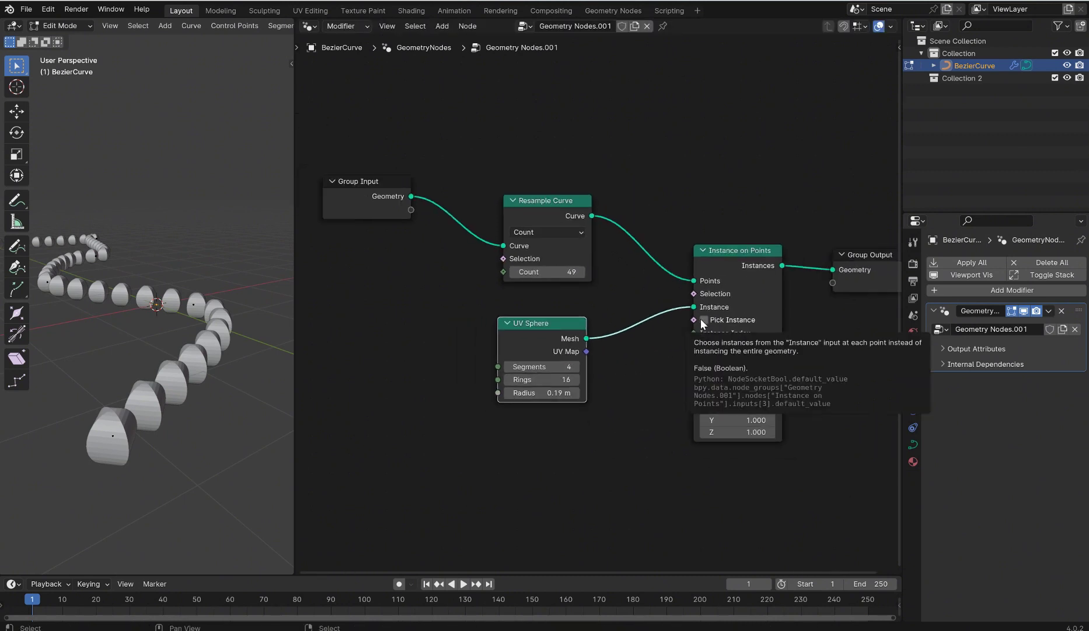
middle_drag(204, 233, 326, 216)
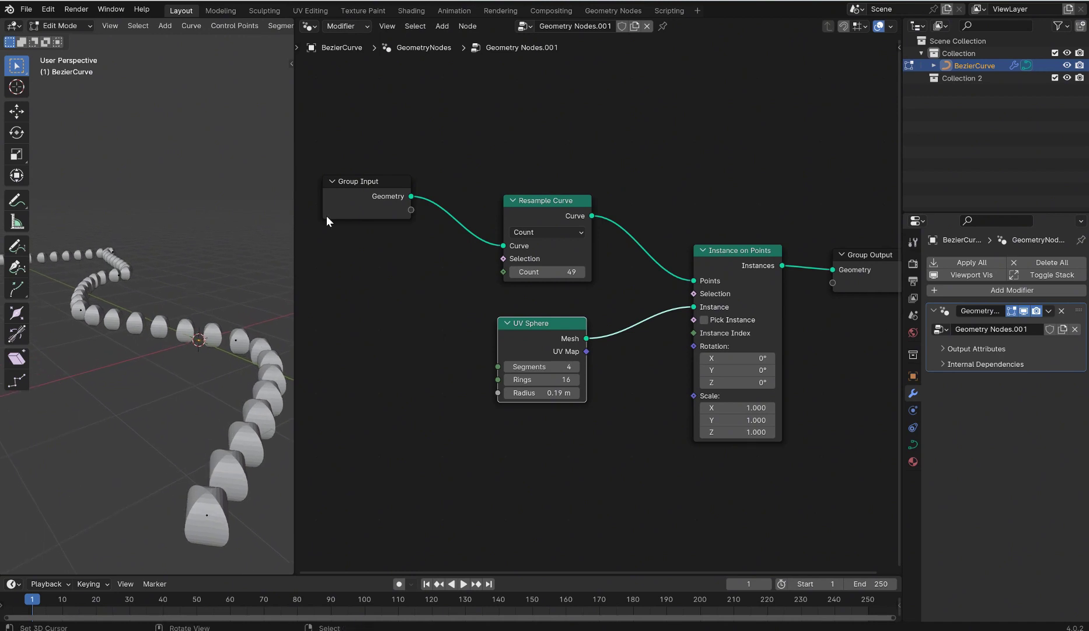
middle_drag(548, 341, 518, 335)
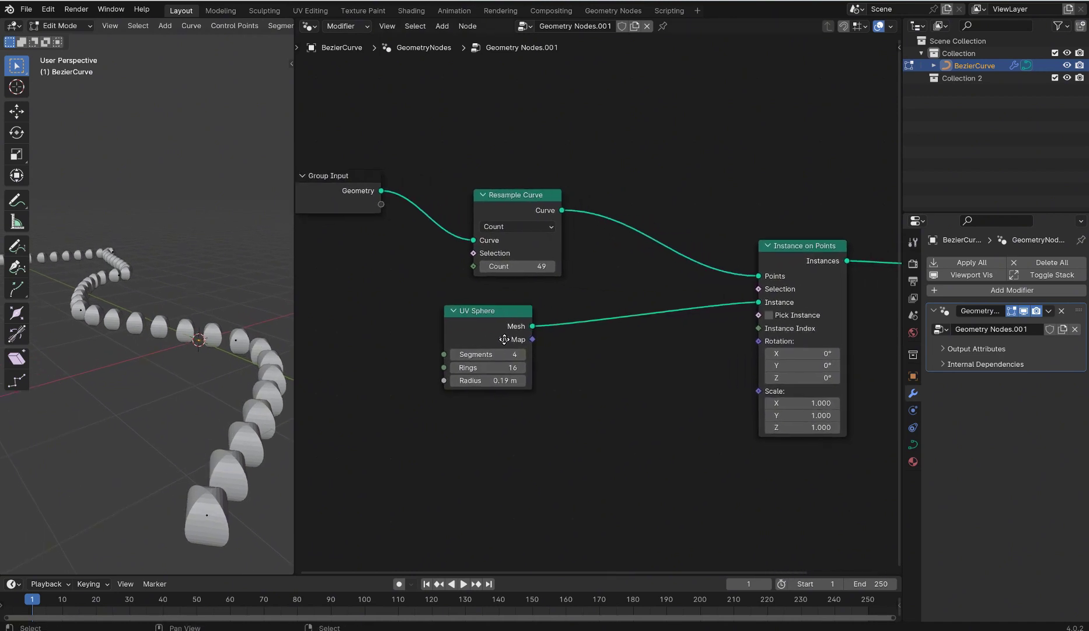
scroll(685, 332, up, 2)
middle_drag(584, 313, 505, 328)
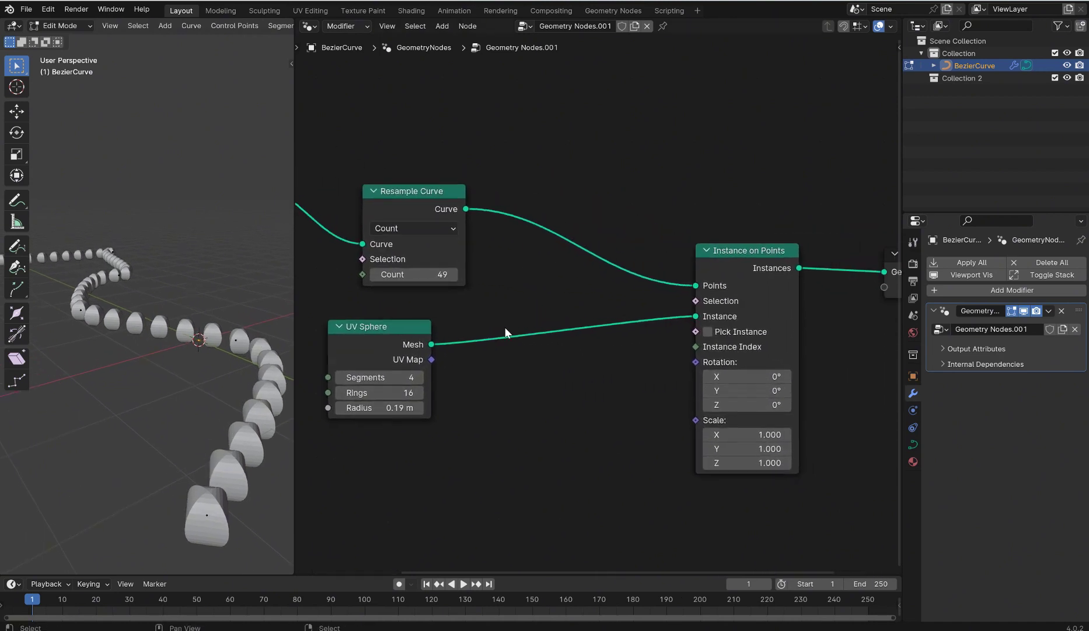
drag(397, 325, 432, 312)
key(shift+a)
text(instance)
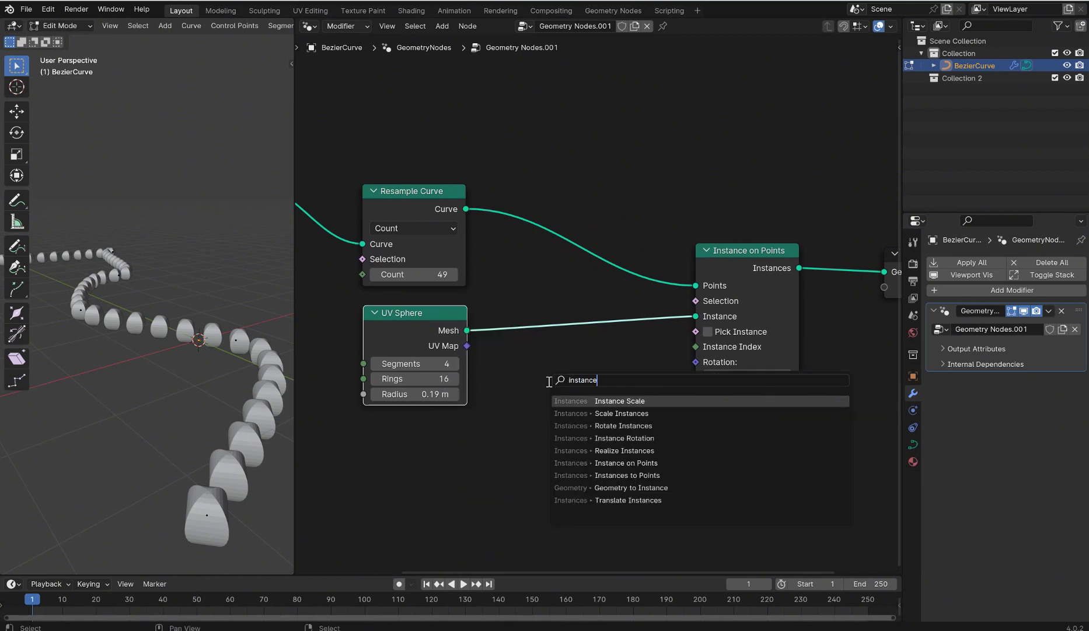
click(604, 488)
click(531, 315)
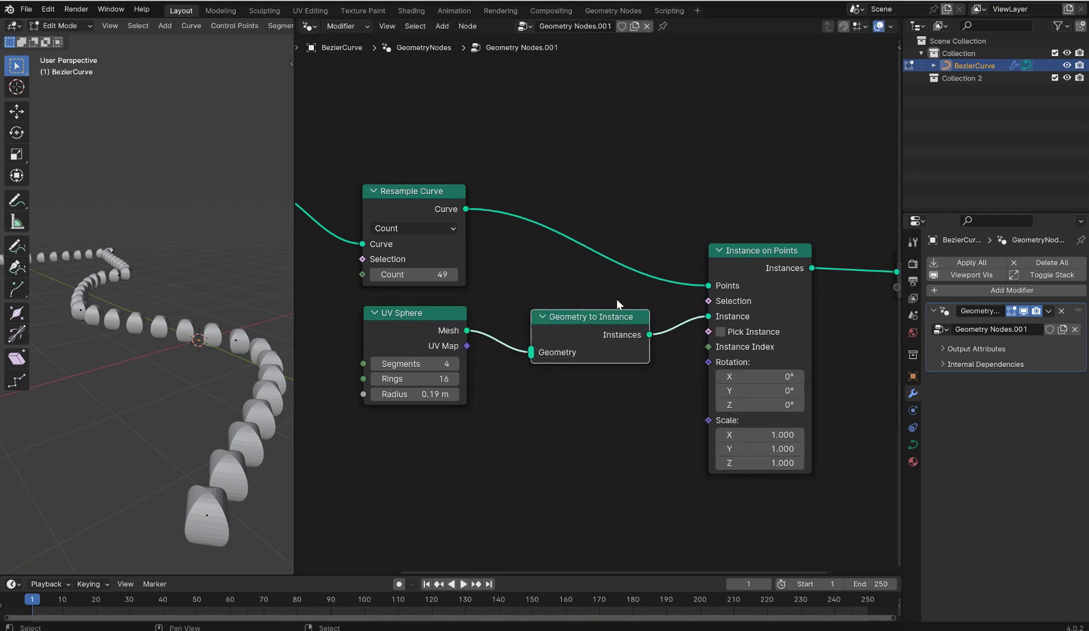
Add an Ico Sphere node with a Radius of 0.18 m and connect its Mesh to the Geometry to Instance input.
middle_drag(497, 418, 541, 406)
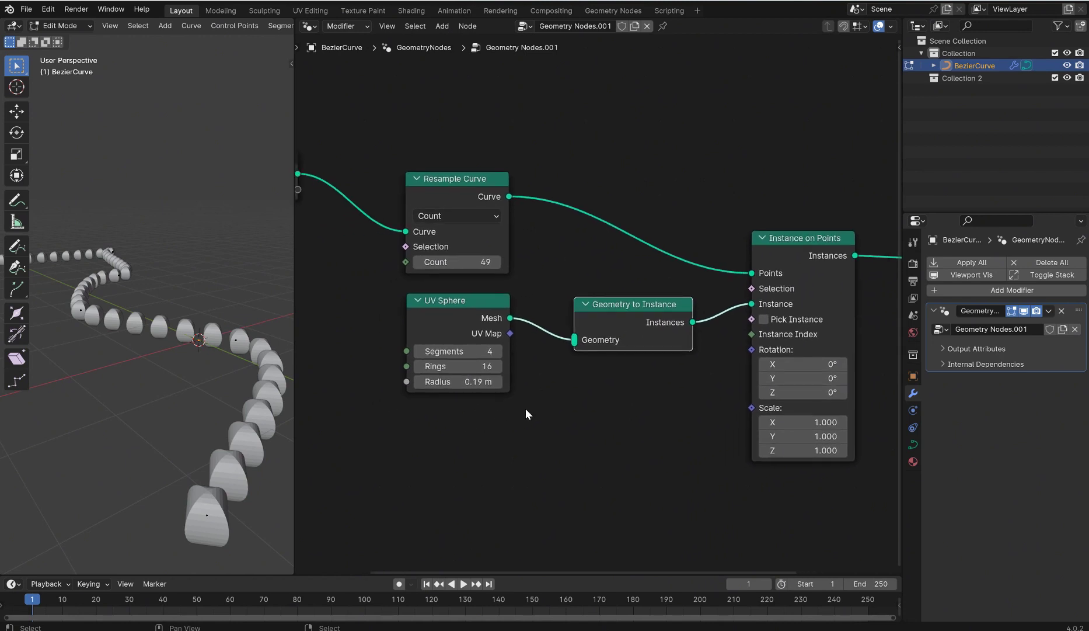
key(shift+a)
text(ico)
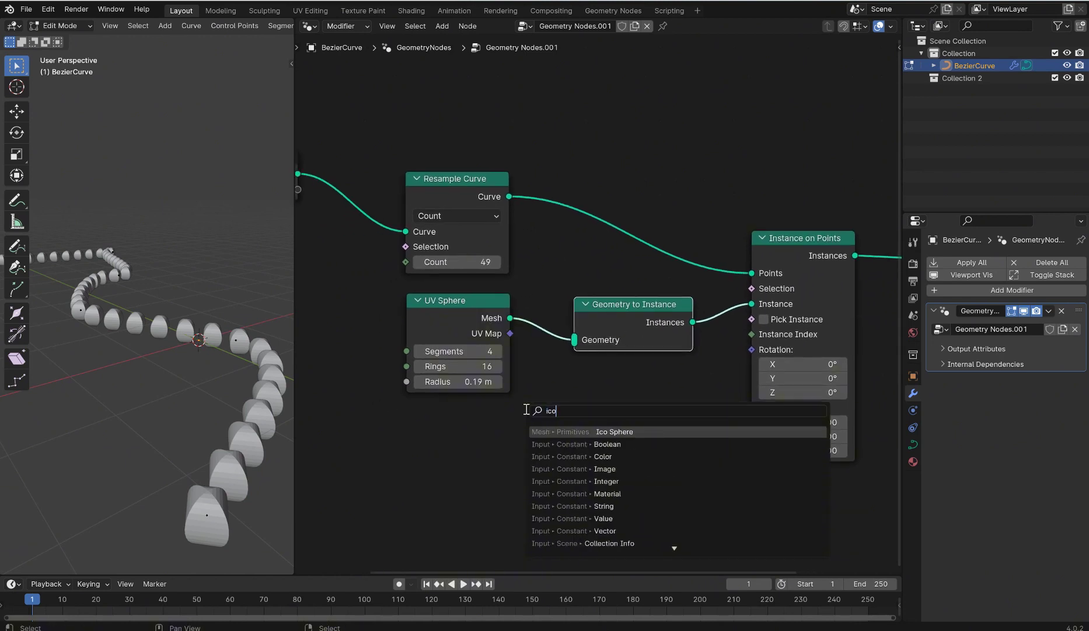
click(590, 430)
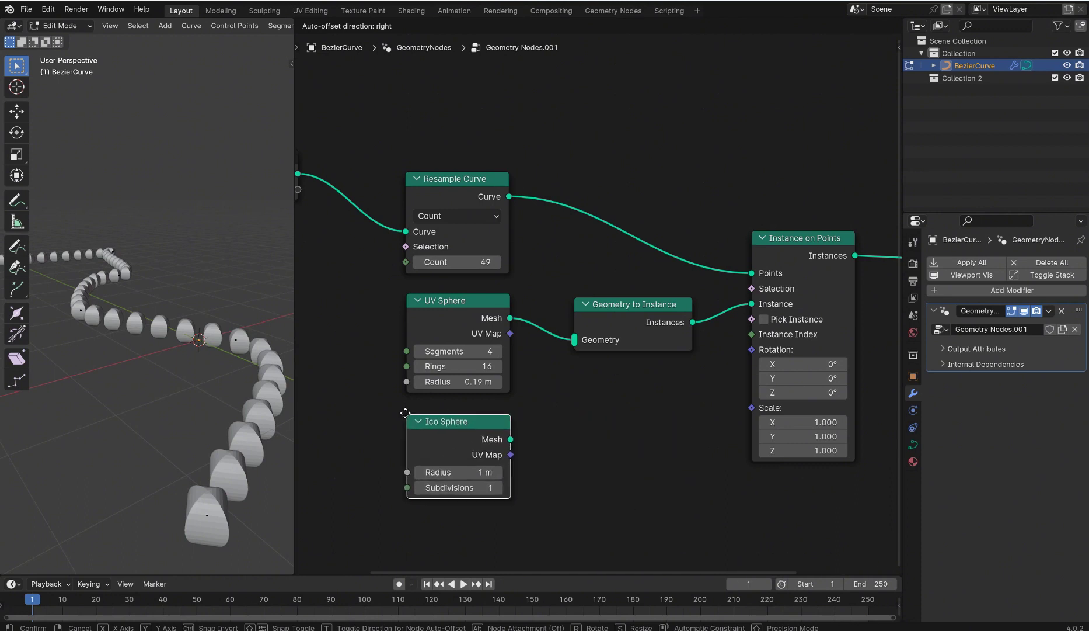
click(406, 417)
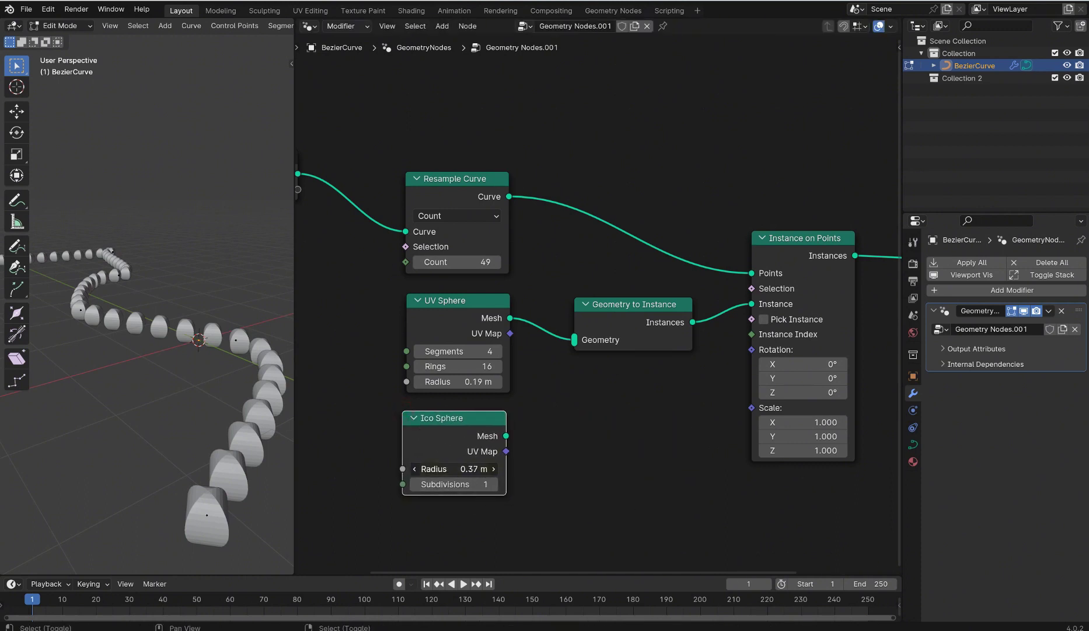
alt+right_drag(468, 462, 574, 353)
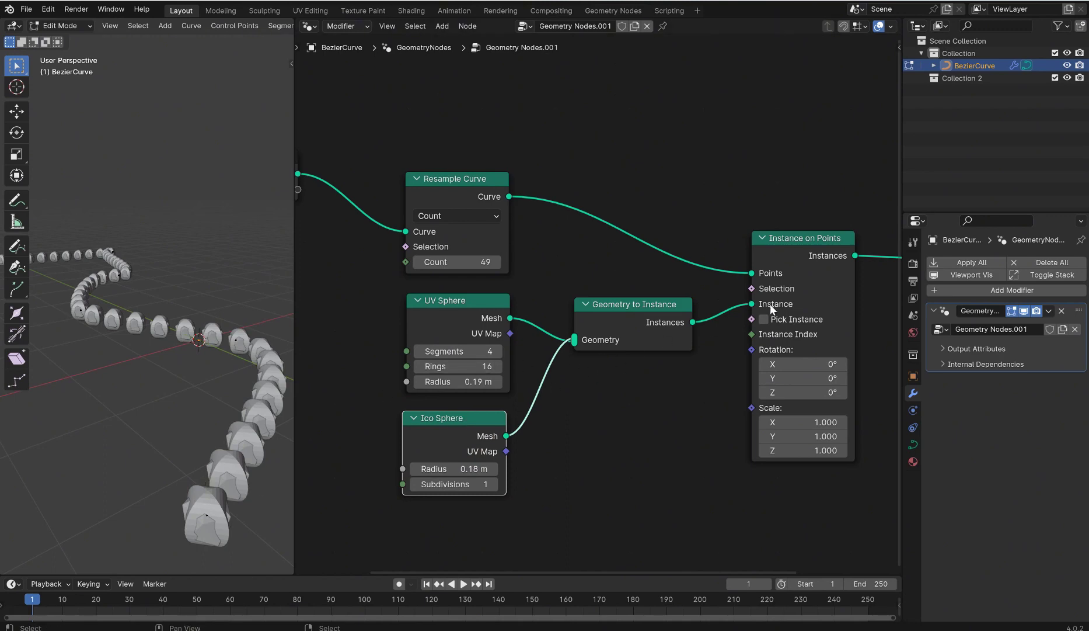
scroll(774, 301, up, 3)
drag(652, 312, 654, 337)
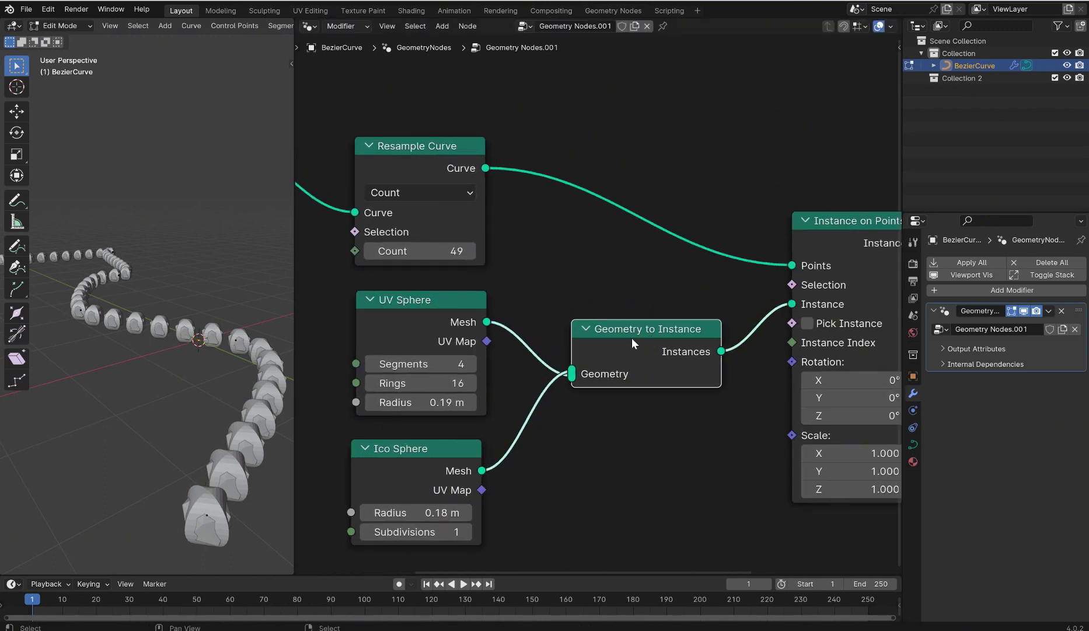
Insert a Transform Geometry node after the Ico Sphere and set its Z Translation to 0.27 m.
scroll(511, 397, down, 4)
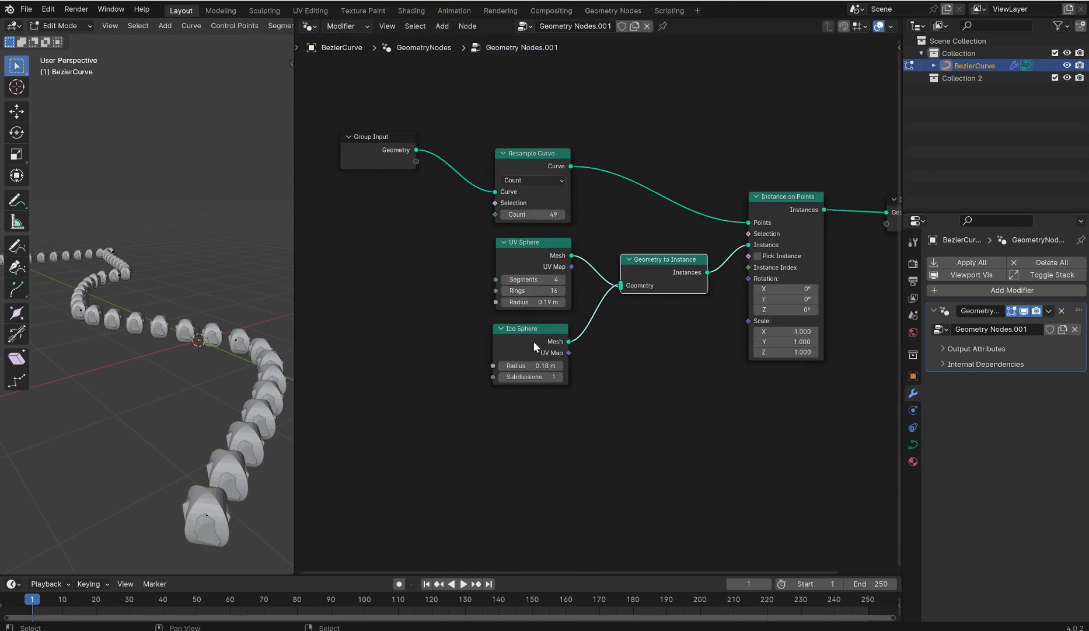
middle_drag(275, 457, 212, 460)
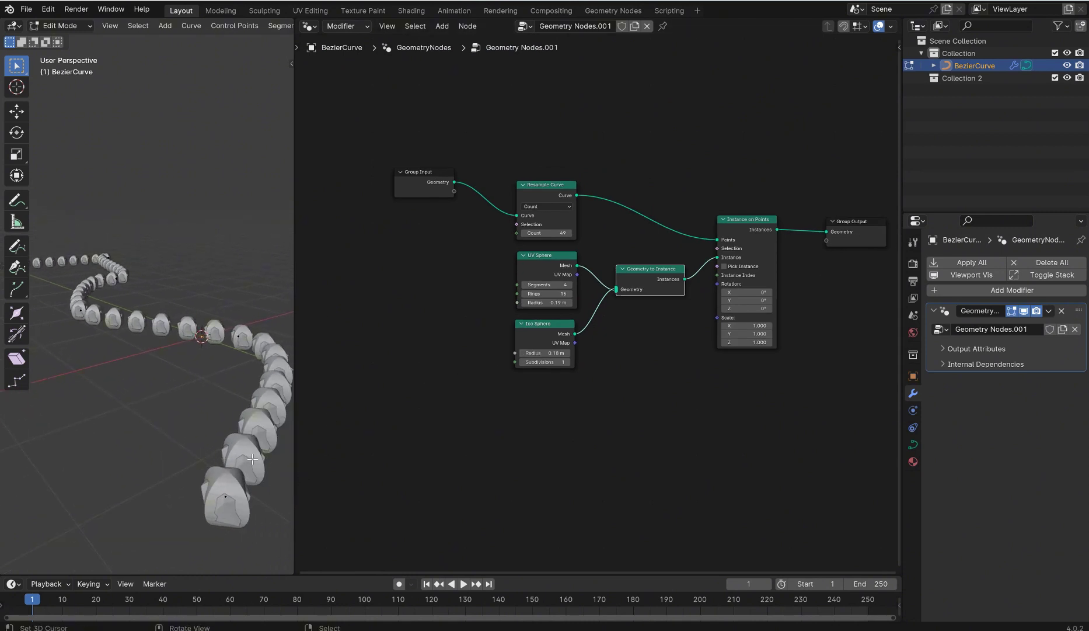
scroll(211, 478, up, 5)
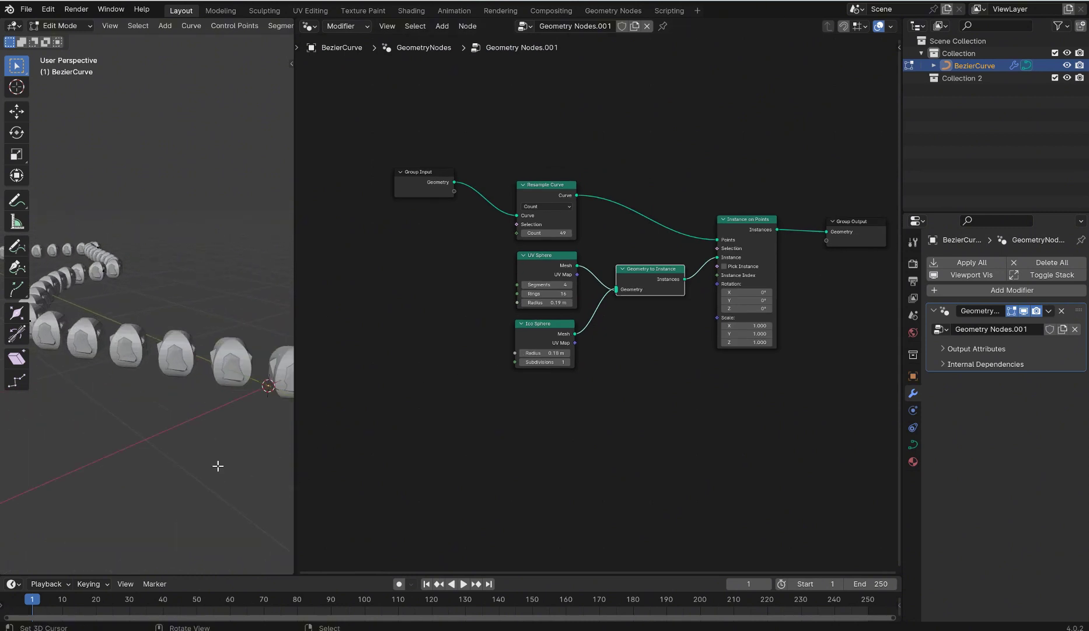
scroll(227, 421, down, 6)
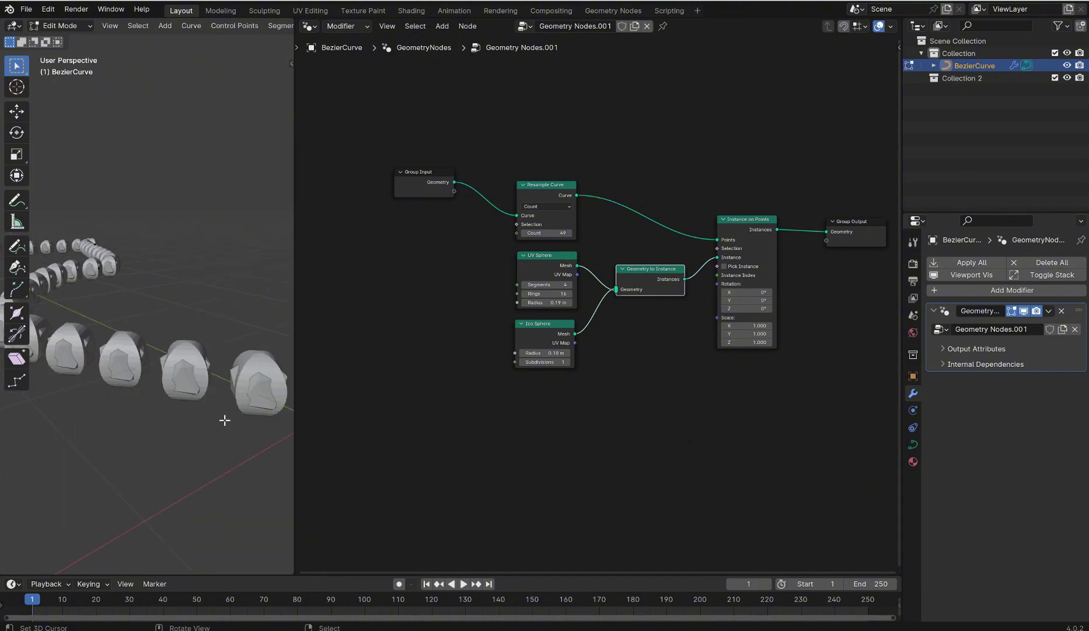
drag(550, 344, 546, 442)
scroll(565, 458, down, 2)
scroll(647, 448, up, 2)
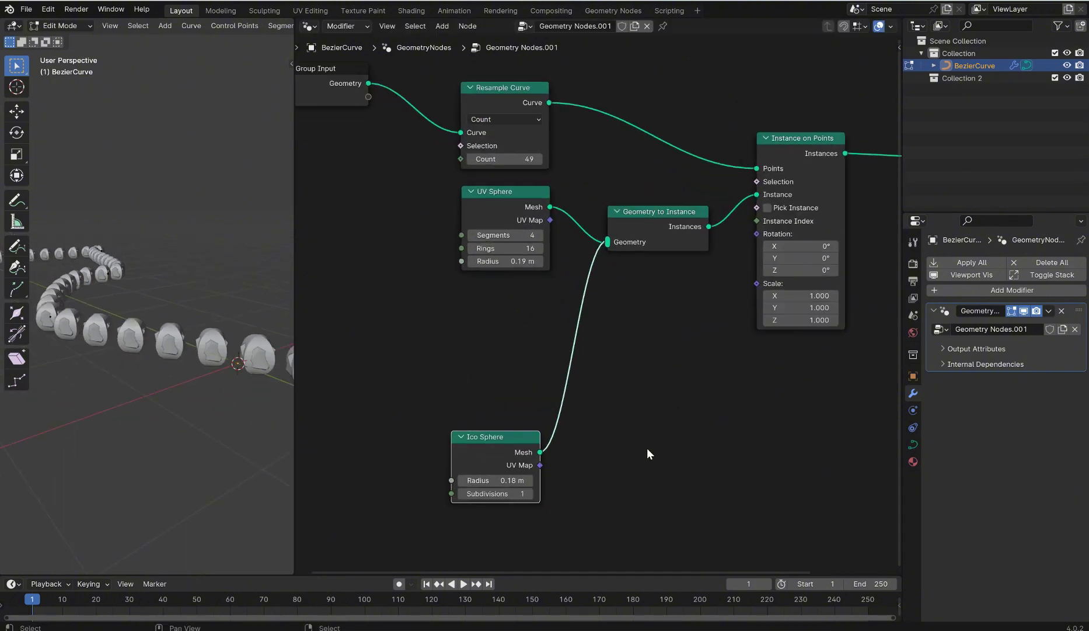
key(shift+a)
text(tran)
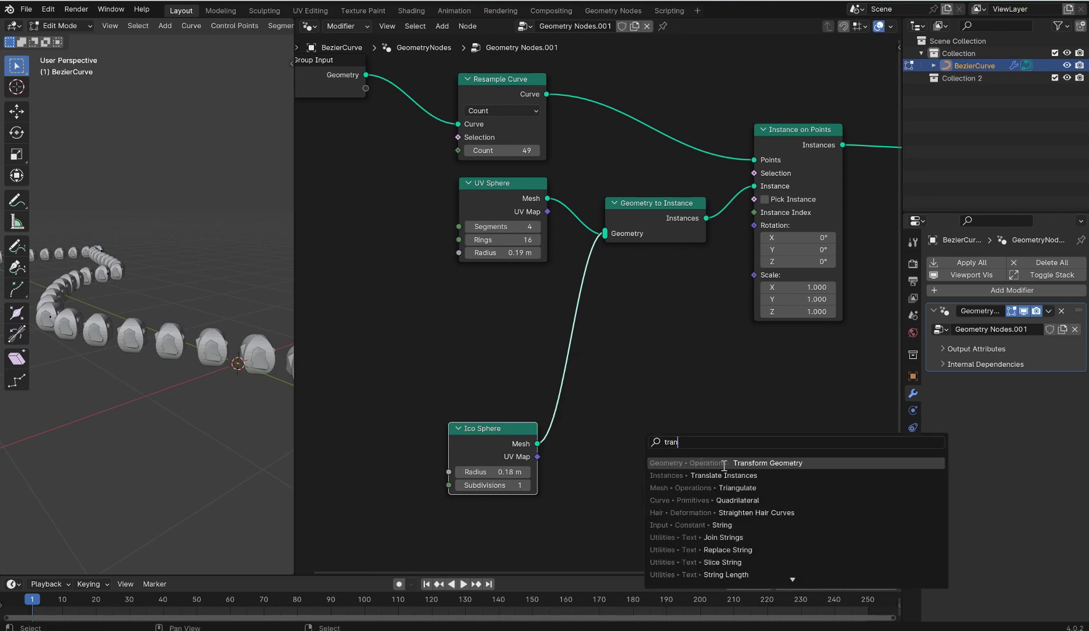
click(724, 465)
click(629, 414)
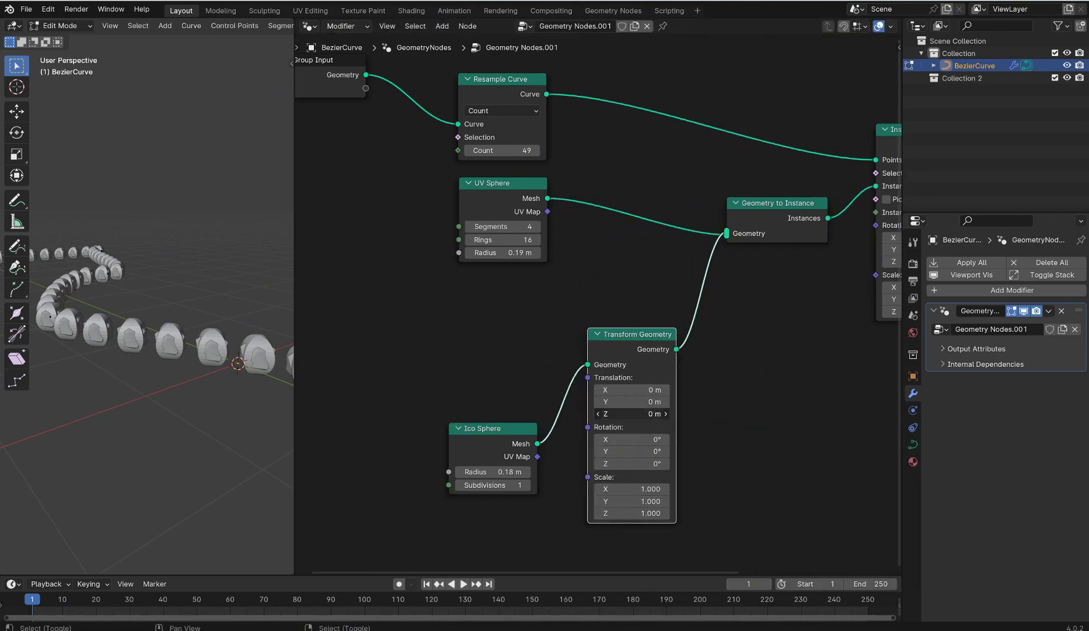
drag(631, 414, 659, 414)
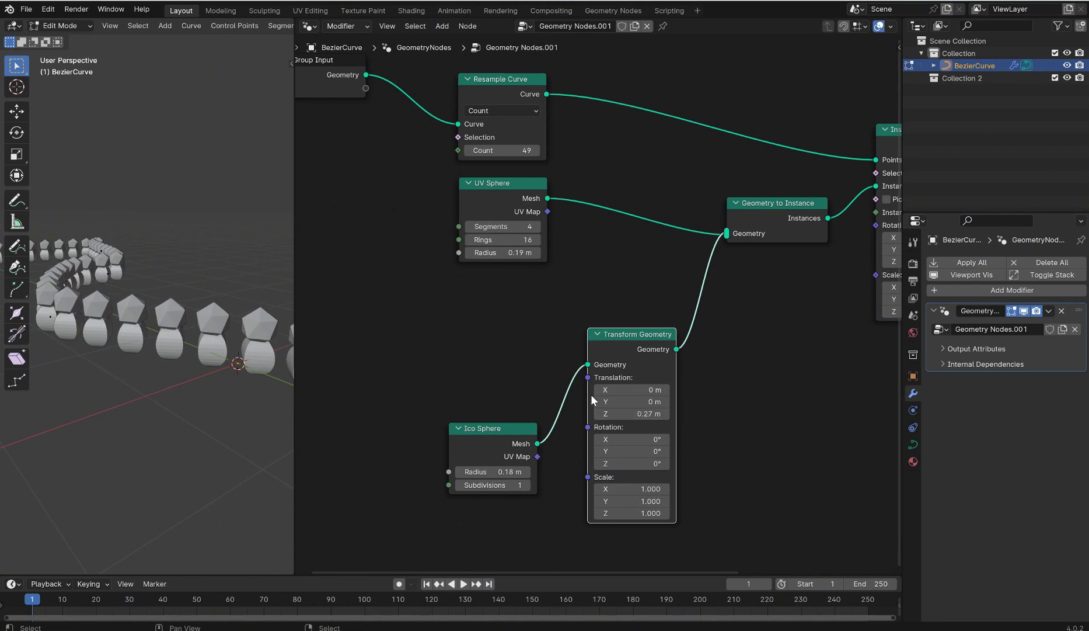
Insert a Scale Elements node after Transform Geometry and set its Scale to 0.360.
key(shift+a)
text(scale)
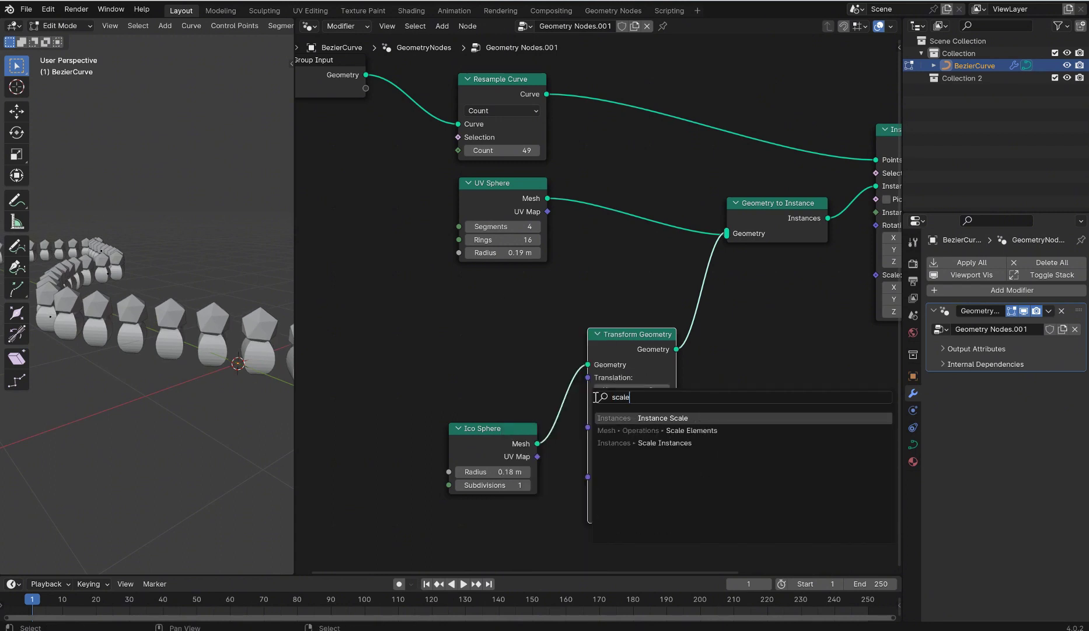
click(688, 432)
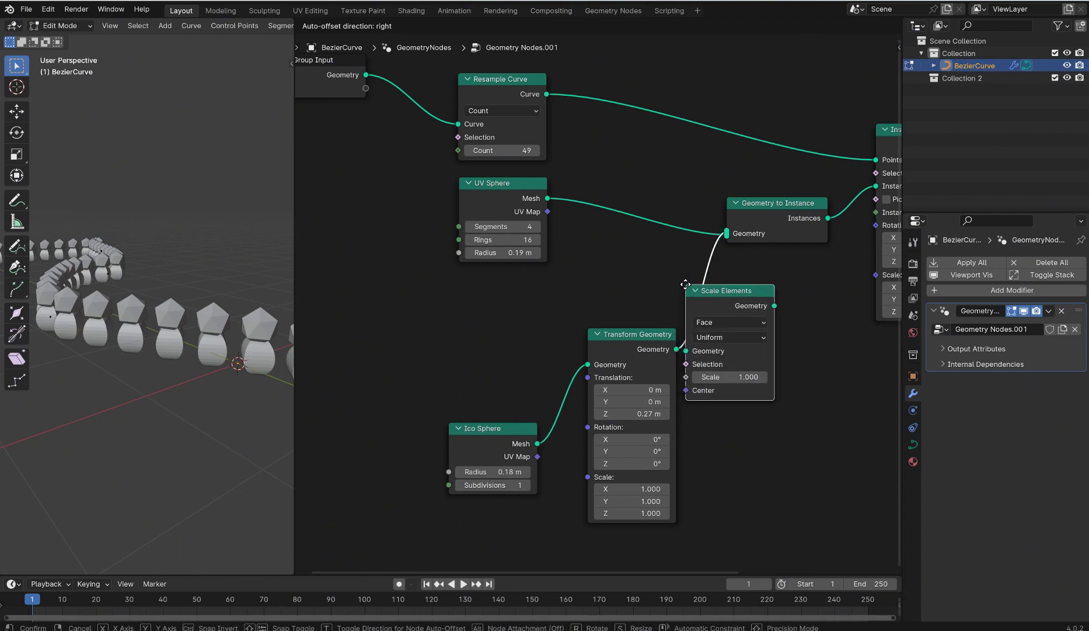
click(726, 284)
drag(771, 376, 724, 376)
Increase the Ico Sphere's Radius to 0.23 m and check the combined instances from the front and in perspective.
key(KP_1)
scroll(256, 326, up, 4)
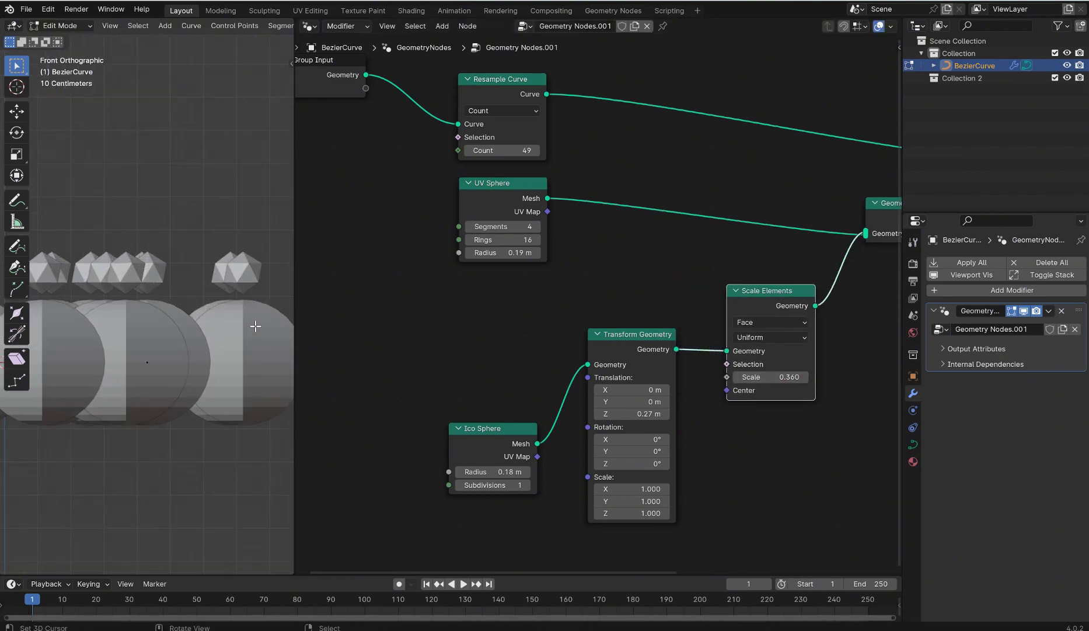
scroll(256, 326, up, 1)
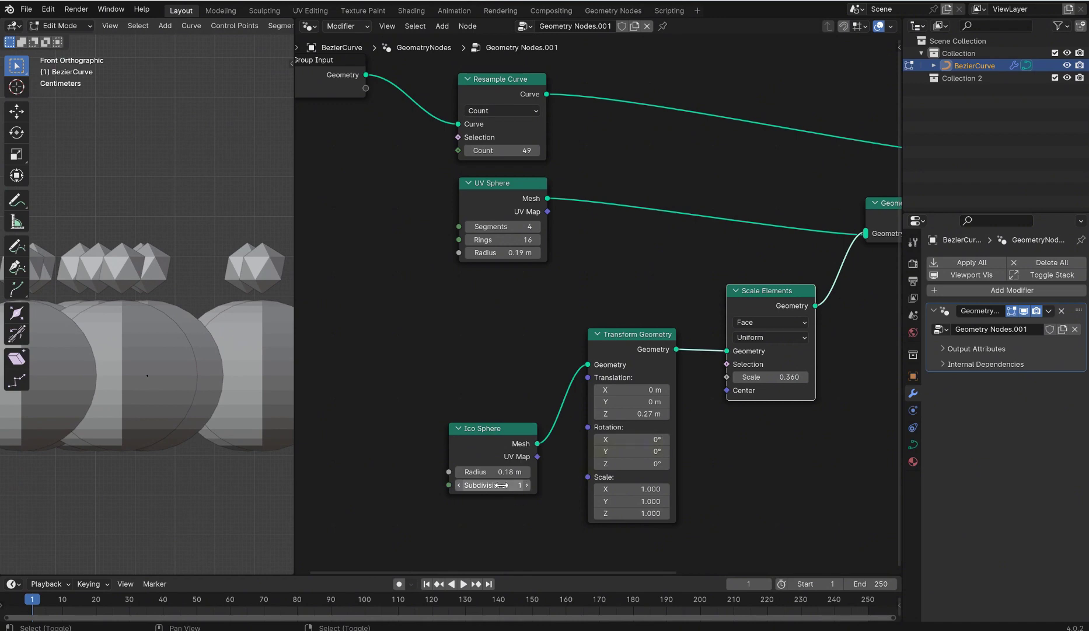
drag(499, 471, 519, 471)
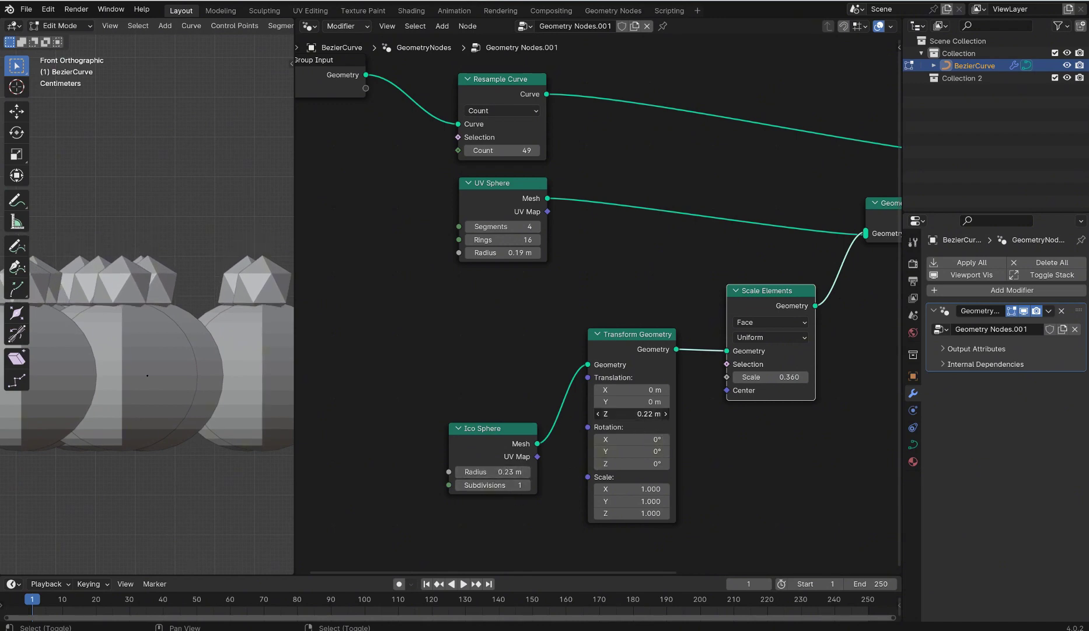
middle_drag(181, 240, 233, 275)
scroll(651, 375, down, 2)
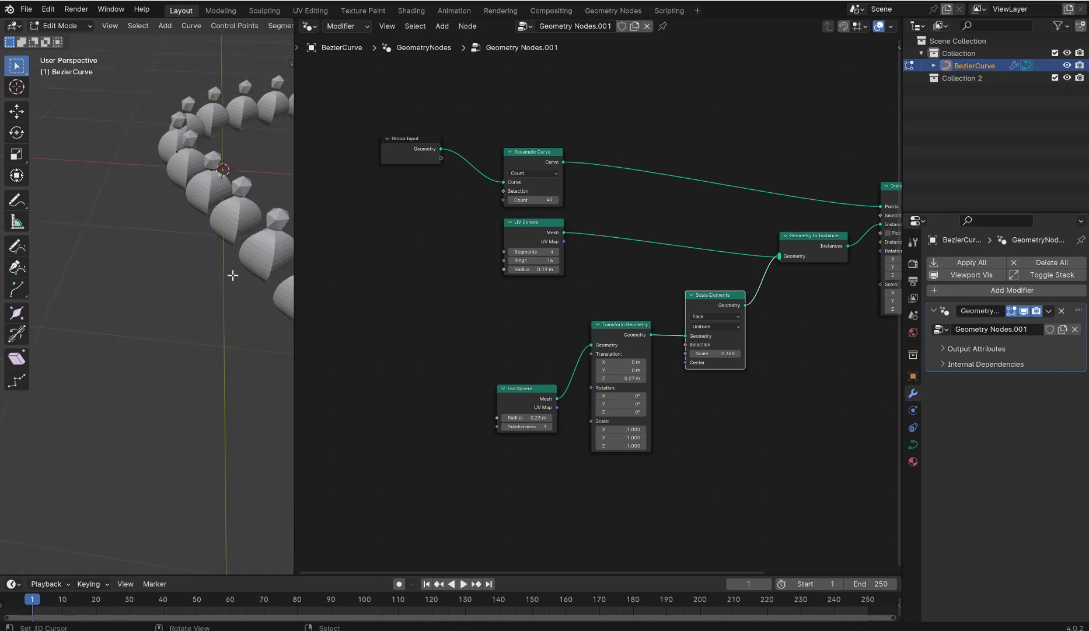
Widen the 3D viewport and delete the curve's last extruded point in top view.
drag(295, 275, 883, 265)
scroll(635, 282, down, 3)
key(KP_7)
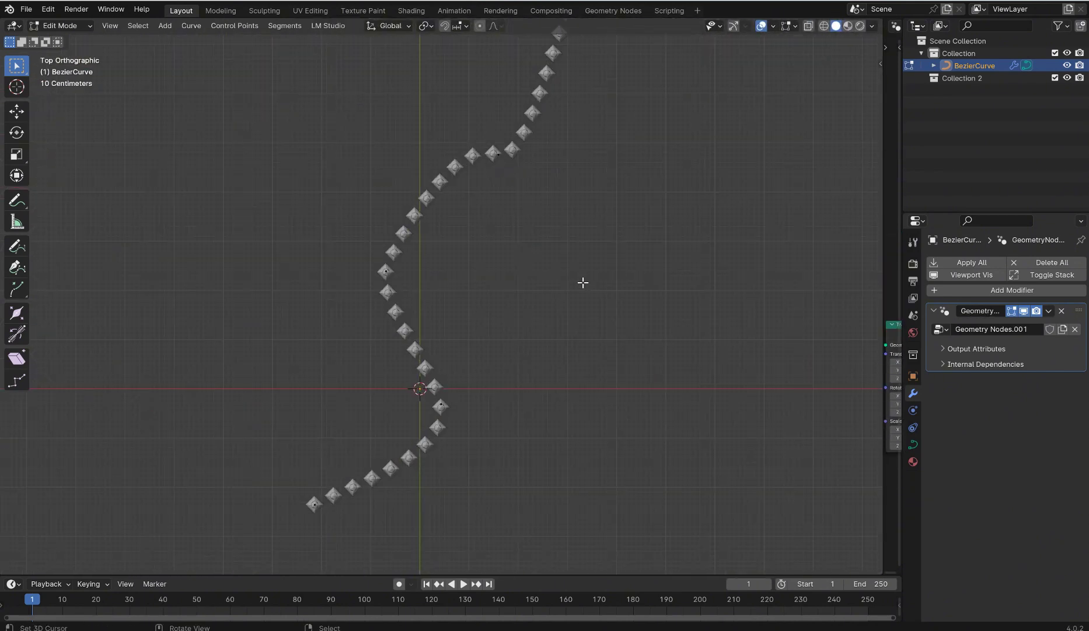
scroll(583, 283, down, 5)
key(x)
click(583, 282)
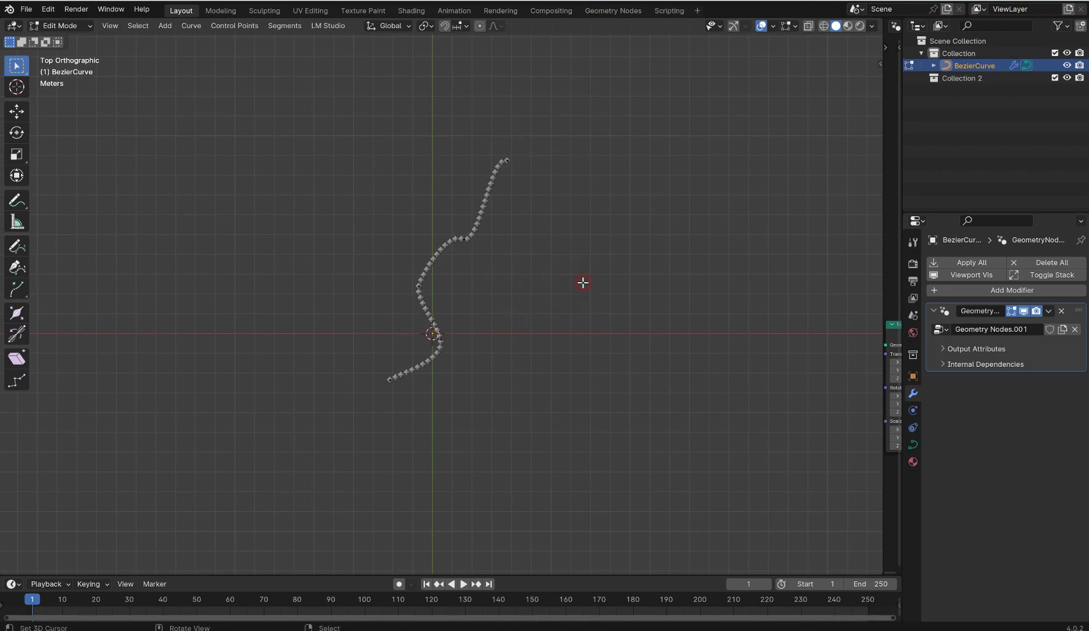
Delete all control points of the Bezier curve in Edit Mode, leaving the curve object empty.
right_click(536, 237)
key(Tab)
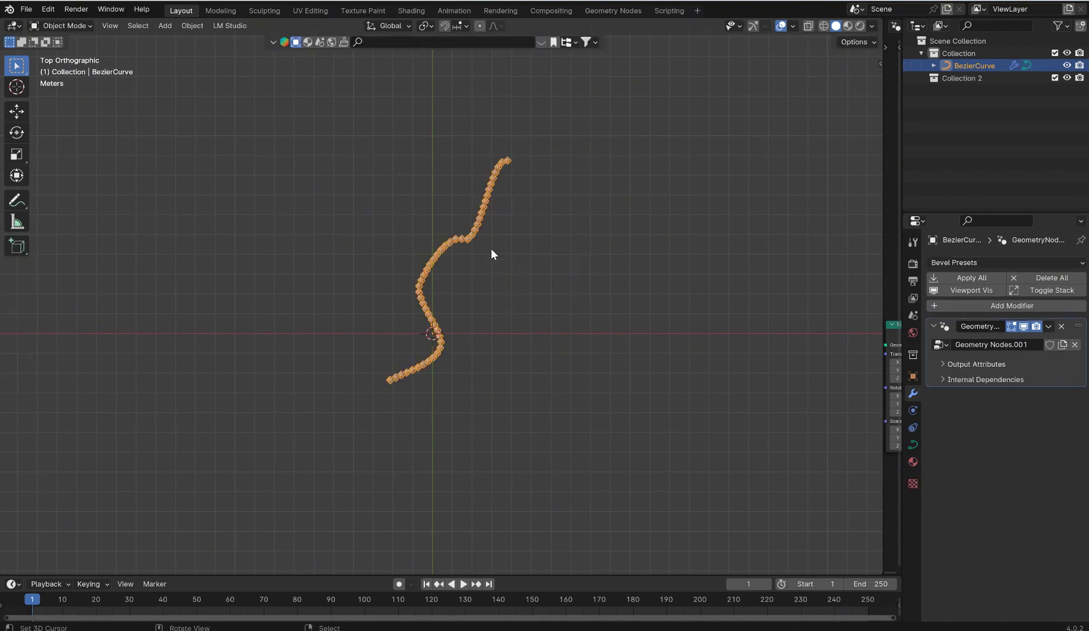
key(ctrl+Tab)
click(503, 184)
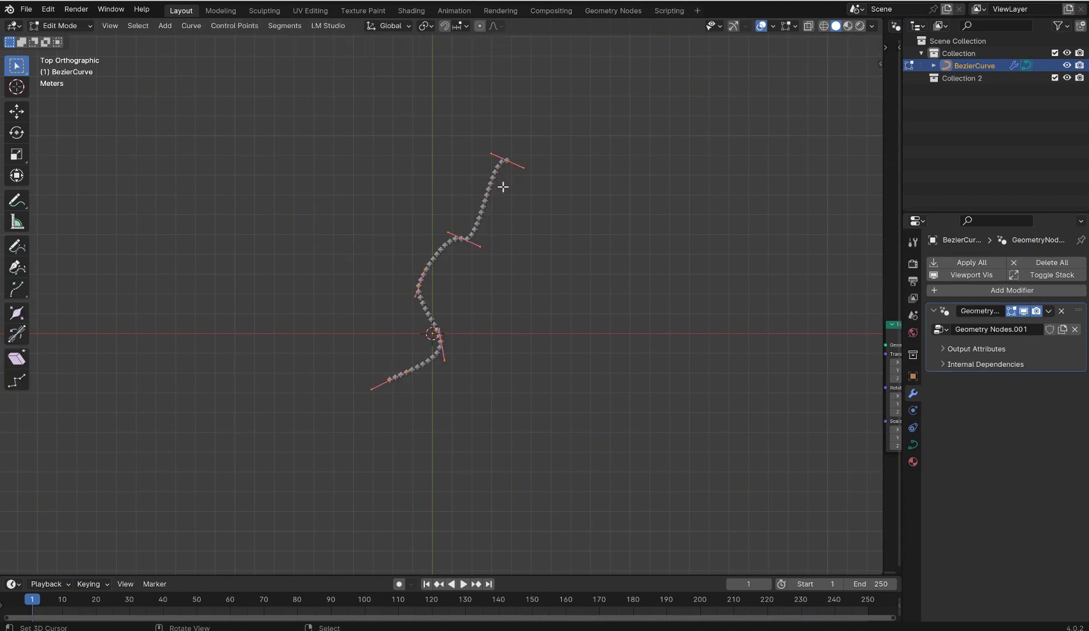
key(x)
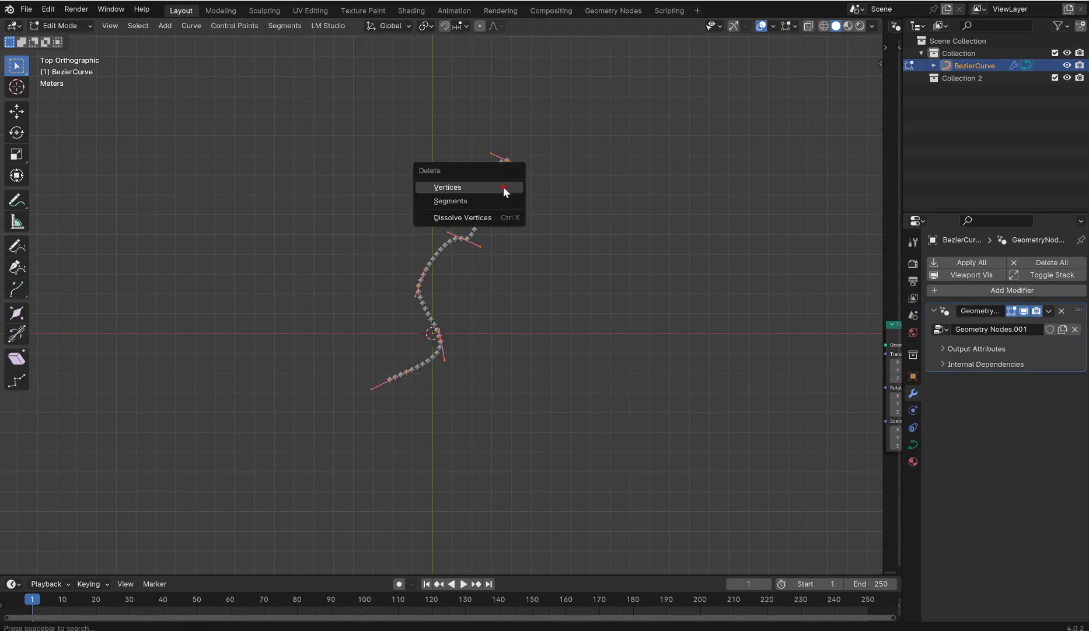
click(503, 187)
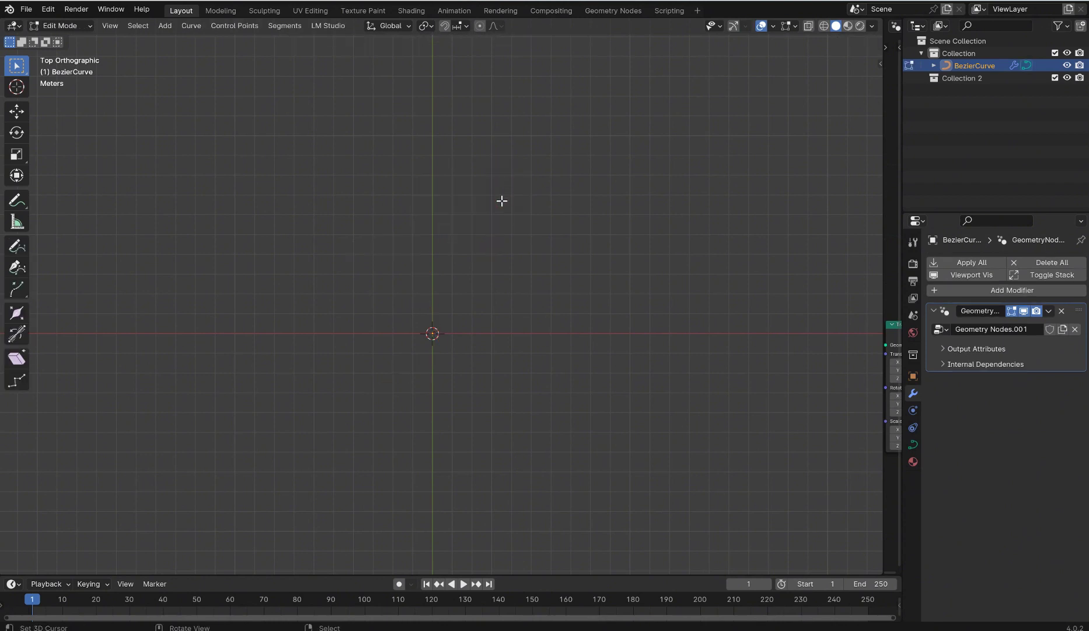
Handwrite the word "Blender" in top view with the curve Draw tool, letter by letter along the X axis.
click(10, 251)
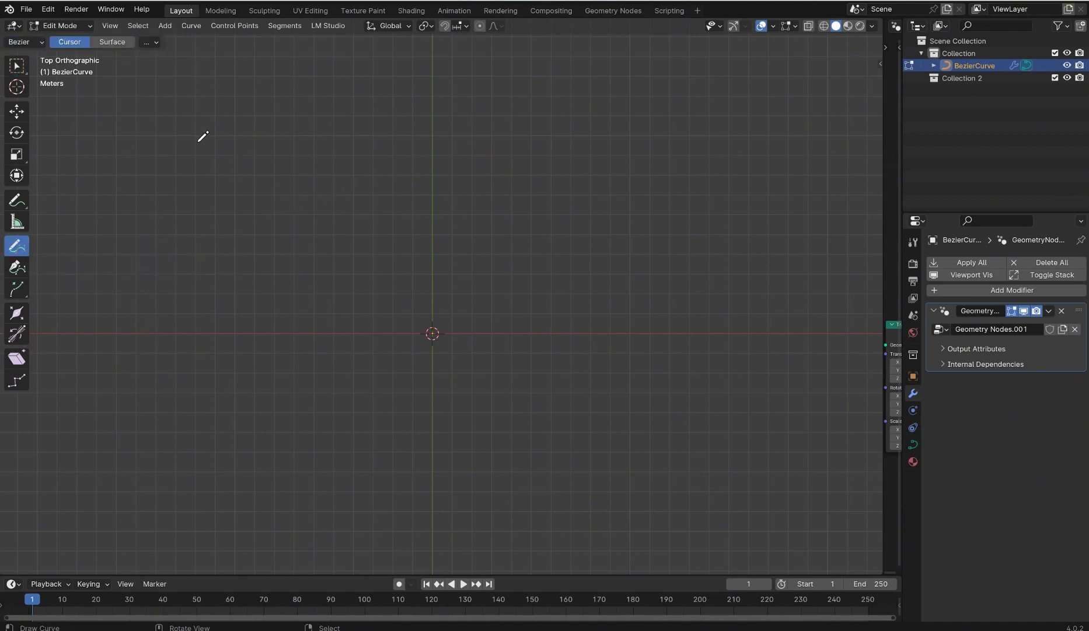
drag(212, 274, 198, 289)
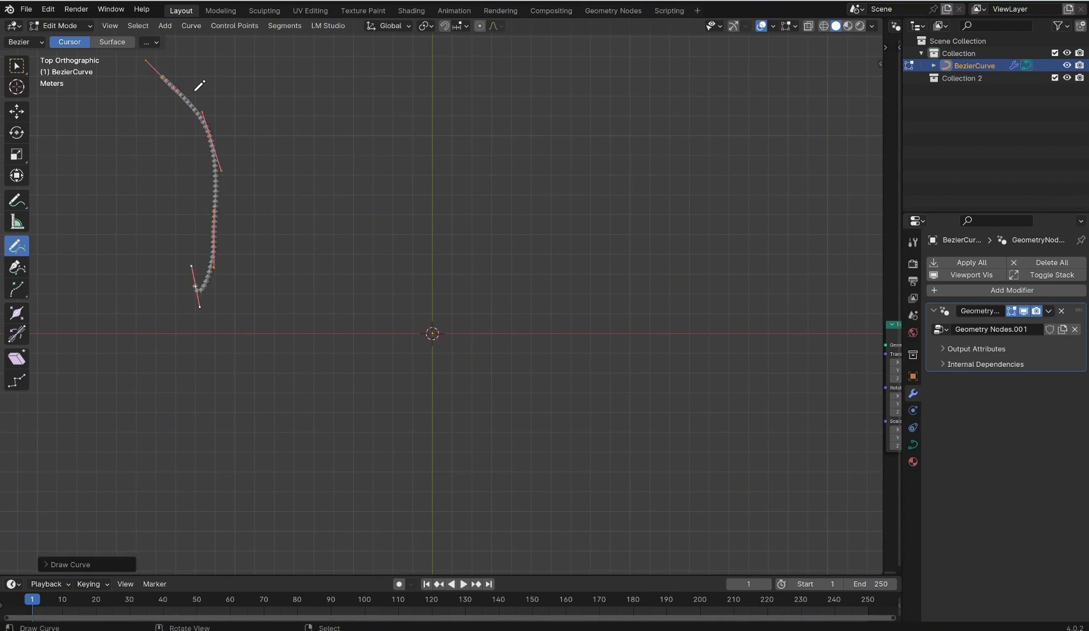
drag(169, 74, 372, 140)
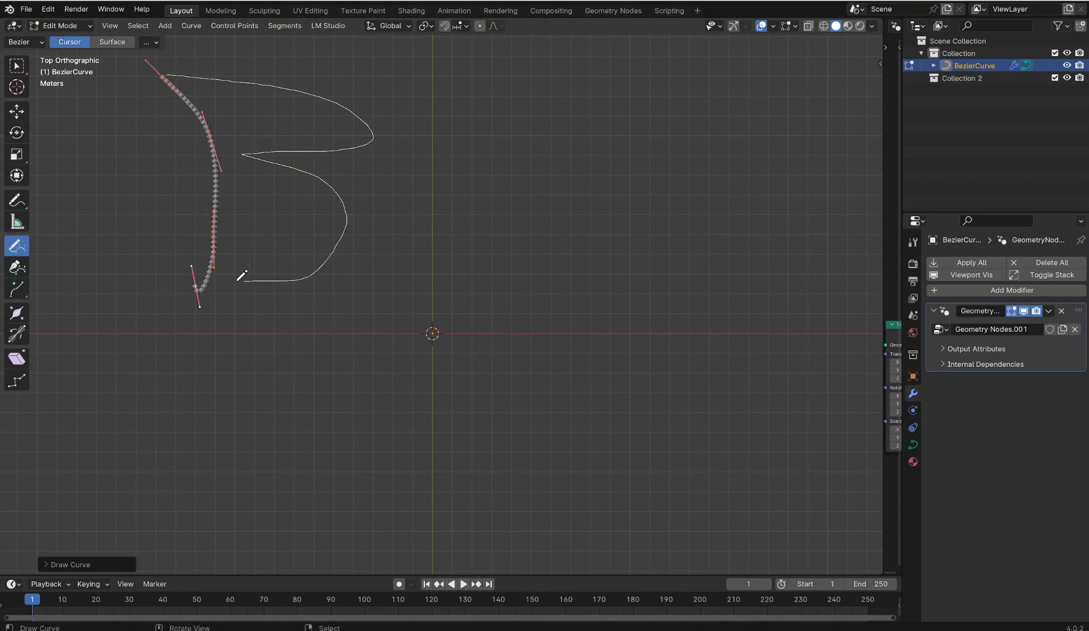
drag(239, 277, 244, 280)
drag(422, 99, 441, 304)
mouse_move(500, 257)
mouse_down()
mouse_move(607, 224)
mouse_move(558, 311)
mouse_up()
mouse_move(591, 326)
mouse_down()
mouse_move(602, 309)
mouse_move(717, 303)
mouse_up()
drag(787, 239, 744, 243)
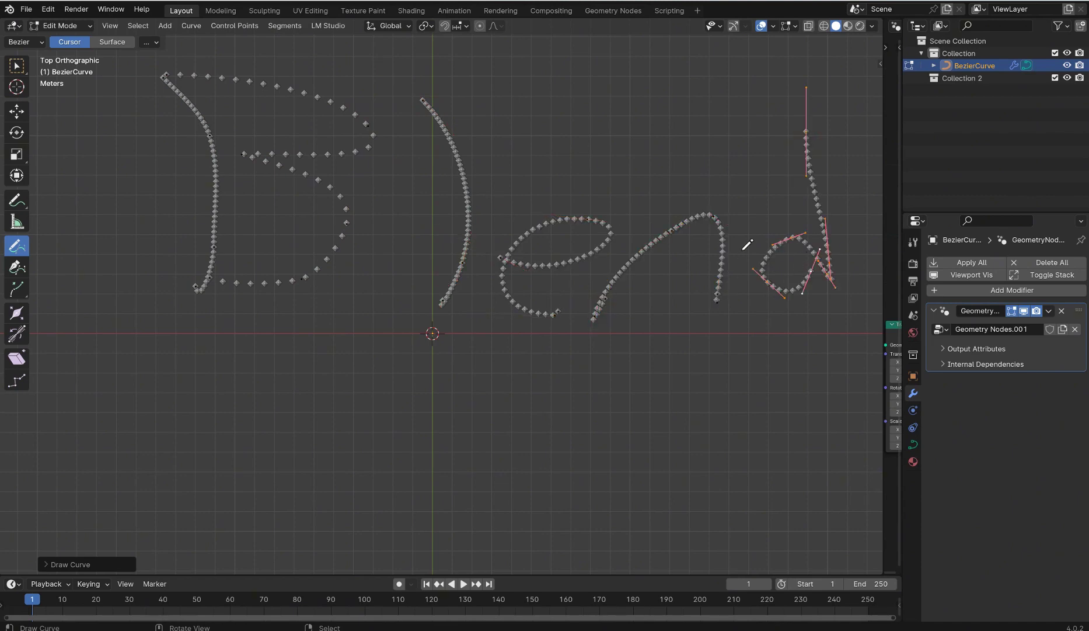
mouse_move(744, 242)
middle_down()
mouse_move(669, 257)
mouse_move(655, 312)
mouse_move(558, 278)
middle_up()
key(KP_7)
drag(560, 282, 616, 308)
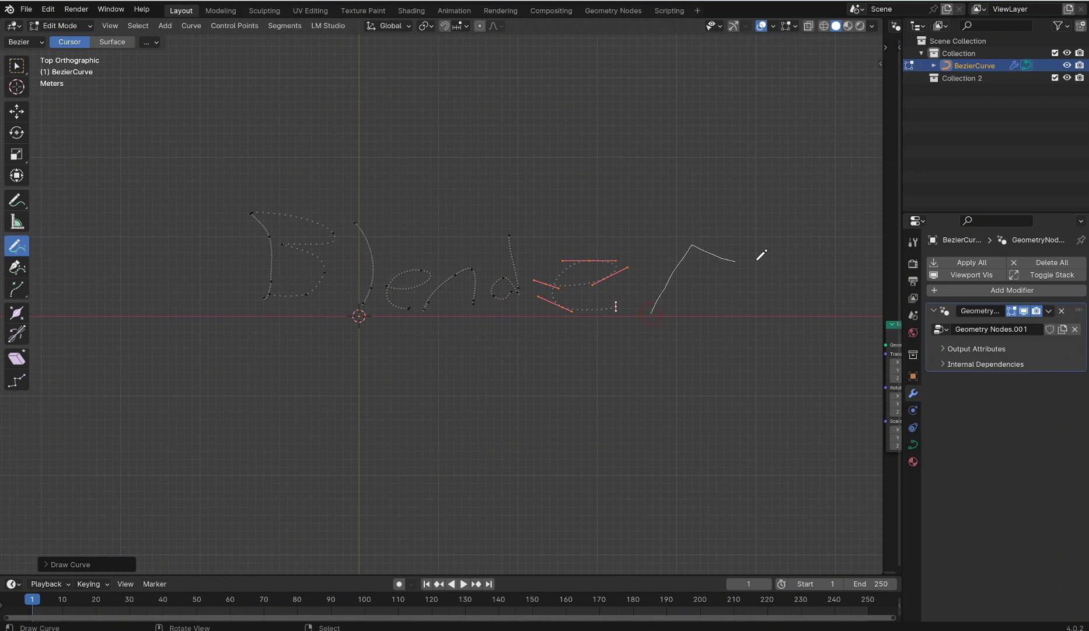
drag(757, 260, 758, 261)
Draw a large "3D" beneath the word "Blender" and return to Object Mode with the whole lettering in view.
mouse_move(272, 380)
mouse_down()
mouse_move(369, 440)
mouse_move(284, 512)
mouse_up()
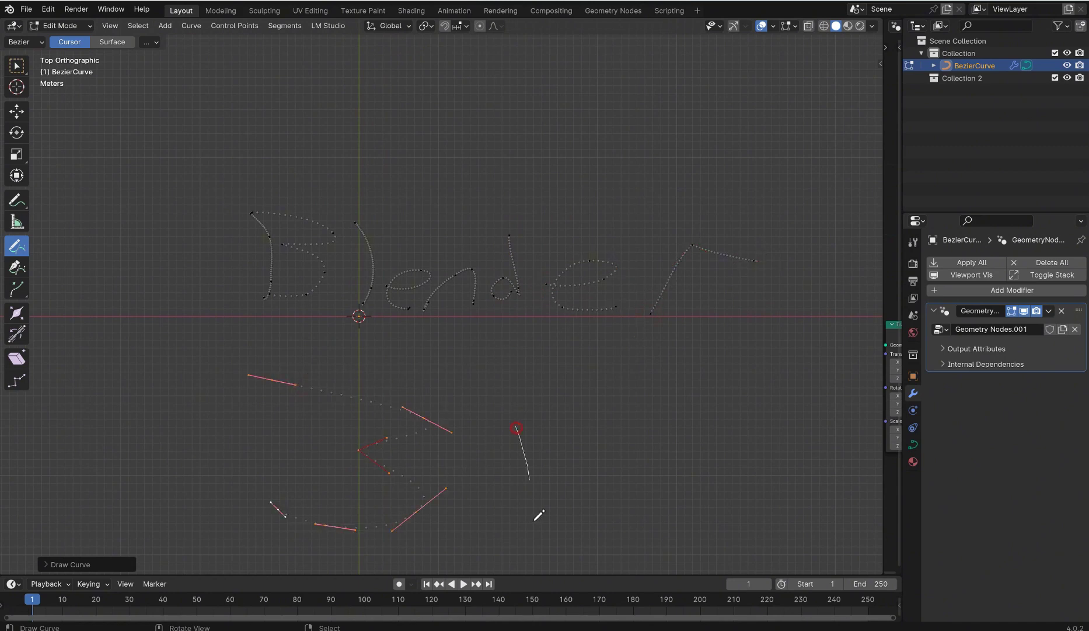
mouse_move(538, 409)
mouse_down()
mouse_move(610, 542)
mouse_move(541, 525)
mouse_up()
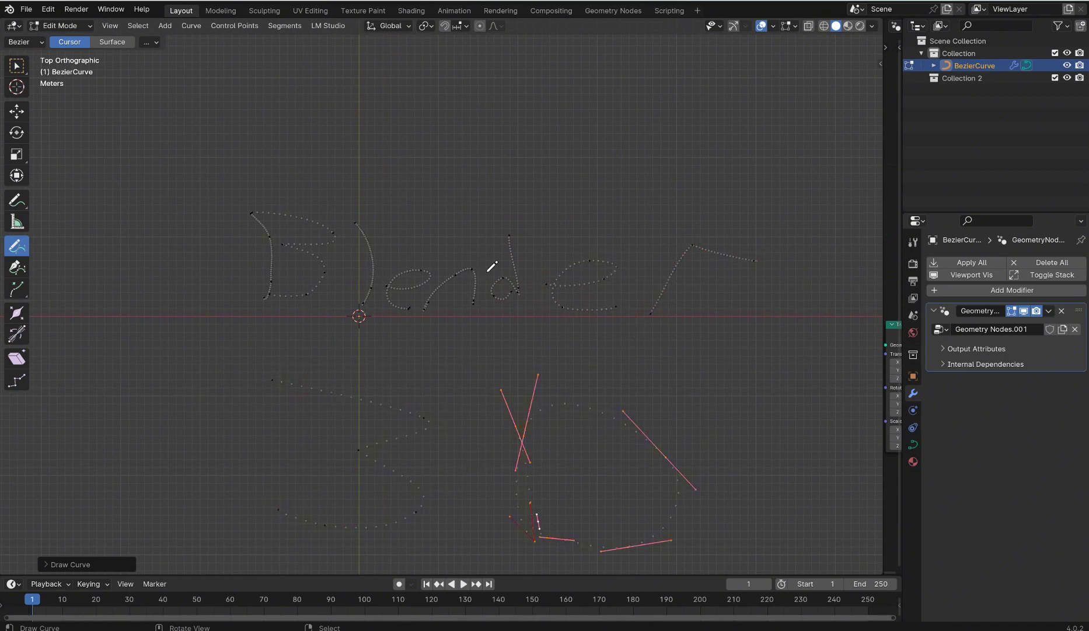
middle_drag(492, 266, 505, 170)
scroll(560, 253, up, 3)
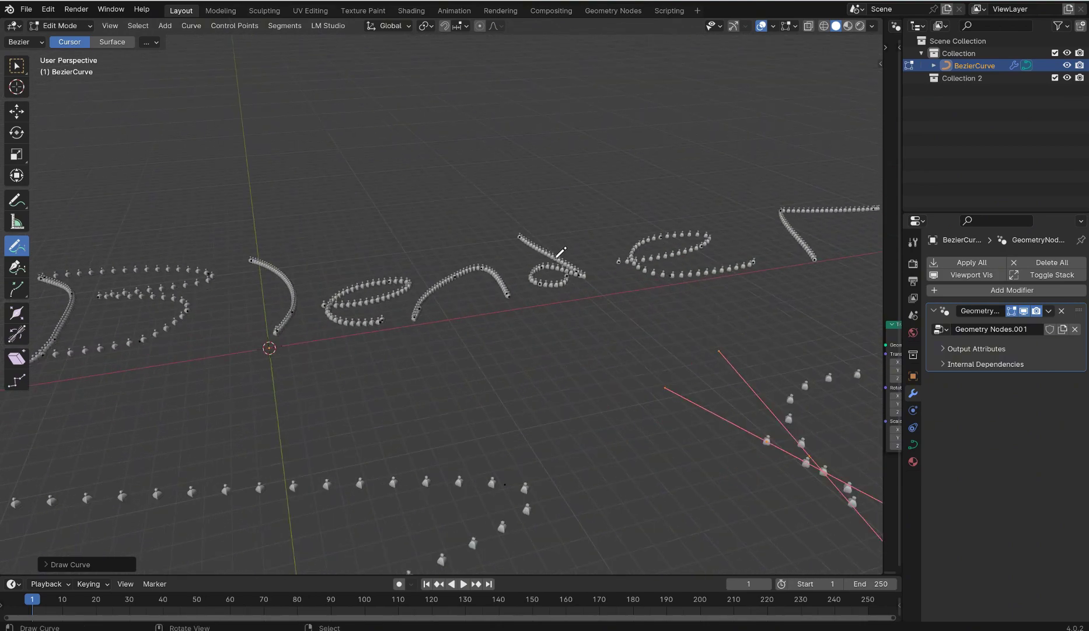
scroll(560, 253, down, 4)
middle_drag(563, 121, 682, 117)
key(Tab)
scroll(629, 169, down, 3)
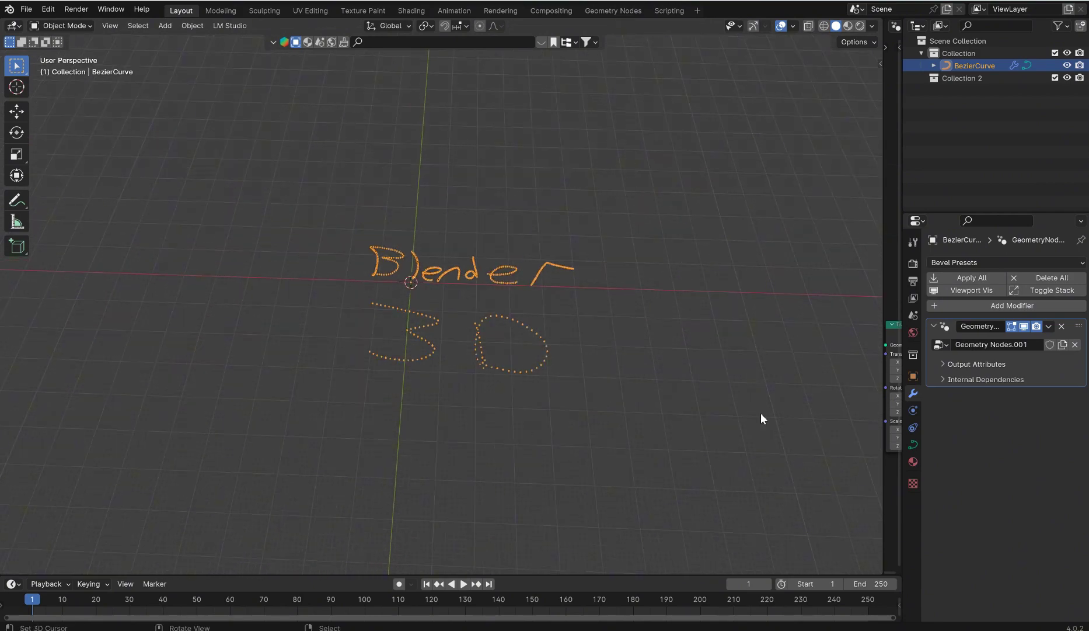
Enlarge the node editor and move the Group Output node farther away from Instance on Points.
drag(885, 392, 399, 408)
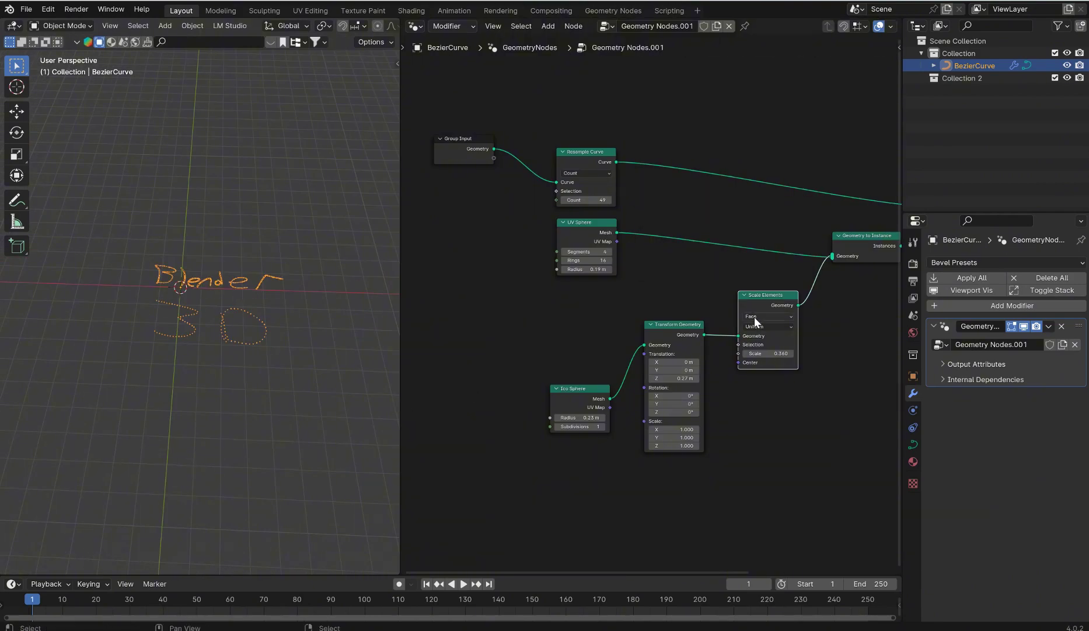
middle_drag(754, 317, 772, 353)
drag(483, 219, 548, 257)
key(g)
click(682, 257)
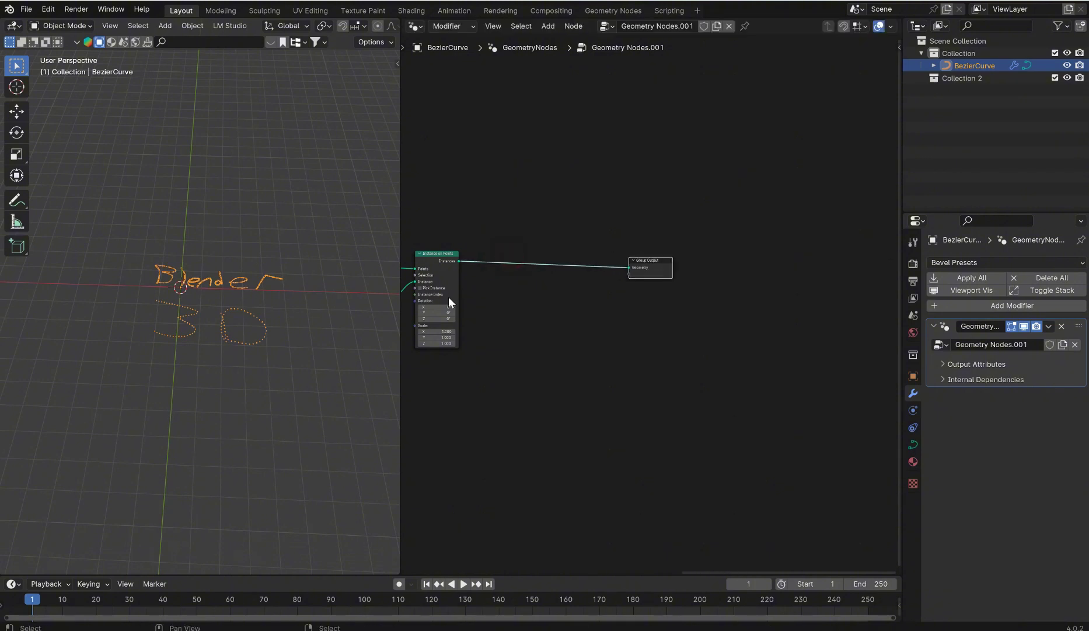
Make room beside the UV Sphere node and insert a Set Material node between it and Geometry to Instance.
middle_drag(441, 330, 783, 328)
scroll(677, 384, up, 4)
click(479, 251)
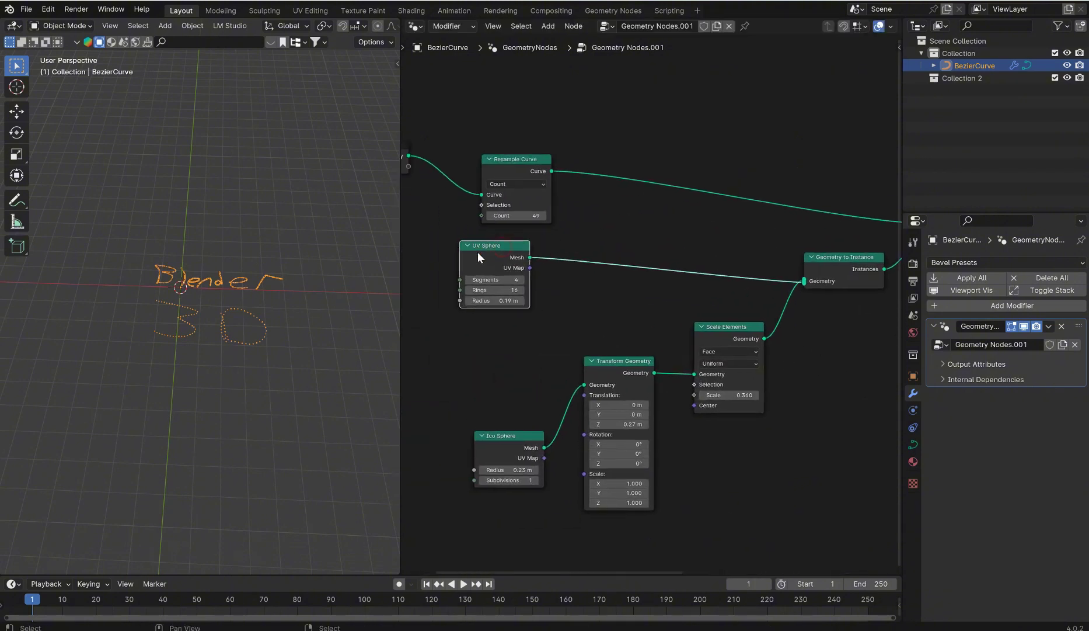
key(shift+a)
text(setp)
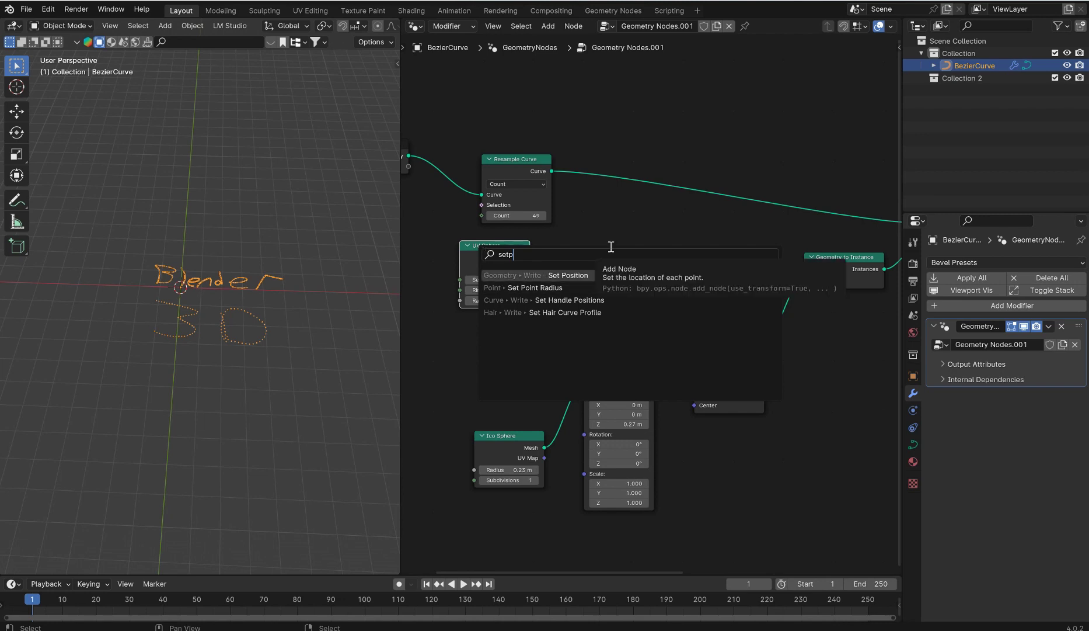
key(BackSpace)
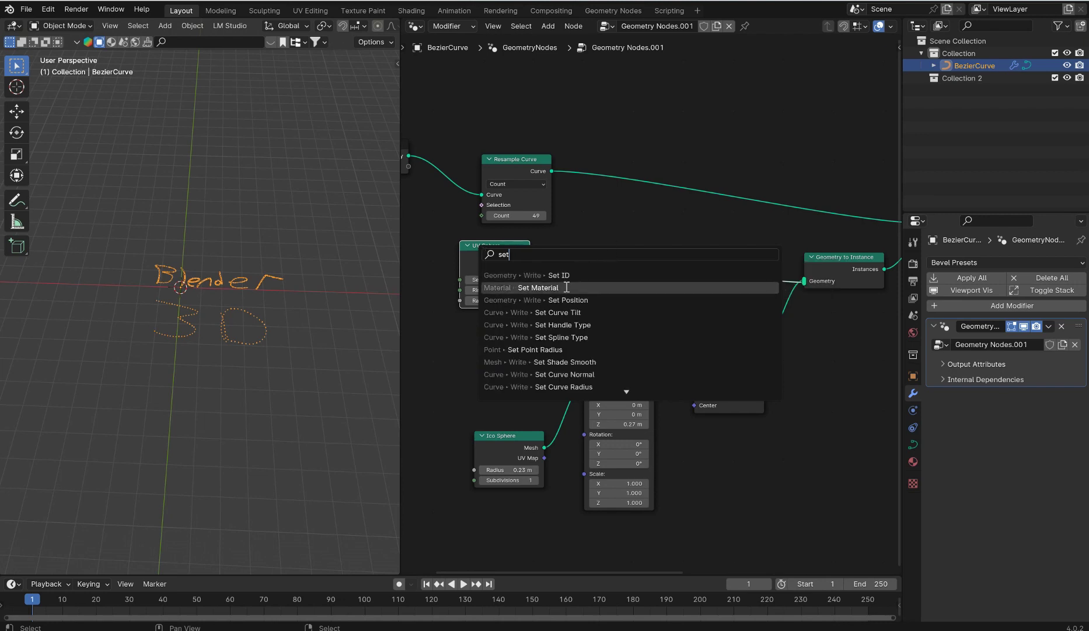
click(565, 287)
click(606, 236)
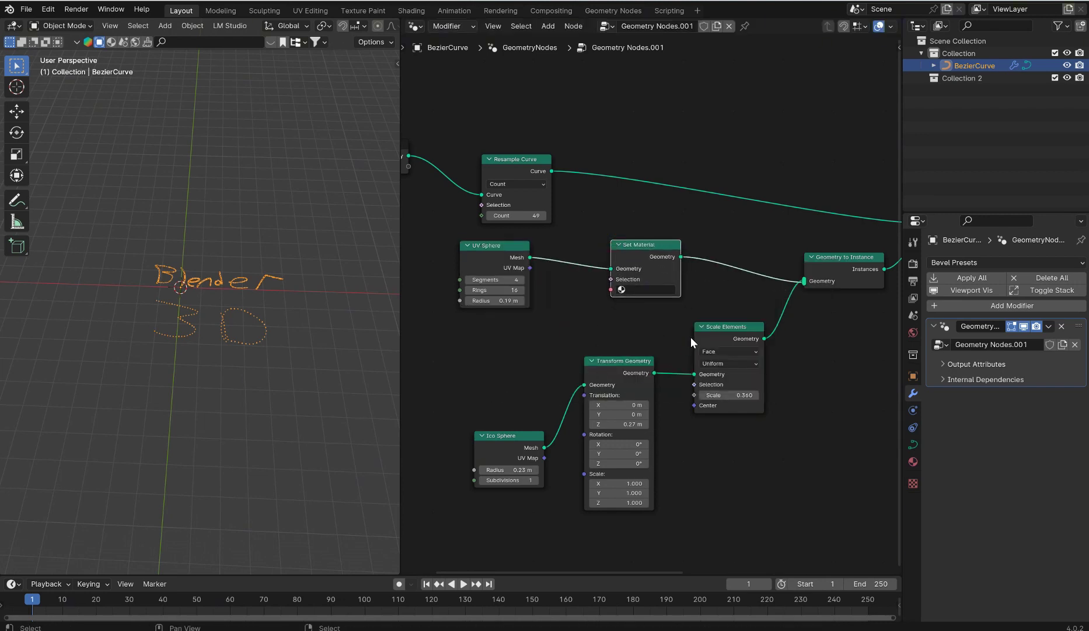
Duplicate the Set Material node and insert the copy between Ico Sphere and Transform Geometry.
drag(727, 331, 700, 333)
click(642, 244)
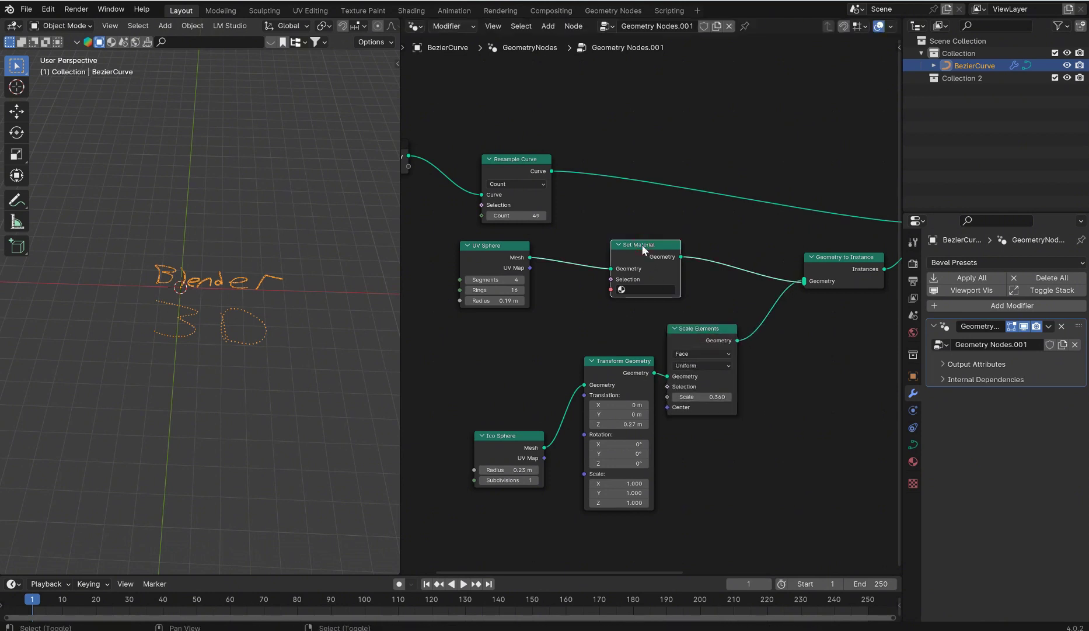
key(shift+d)
click(557, 399)
drag(516, 435, 490, 422)
Add two material slots to the curve and give the first a new material with an orange Base Color, Hue 0.032 and Saturation 1.000.
click(914, 461)
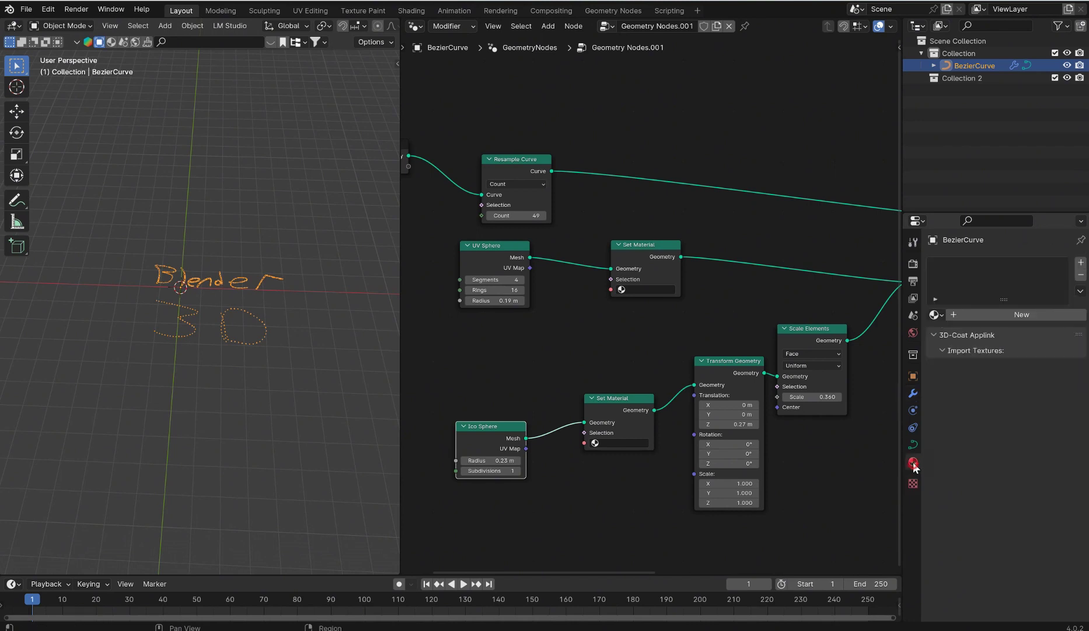
click(1081, 262)
click(1080, 262)
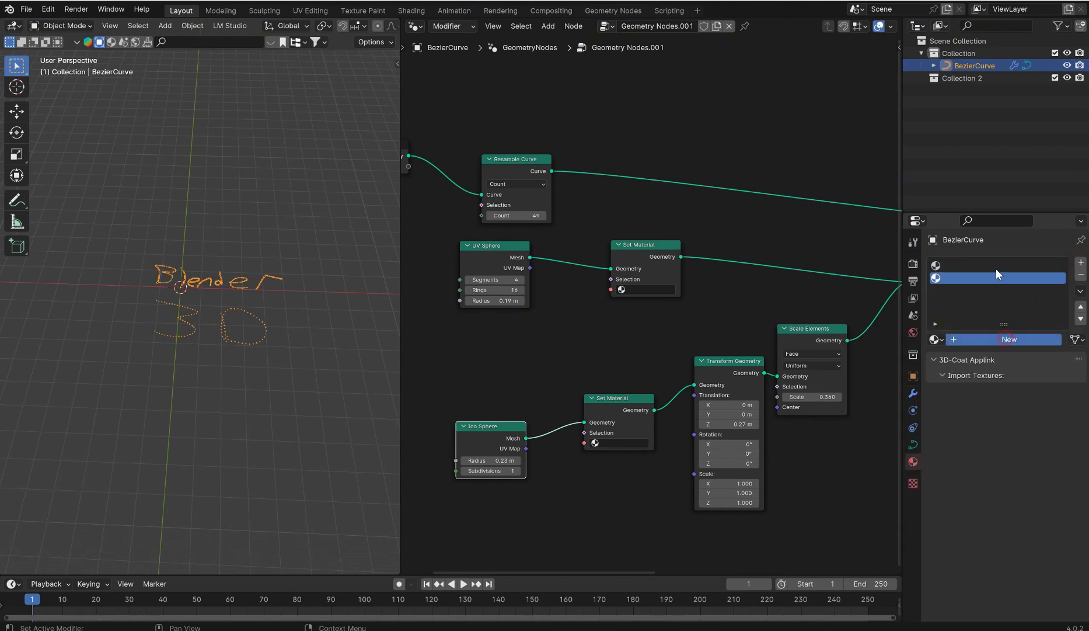
click(995, 266)
click(1000, 339)
click(1027, 437)
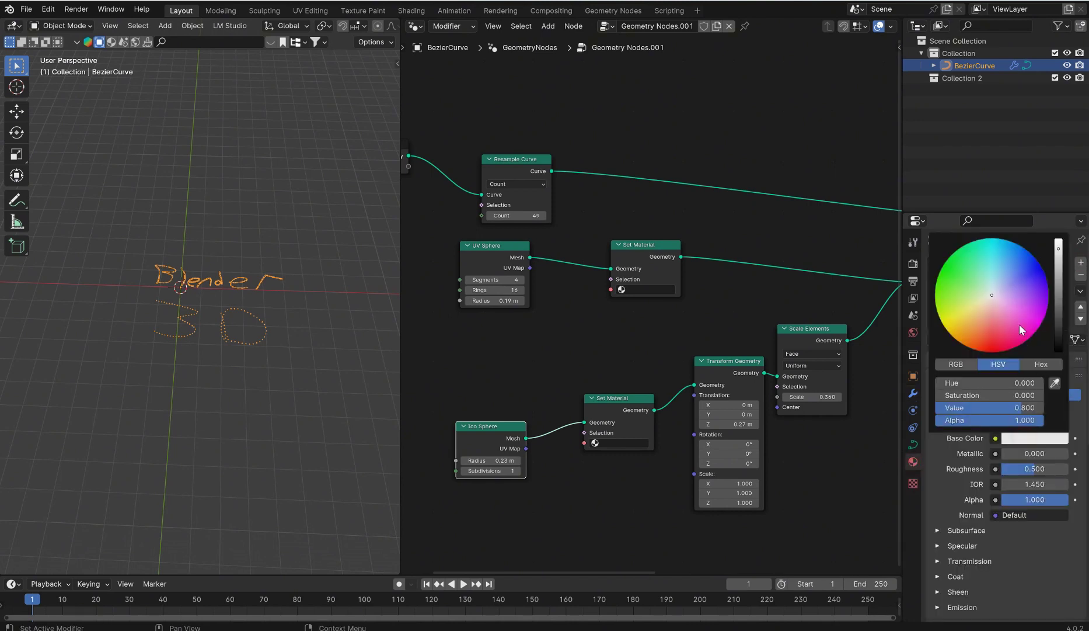
click(965, 345)
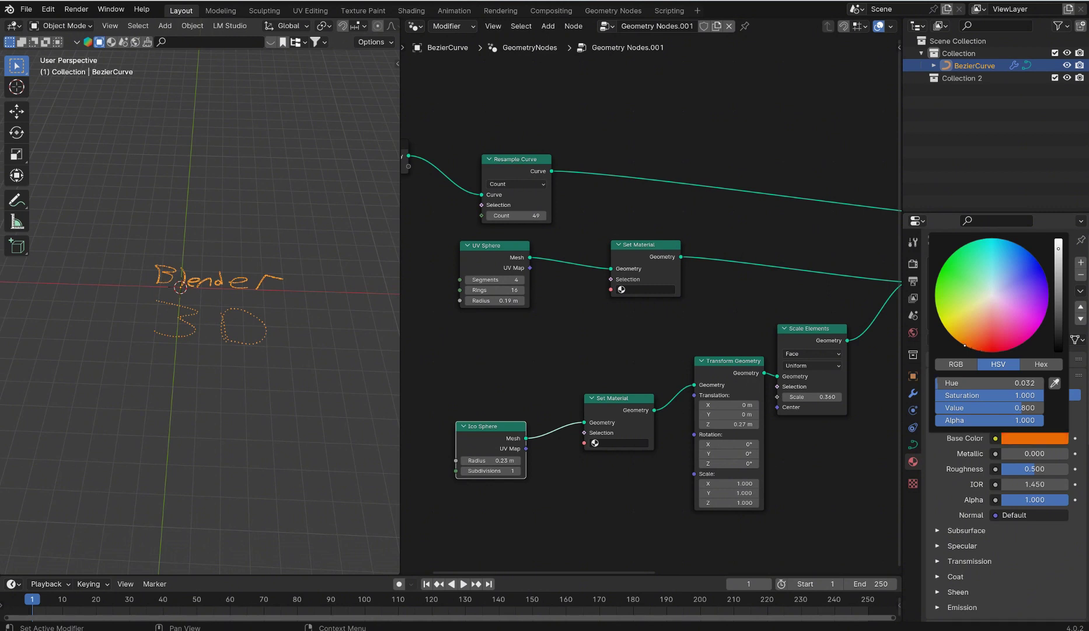
Set the second slot's material to a blue Base Color, Hue 0.637 and Saturation 0.905.
click(986, 275)
click(1019, 438)
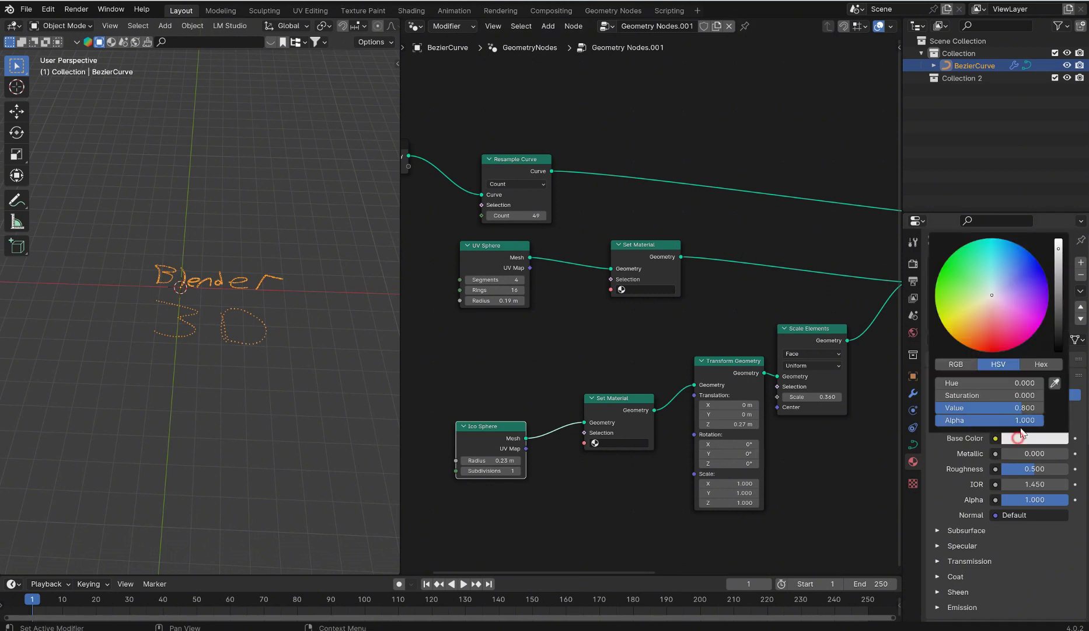
mouse_move(1002, 276)
mouse_down()
mouse_move(997, 254)
mouse_move(1017, 266)
mouse_up()
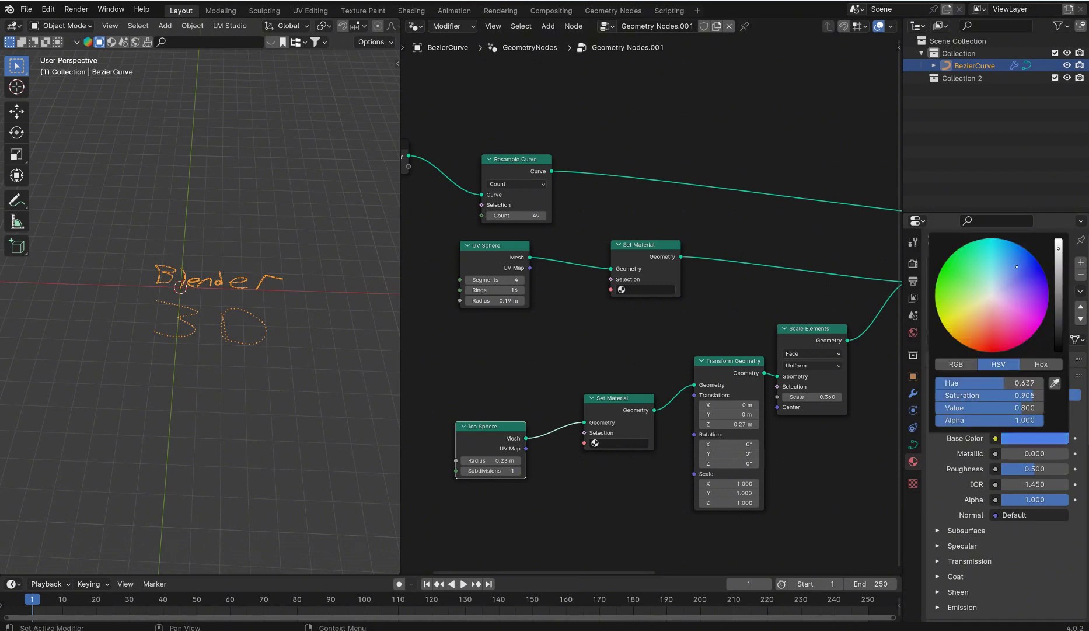
Assign Material.001 in the UV Sphere's Set Material node and switch the 3D viewport to Material Preview shading.
scroll(309, 297, up, 5)
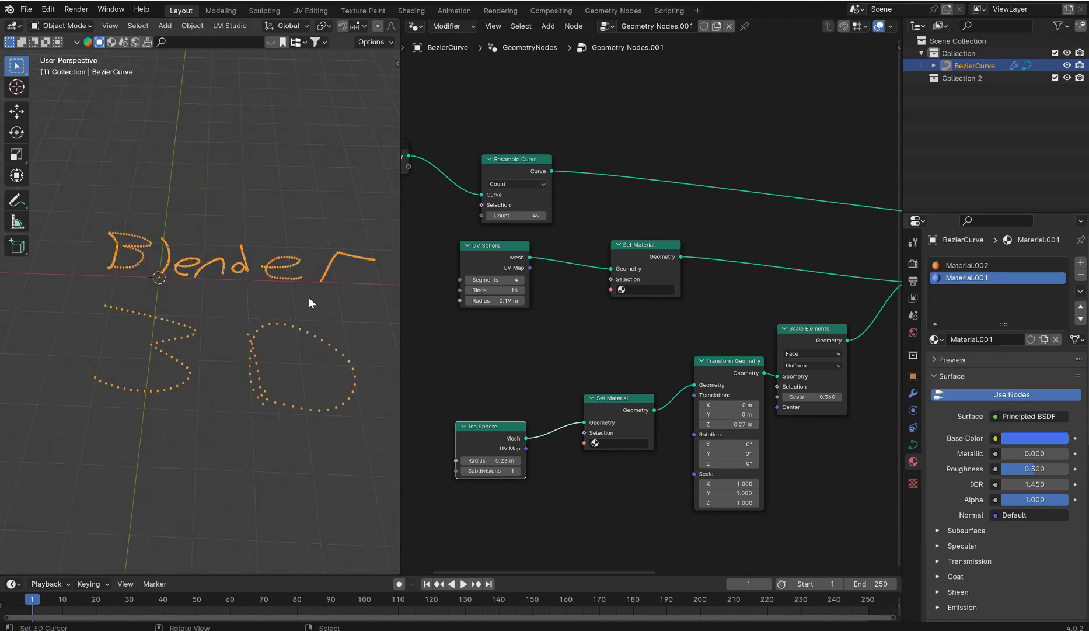
click(655, 292)
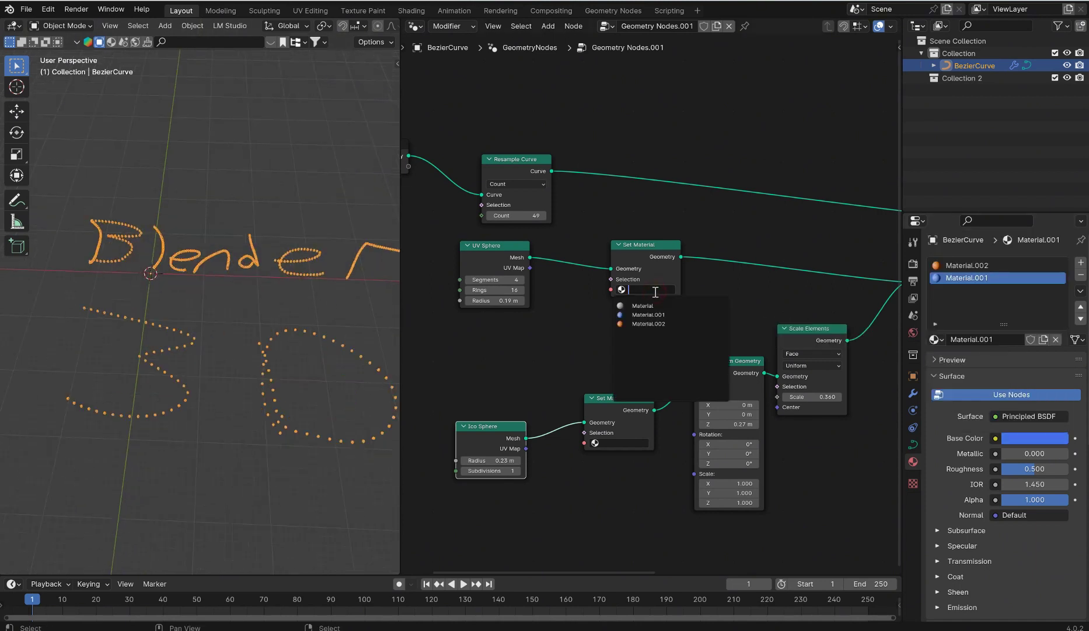
click(661, 312)
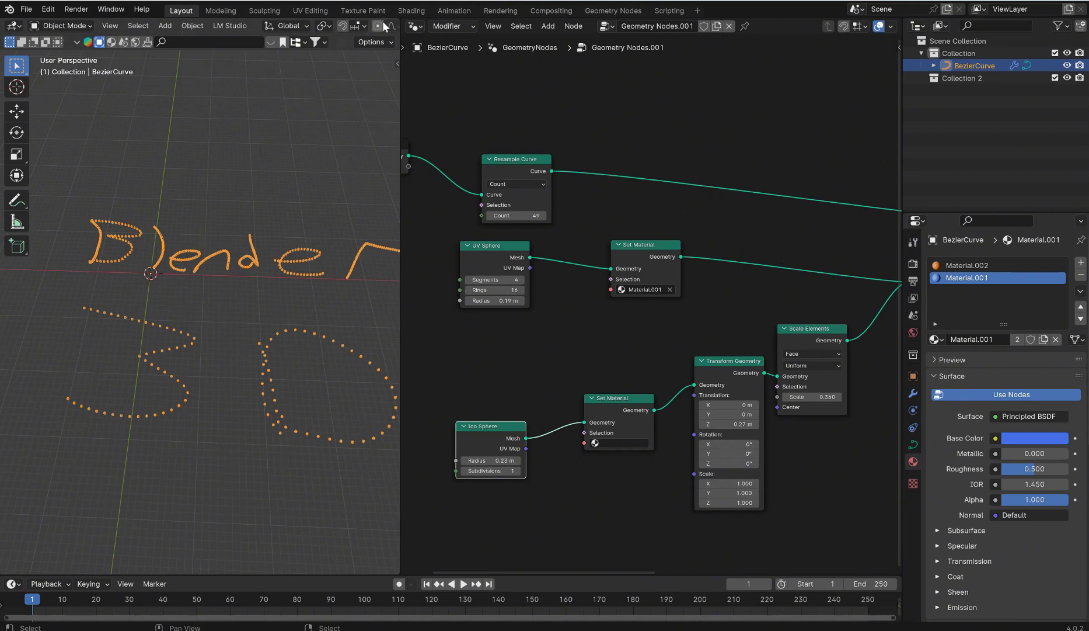
scroll(383, 22, down, 6)
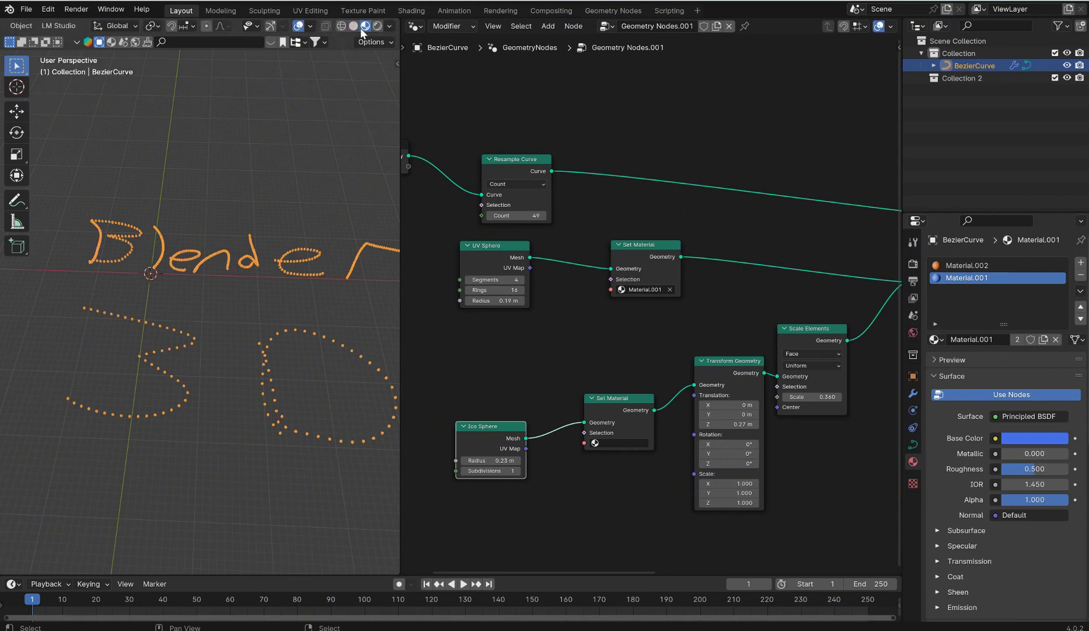
click(289, 102)
scroll(289, 102, down, 4)
middle_drag(289, 105, 241, 202)
scroll(261, 218, up, 6)
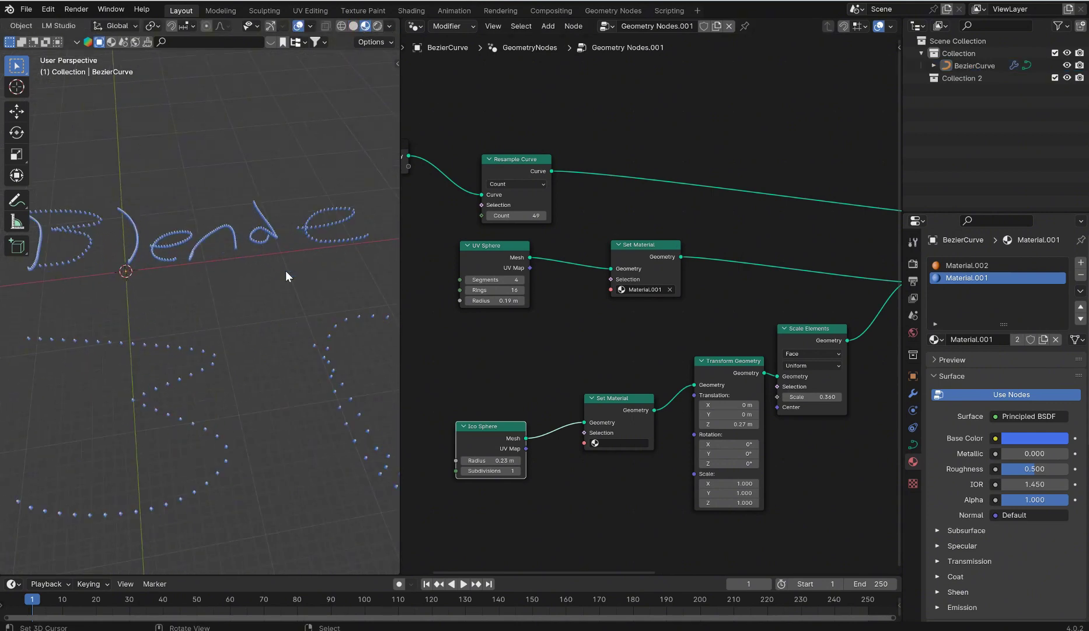
Assign Material.002 in the Ico Sphere's Set Material node.
click(620, 443)
click(621, 476)
scroll(274, 299, up, 6)
middle_drag(230, 203, 274, 314)
scroll(278, 313, down, 6)
Examine the colored sphere instances along the lettering from the top and close up in perspective.
key(KP_7)
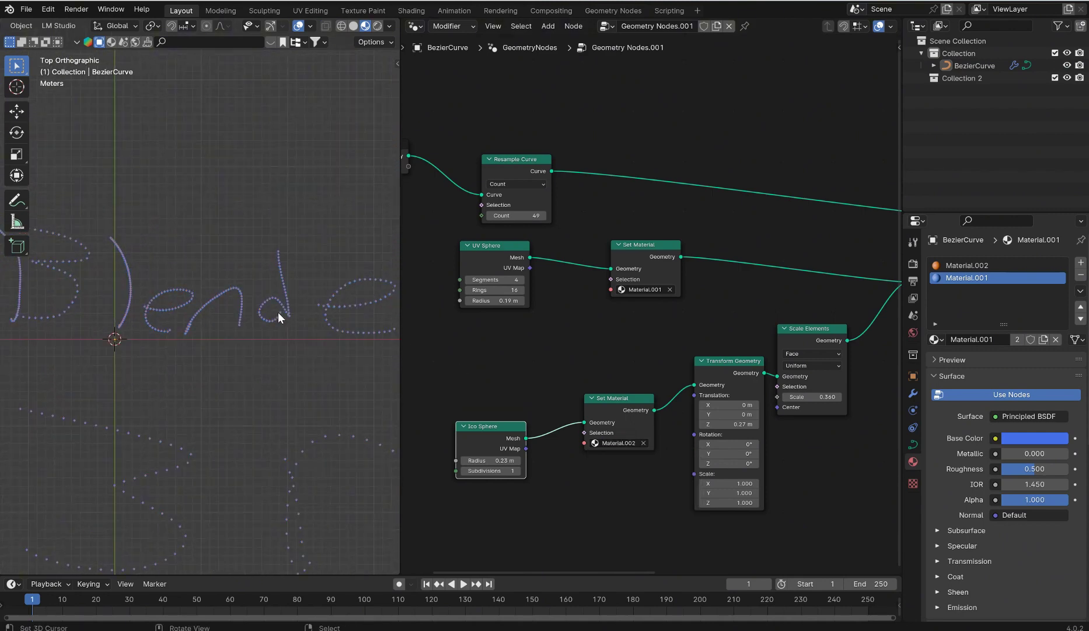
key(f)
scroll(275, 306, up, 8)
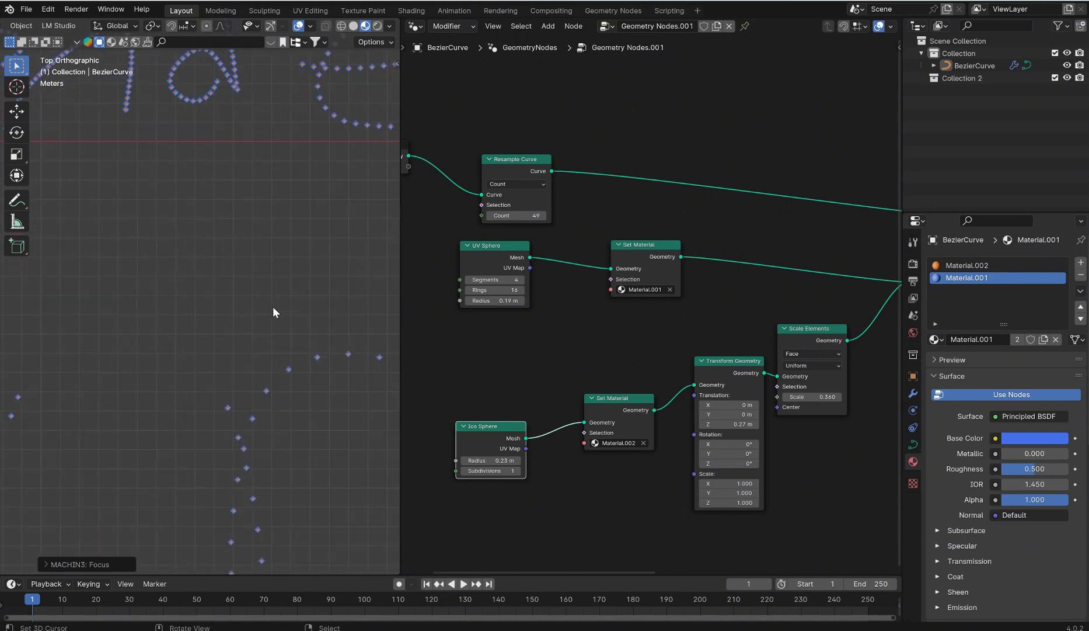
shift+middle_drag(305, 48, 289, 133)
mouse_move(289, 134)
middle_down()
mouse_move(363, 61)
mouse_move(385, 166)
mouse_move(306, 194)
mouse_move(297, 162)
mouse_move(273, 173)
mouse_move(274, 143)
middle_up()
scroll(306, 194, up, 3)
scroll(306, 193, up, 4)
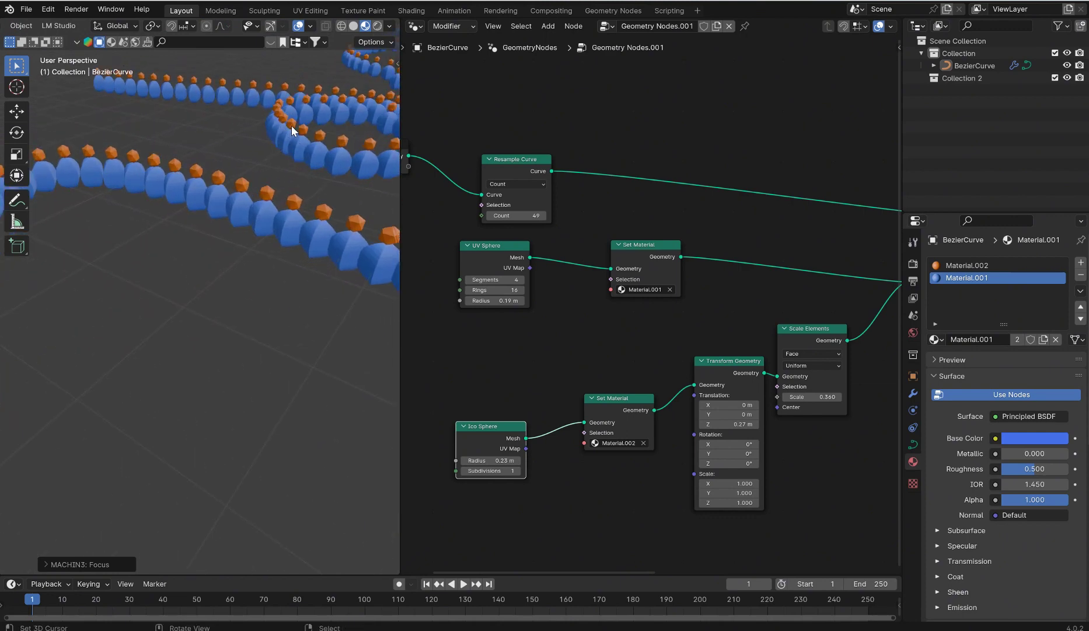
scroll(291, 125, down, 5)
scroll(257, 184, down, 8)
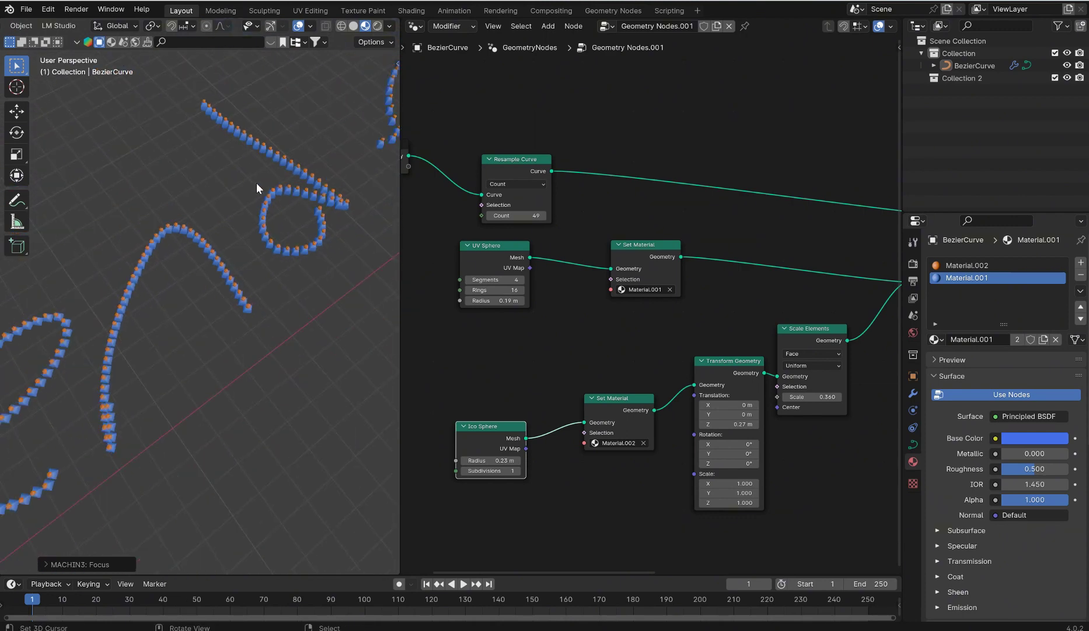
Show the HSTB add-on's tools beside the 3D view and switch its gallery to the blend-file preview mode.
scroll(255, 184, down, 4)
middle_drag(255, 184, 223, 207)
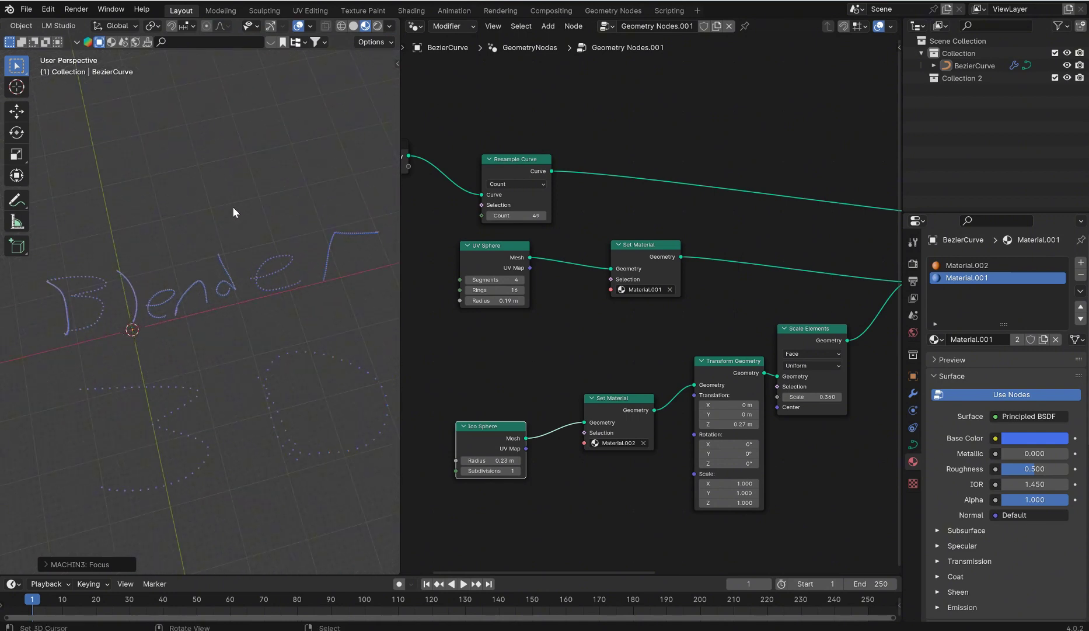
key(n)
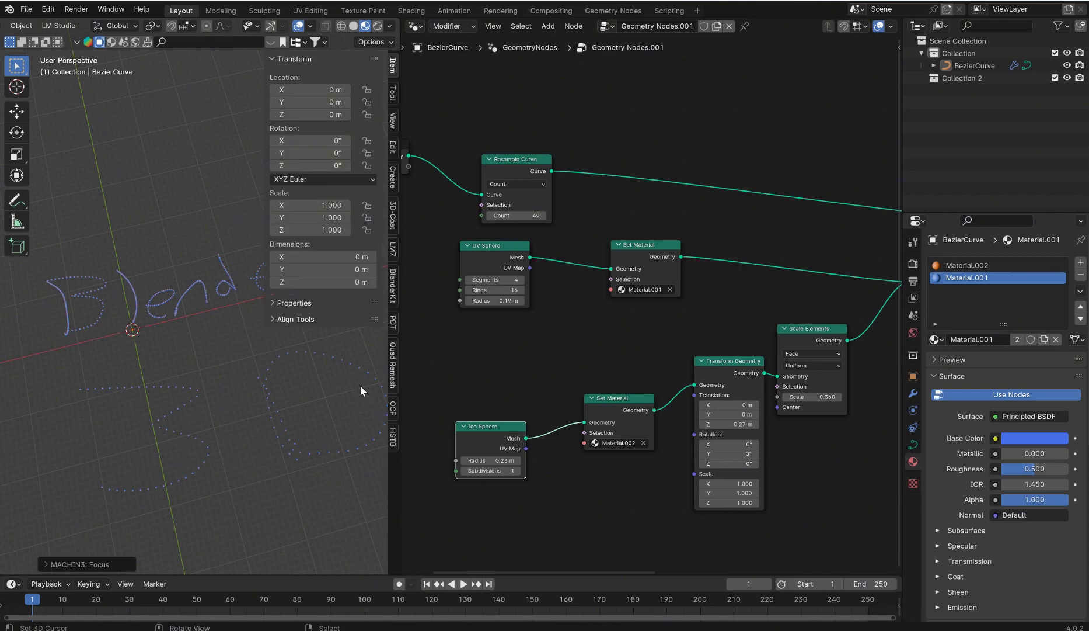
click(395, 440)
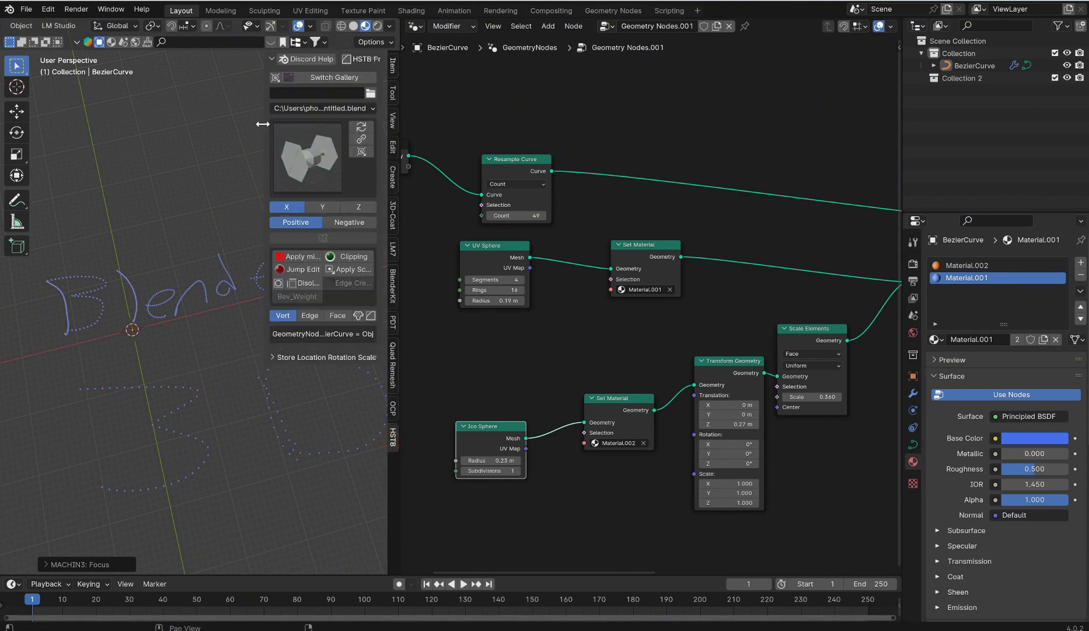
drag(262, 124, 245, 124)
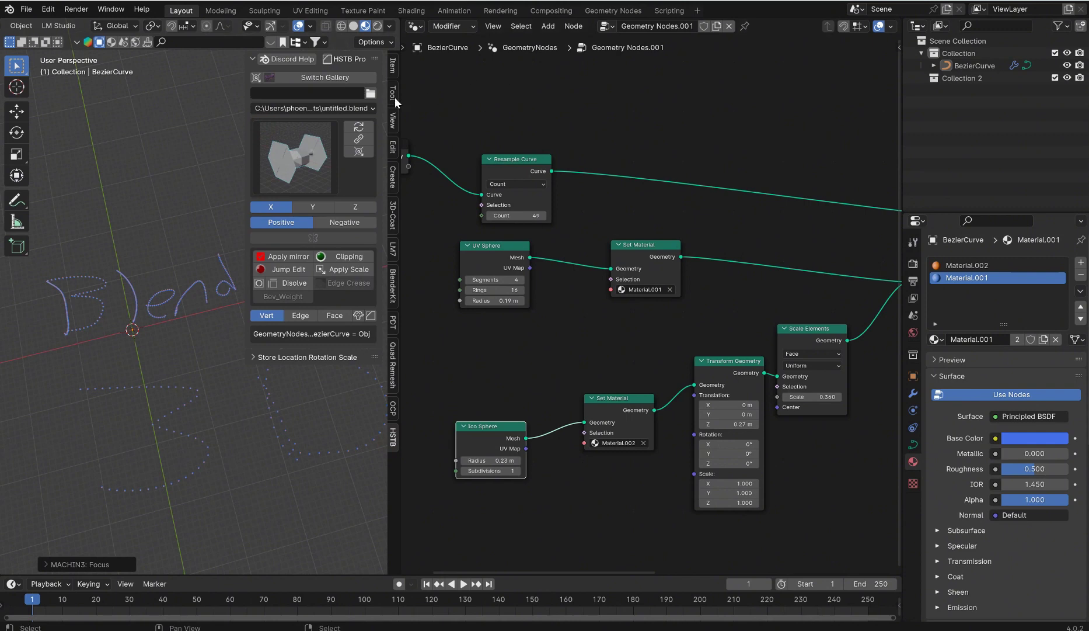
click(354, 78)
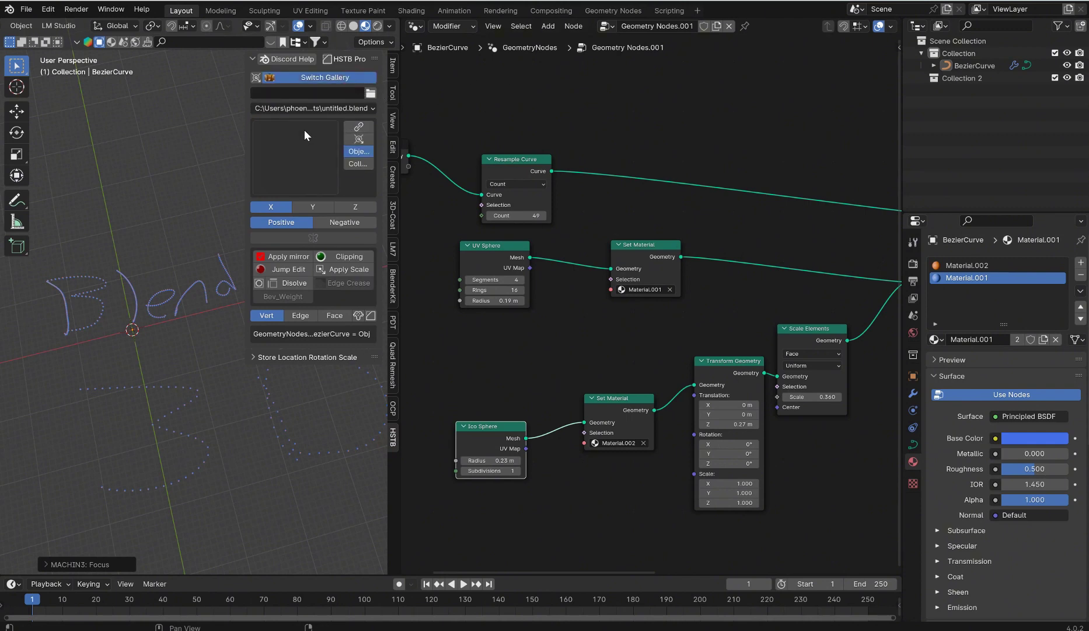
Set the HSTB gallery folder to Downloads and choose Stargorithms.blend as the source file.
click(370, 93)
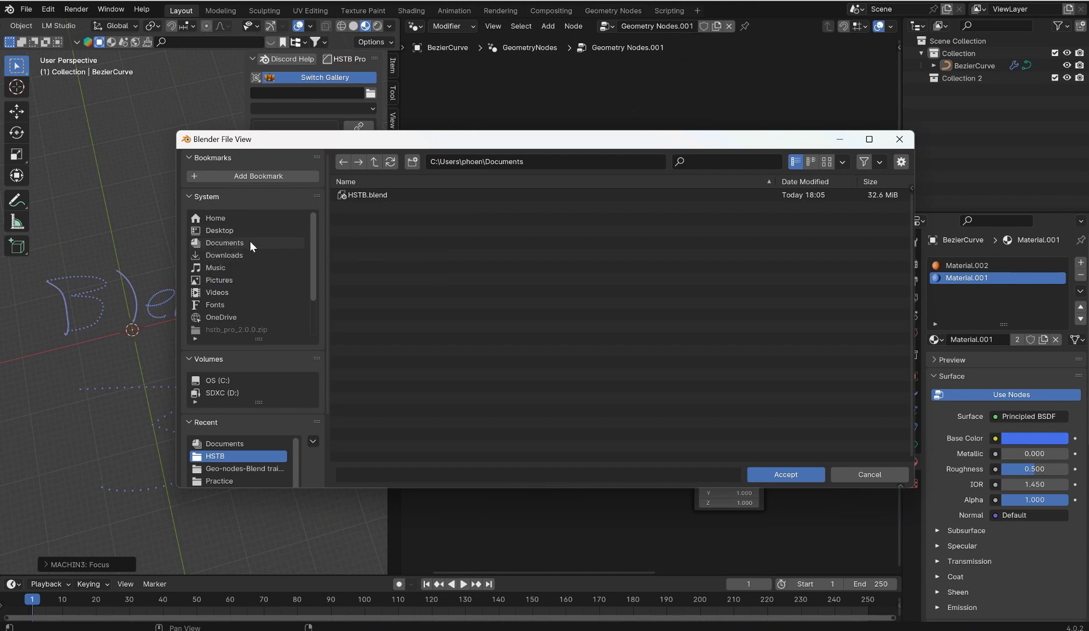
click(236, 255)
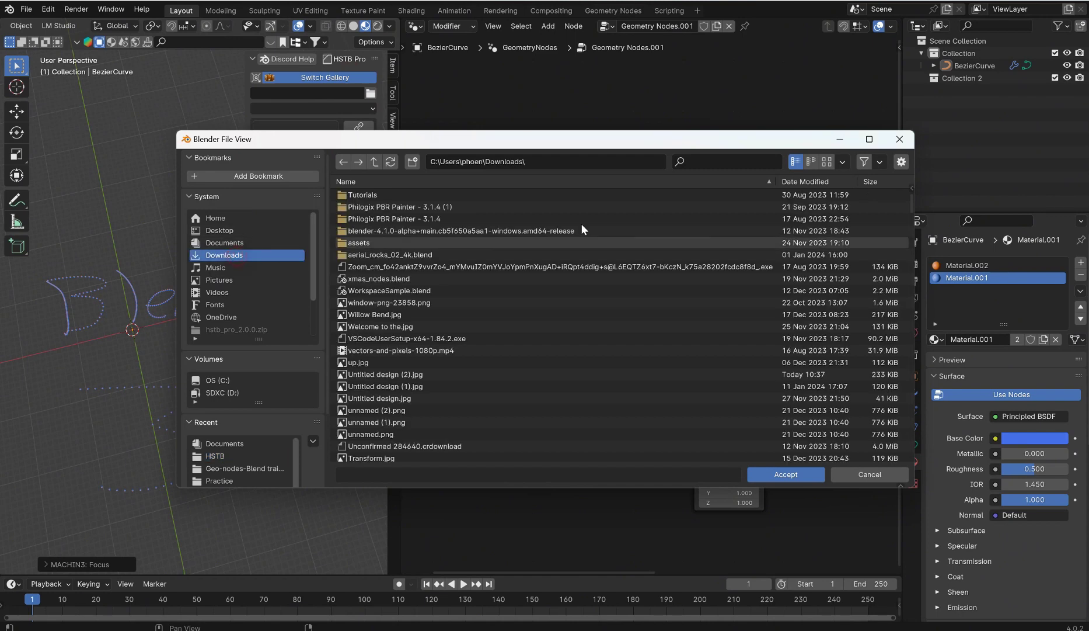
click(778, 476)
click(343, 109)
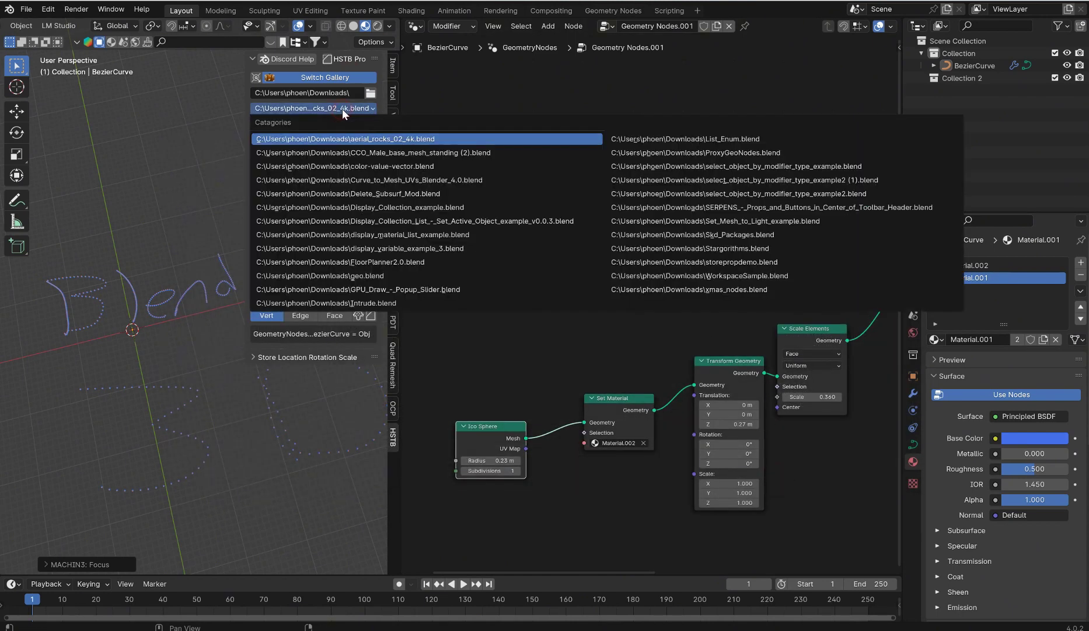
click(699, 247)
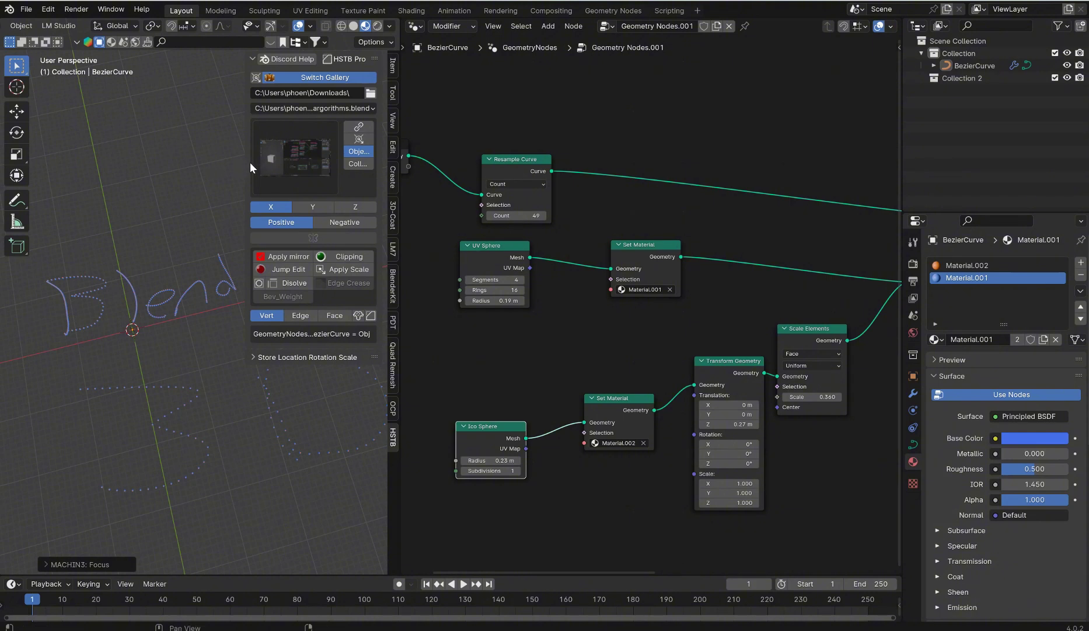
Append the objects of Stargorithms.blend from the HSTB gallery preview into the scene.
drag(248, 159, 200, 155)
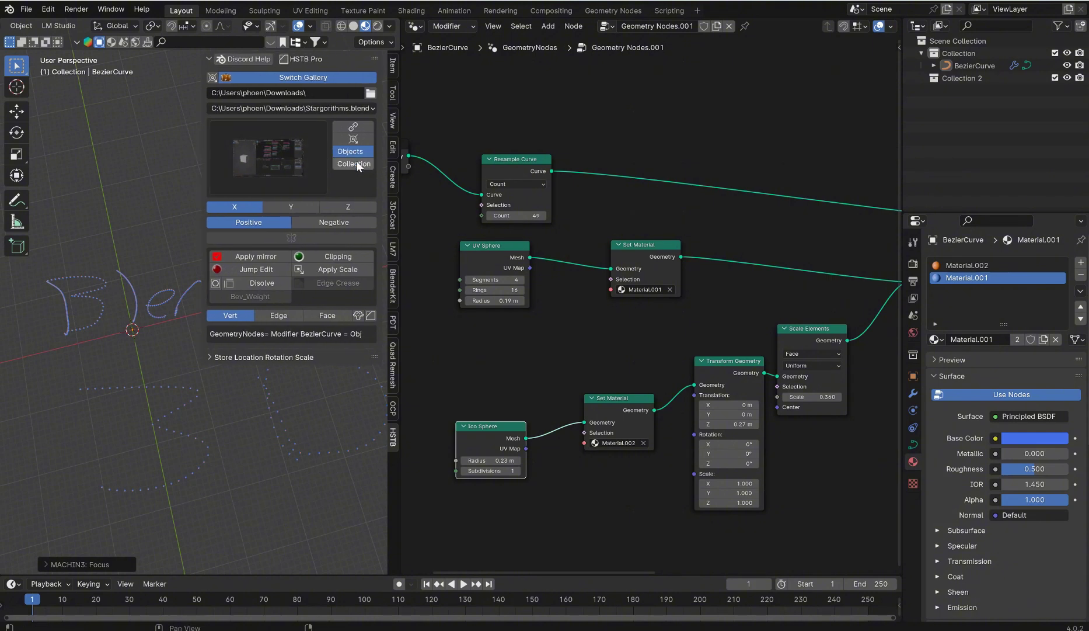
click(281, 157)
click(256, 241)
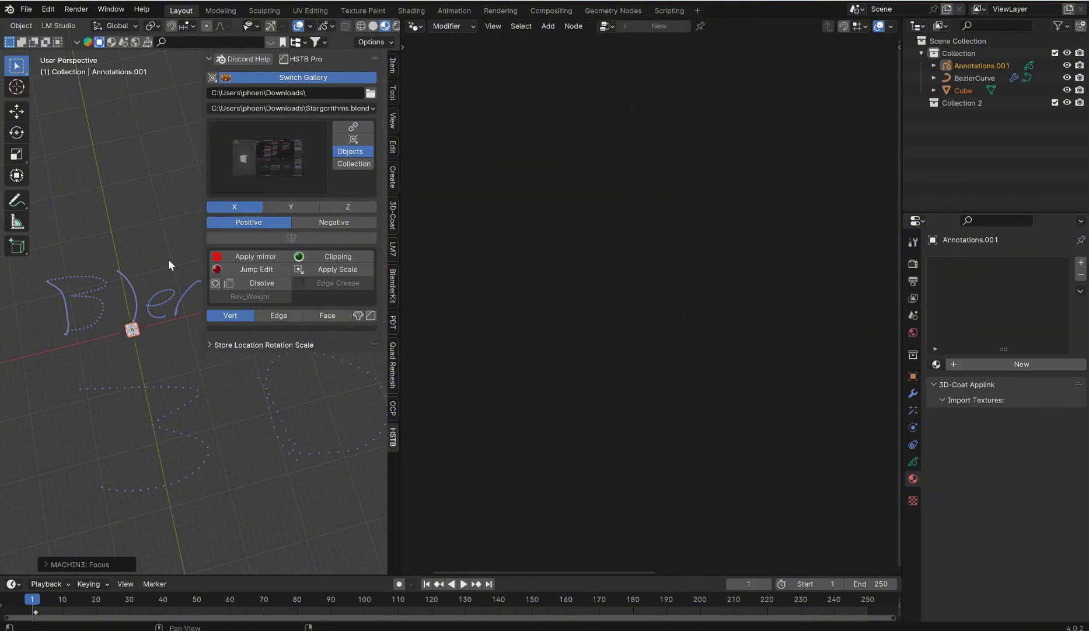
scroll(153, 329, up, 7)
mouse_move(103, 343)
middle_down()
mouse_move(153, 321)
mouse_move(182, 248)
mouse_move(142, 312)
mouse_move(162, 255)
mouse_move(271, 218)
middle_up()
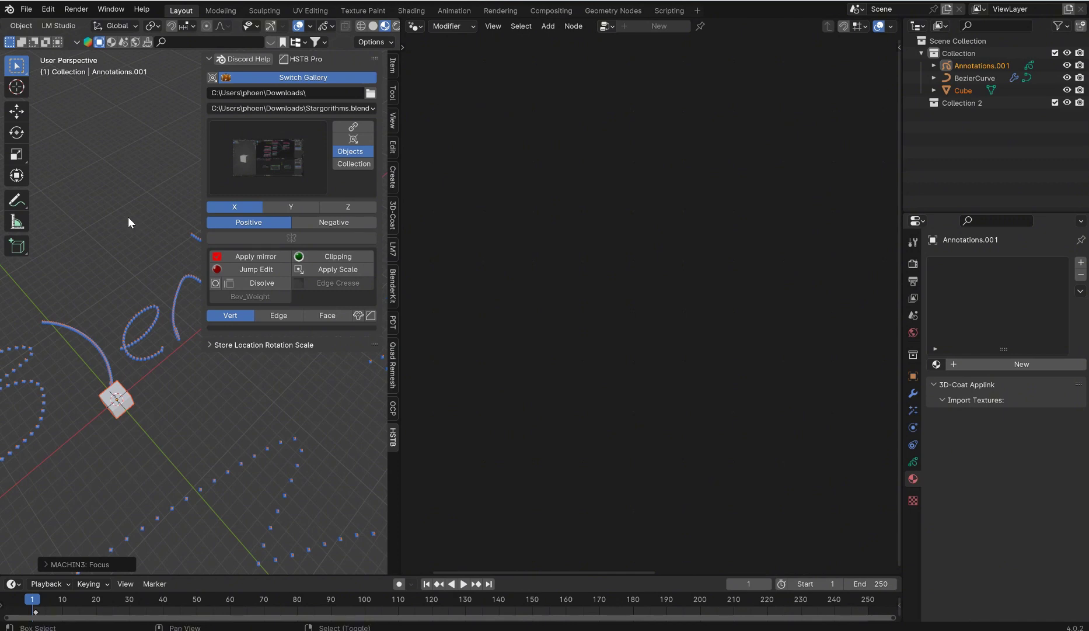
mouse_move(128, 216)
middle_down()
mouse_move(143, 215)
mouse_move(137, 194)
middle_up()
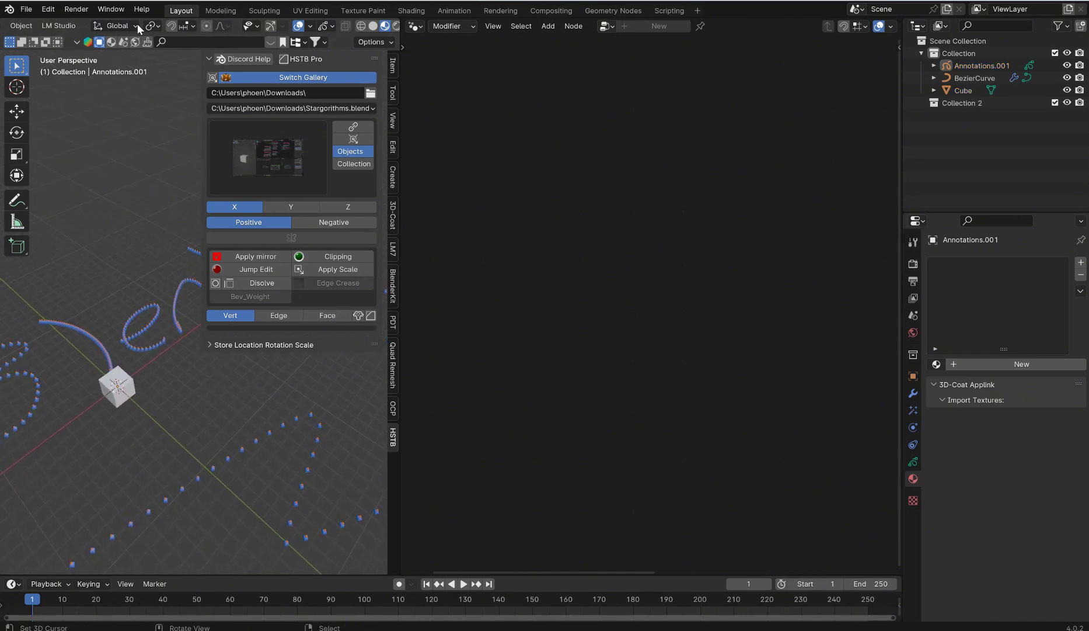
Check the HSTB Pro add-on's shortcut settings in the Blender preferences.
click(51, 10)
click(108, 178)
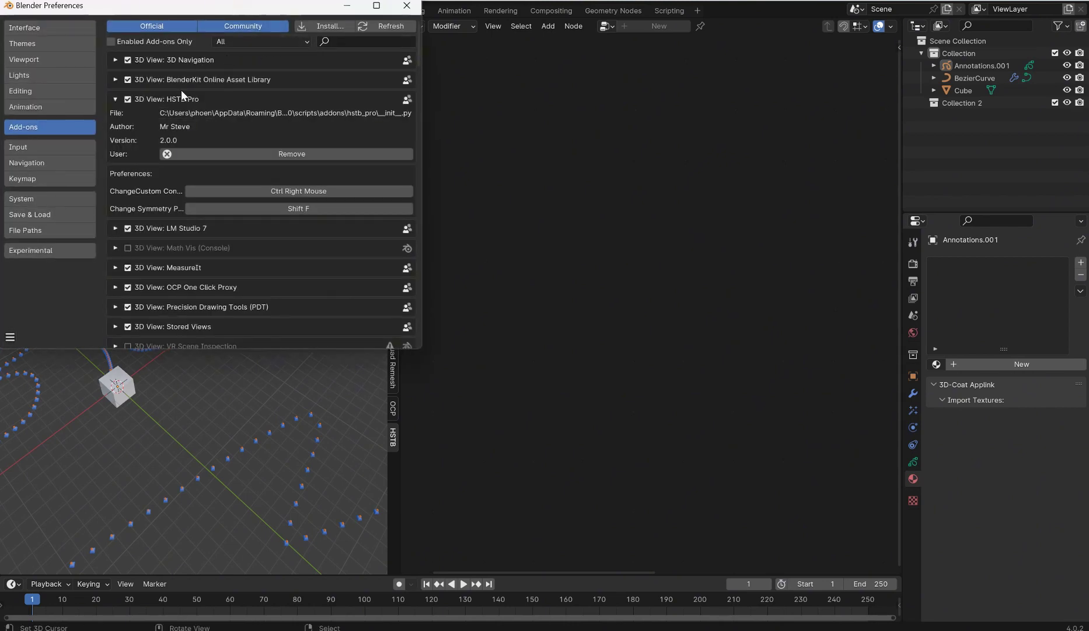
click(407, 5)
View the symmetry direction choices for the cube in Edit Mode without applying any, and return to Object Mode.
click(130, 371)
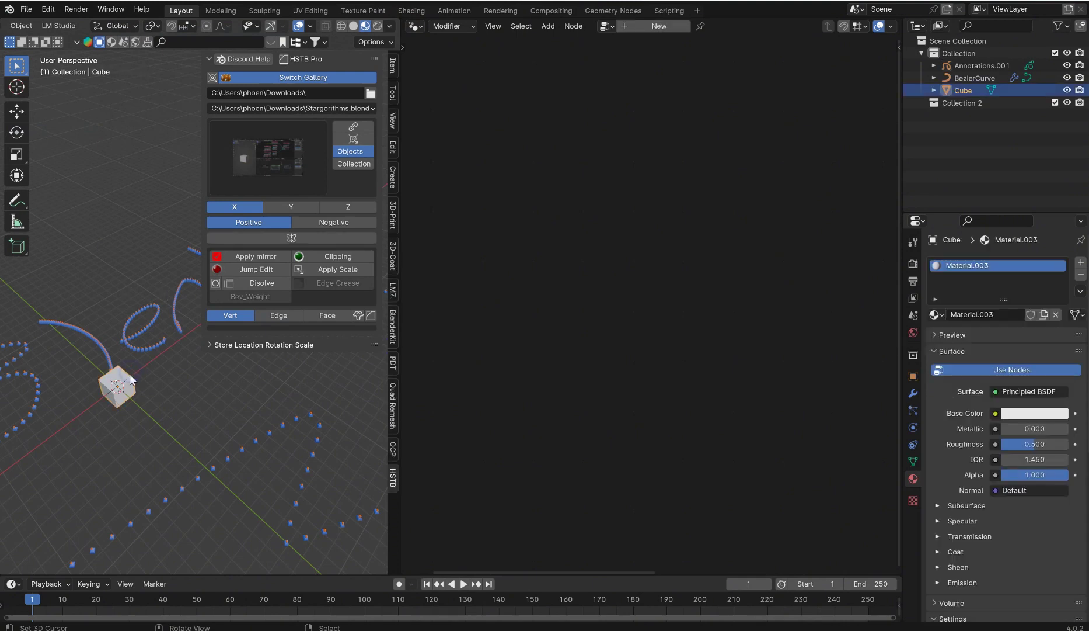
key(Tab)
click(175, 276)
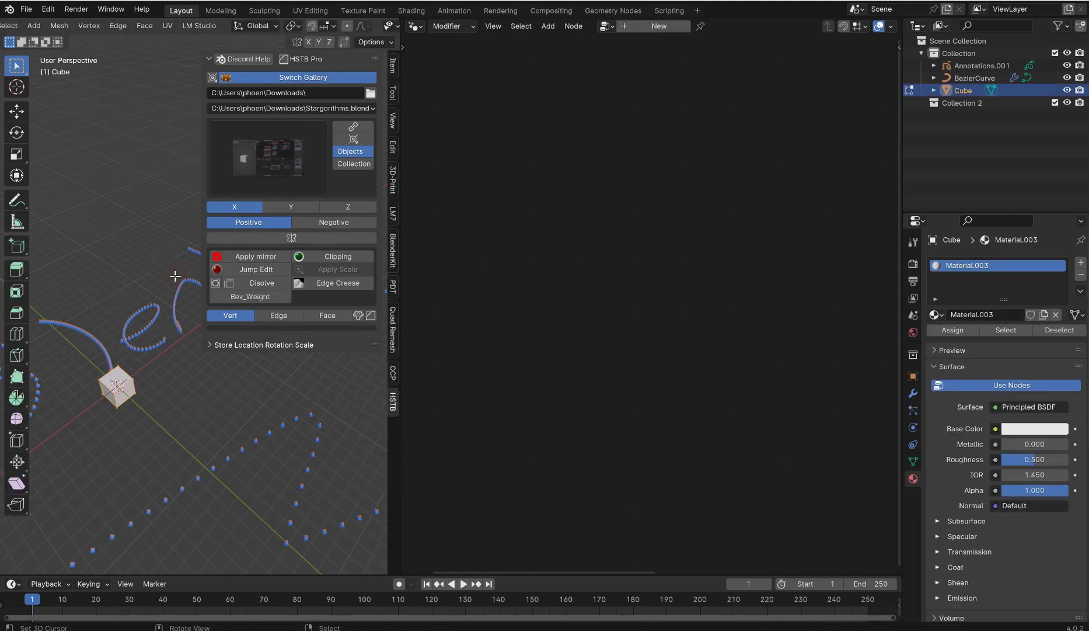
key(alt+x)
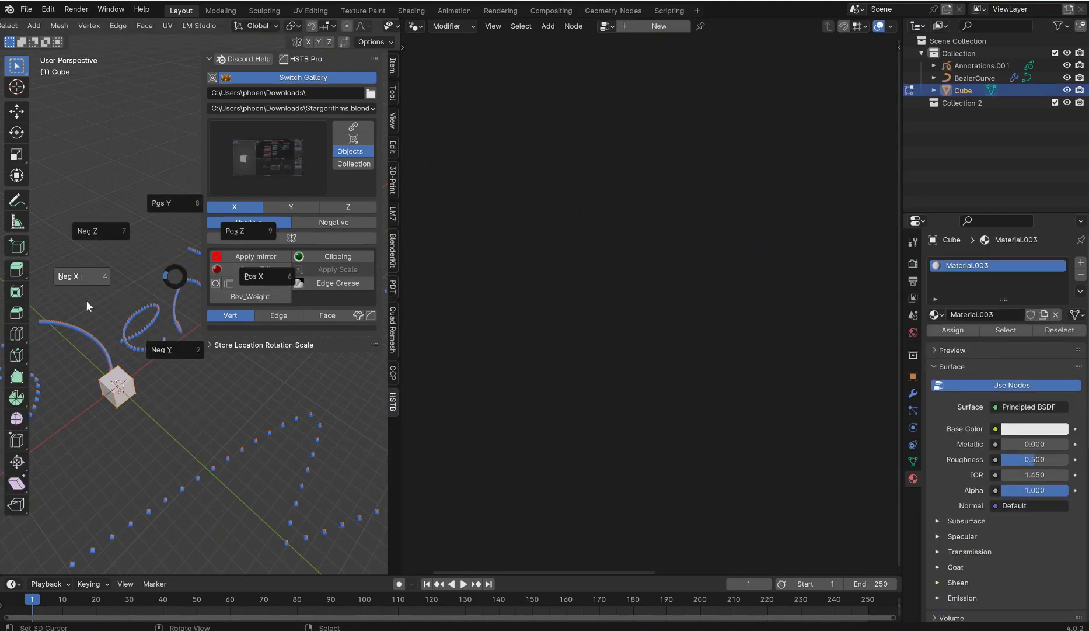
key(Escape)
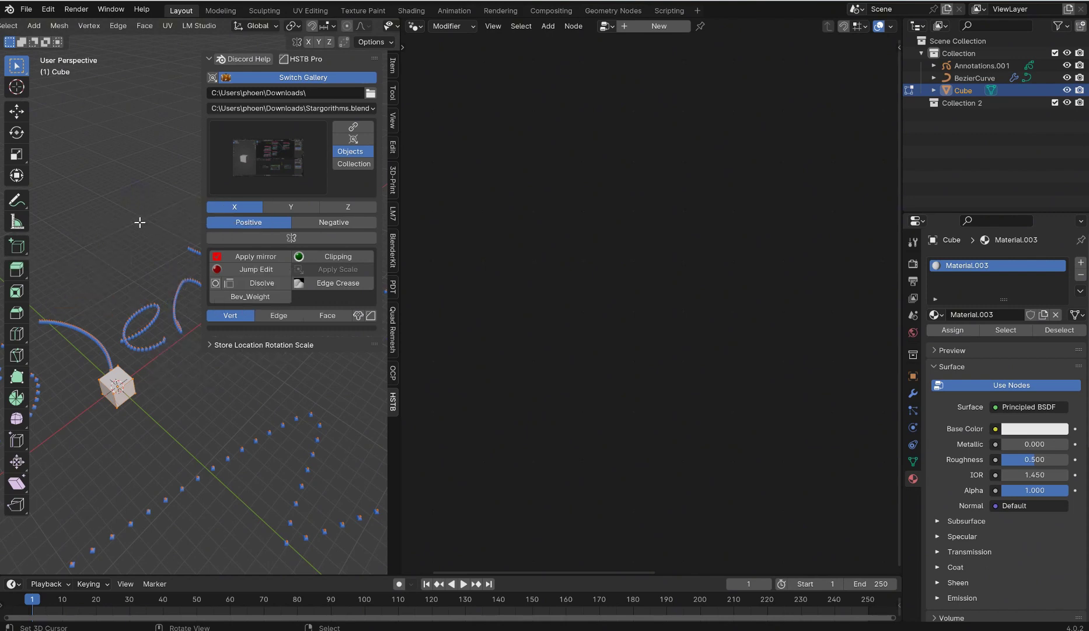
key(Tab)
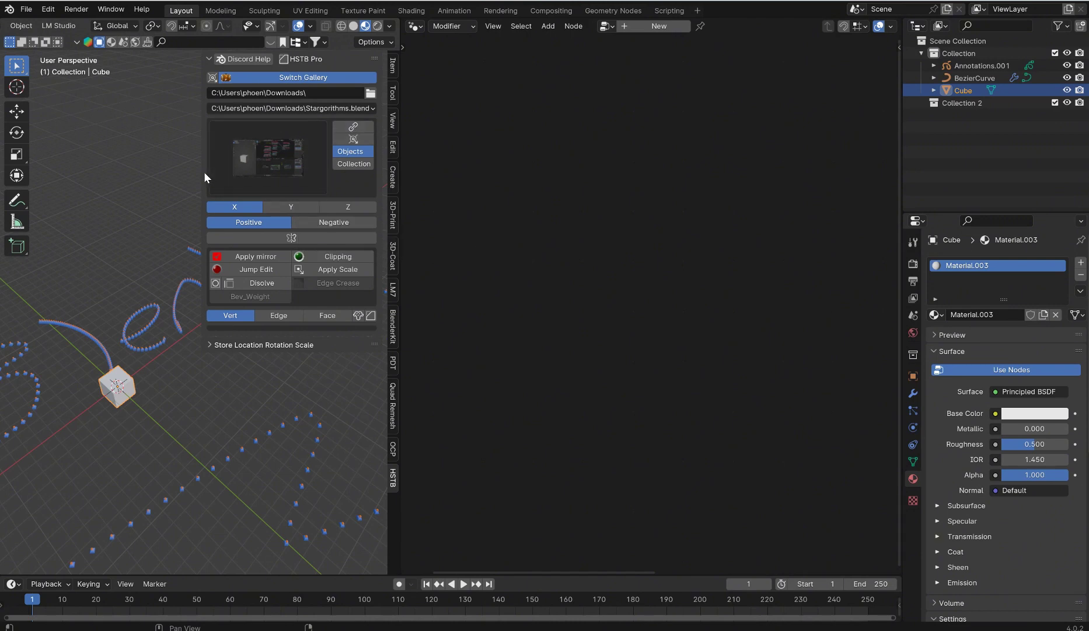
Switch the HSTB gallery back to its built-in object library and add the Sphere model to the scene.
drag(201, 171, 253, 171)
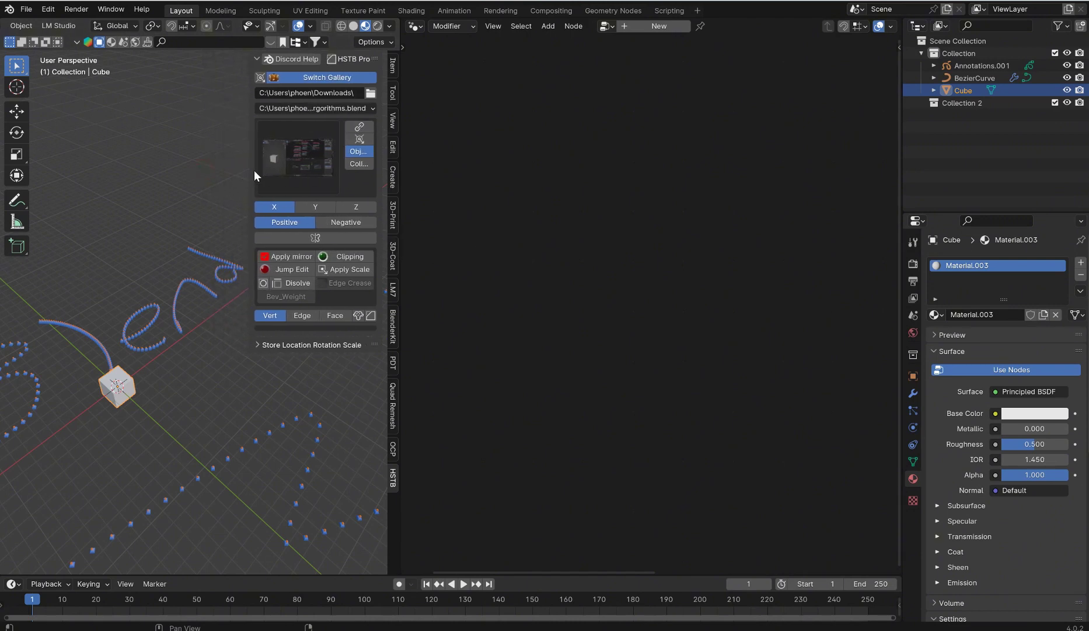
click(341, 78)
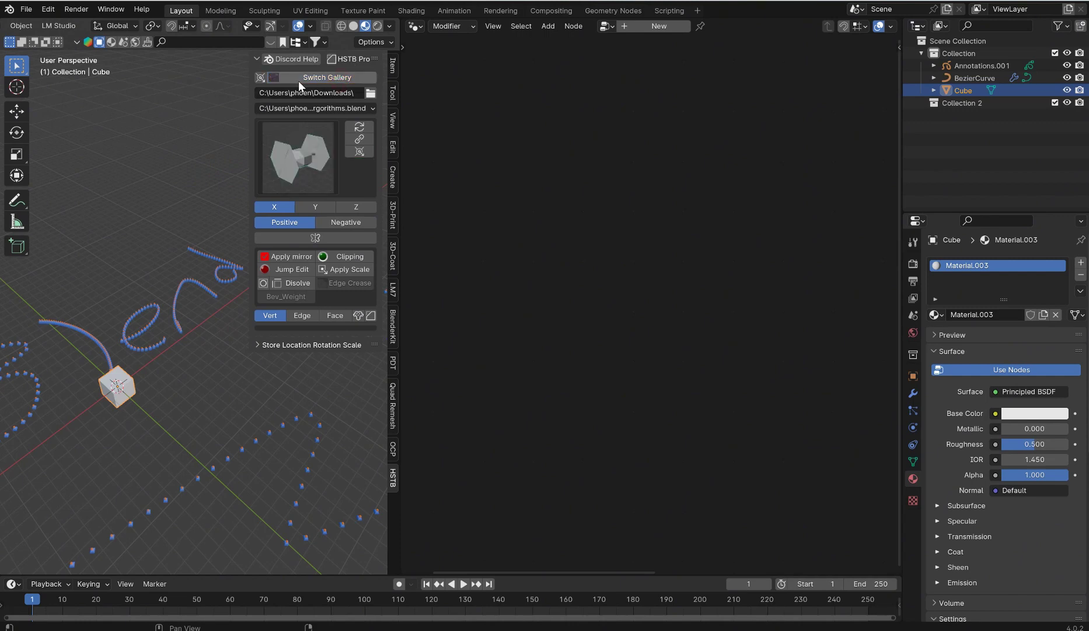
click(311, 151)
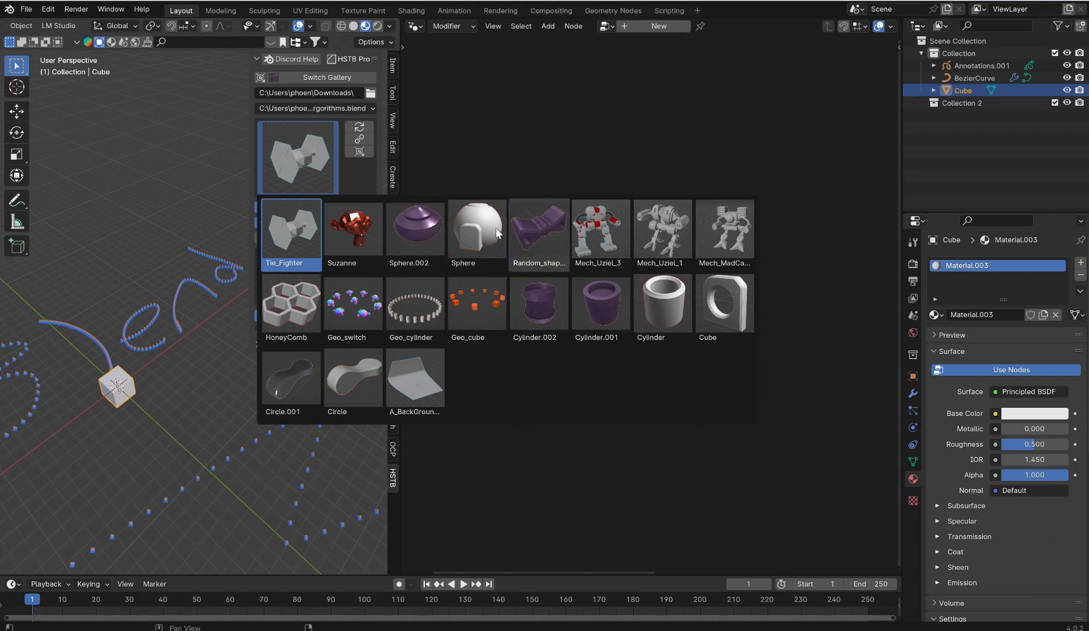
click(477, 231)
key(f)
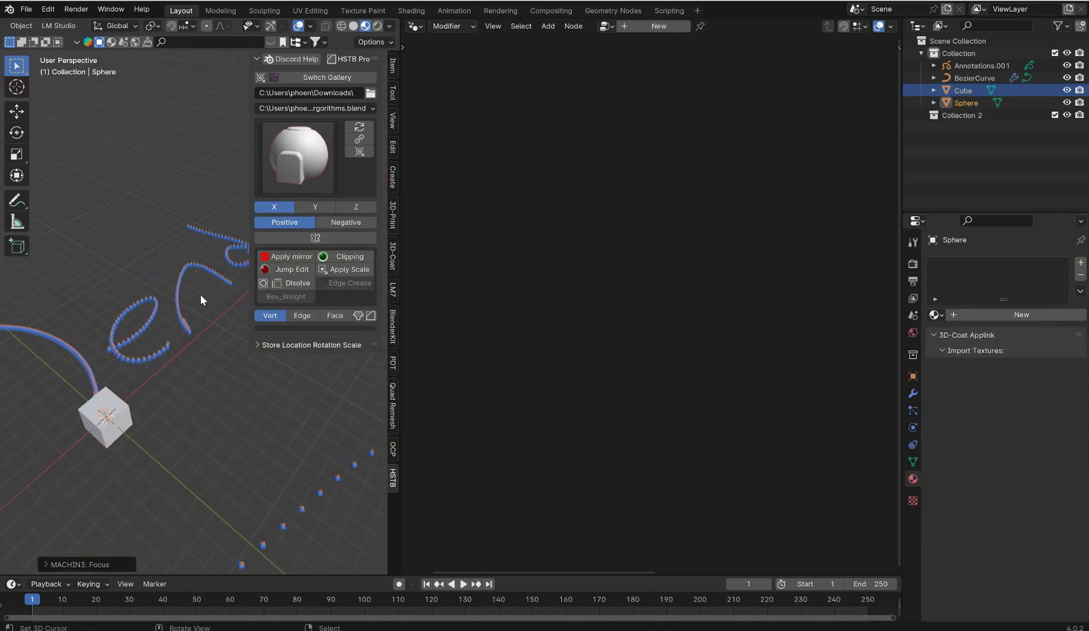
middle_drag(165, 284, 325, 148)
Add the Circle.001 model from the HSTB gallery and delete the cube at the world origin.
click(316, 145)
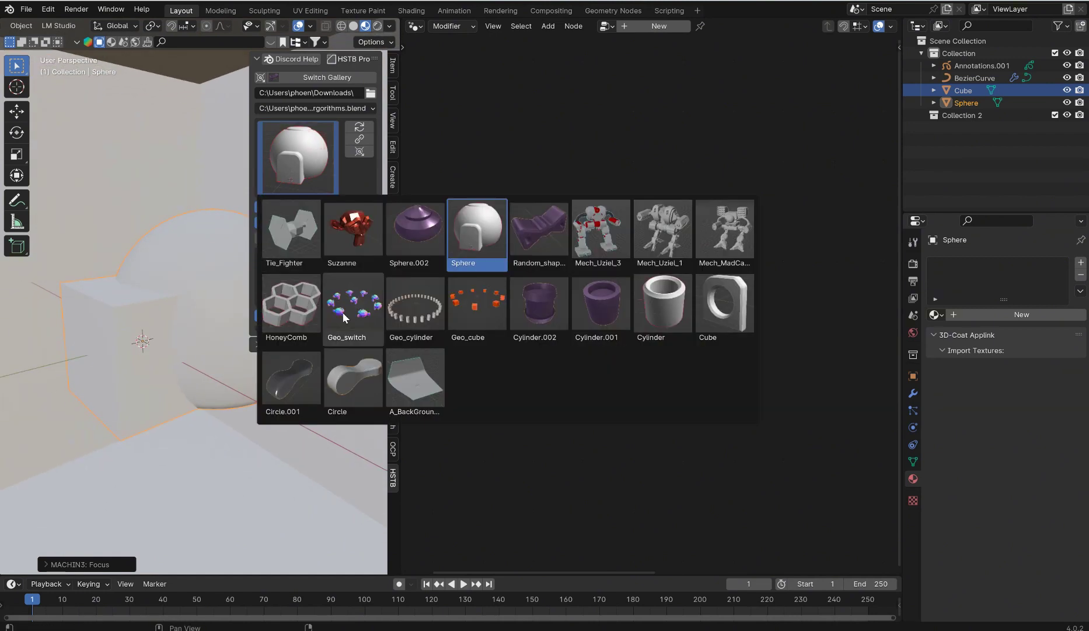
click(304, 372)
key(f)
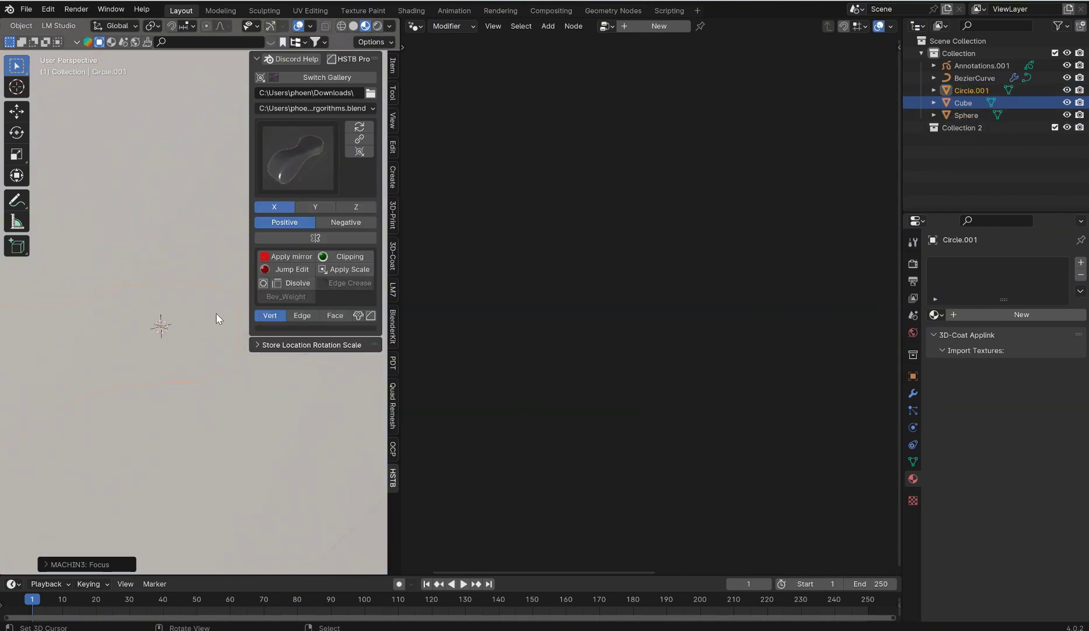
scroll(188, 316, down, 3)
click(188, 317)
key(Delete)
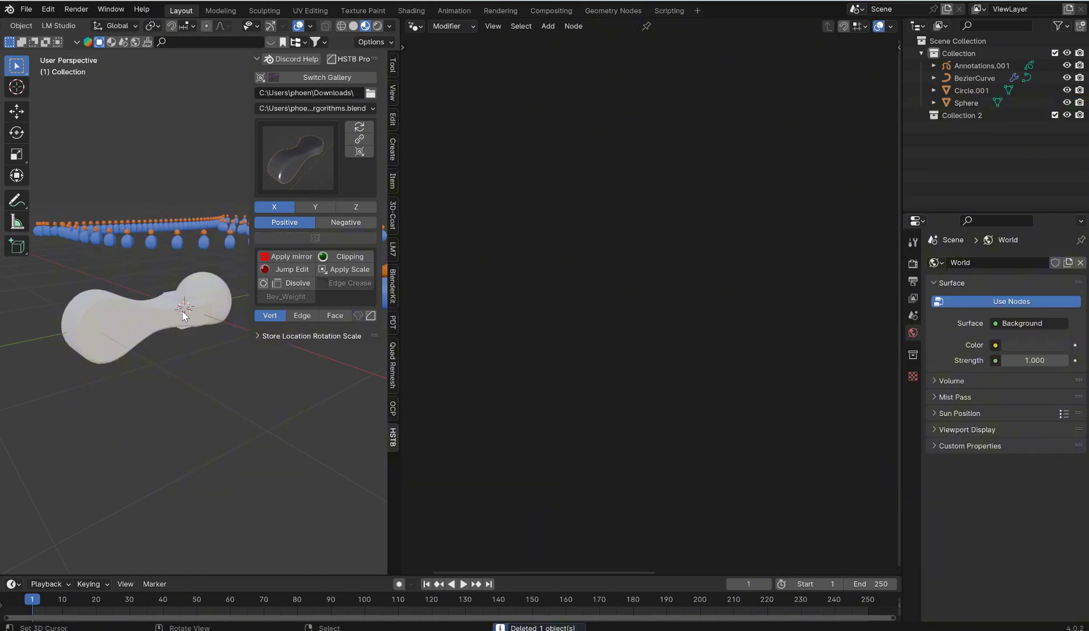
Select the Circle.001 model and switch the 3D viewport to Solid shading for a closer view.
click(184, 315)
click(354, 26)
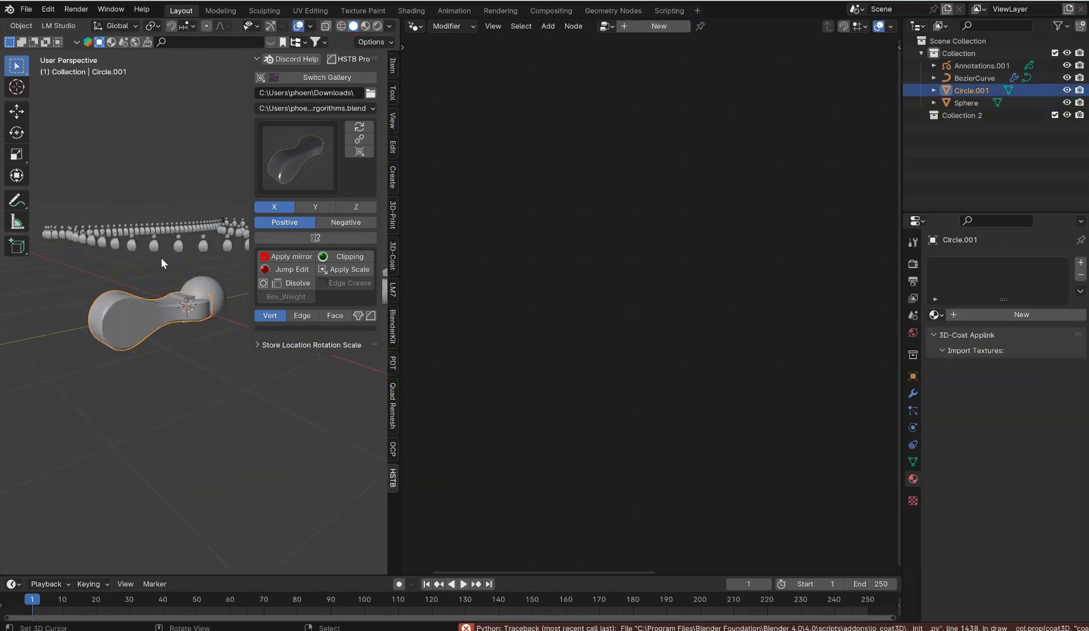
scroll(194, 290, up, 4)
mouse_move(161, 258)
middle_down()
mouse_move(194, 291)
mouse_move(234, 256)
mouse_move(162, 256)
middle_up()
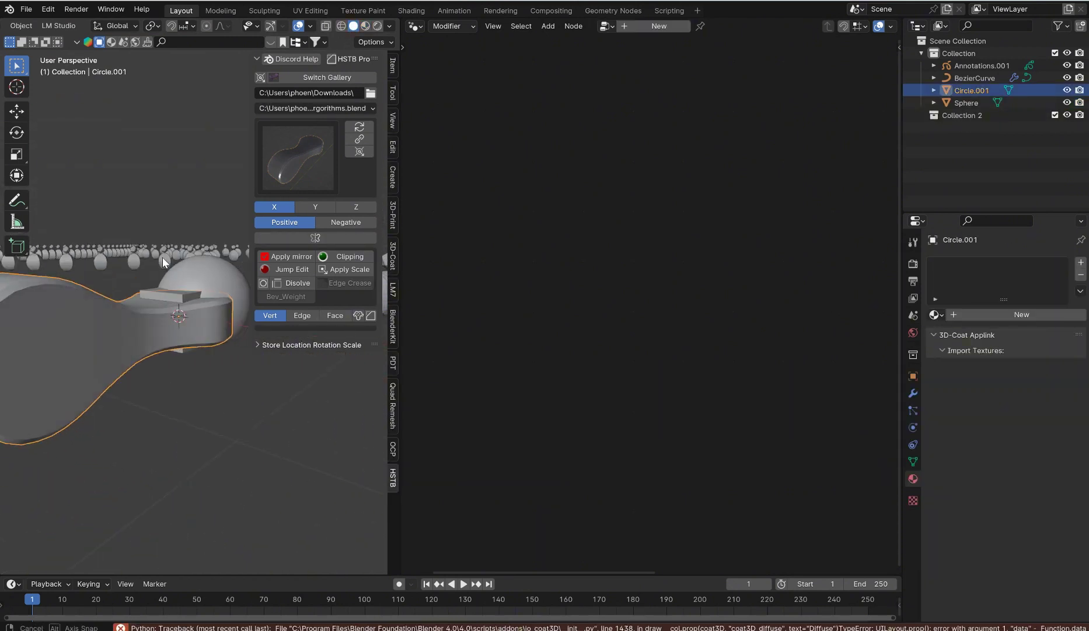